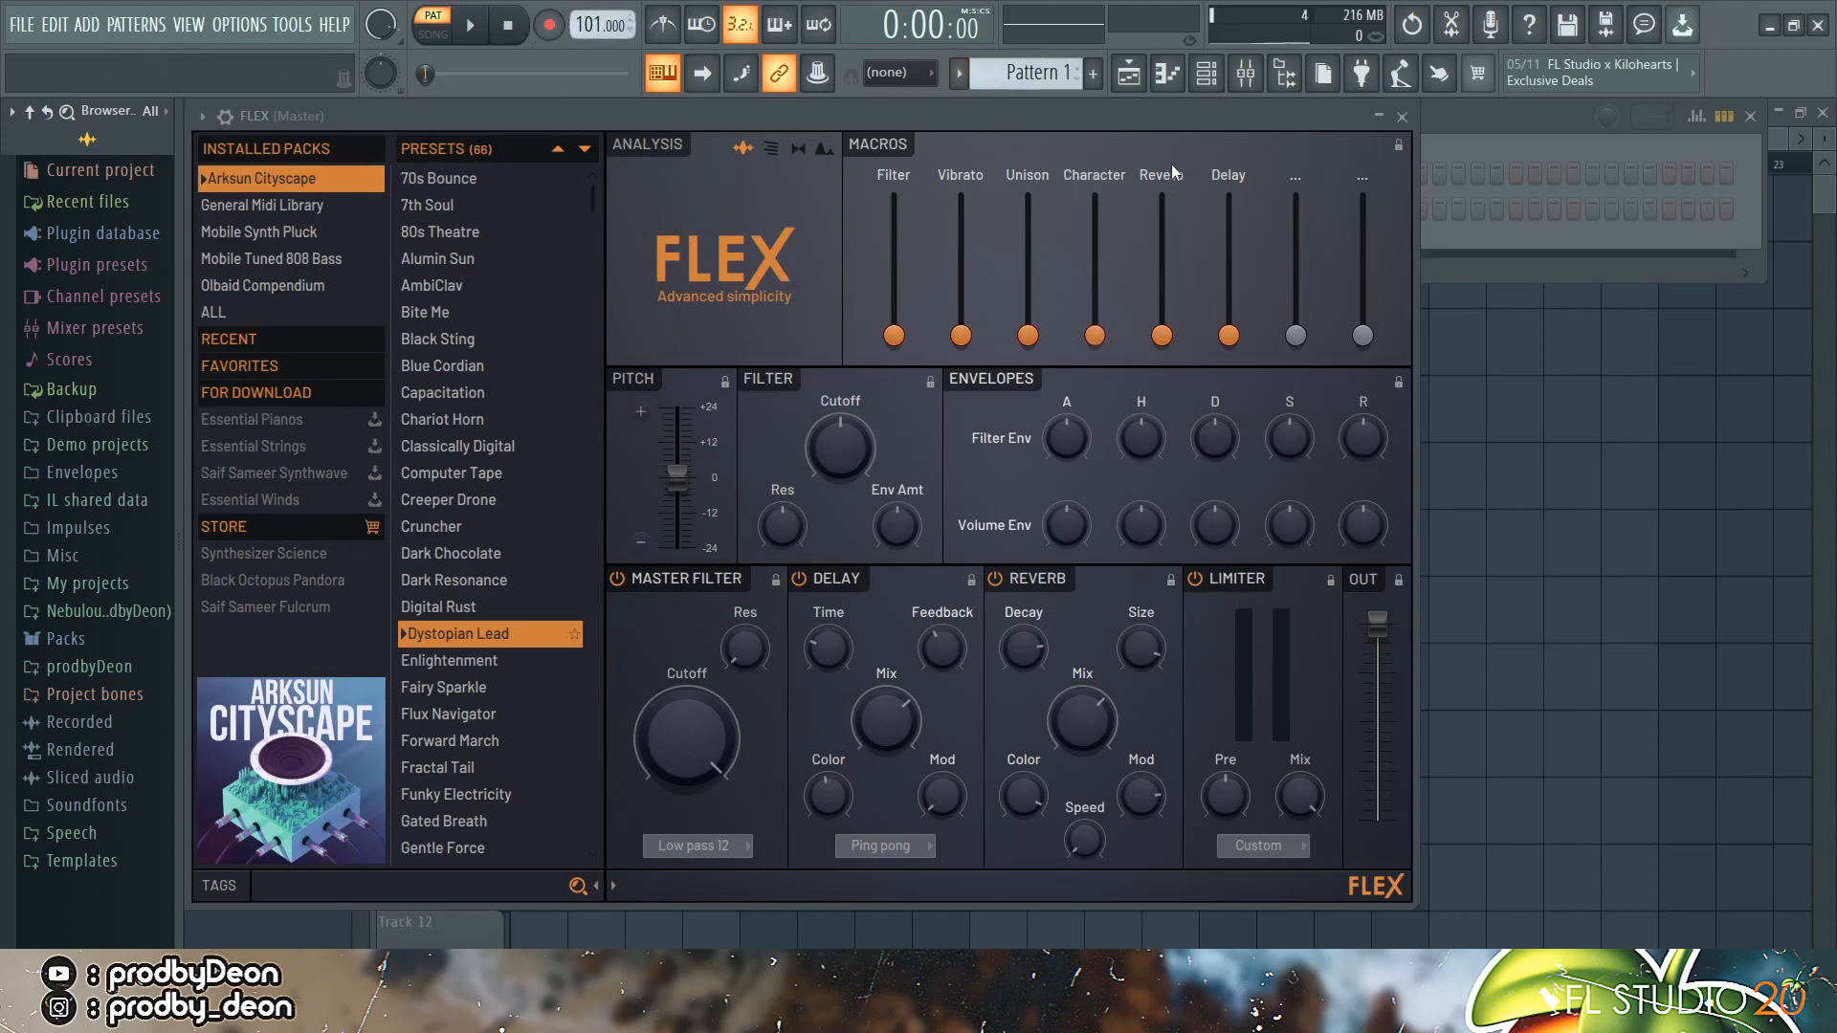
Step: Load the Steel Guitar preset from the General Midi Library in FLEX
left_click(306, 214)
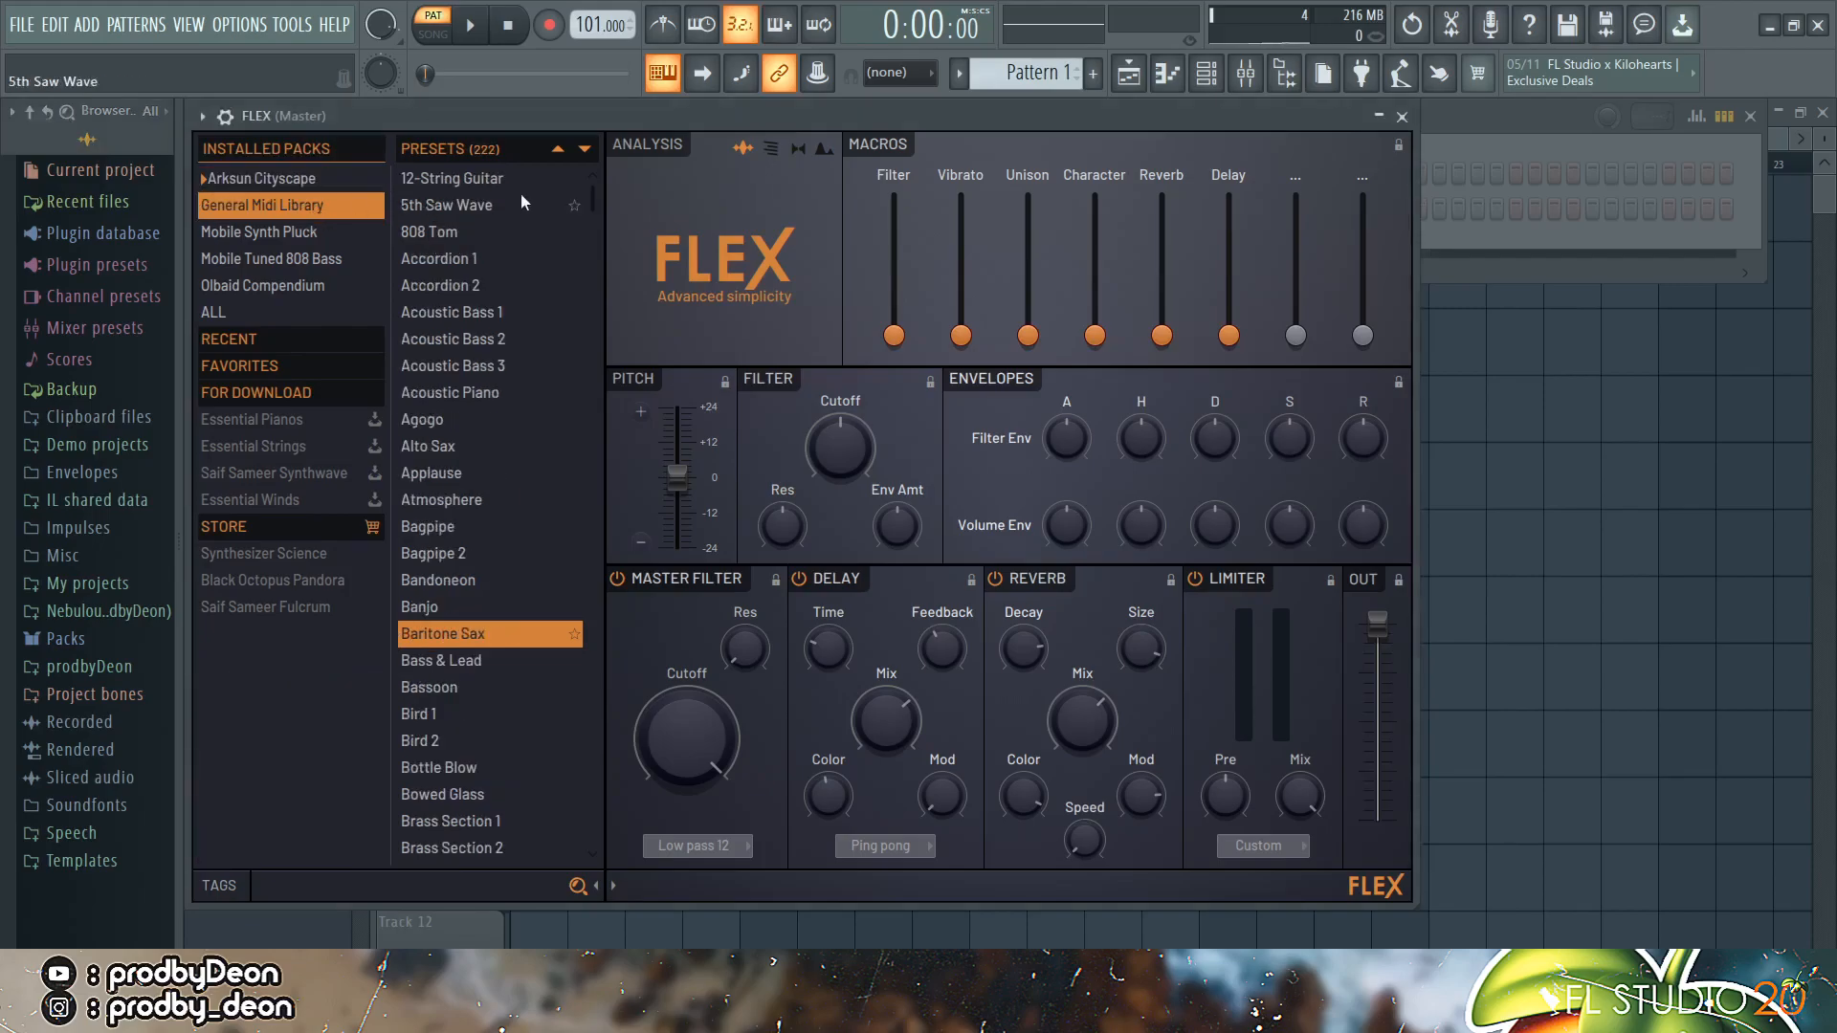
left_click(535, 181)
left_click_drag(593, 198, 626, 717)
left_click(445, 698)
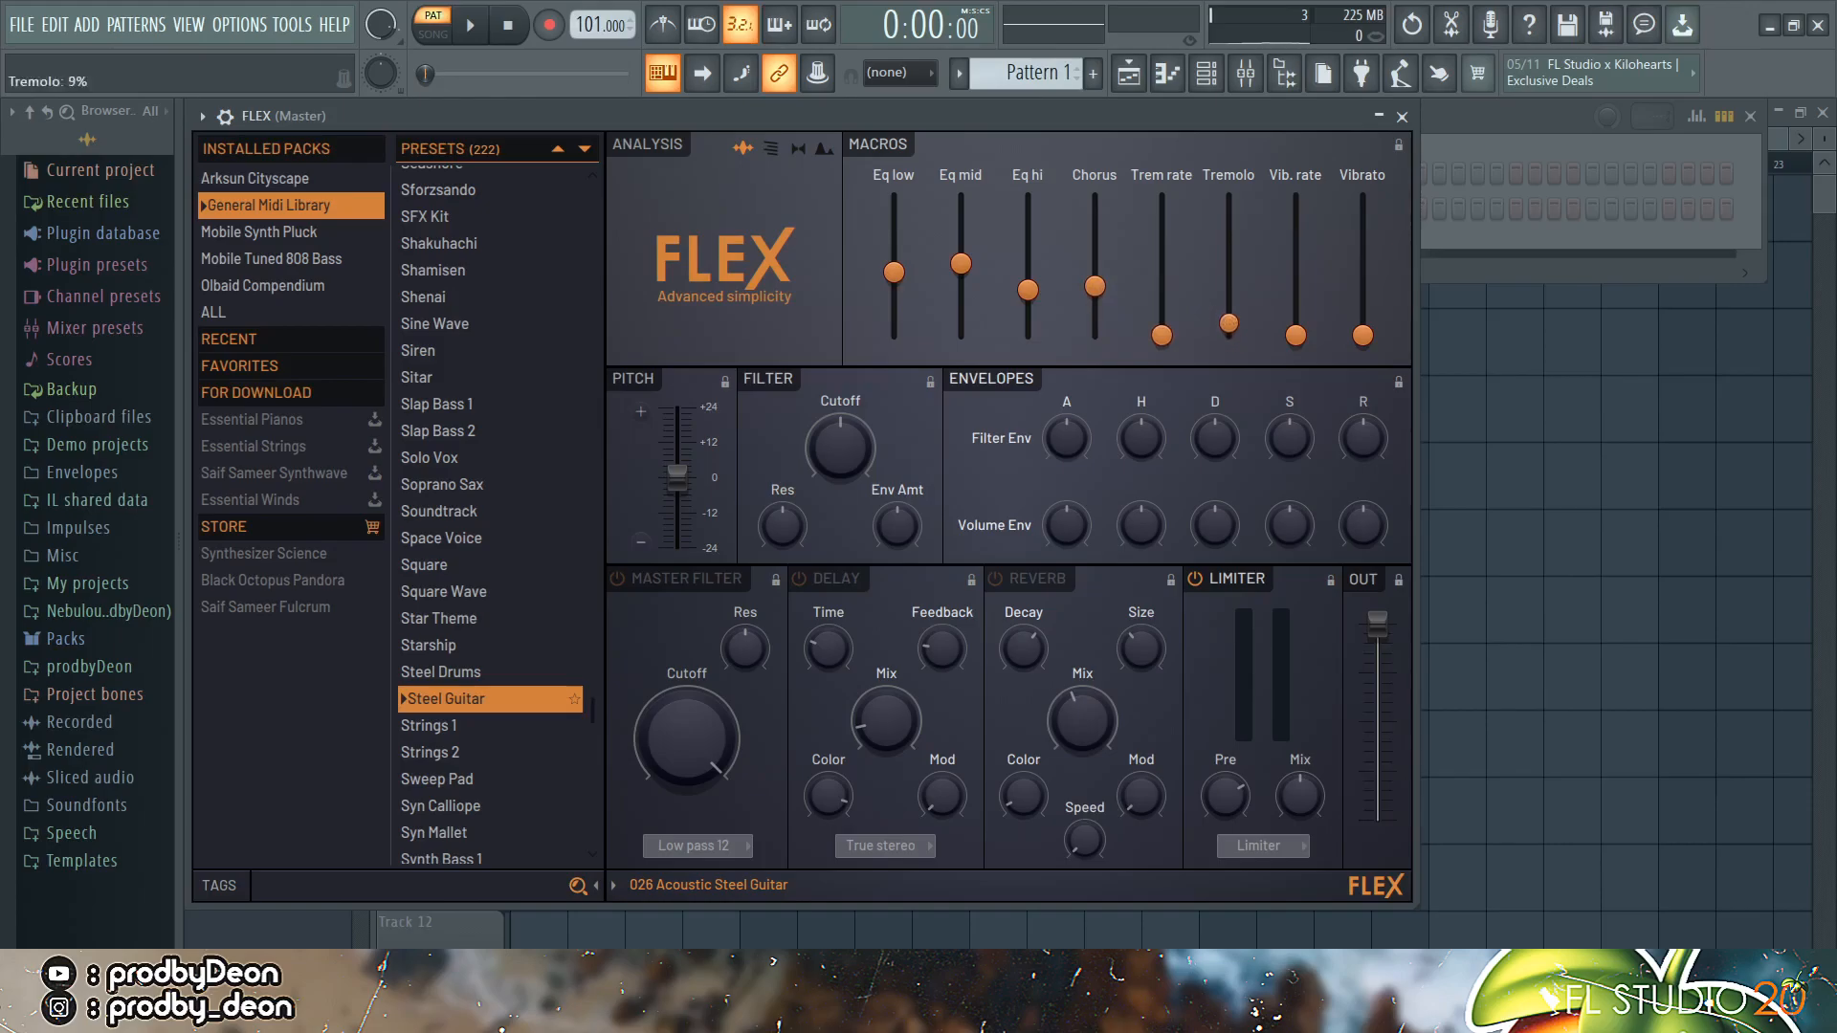
Step: Enter a half-bar chord of A4, C#5 and E5 at the start of bar 1 in the piano roll and play it
key("F7")
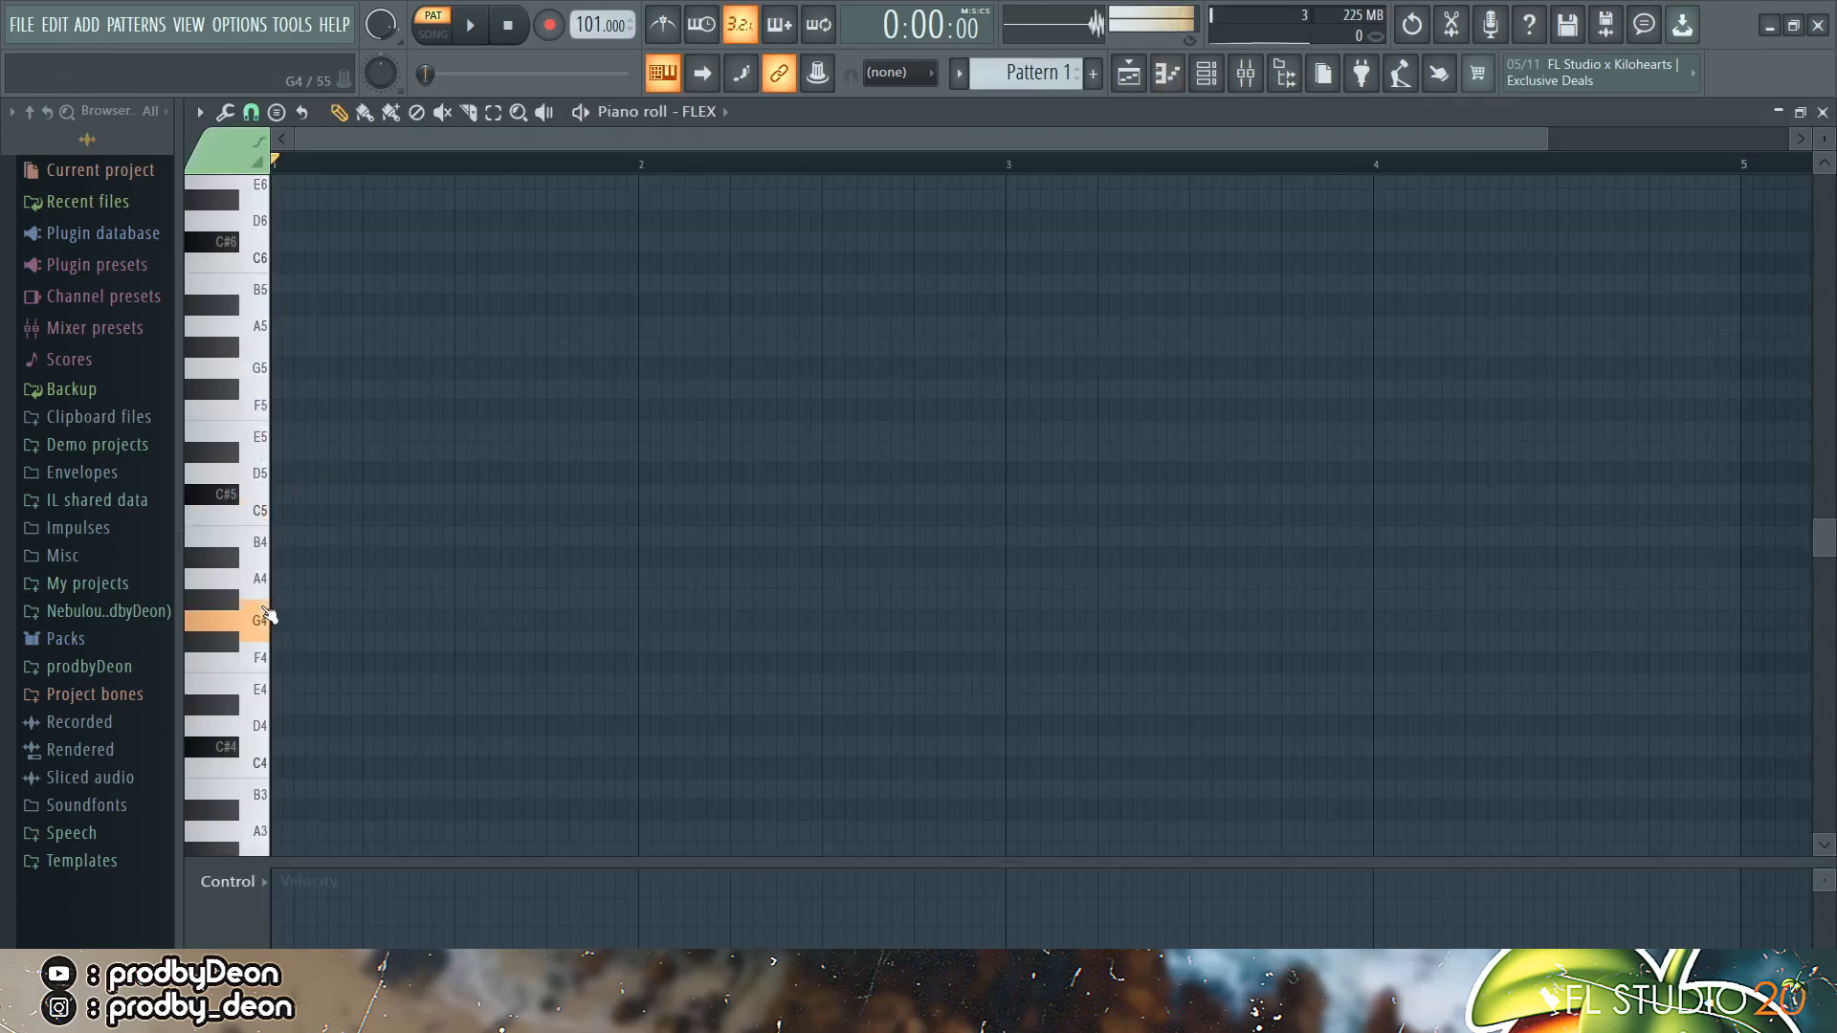
left_click(287, 577)
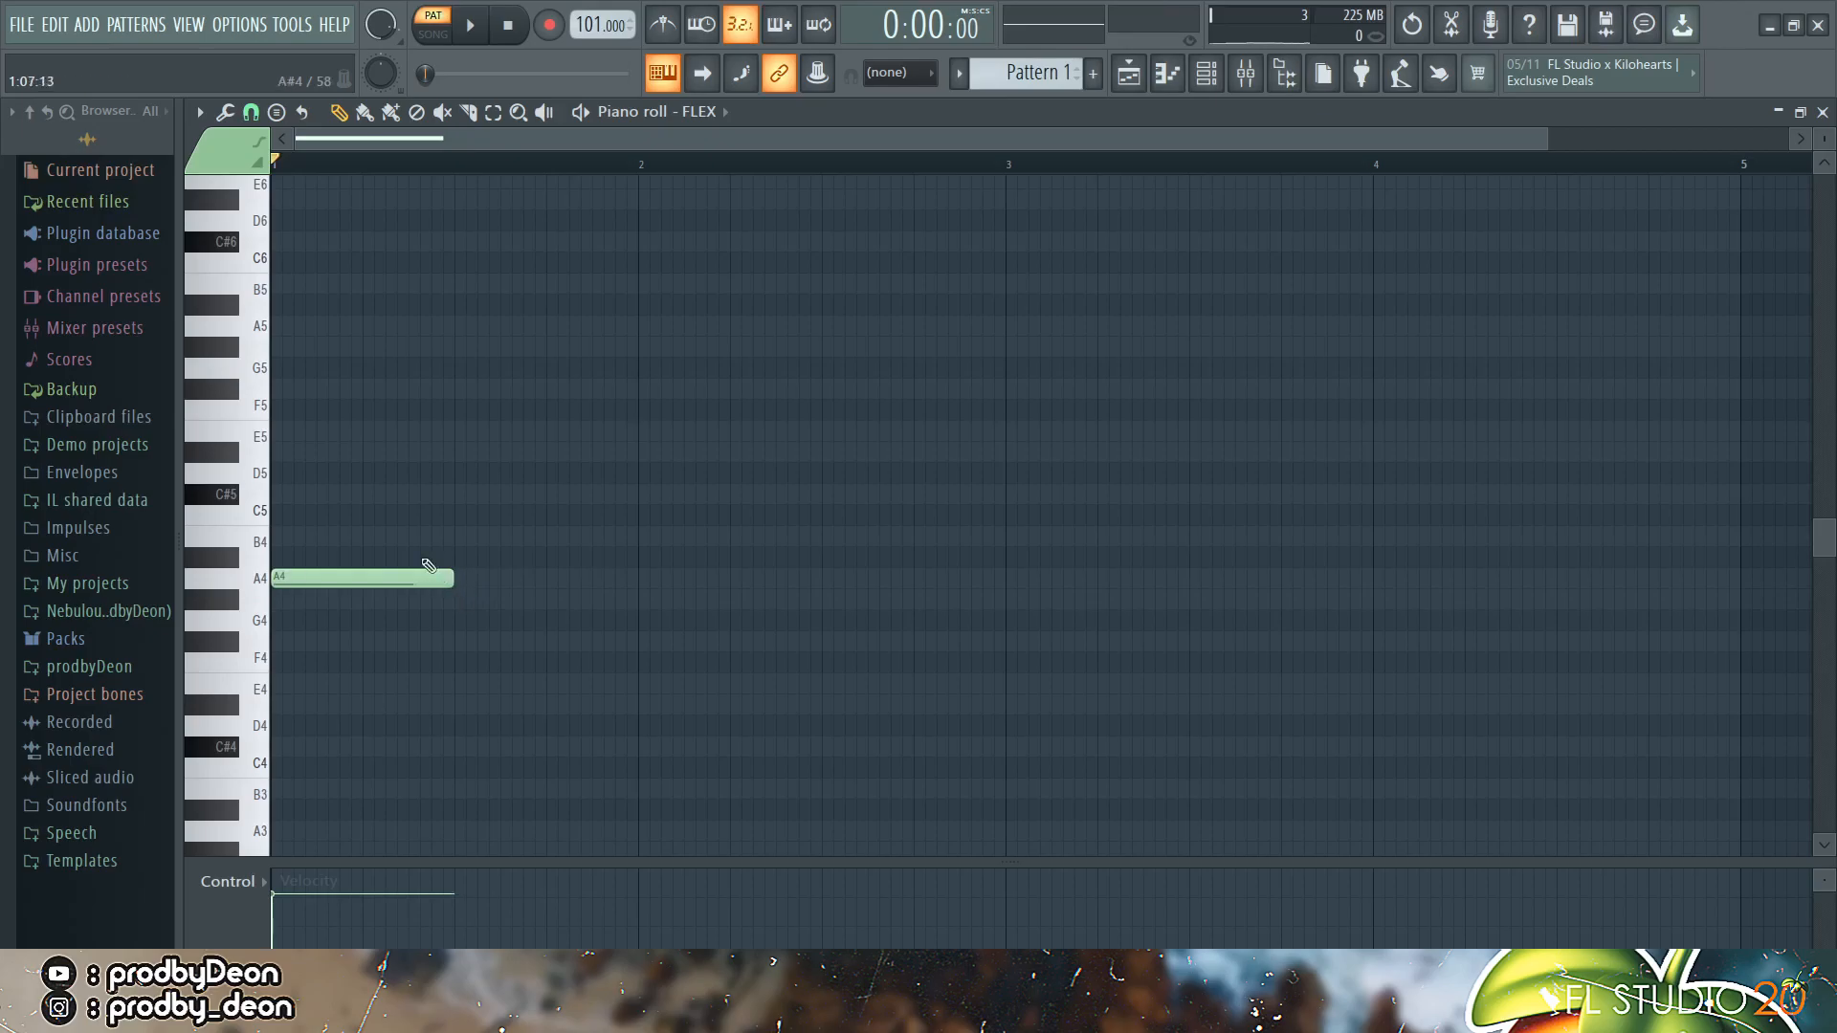
left_click(287, 493)
left_click(279, 434)
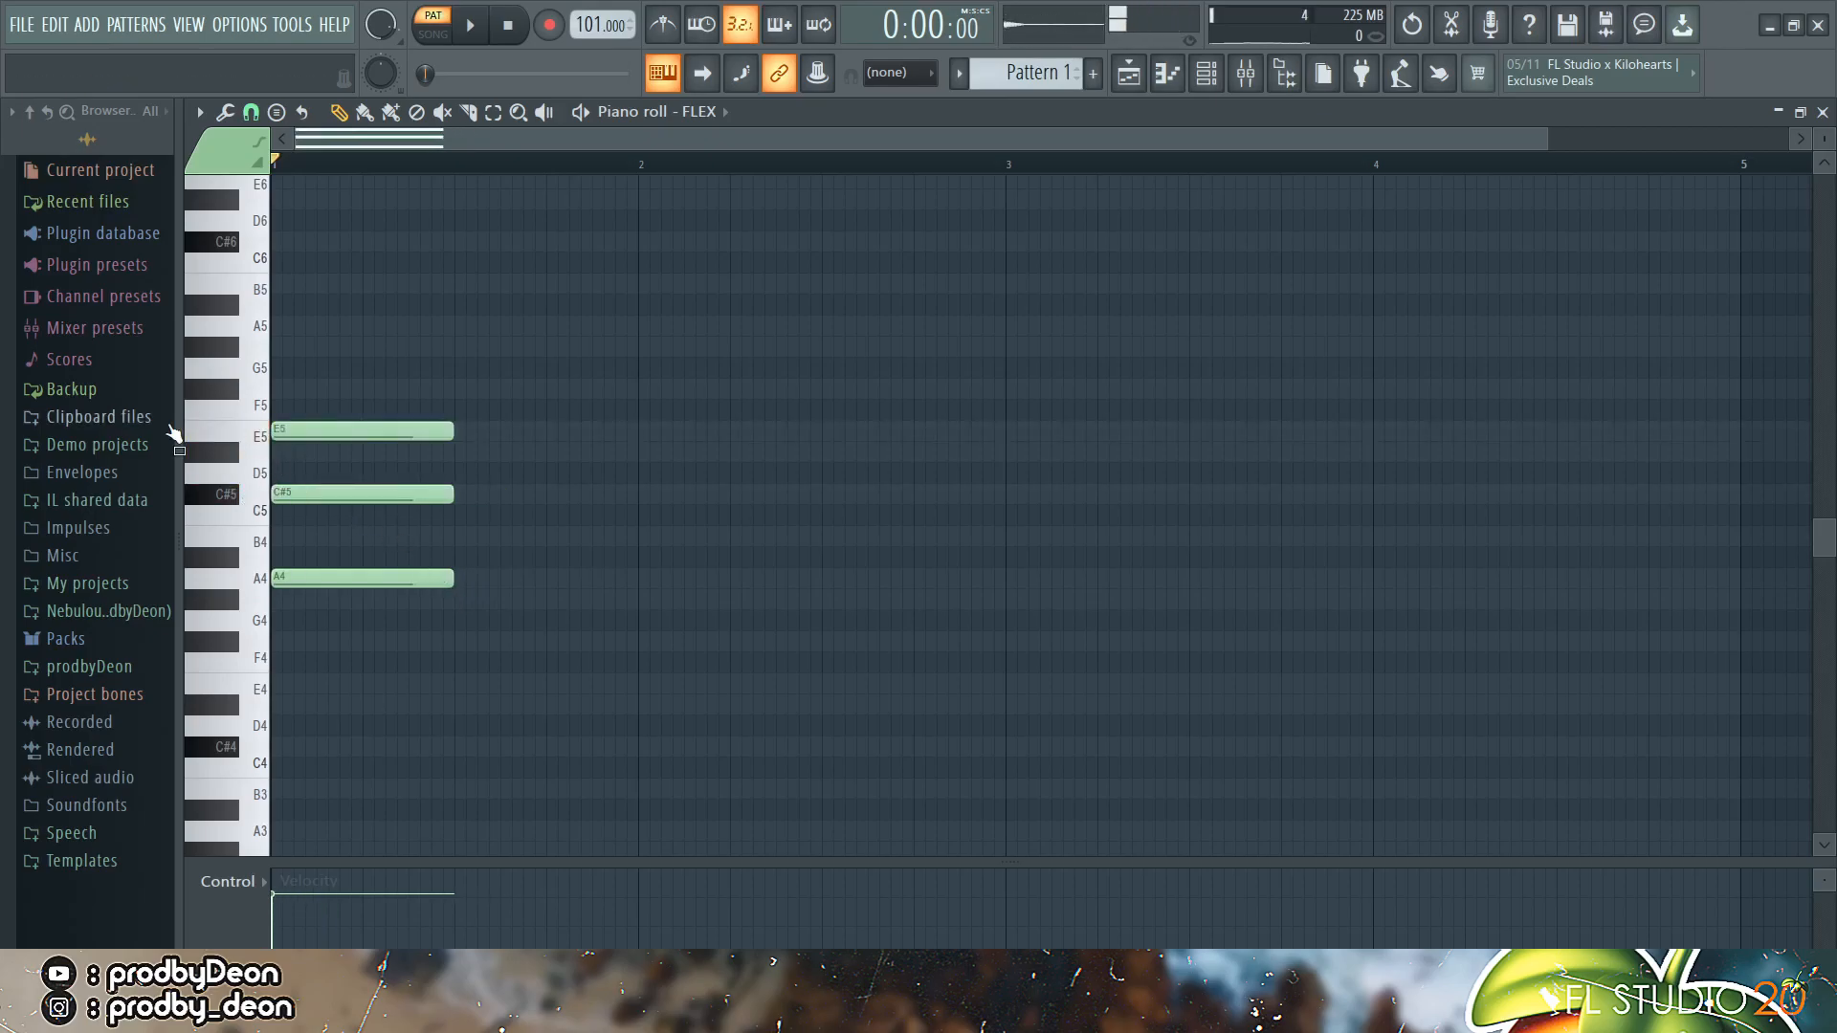
key("space")
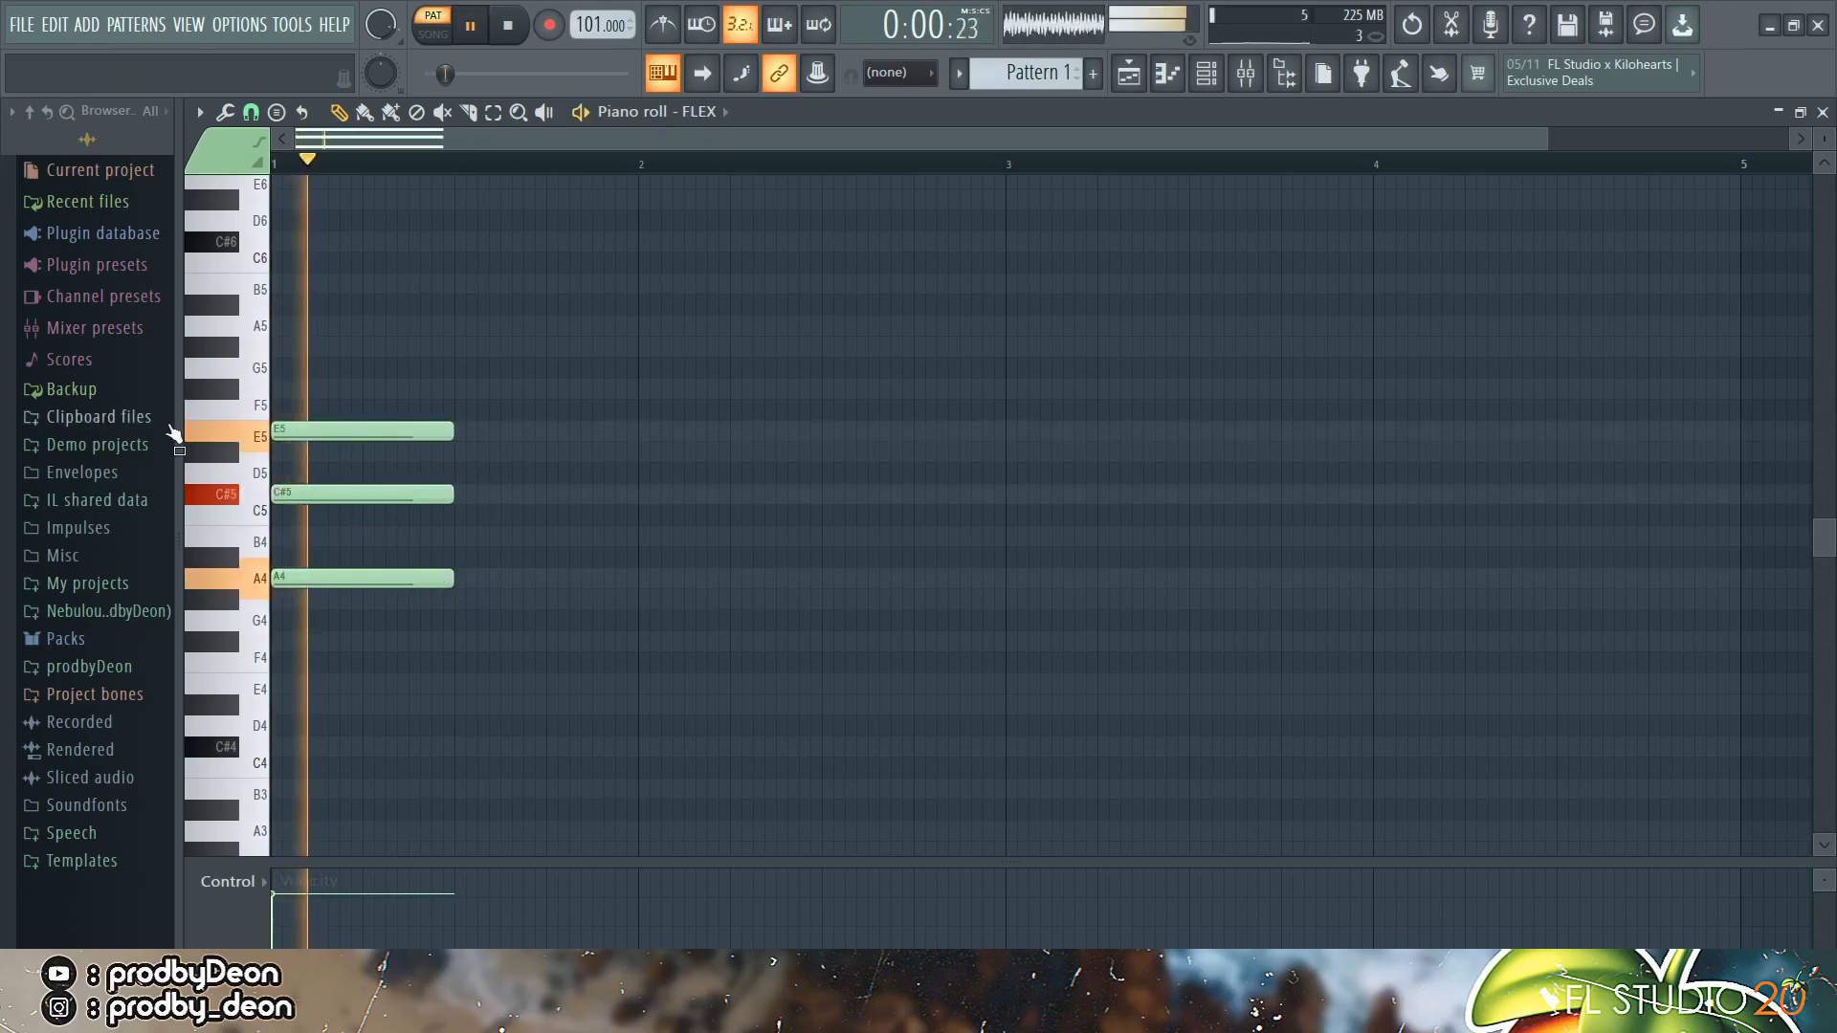
Step: Add a half-bar chord of E4, G#4 and B4 in the second half of bar 1 during playback
left_click(462, 688)
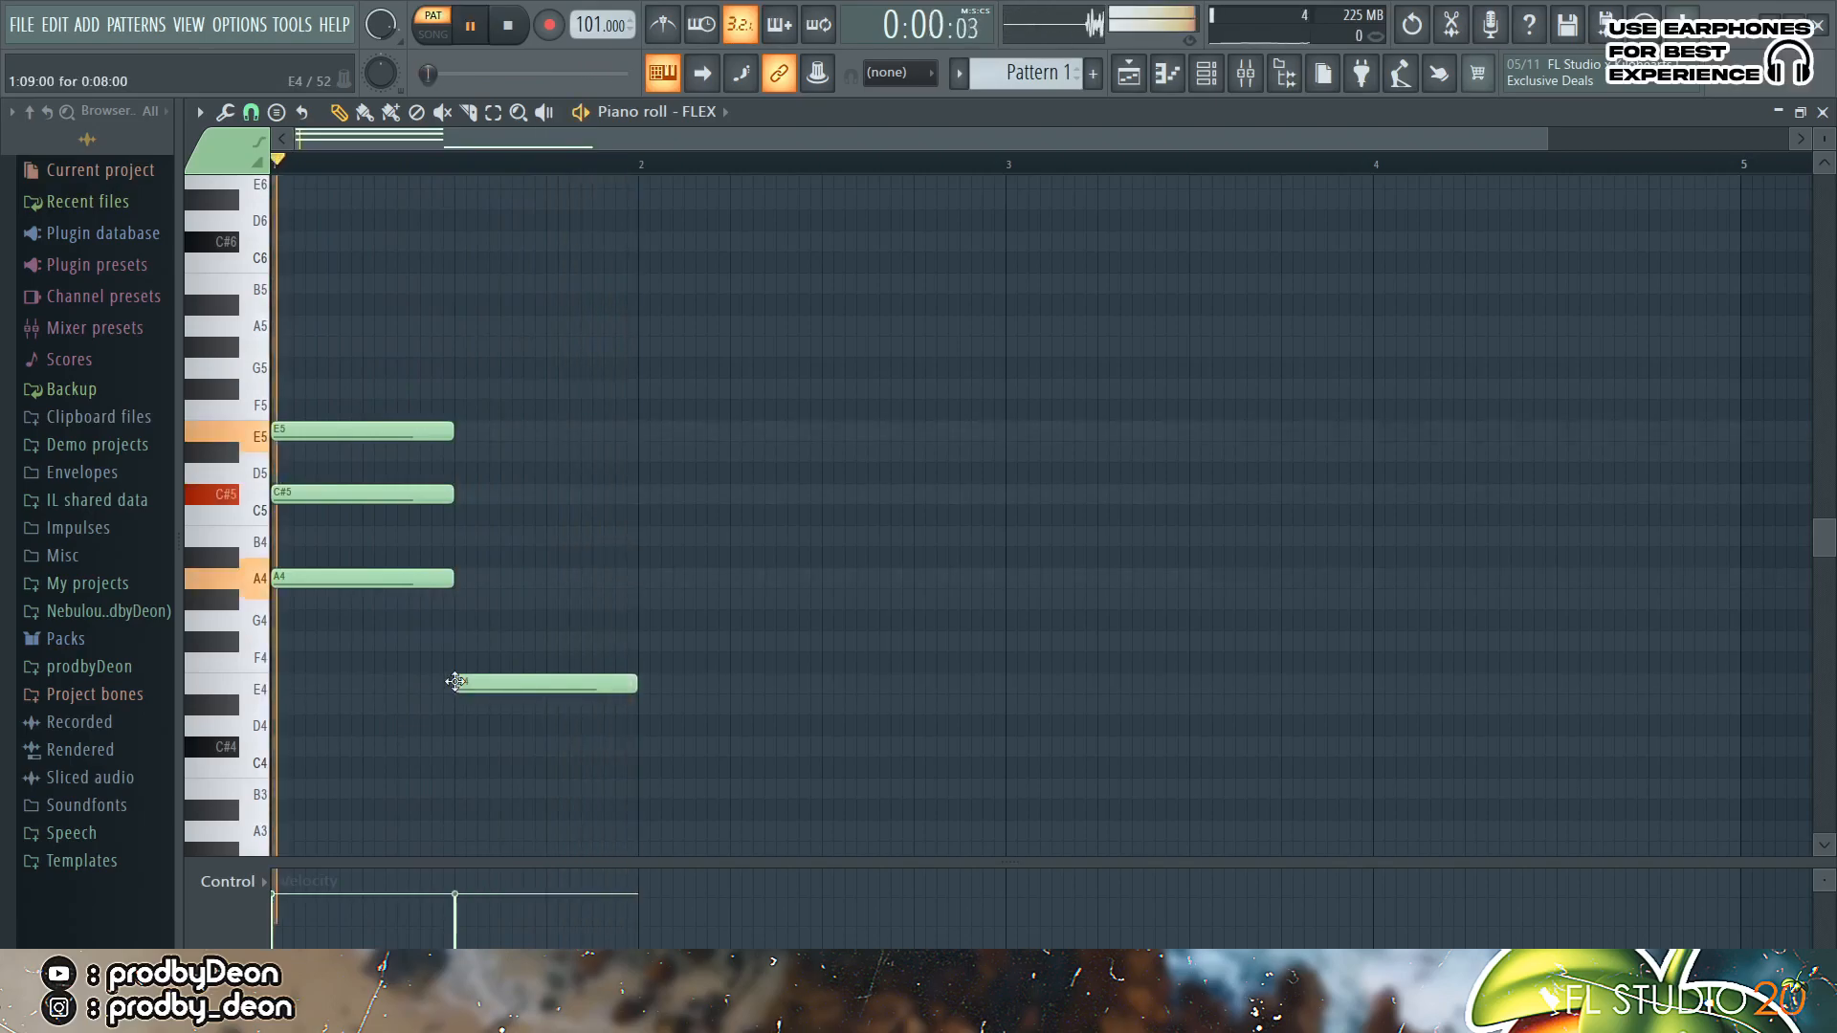
left_click(462, 599)
left_click(462, 535)
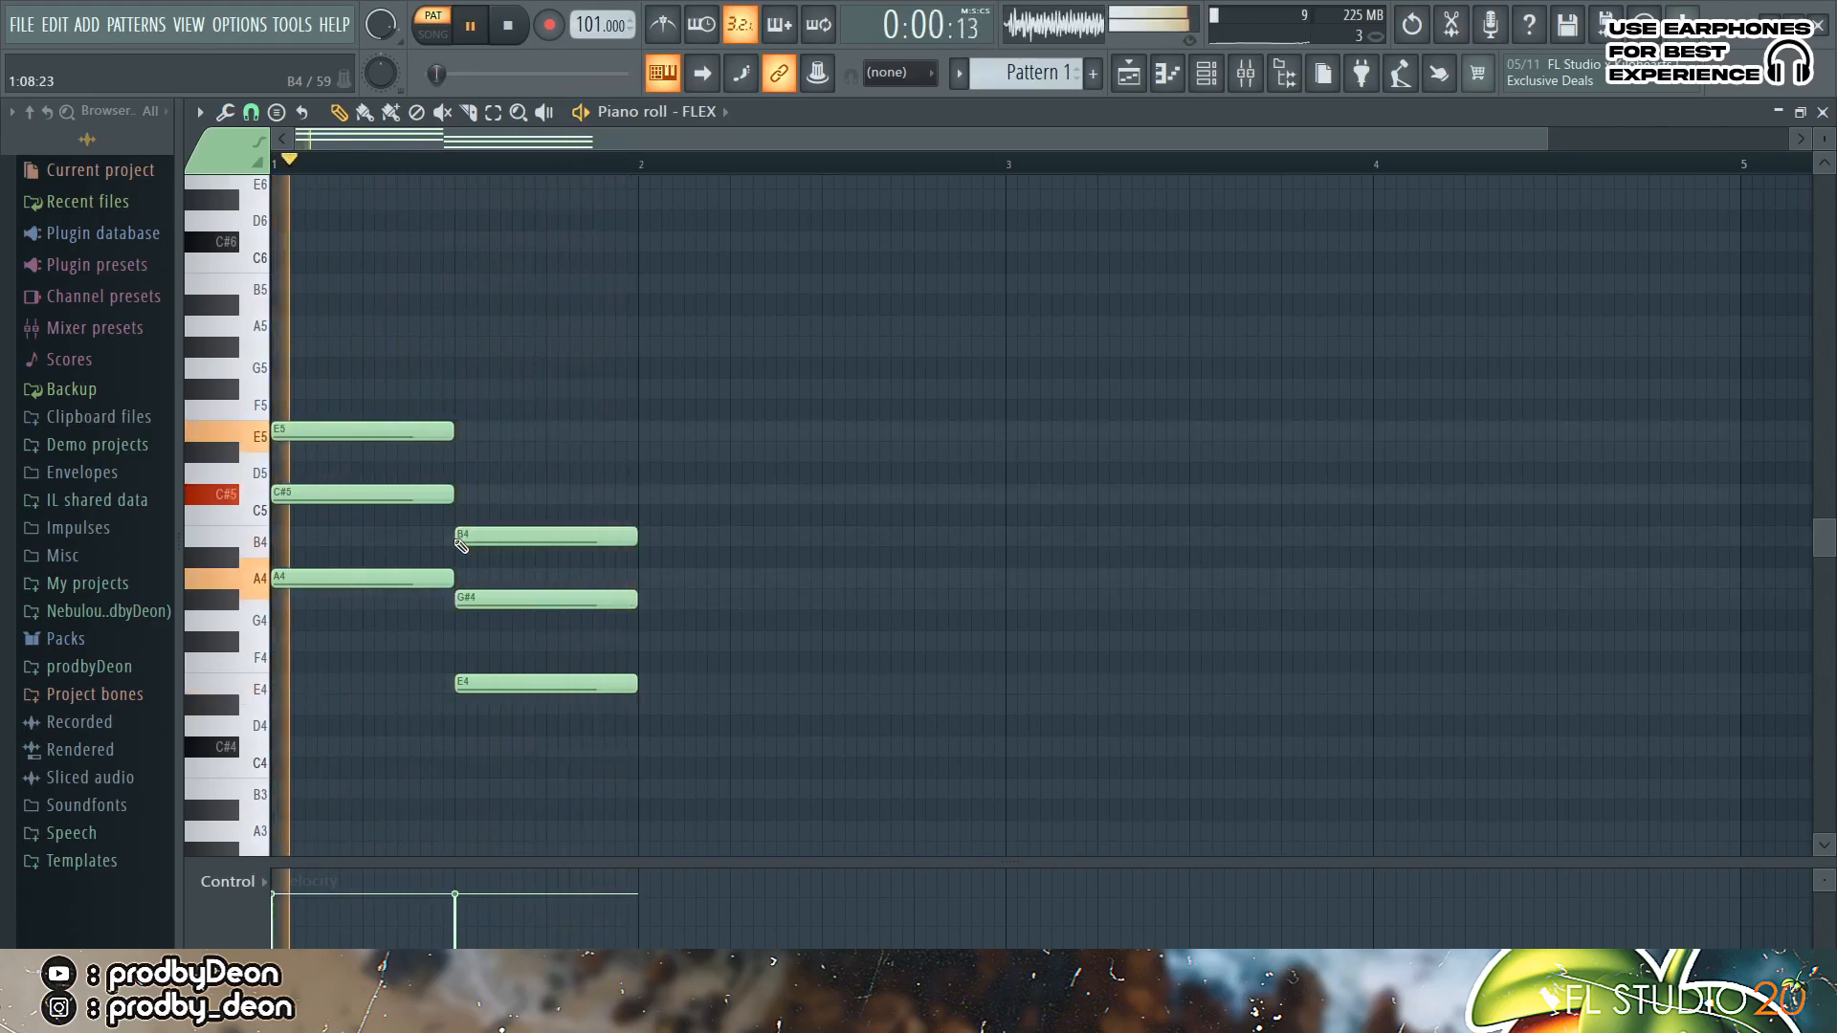
key("space")
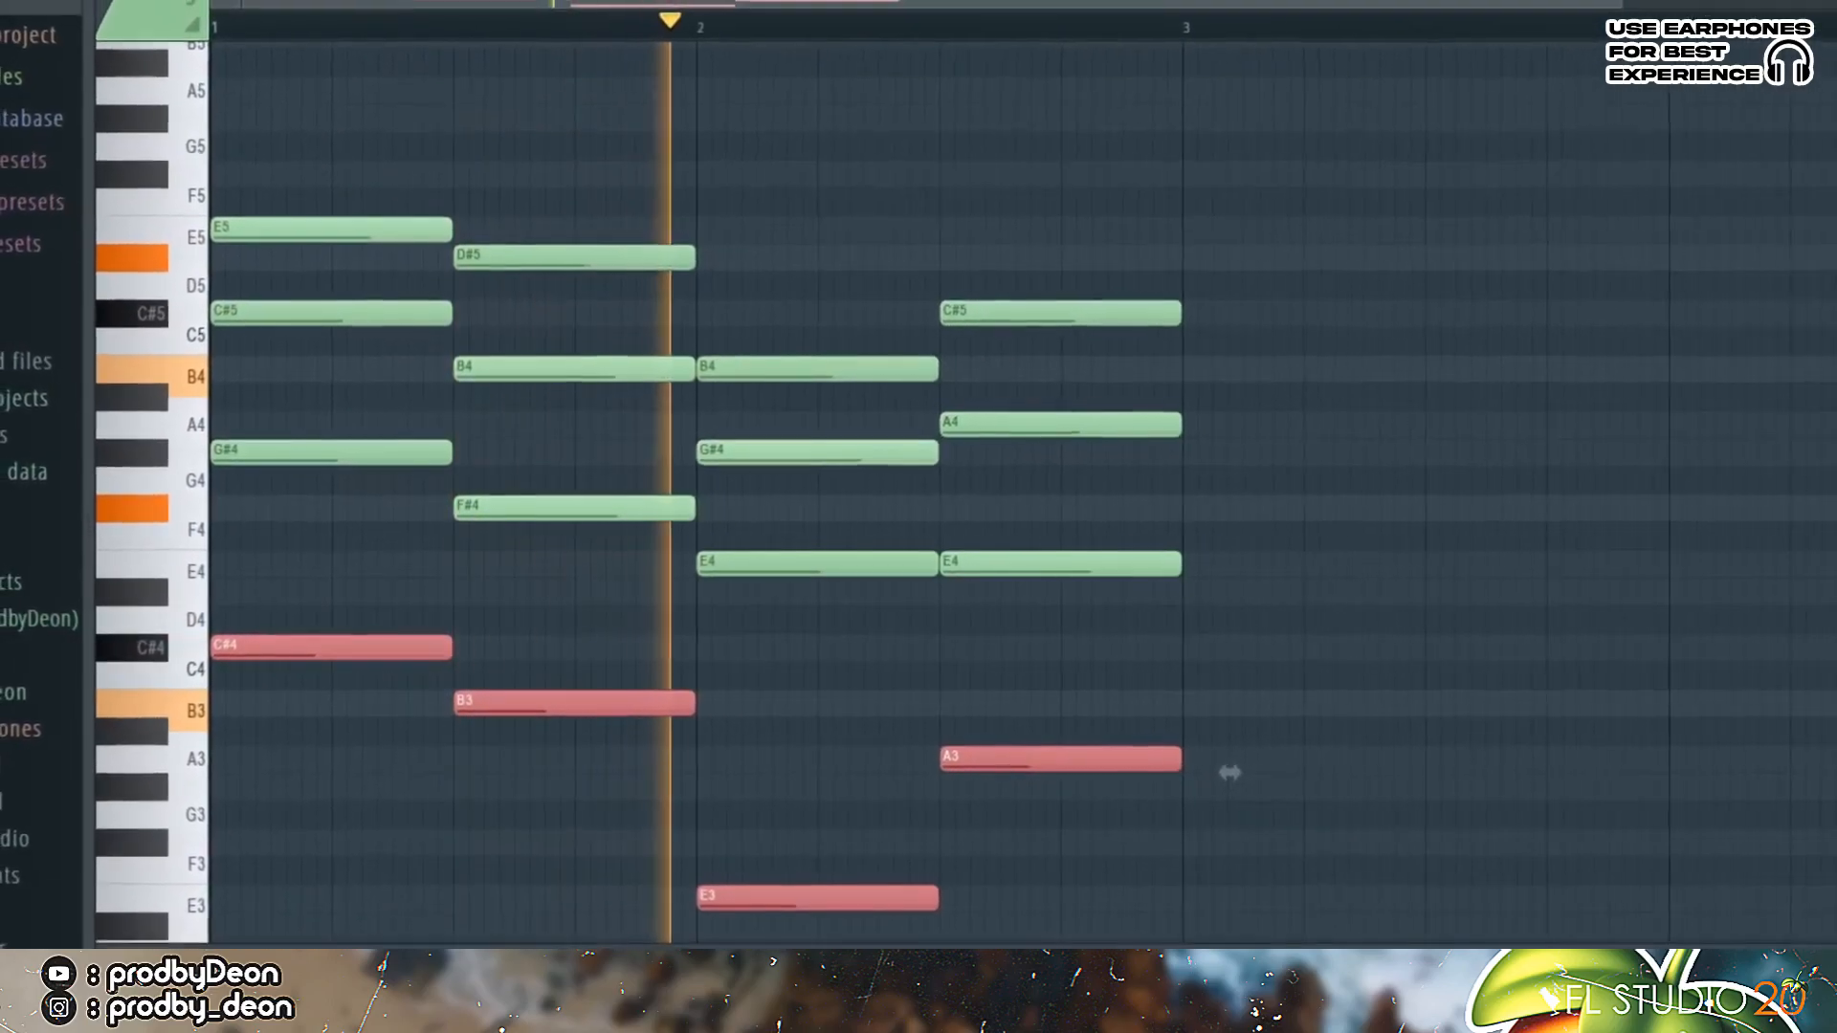
Step: Duplicate the two-bar chord progression into bars 3 and 4
left_click(1423, 650)
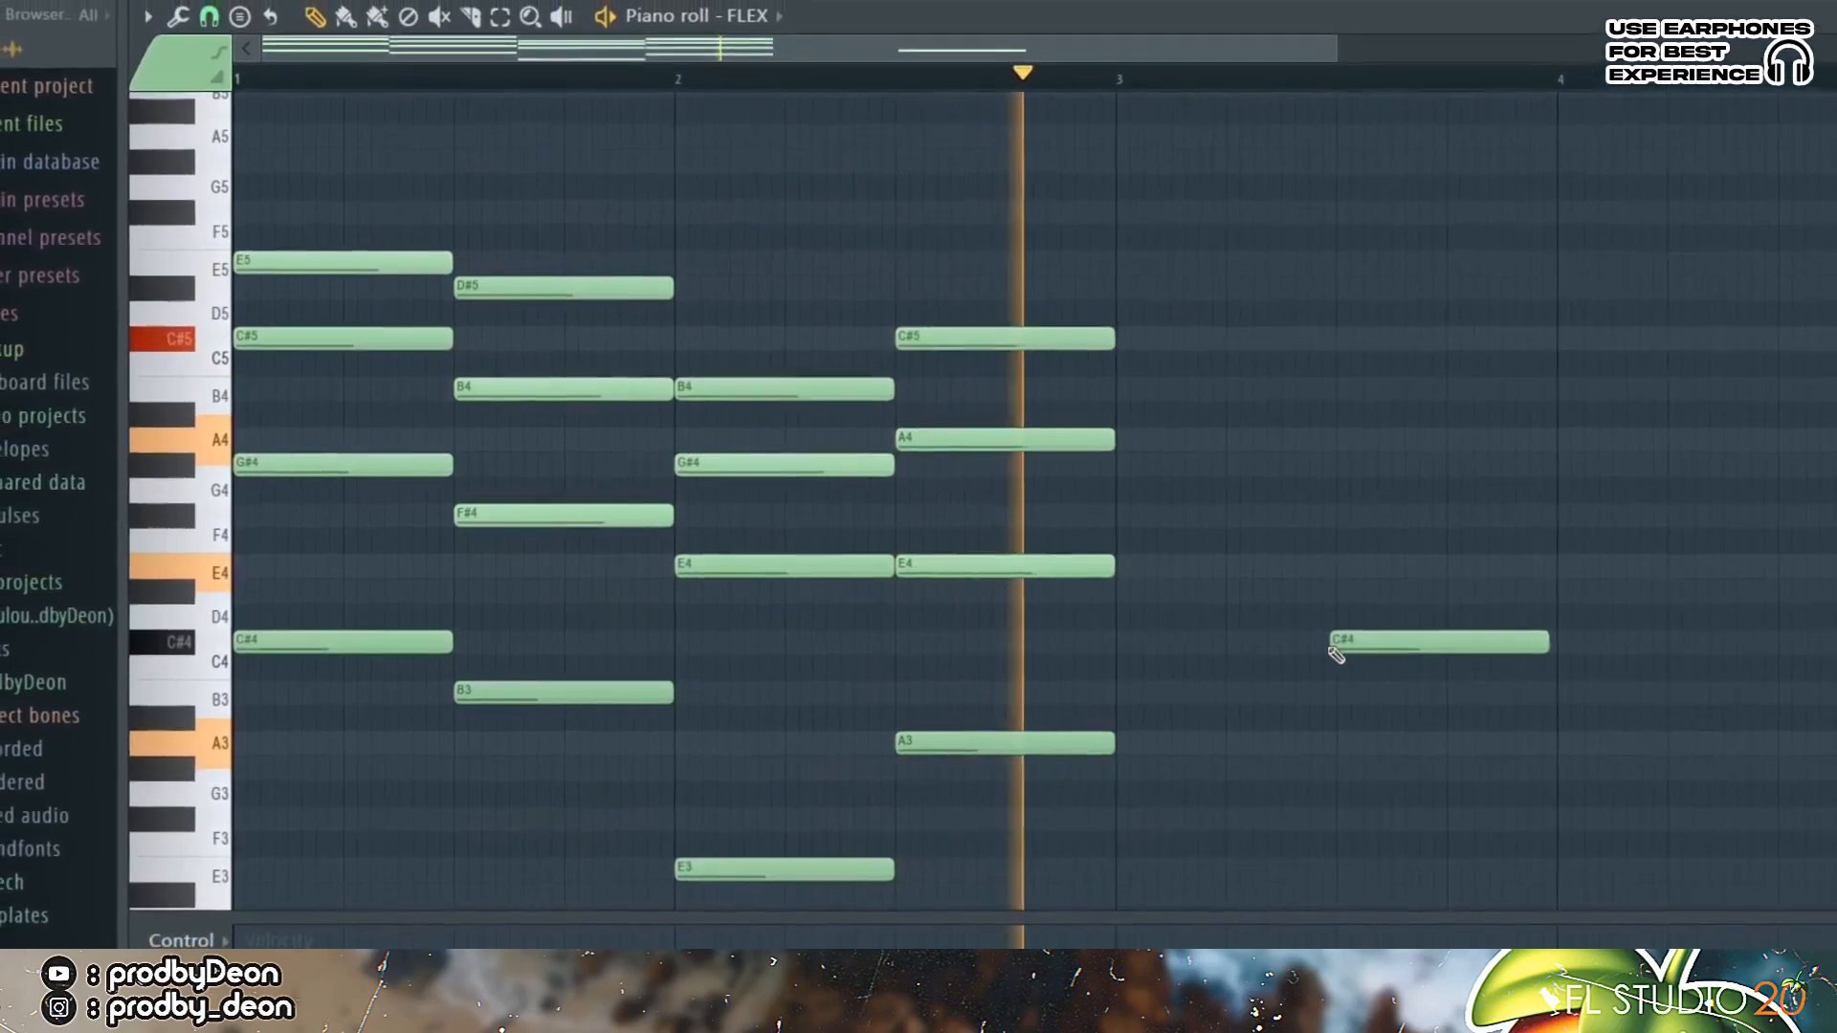
right_click(1340, 643)
key("space")
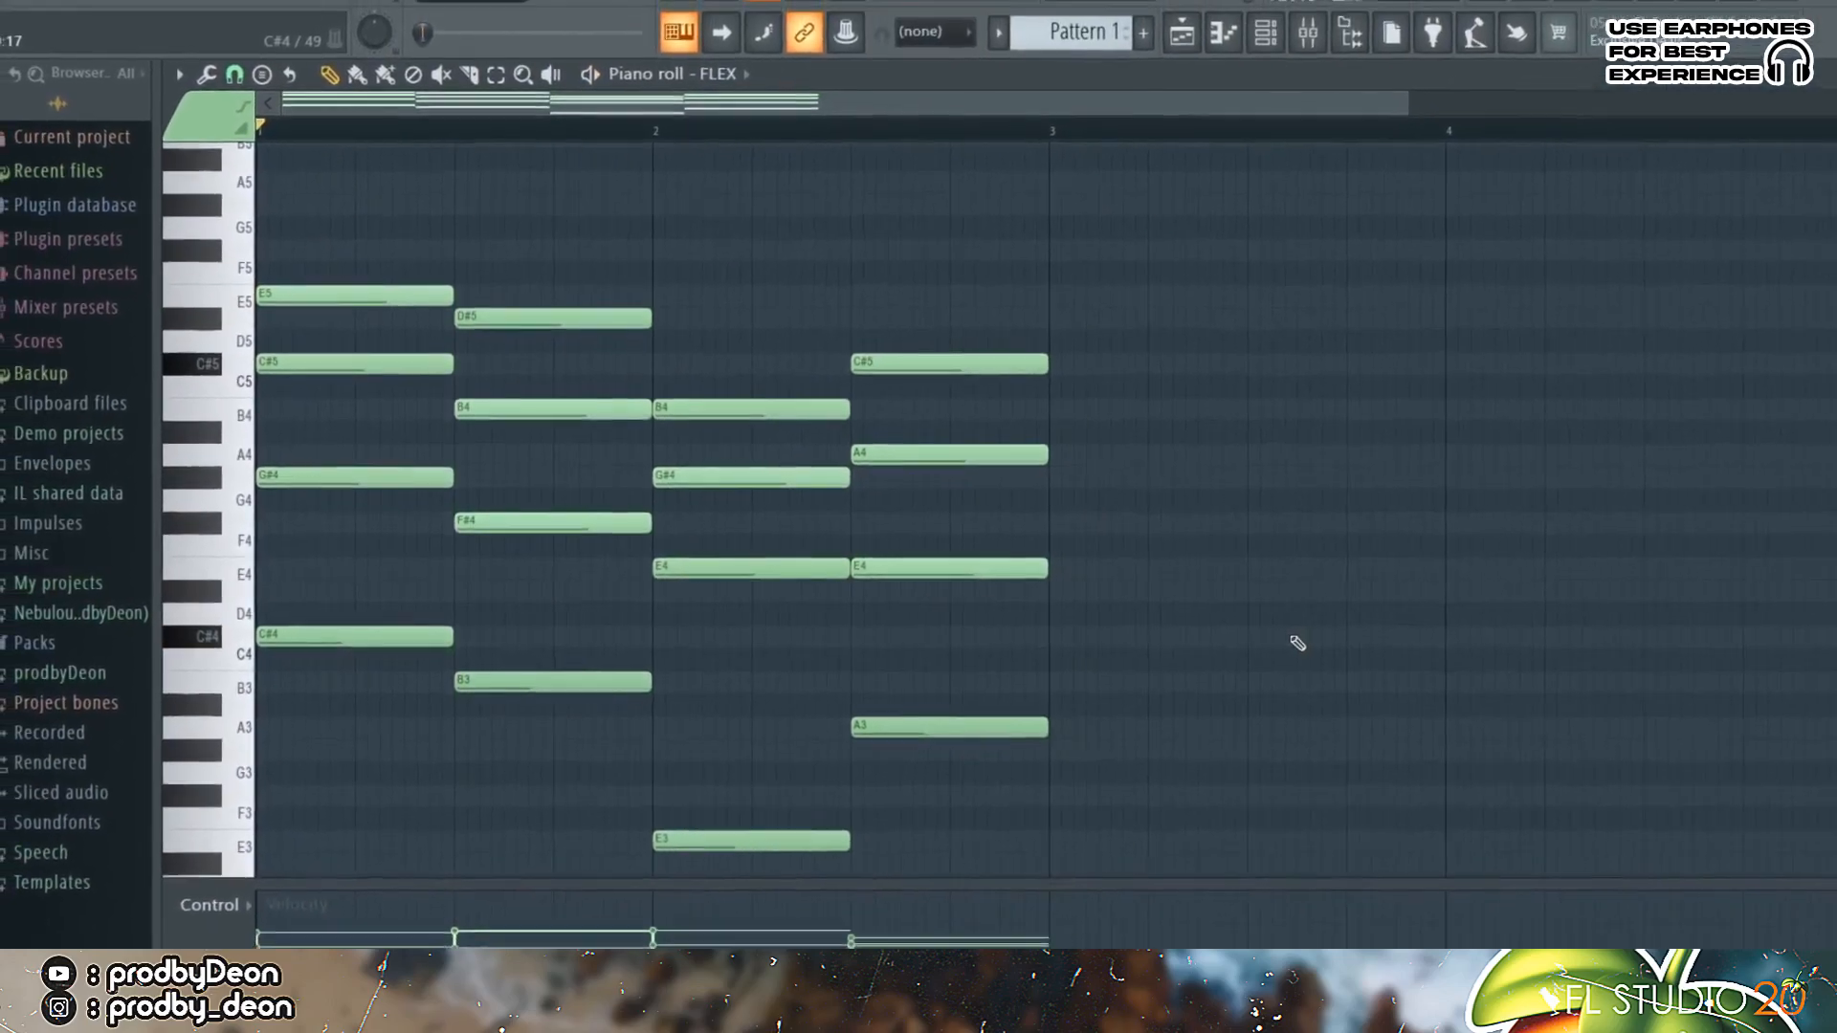
key("ctrl+b")
Step: Strum the upper chord notes with a raised start time strength, leaving out the bass notes, and accept it after auditioning
left_click_drag(215, 613, 227, 880)
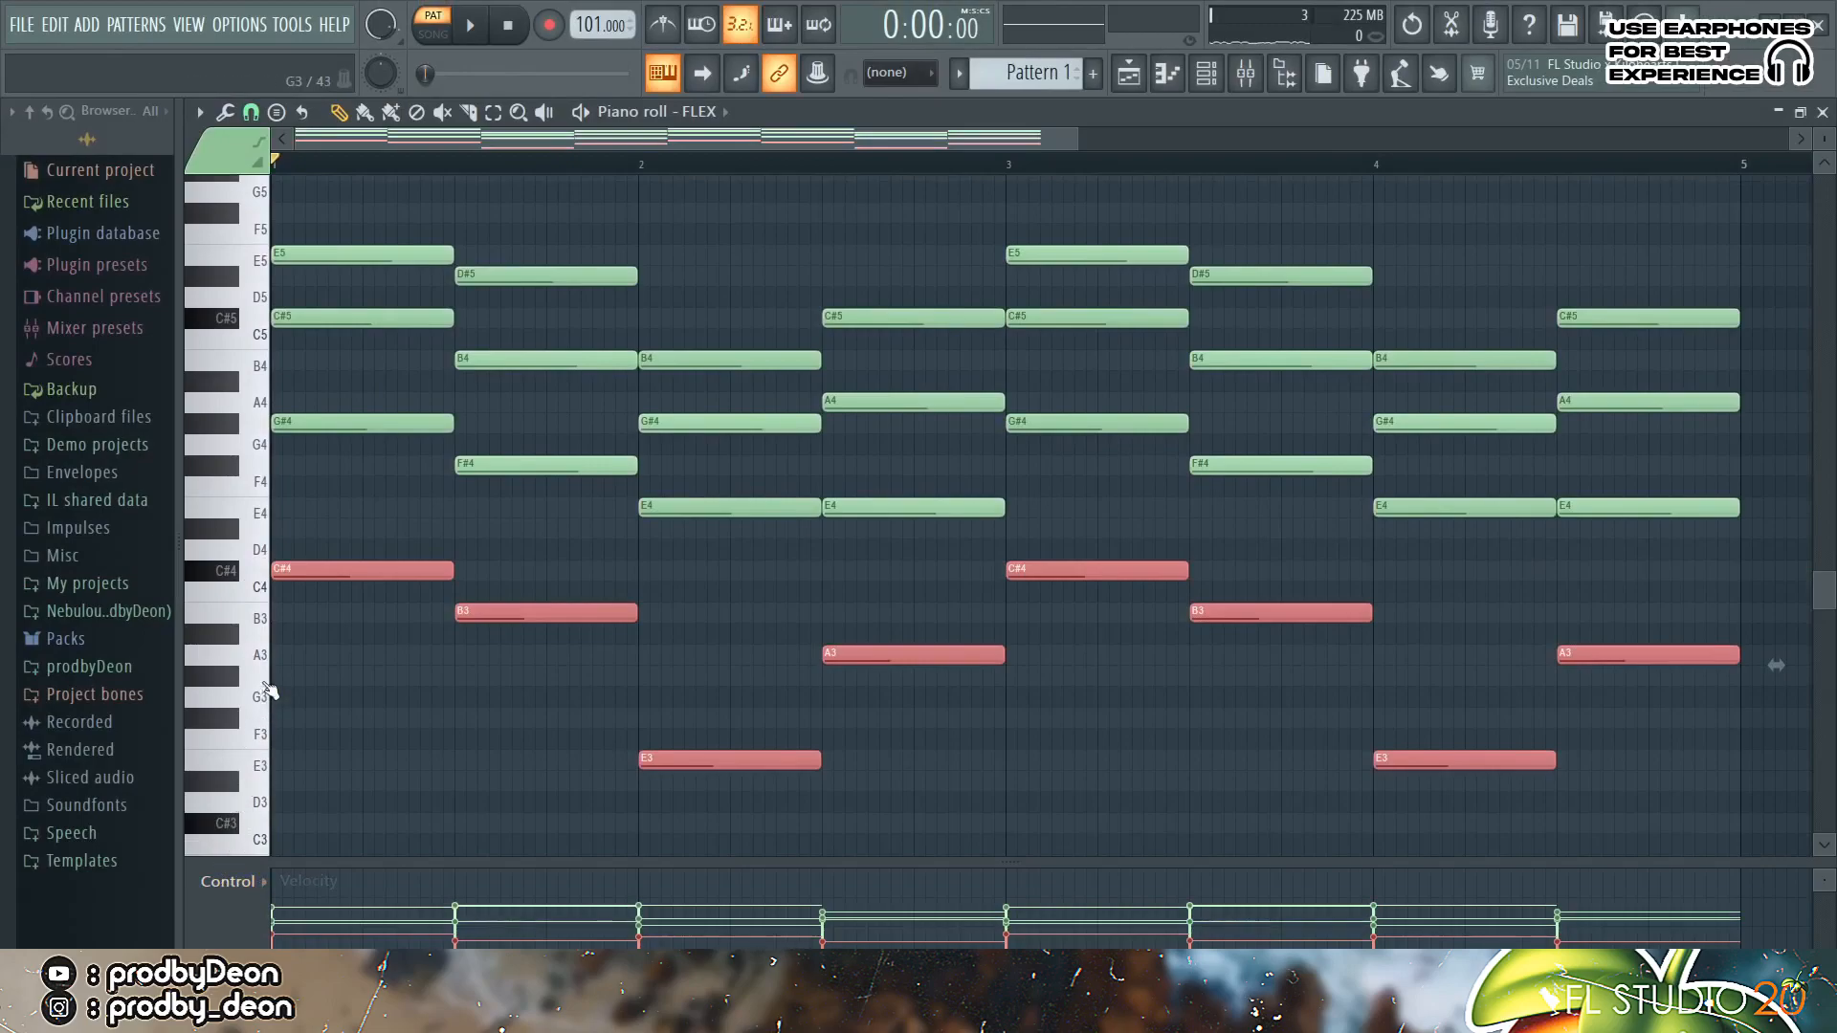
left_click_drag(259, 555, 257, 228)
key("alt+s")
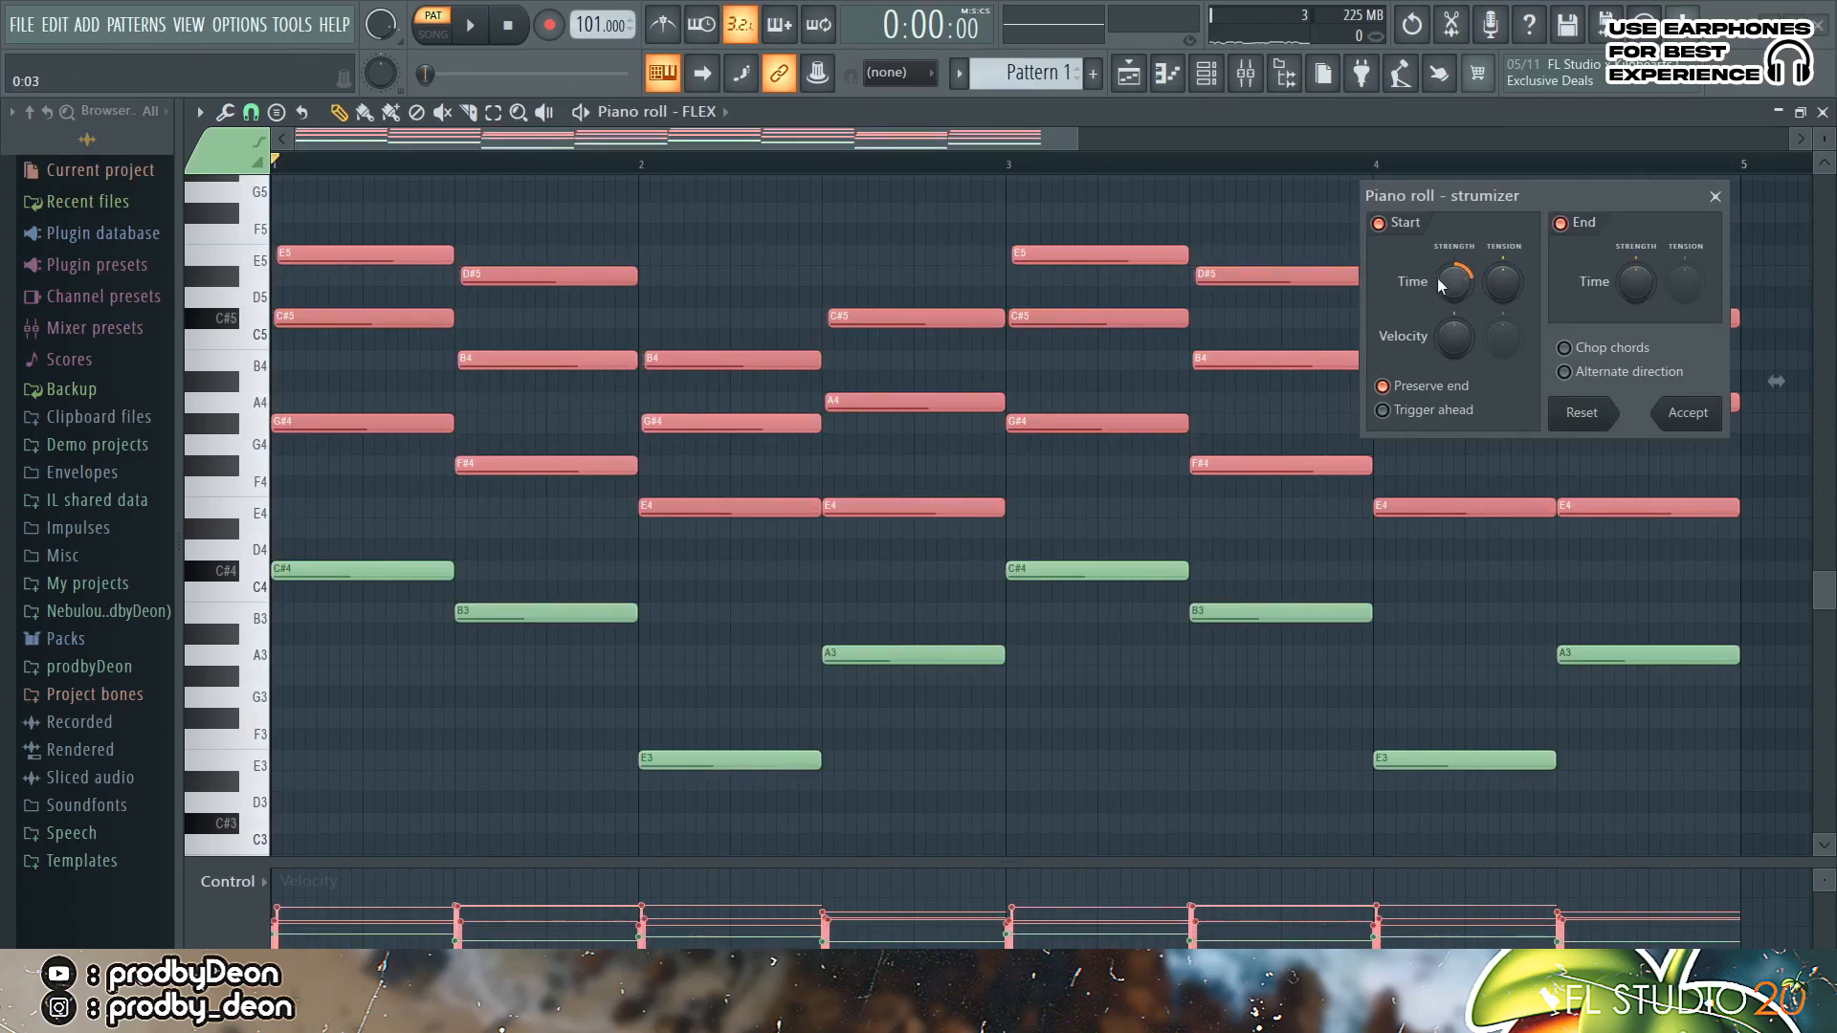
key("space")
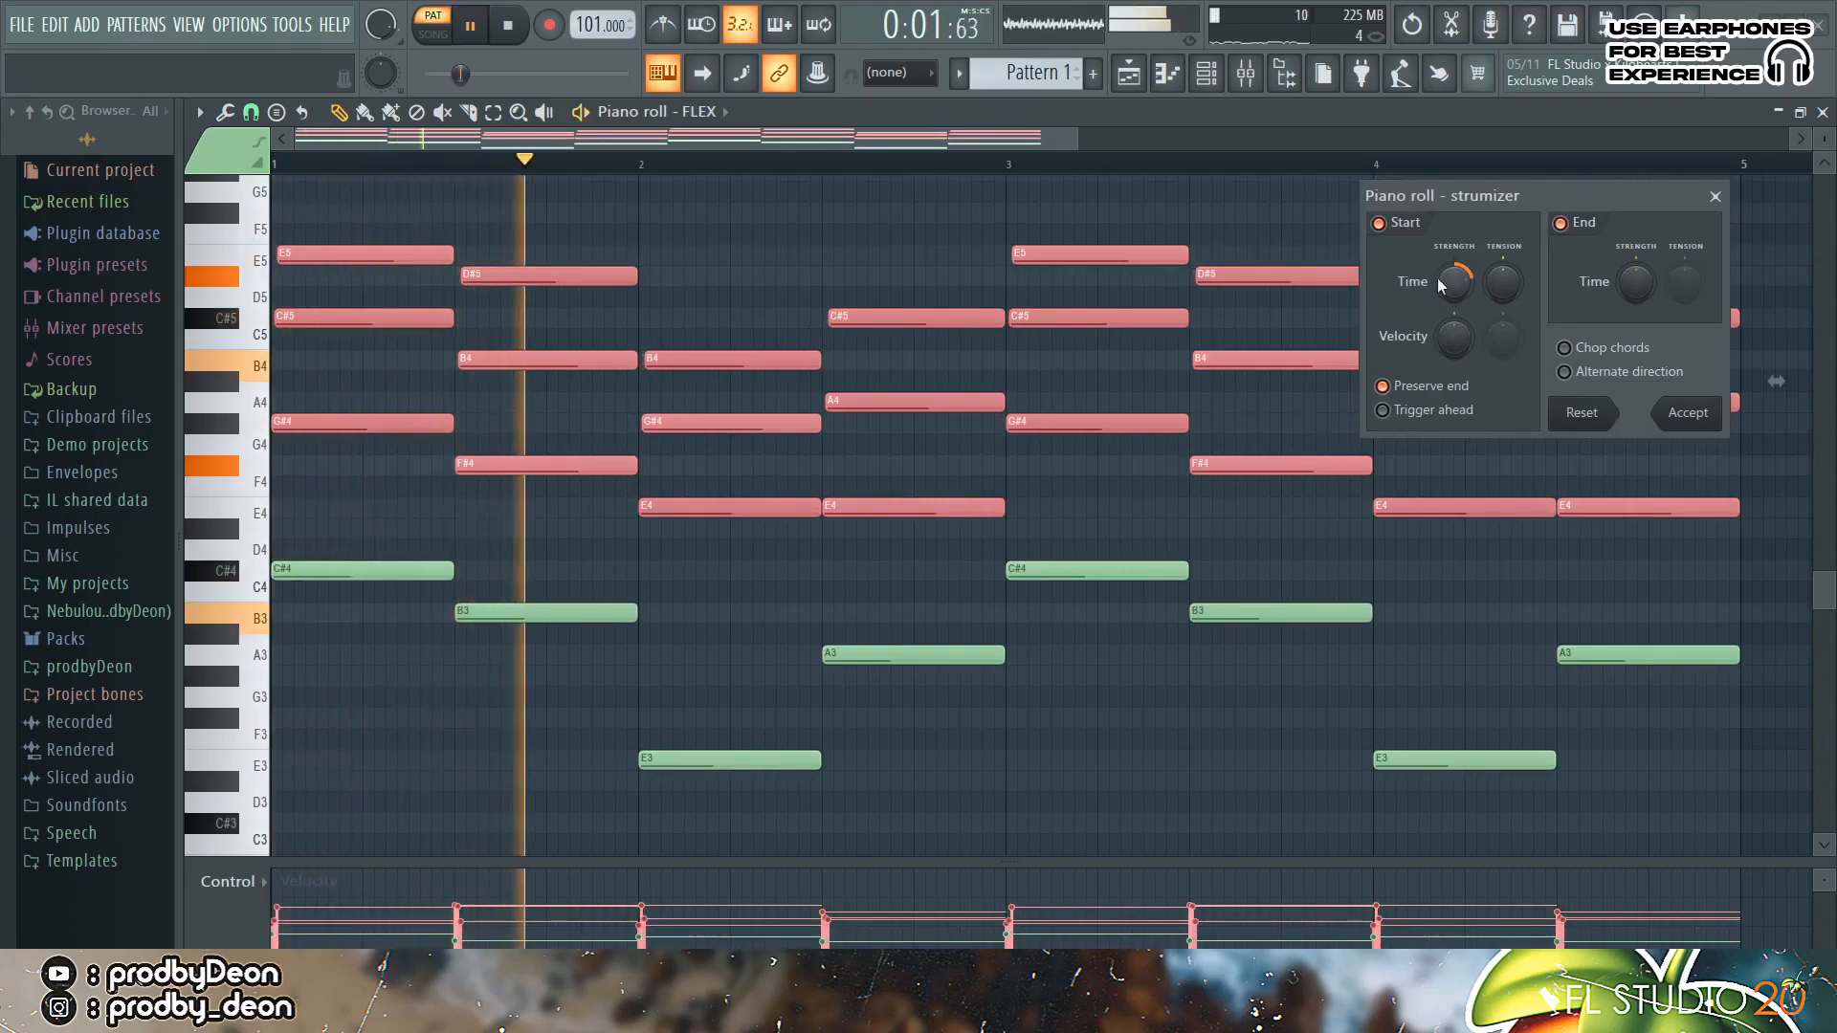
left_click_drag(1439, 284, 1439, 274)
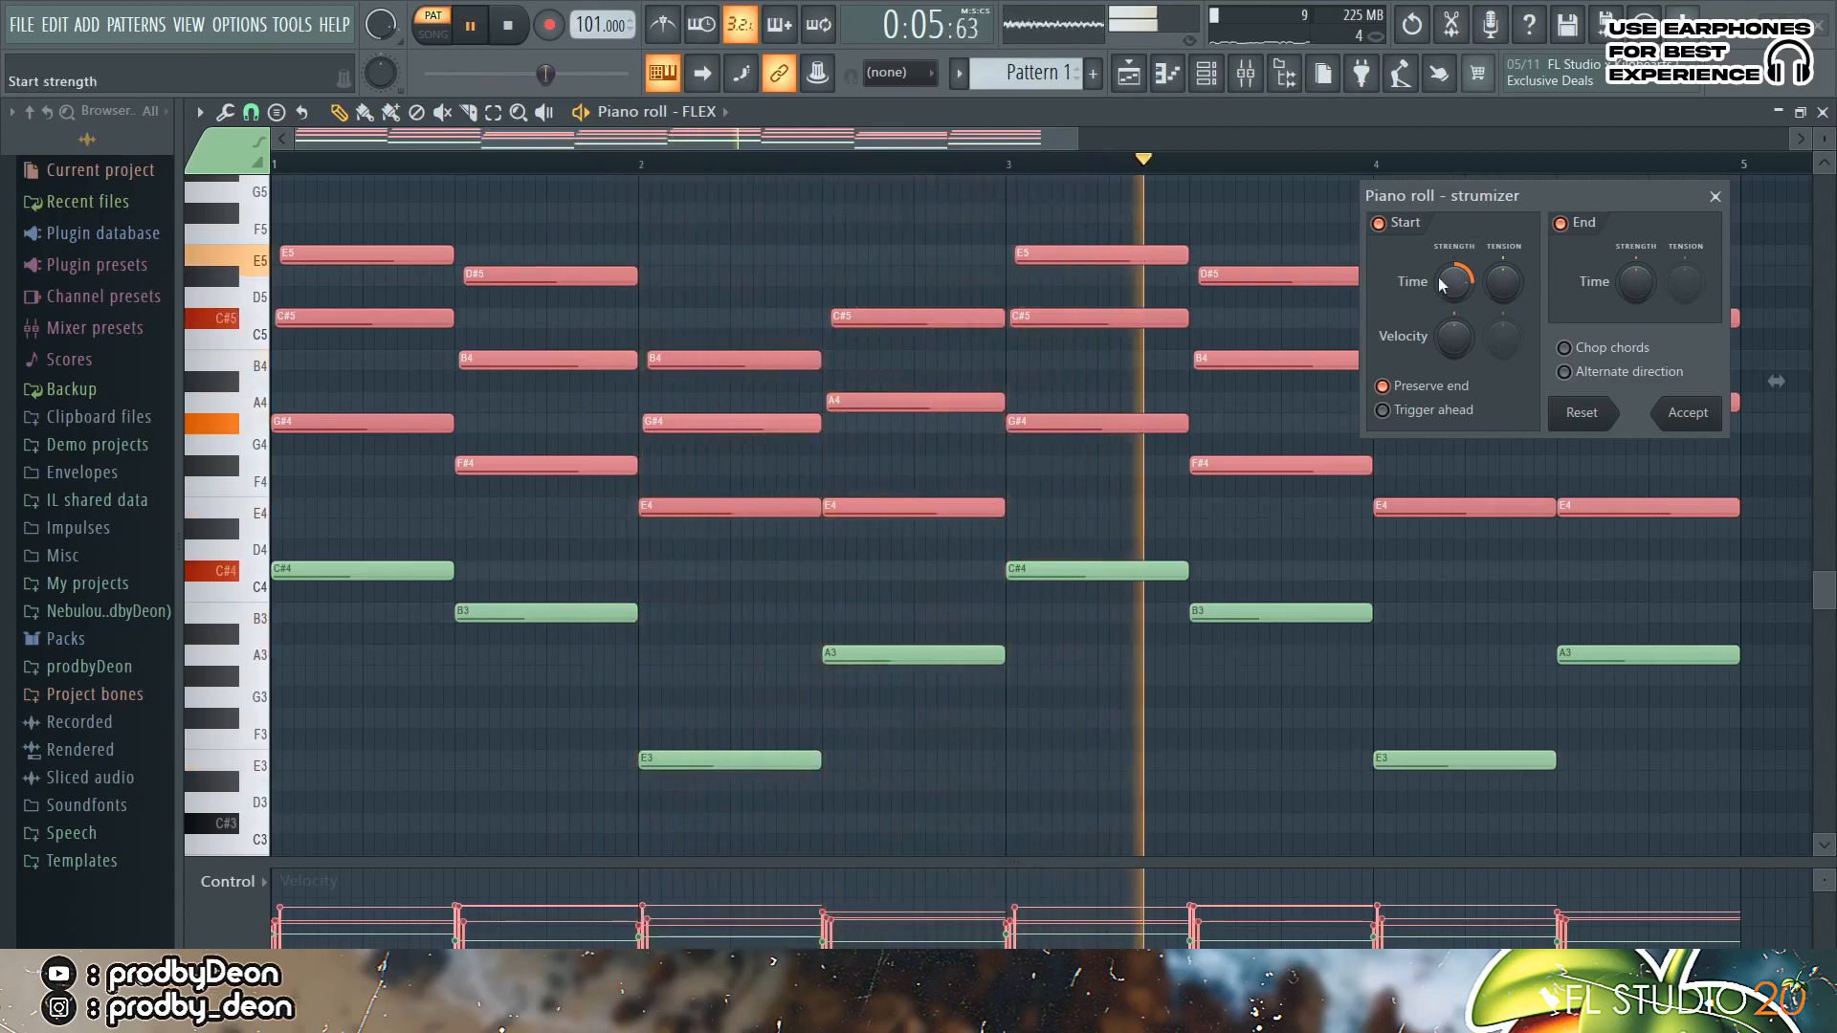
left_click_drag(1438, 279, 1439, 276)
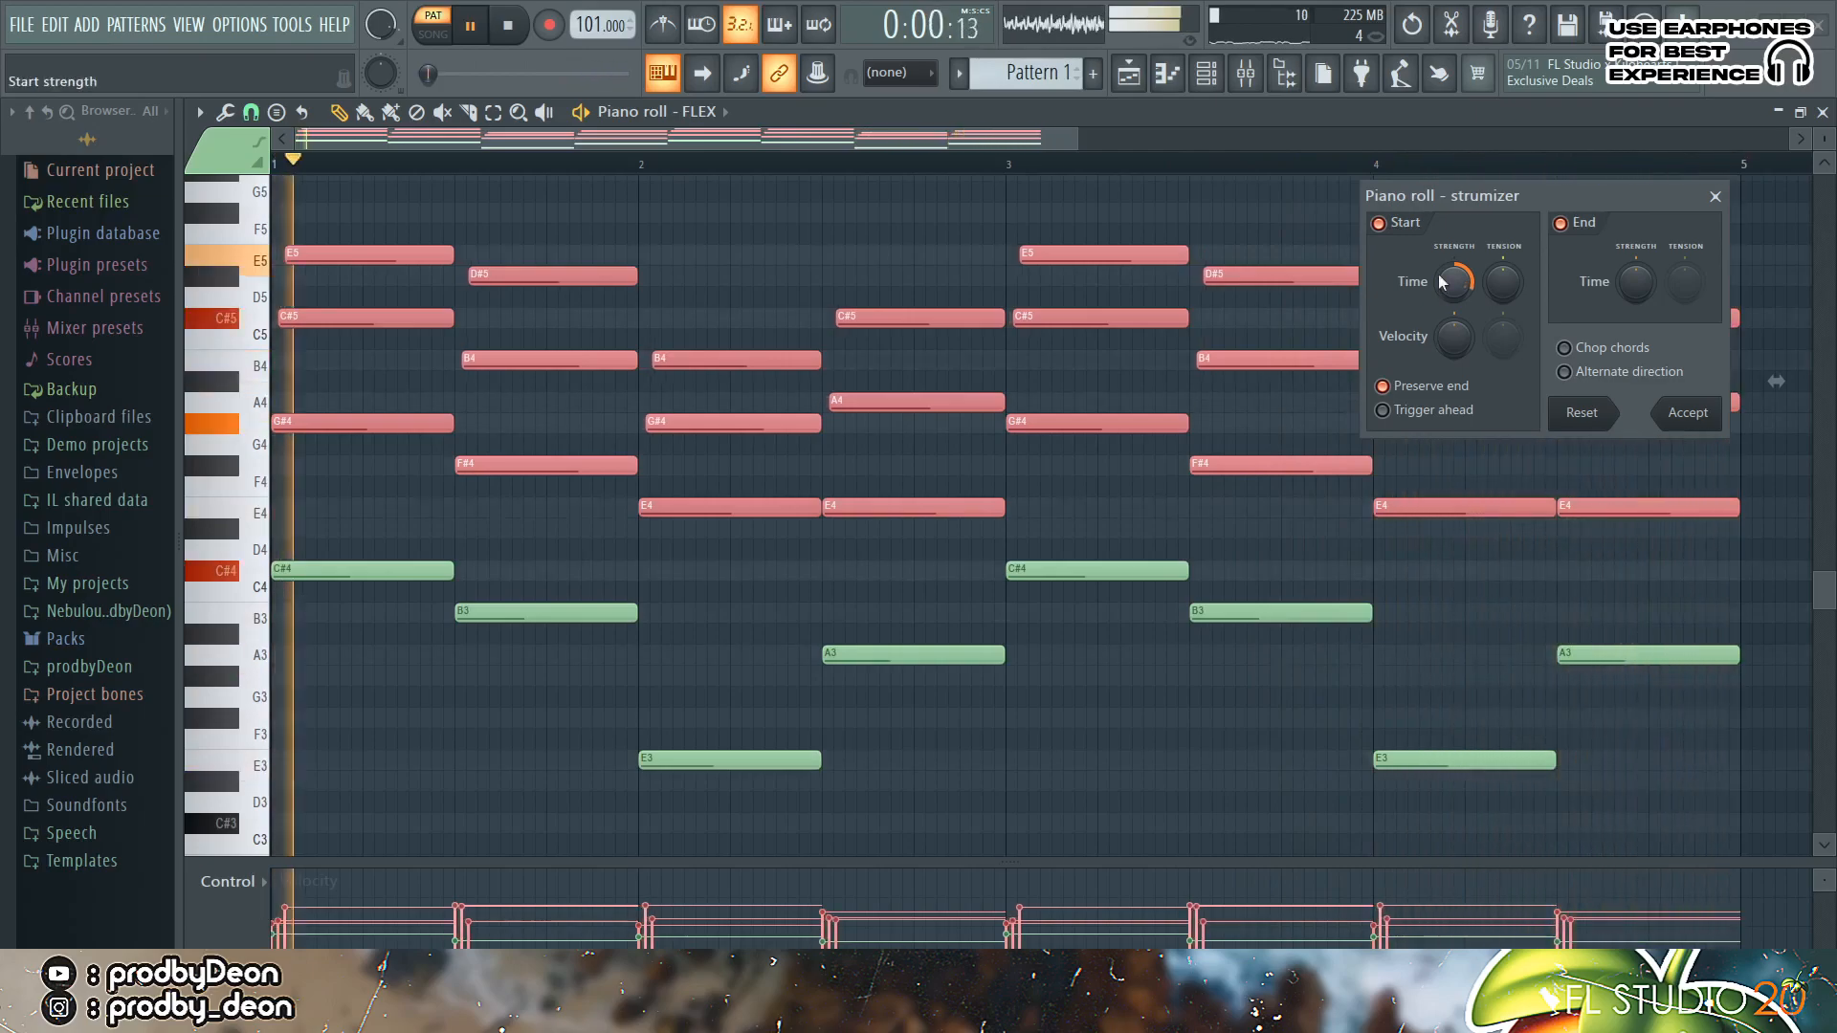
left_click(1669, 411)
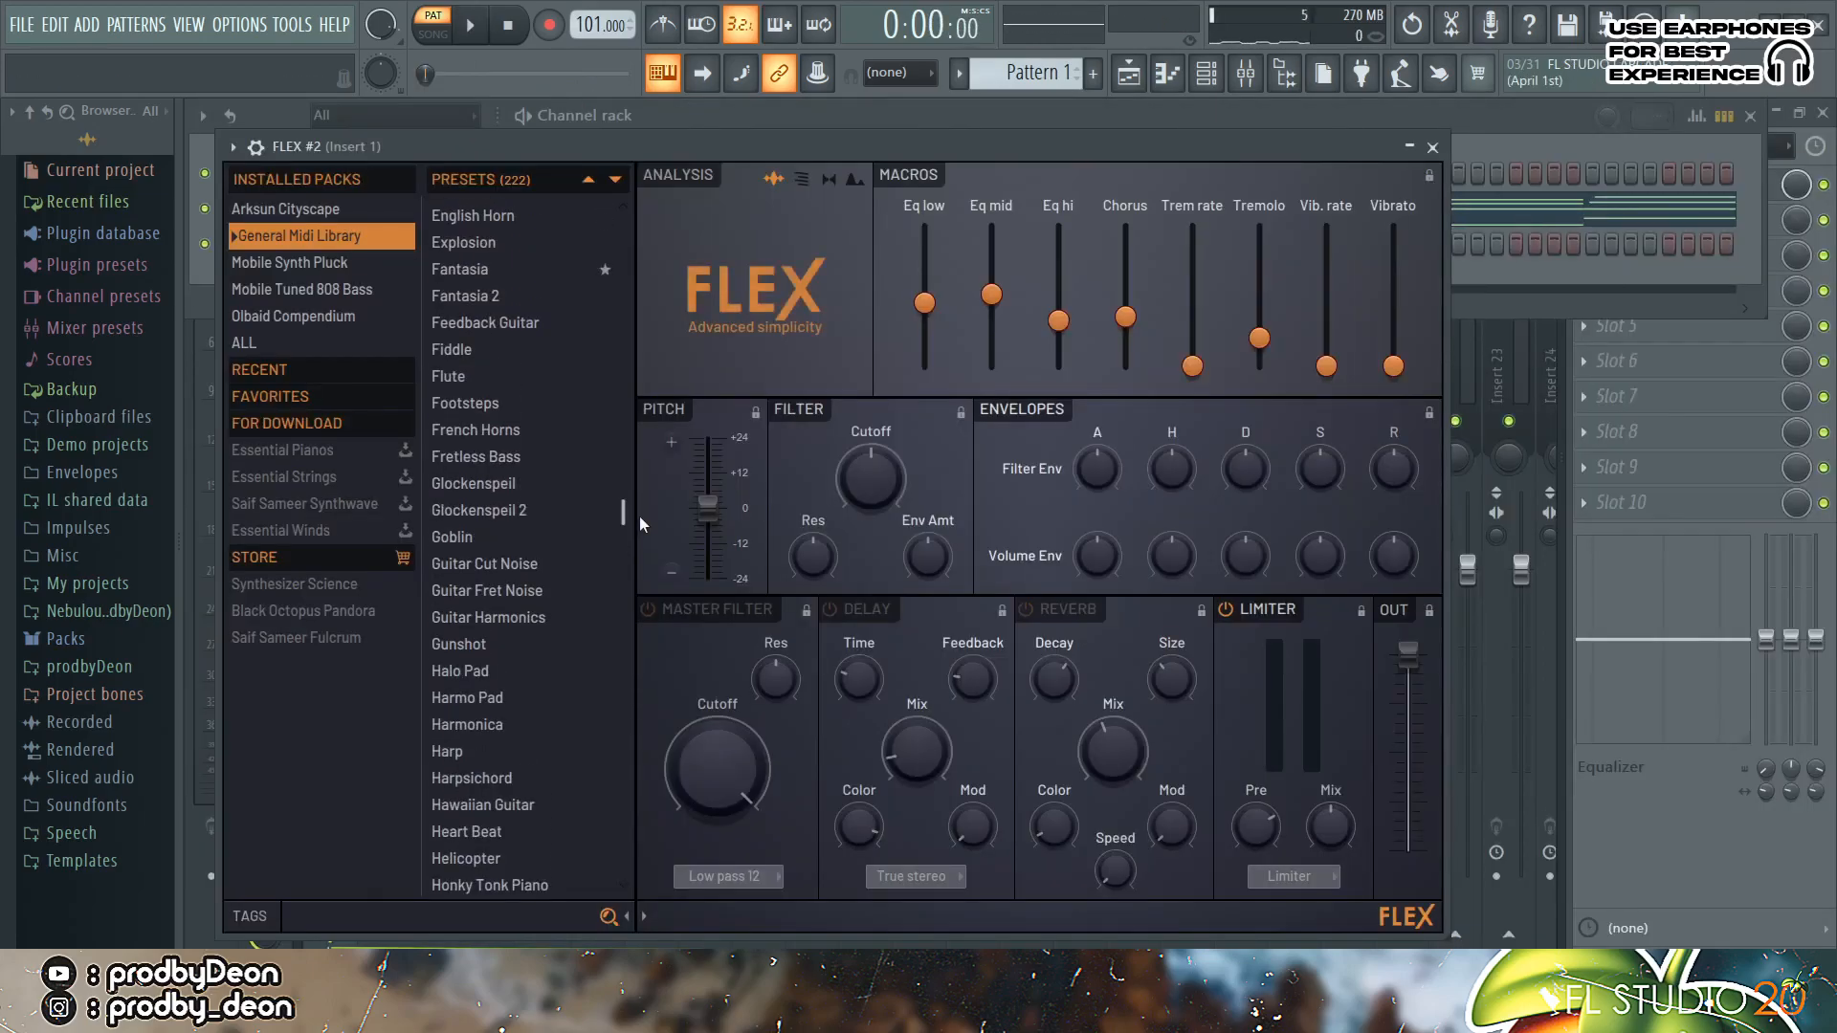
Step: Load the Guitar Fret Noise preset in FLEX #2 and place short F#4 and E4 notes alternately near the ends of bars 1 to 4
left_click(533, 593)
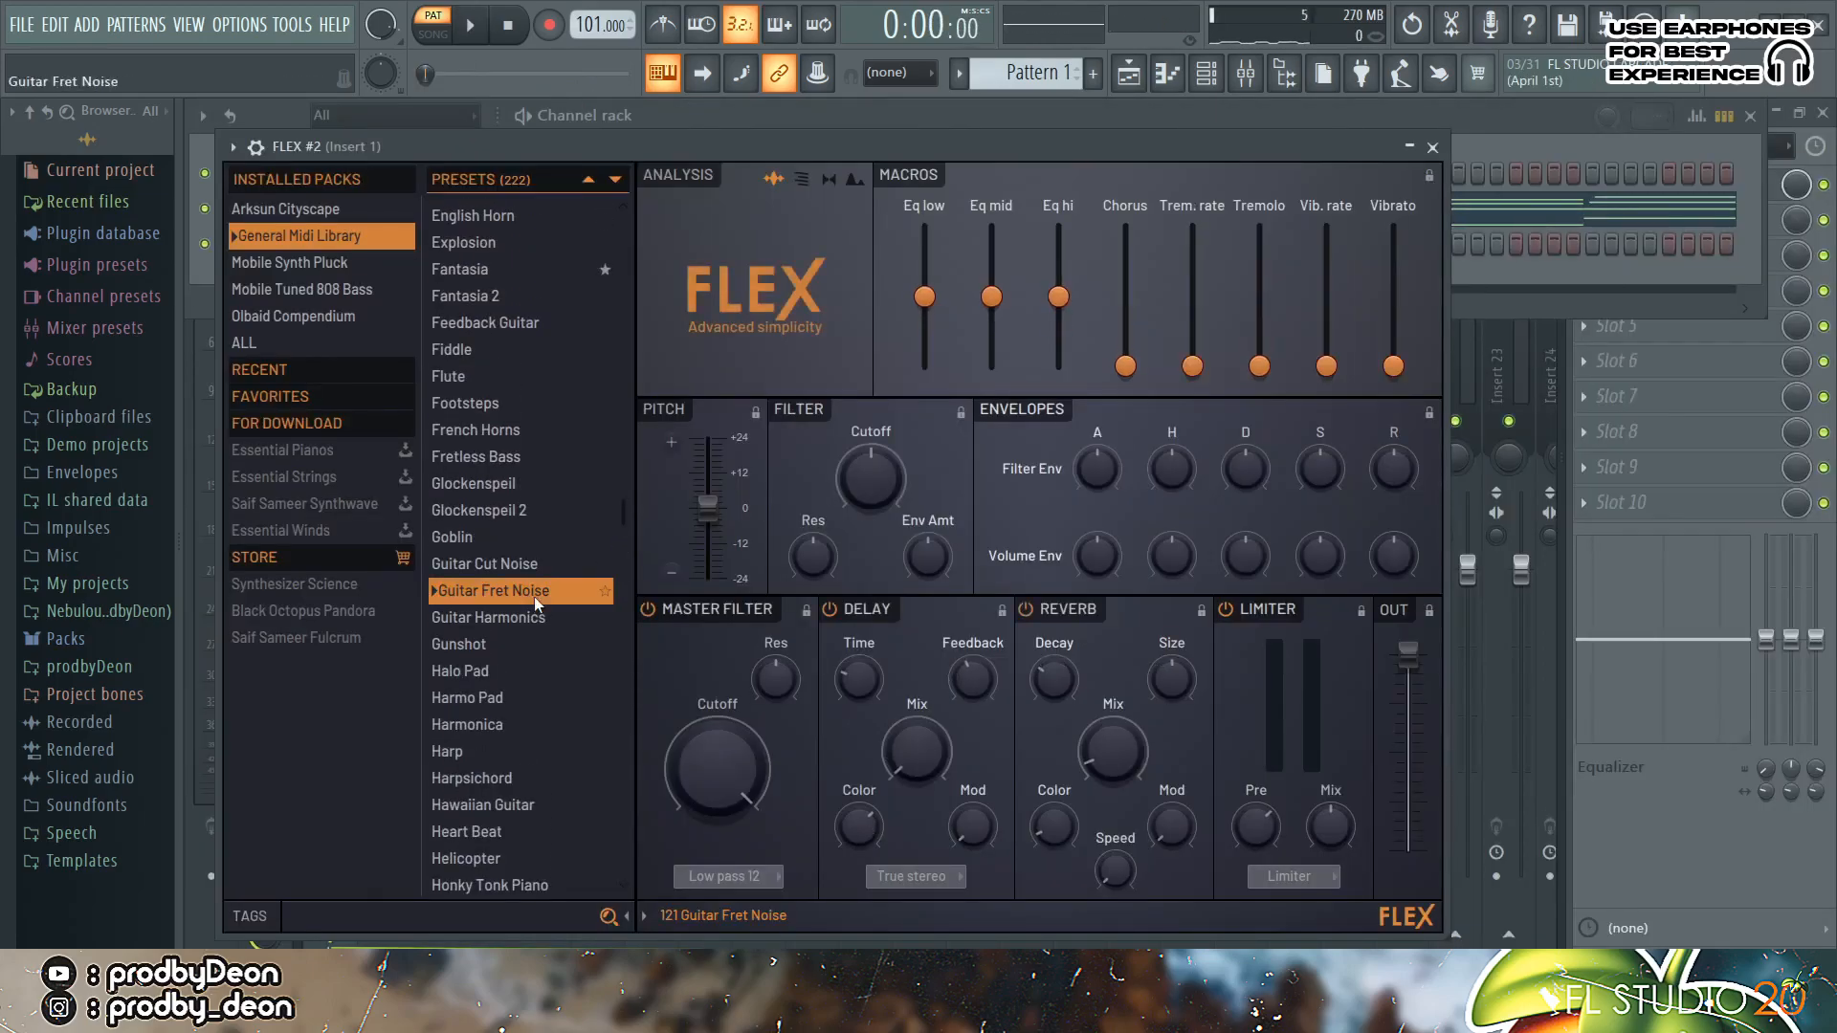
left_click(1171, 76)
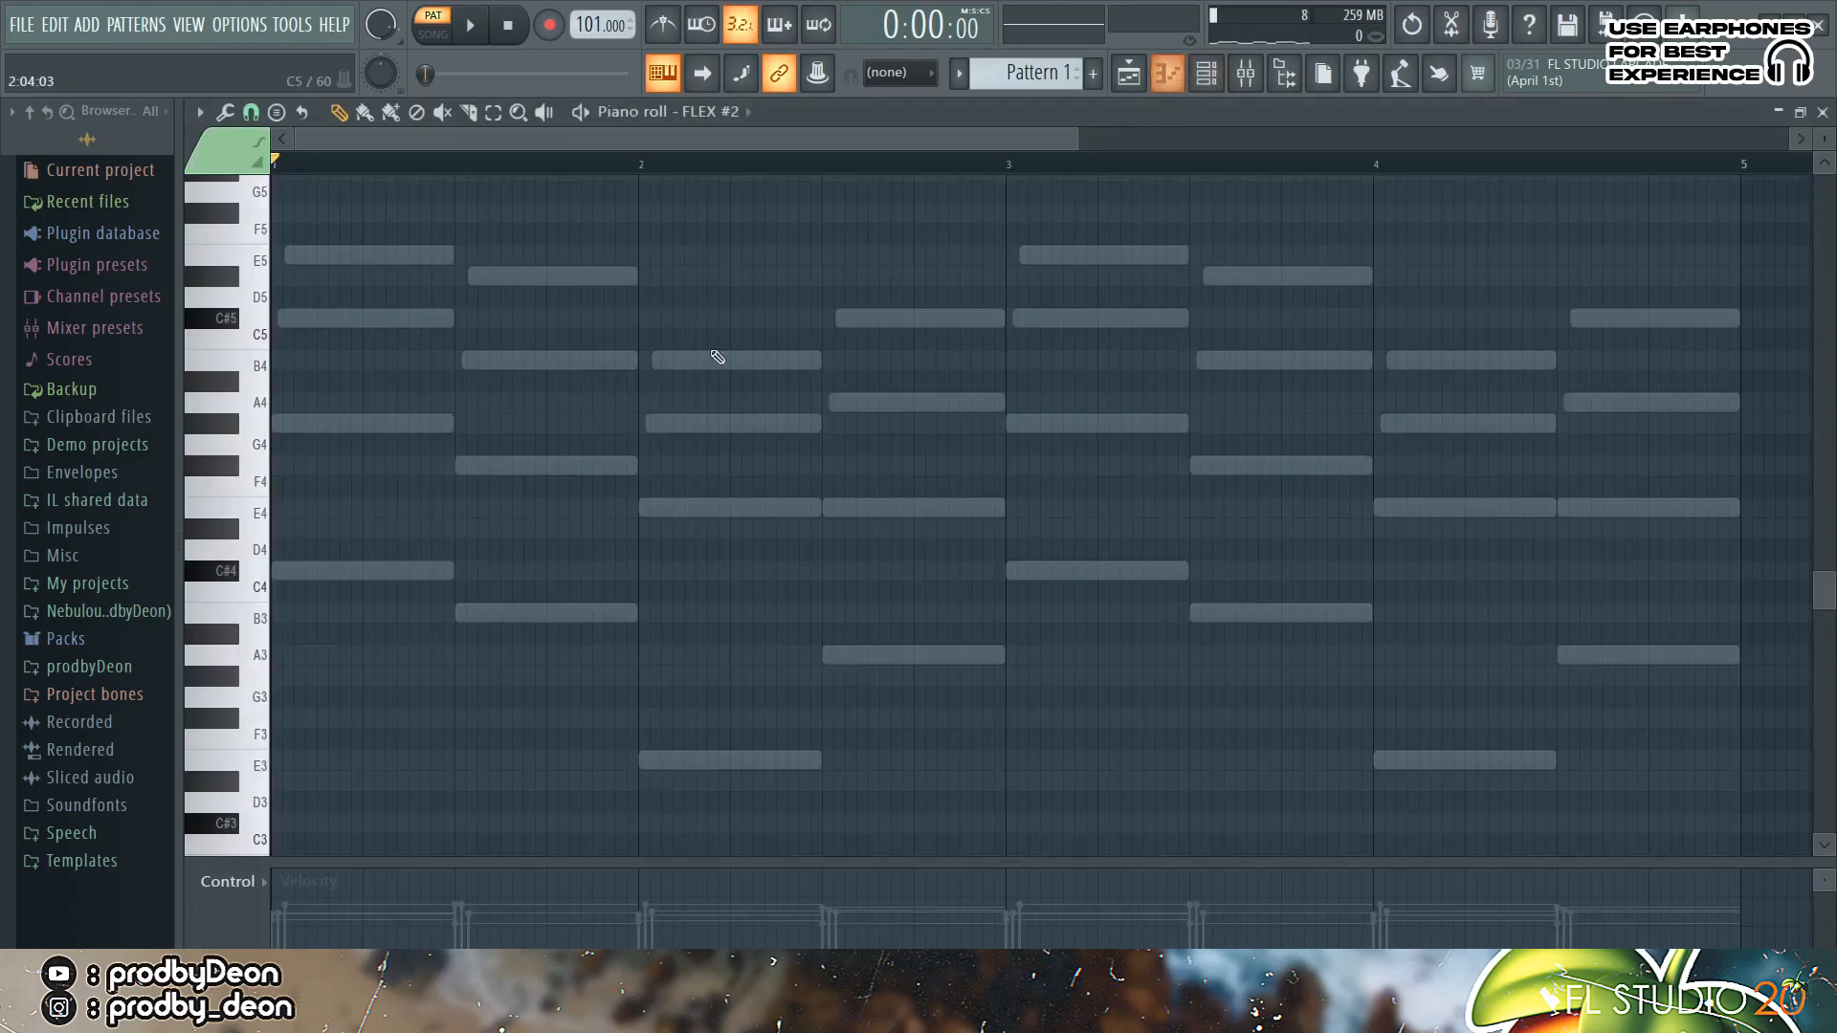
left_click(607, 473)
key("space")
left_click_drag(771, 469, 620, 470)
left_click(978, 507)
left_click(1332, 470)
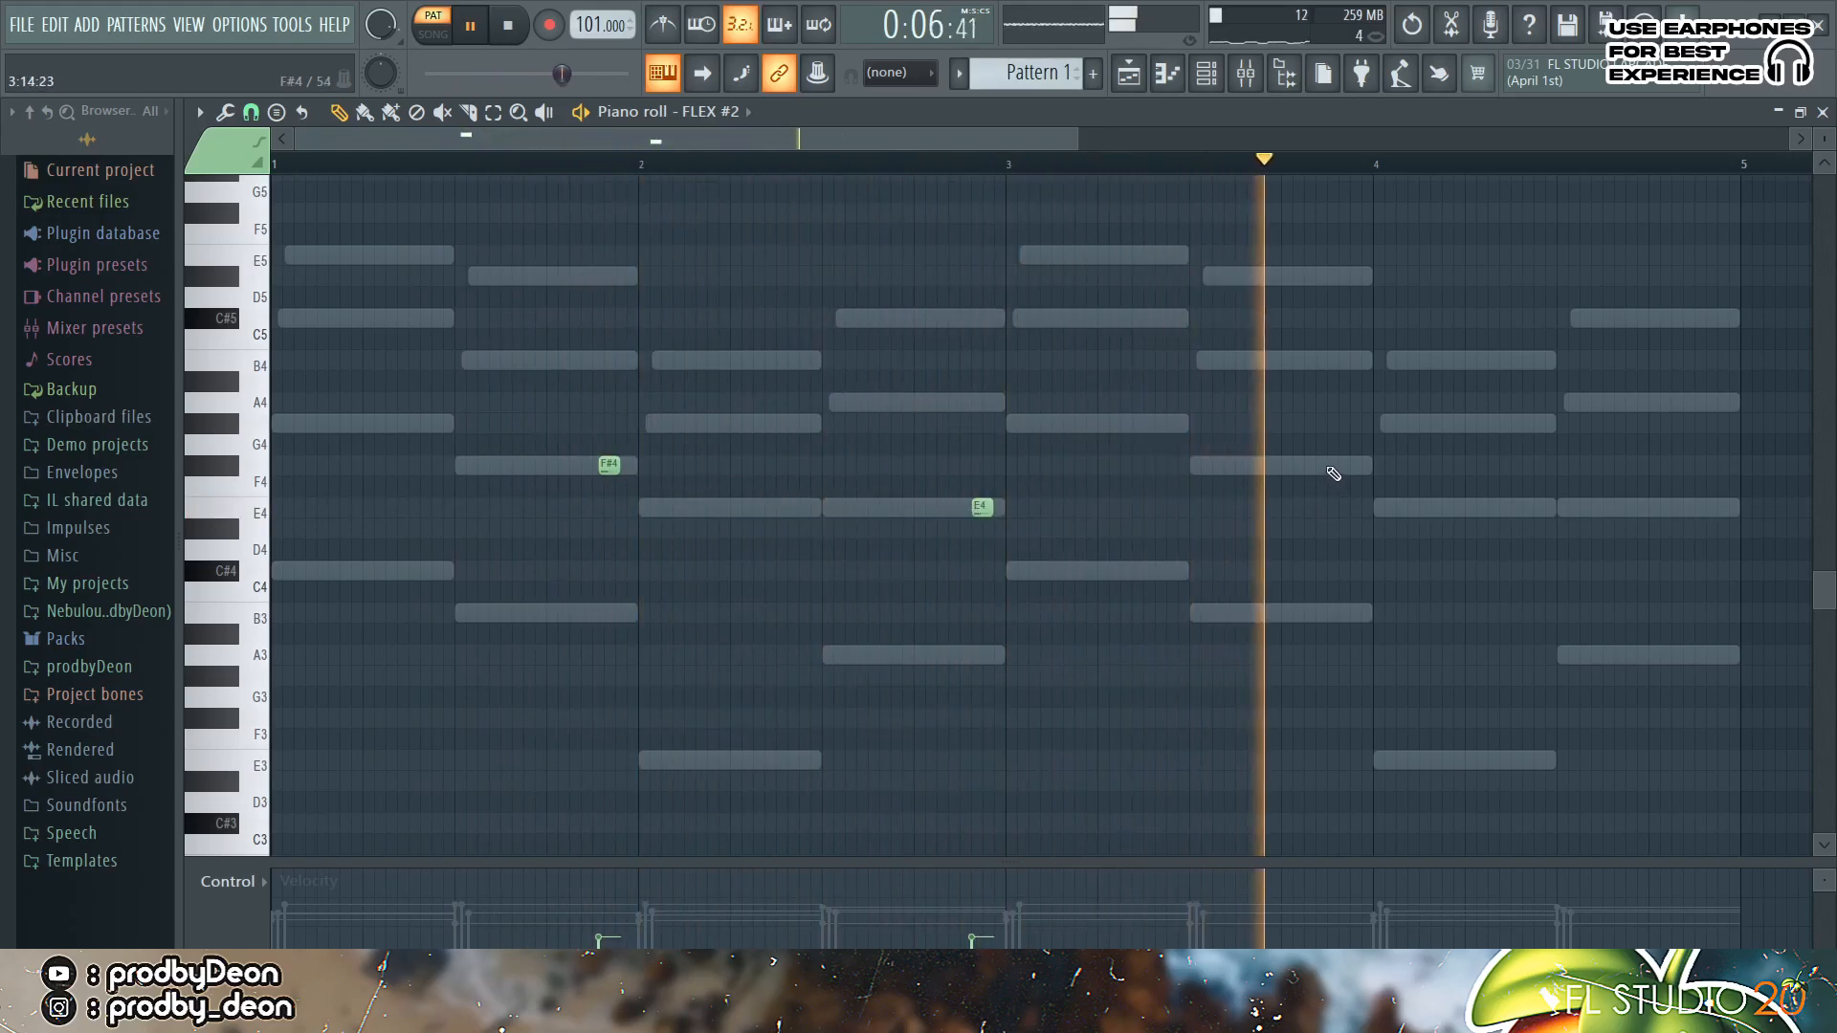
left_click(1710, 516)
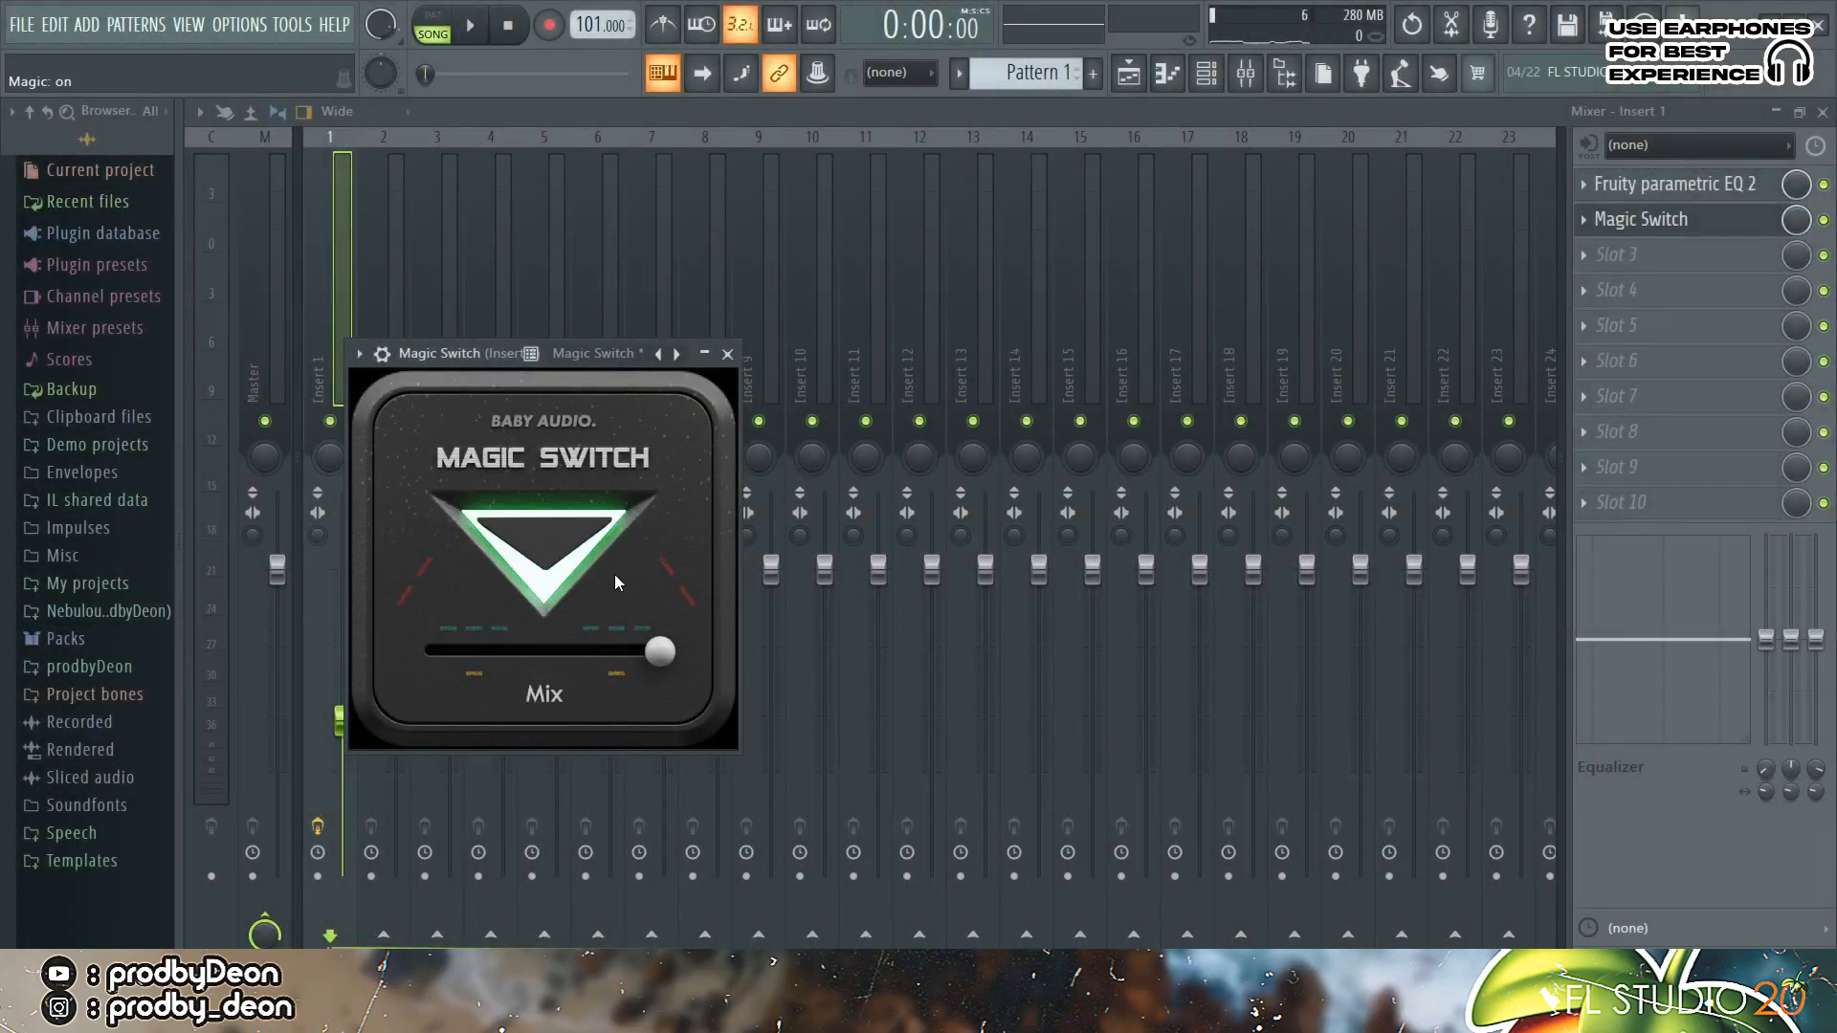
Step: Lower the Magic Switch mix on Insert 1 to below half during playback and close the effect windows
key("space")
left_click_drag(660, 651, 591, 652)
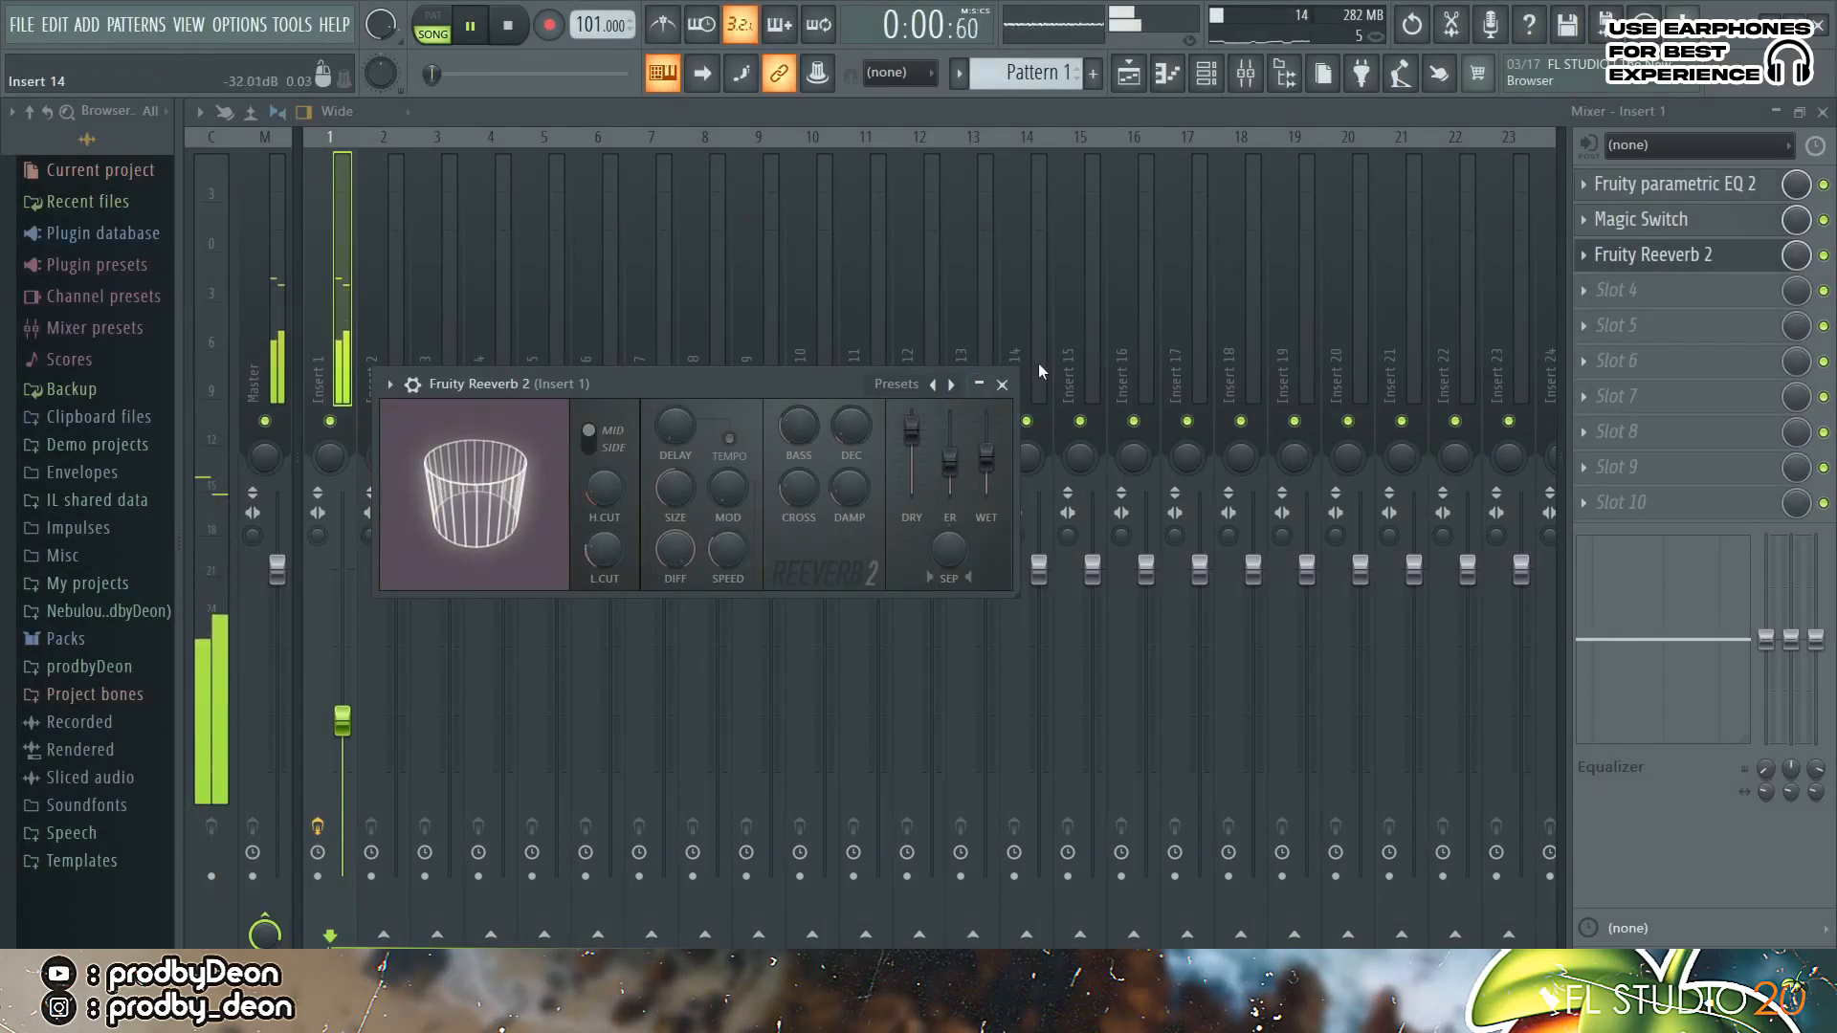
left_click(1003, 384)
left_click(1667, 222)
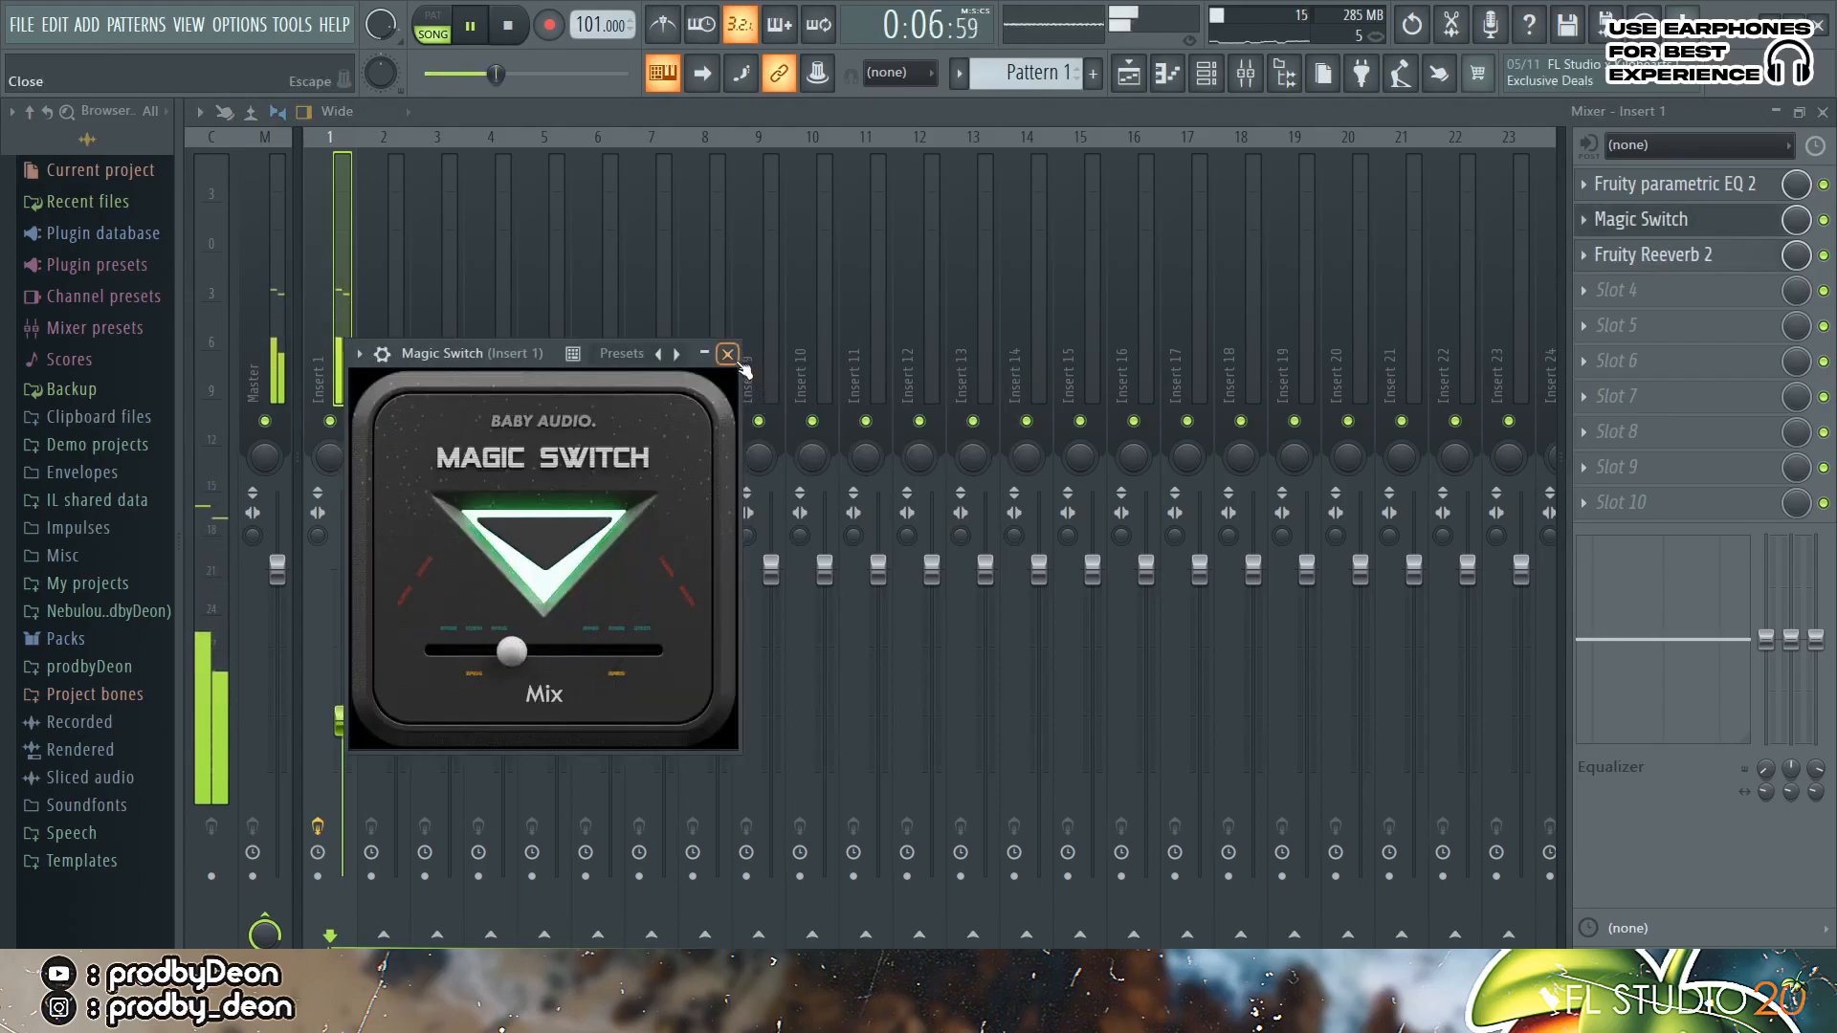
left_click(732, 357)
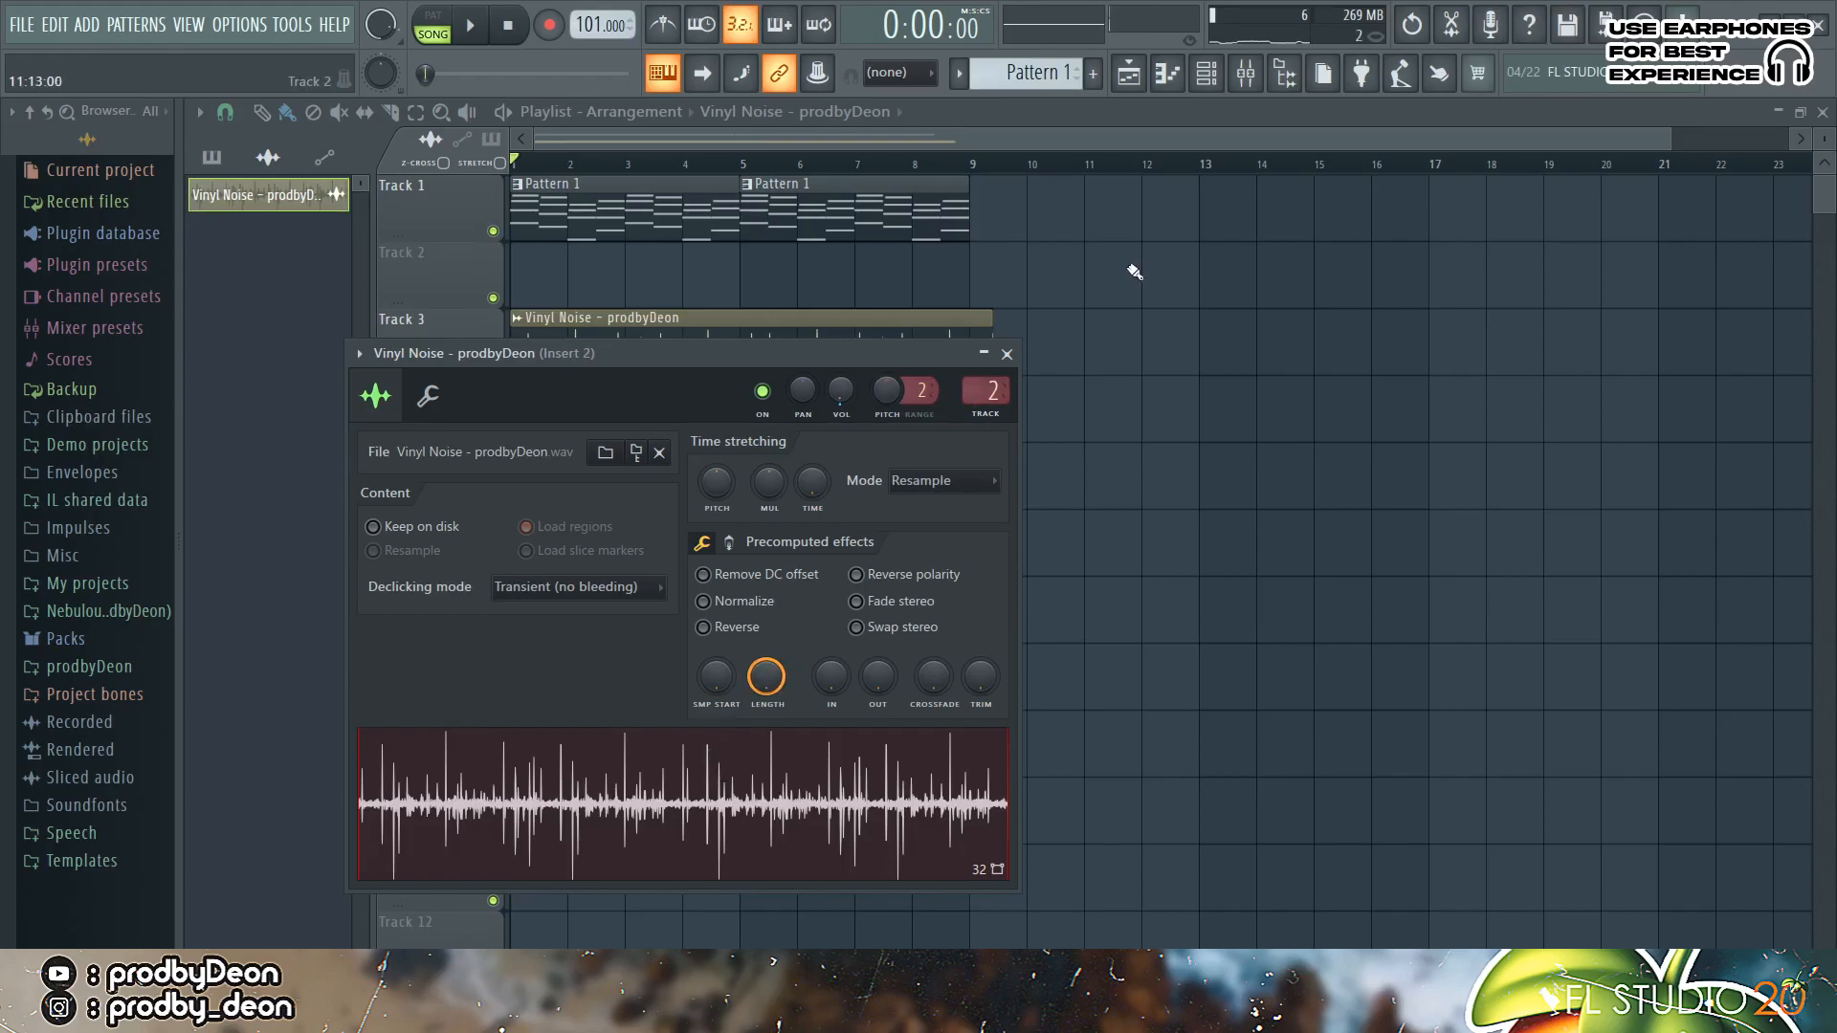
Step: Set the vinyl noise channel volume to 1% and trim its clip on Track 3 to end with the patterns at bar 9
left_click(1007, 354)
key("space")
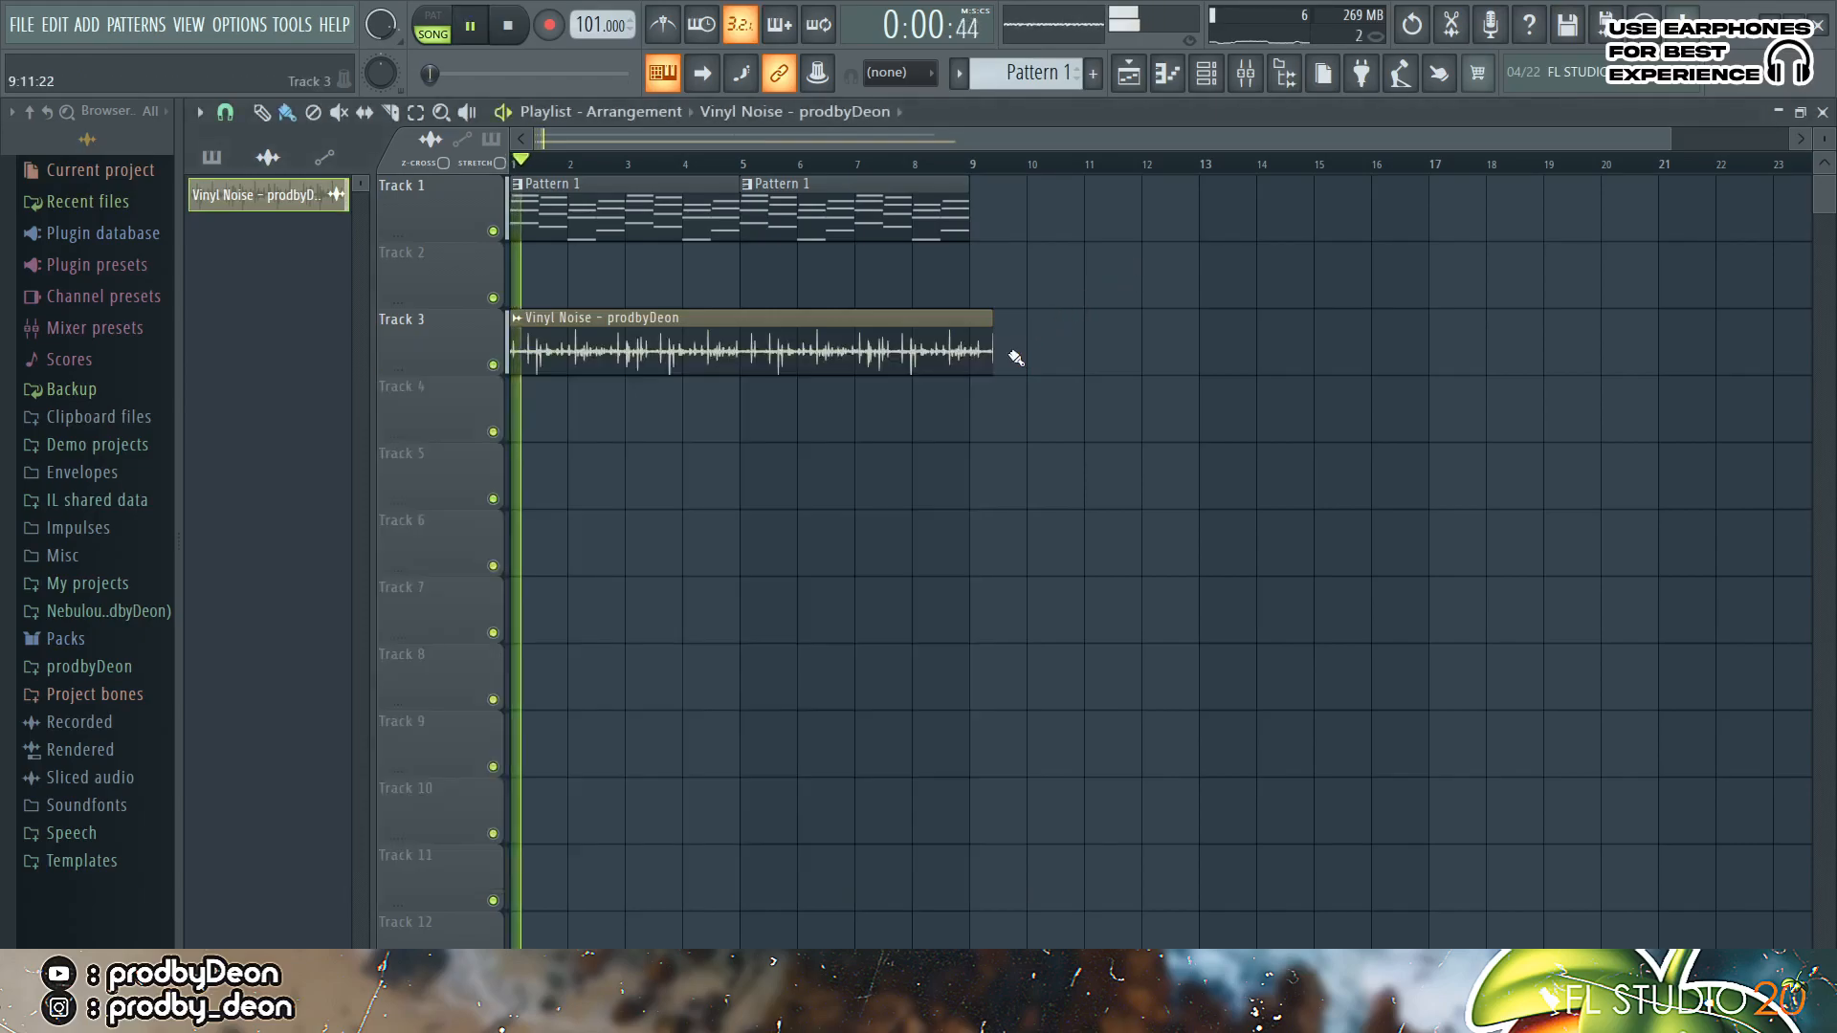
key("space")
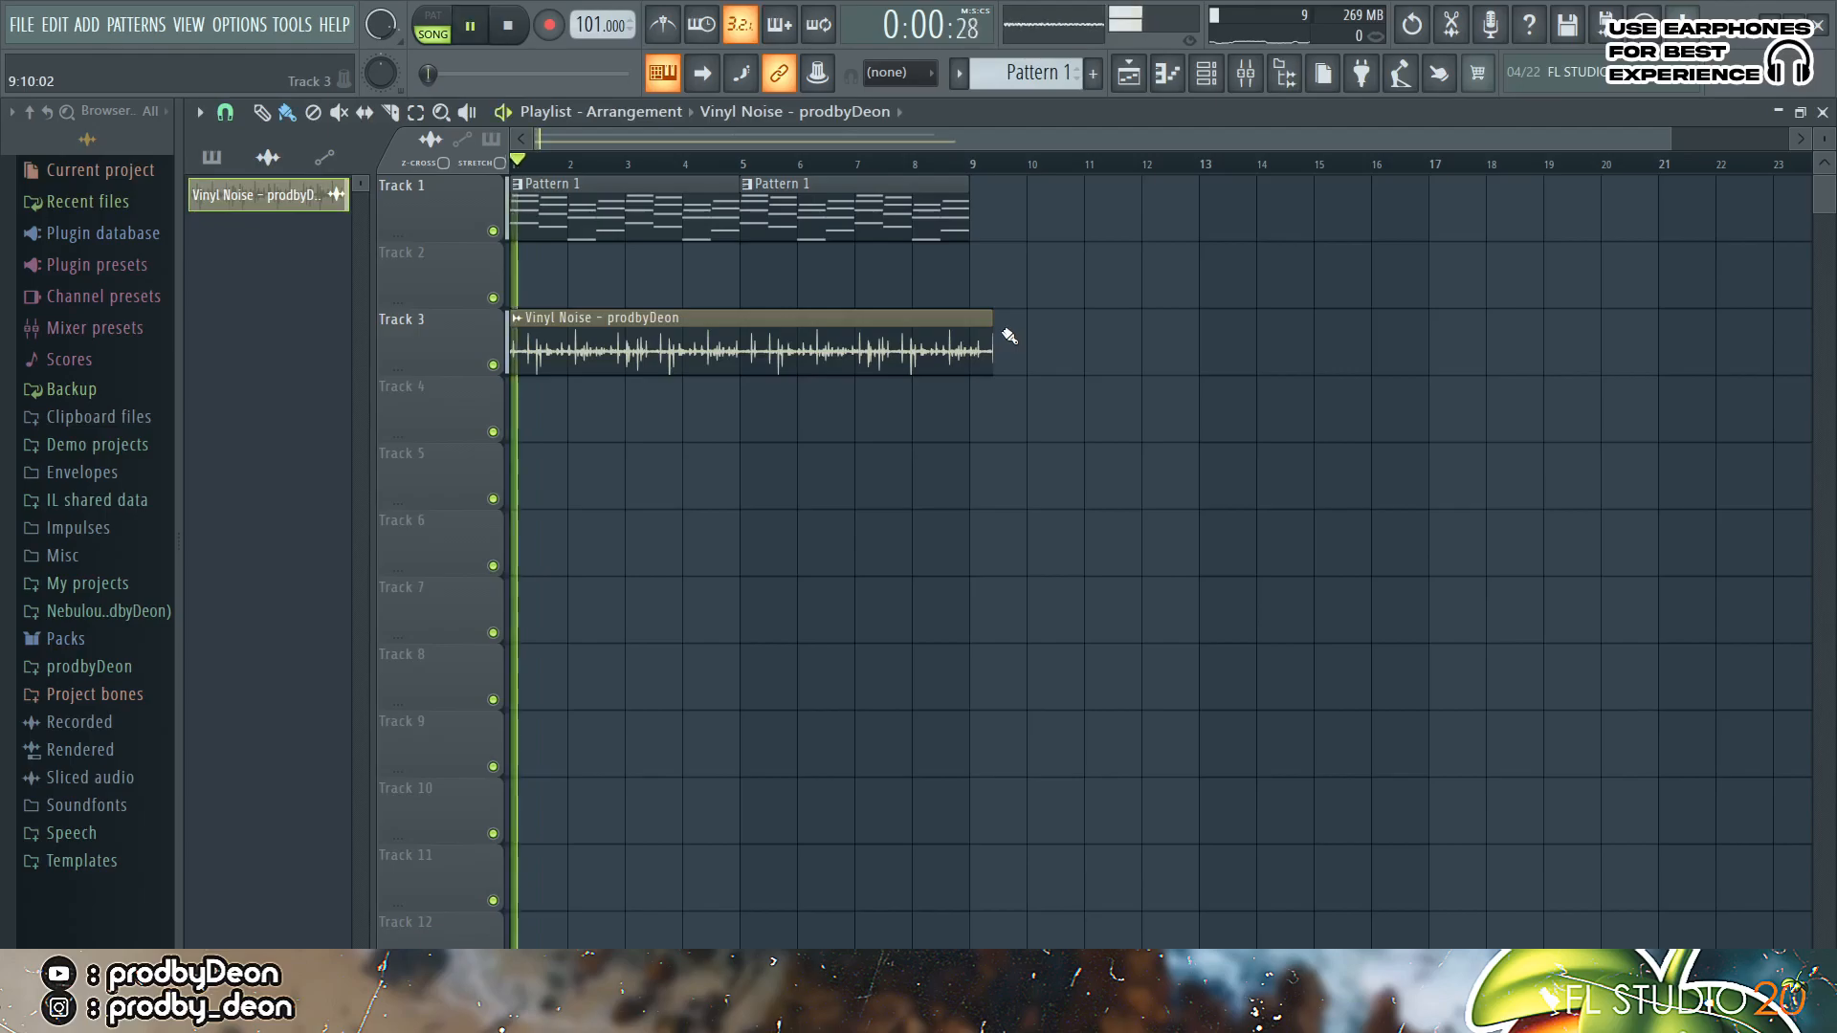
double_click(964, 324)
left_click_drag(842, 392, 842, 391)
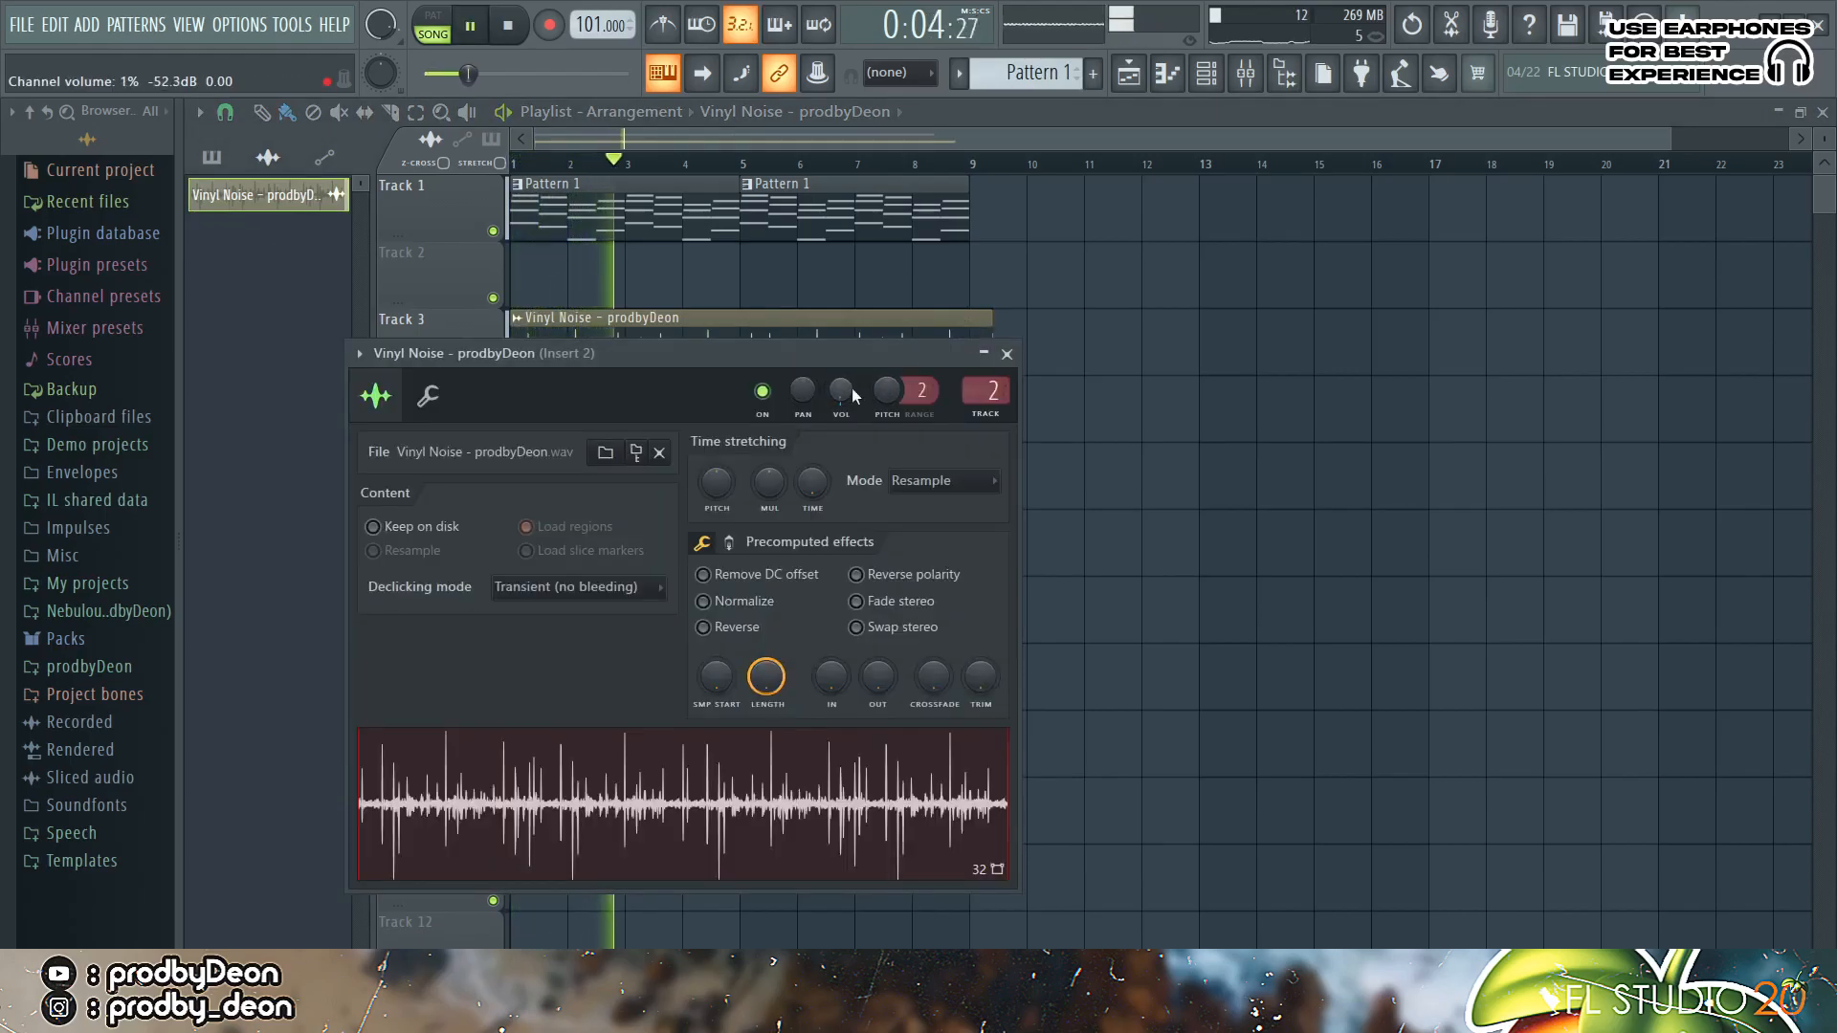
left_click(1007, 354)
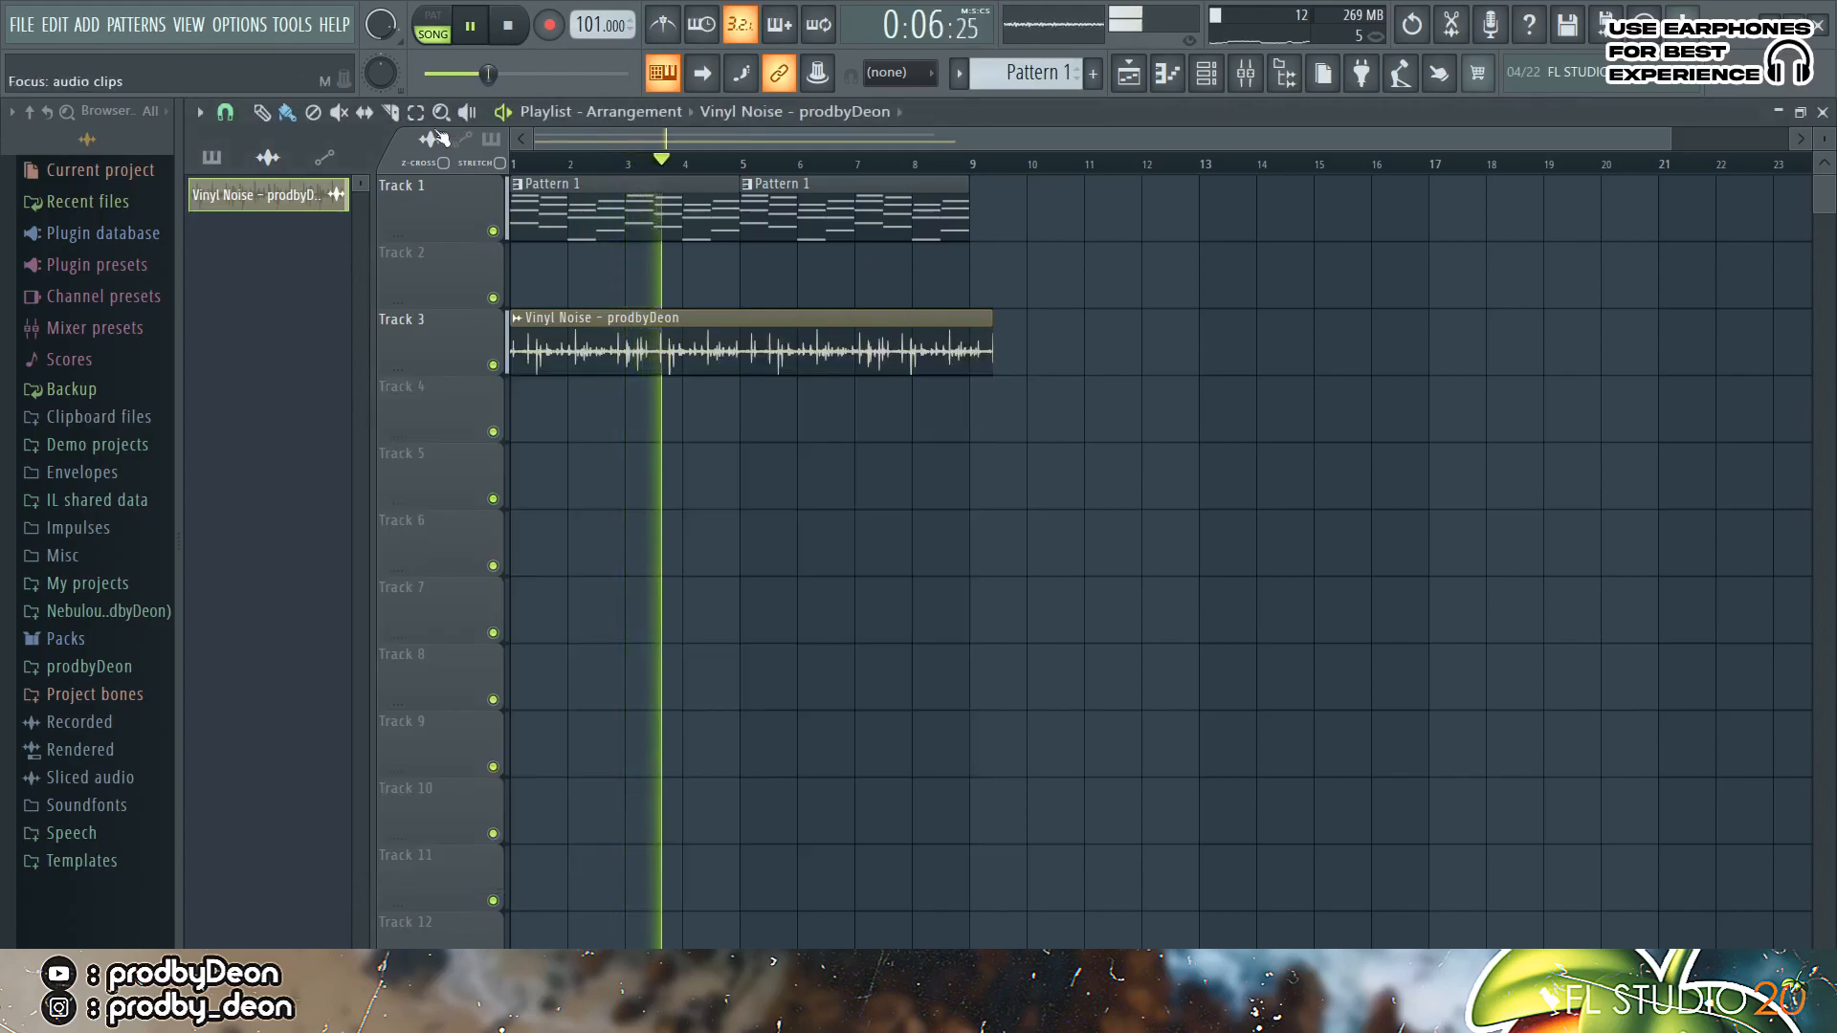
left_click_drag(979, 310, 988, 382)
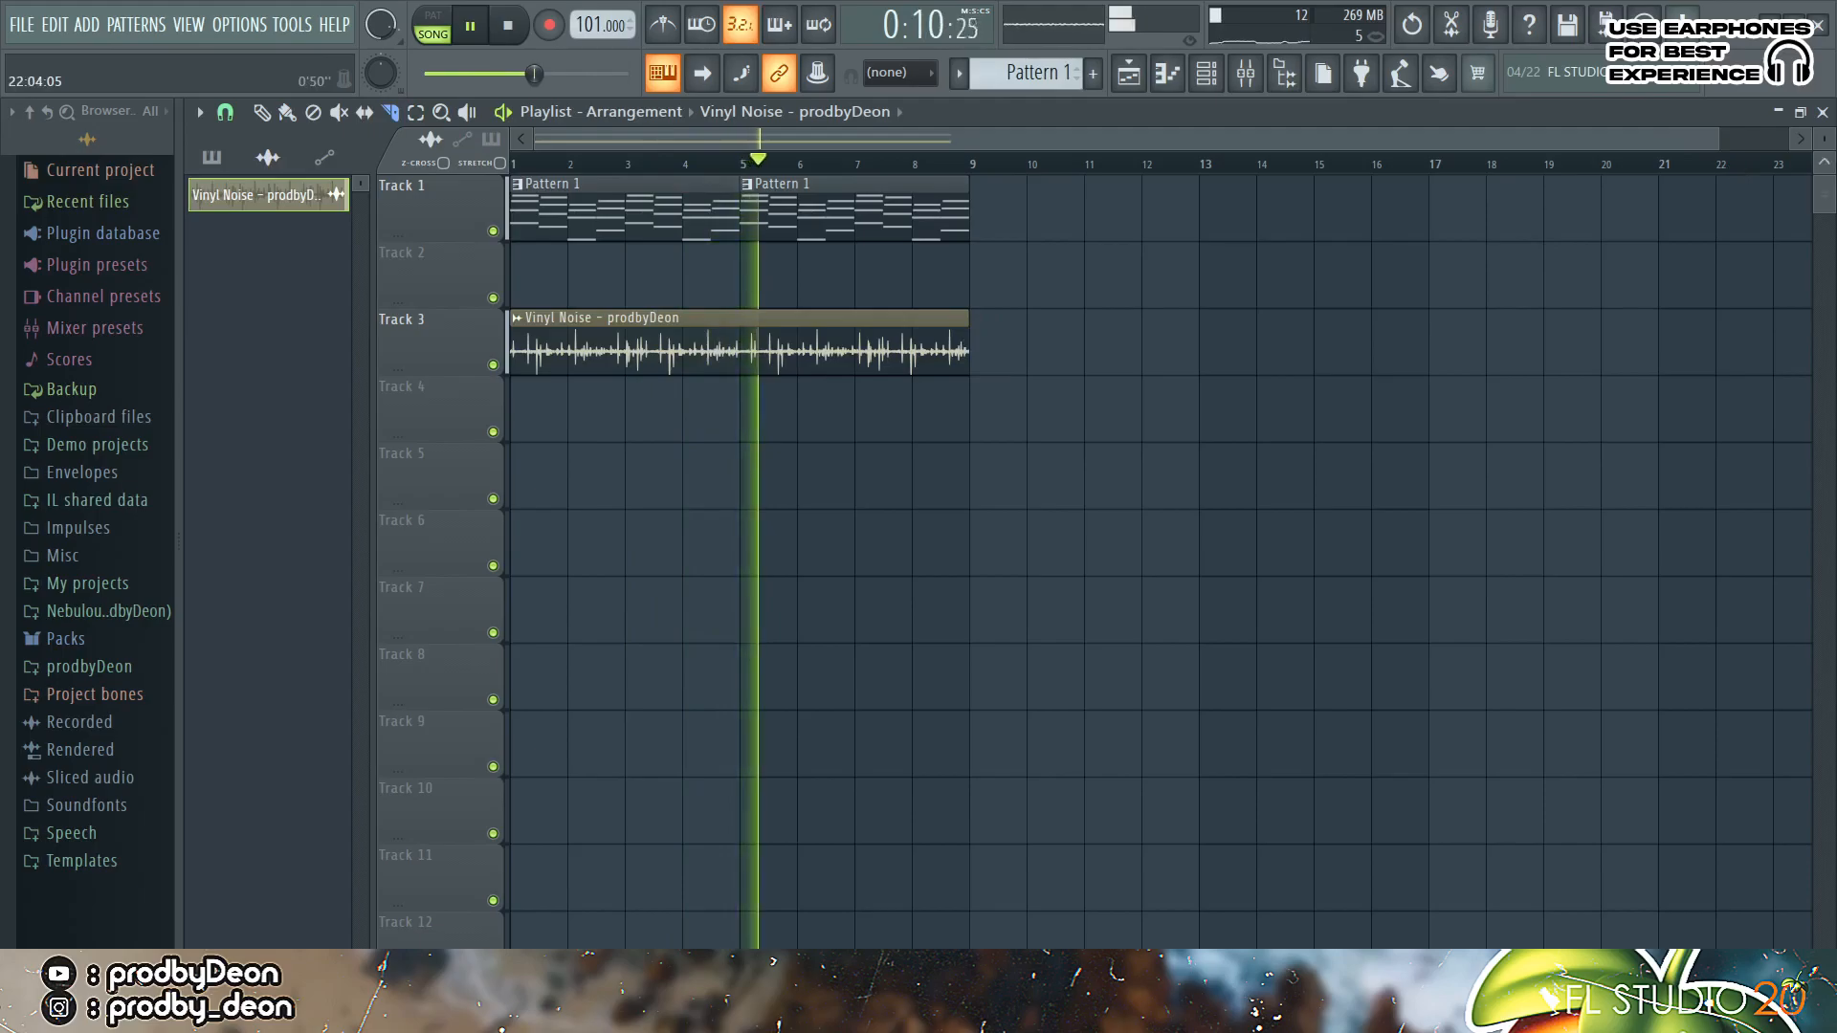
key("space")
Step: Make the second Pattern 1 clip at bar 5 unique
scroll(965, 196, "up", 2)
left_click(964, 196)
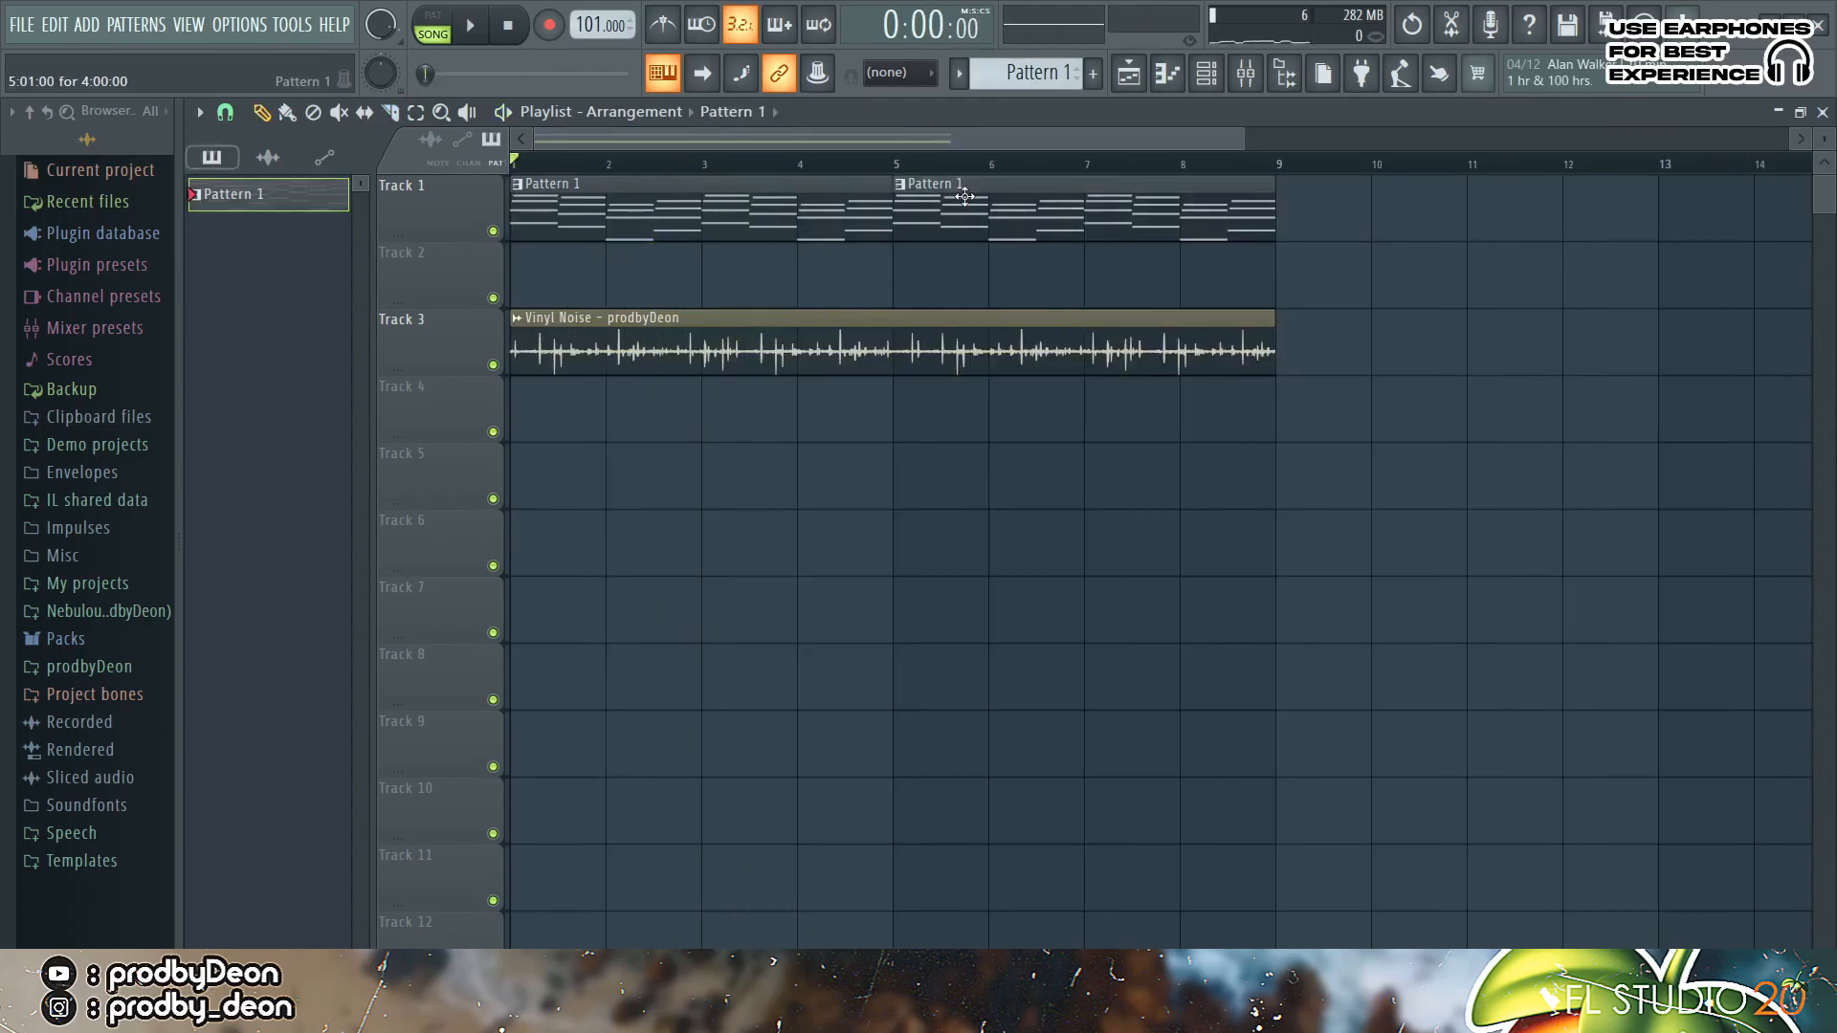
right_click(907, 189)
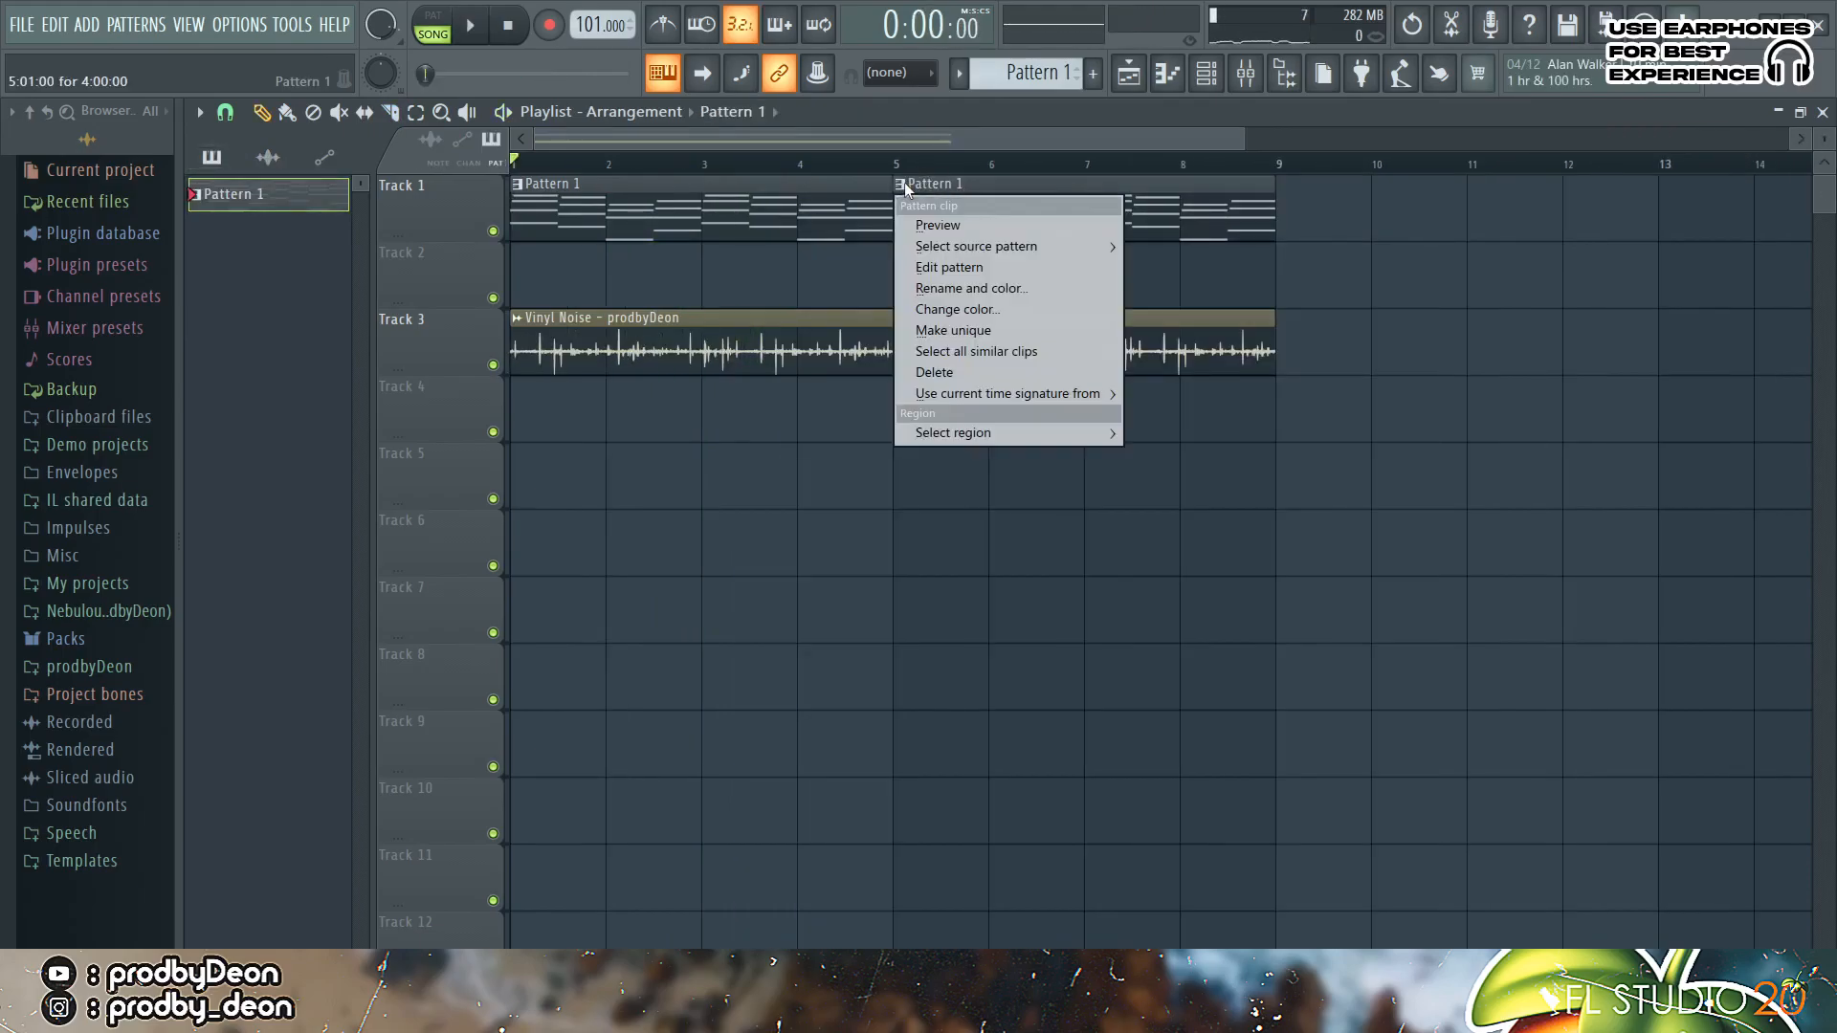
left_click(979, 330)
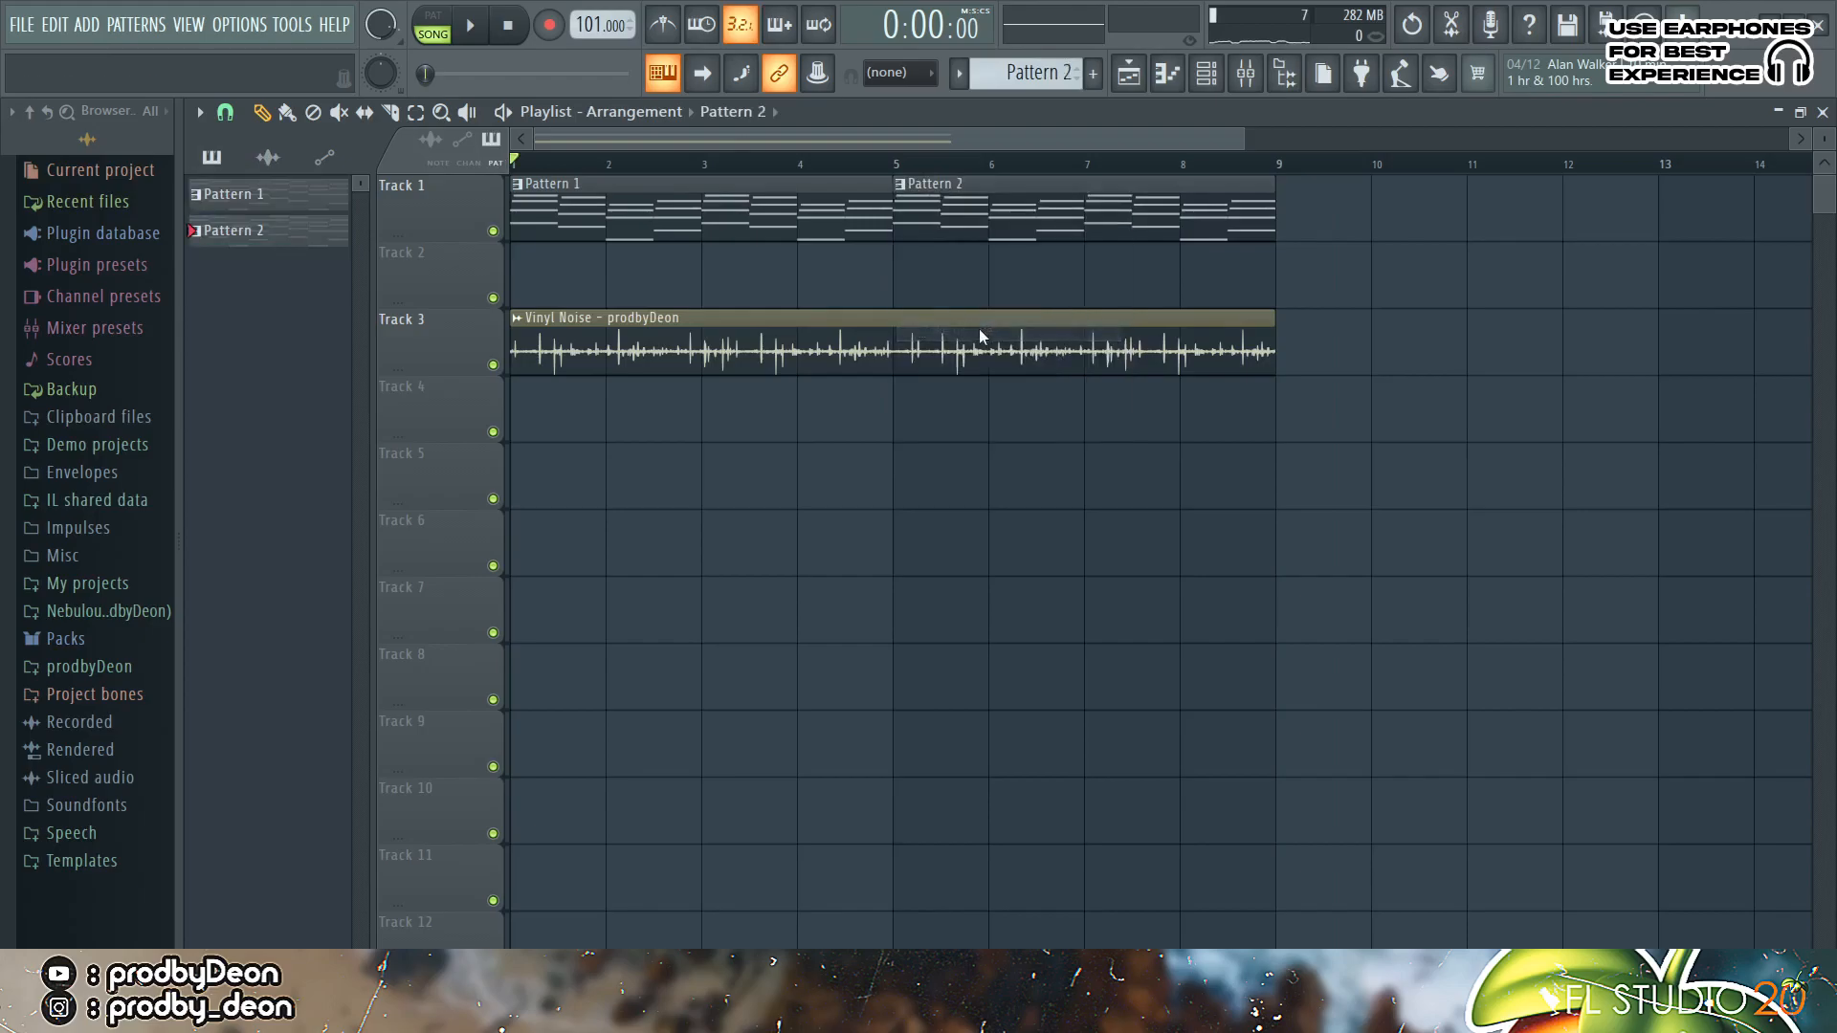
Step: In Pattern 2's FLEX part, shorten the first chord's G#4 and place a second G#4 right after it
double_click(1158, 224)
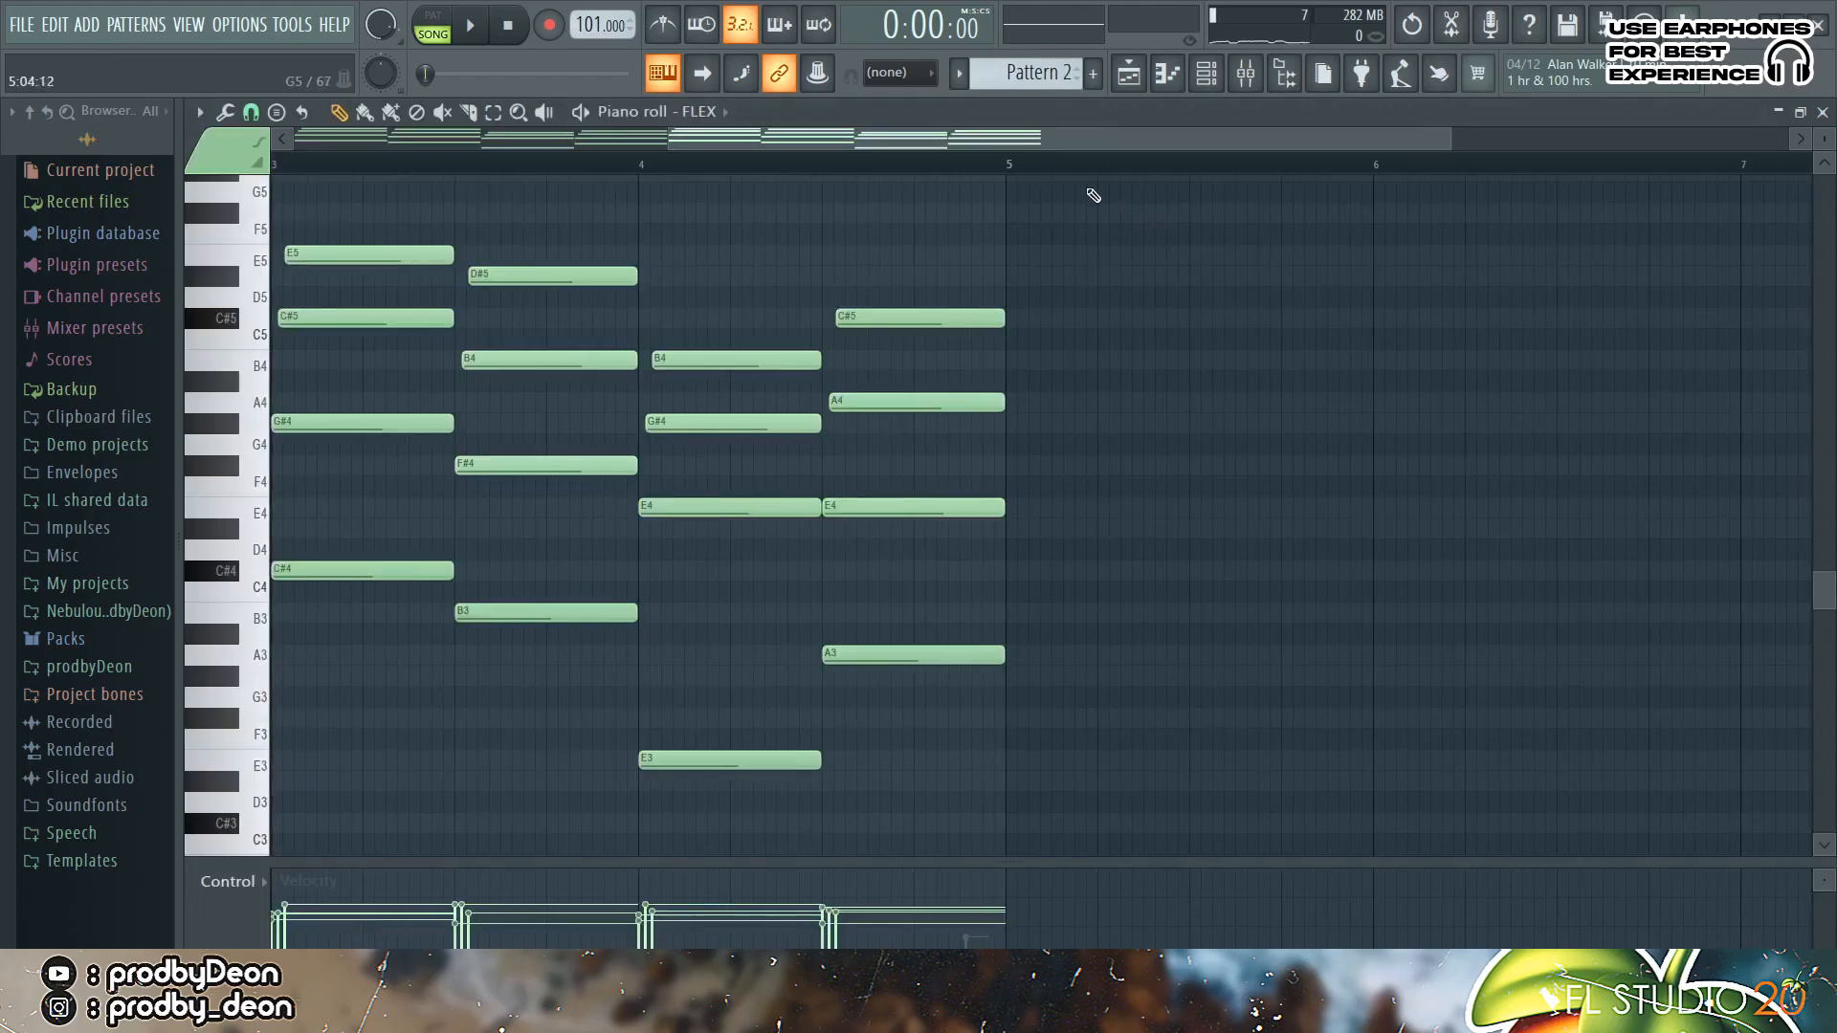
left_click_drag(1129, 141, 482, 132)
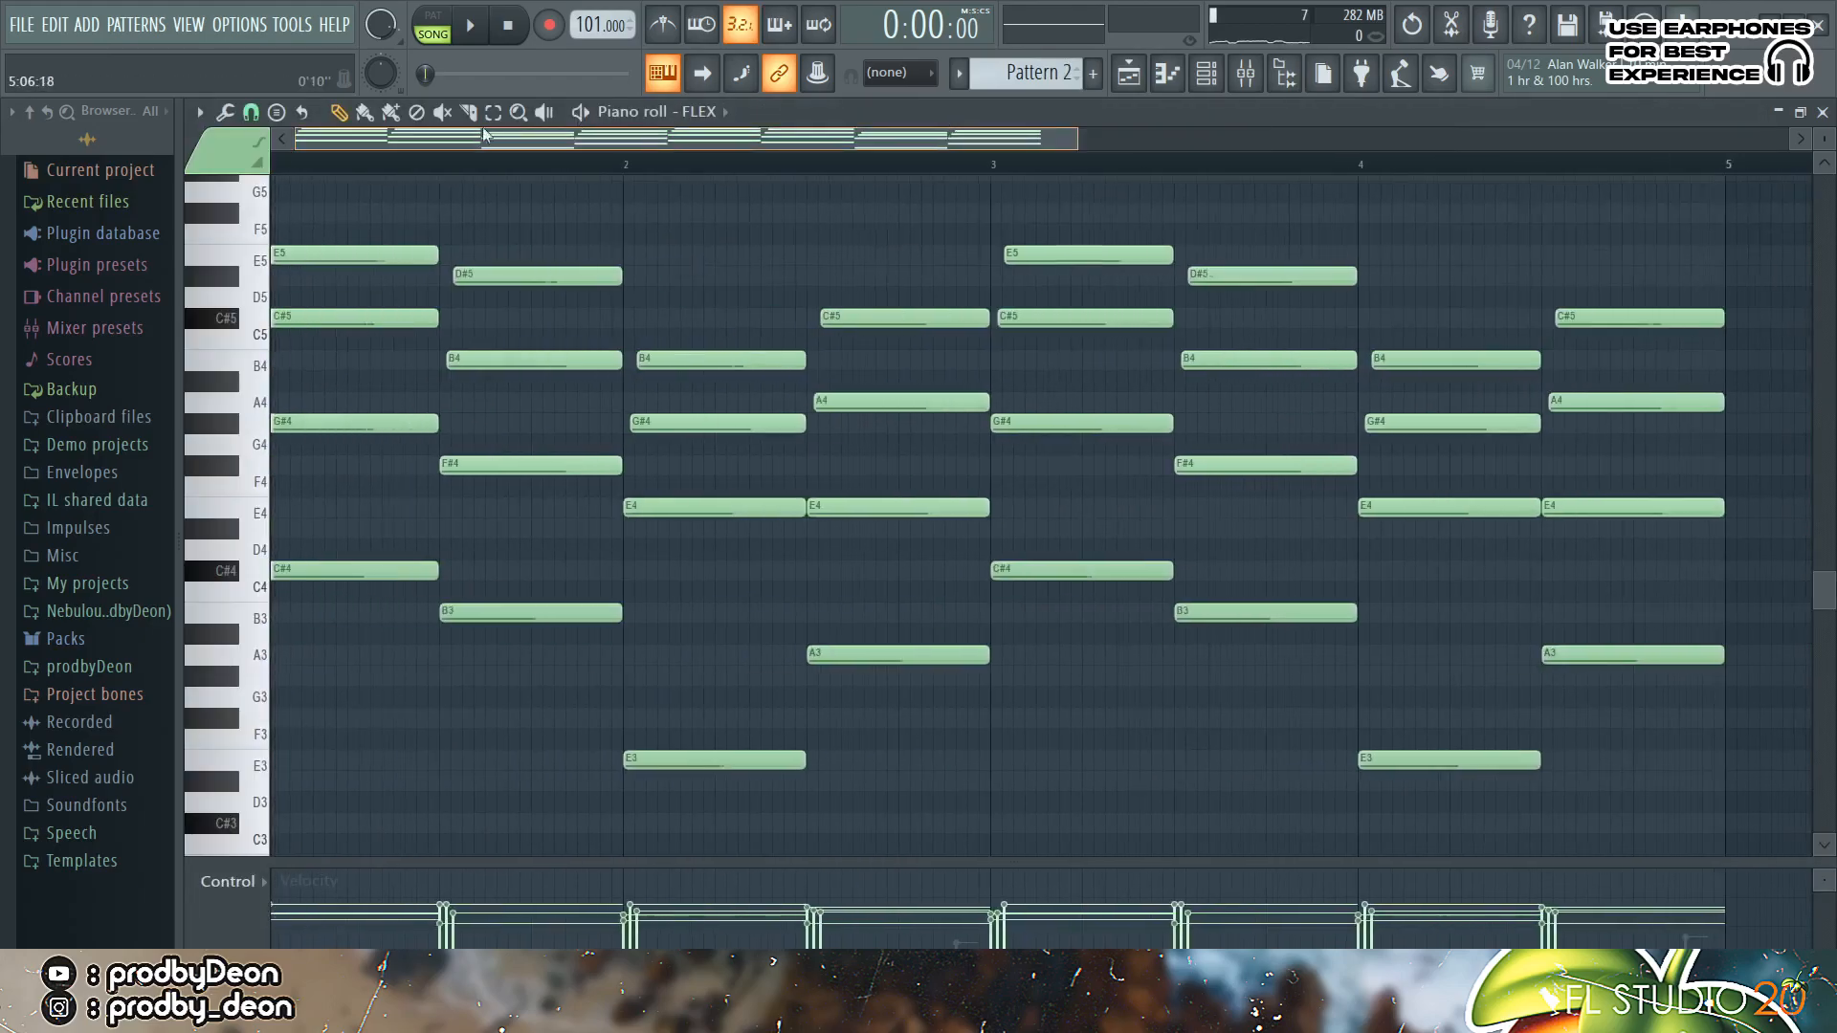
left_click(412, 427)
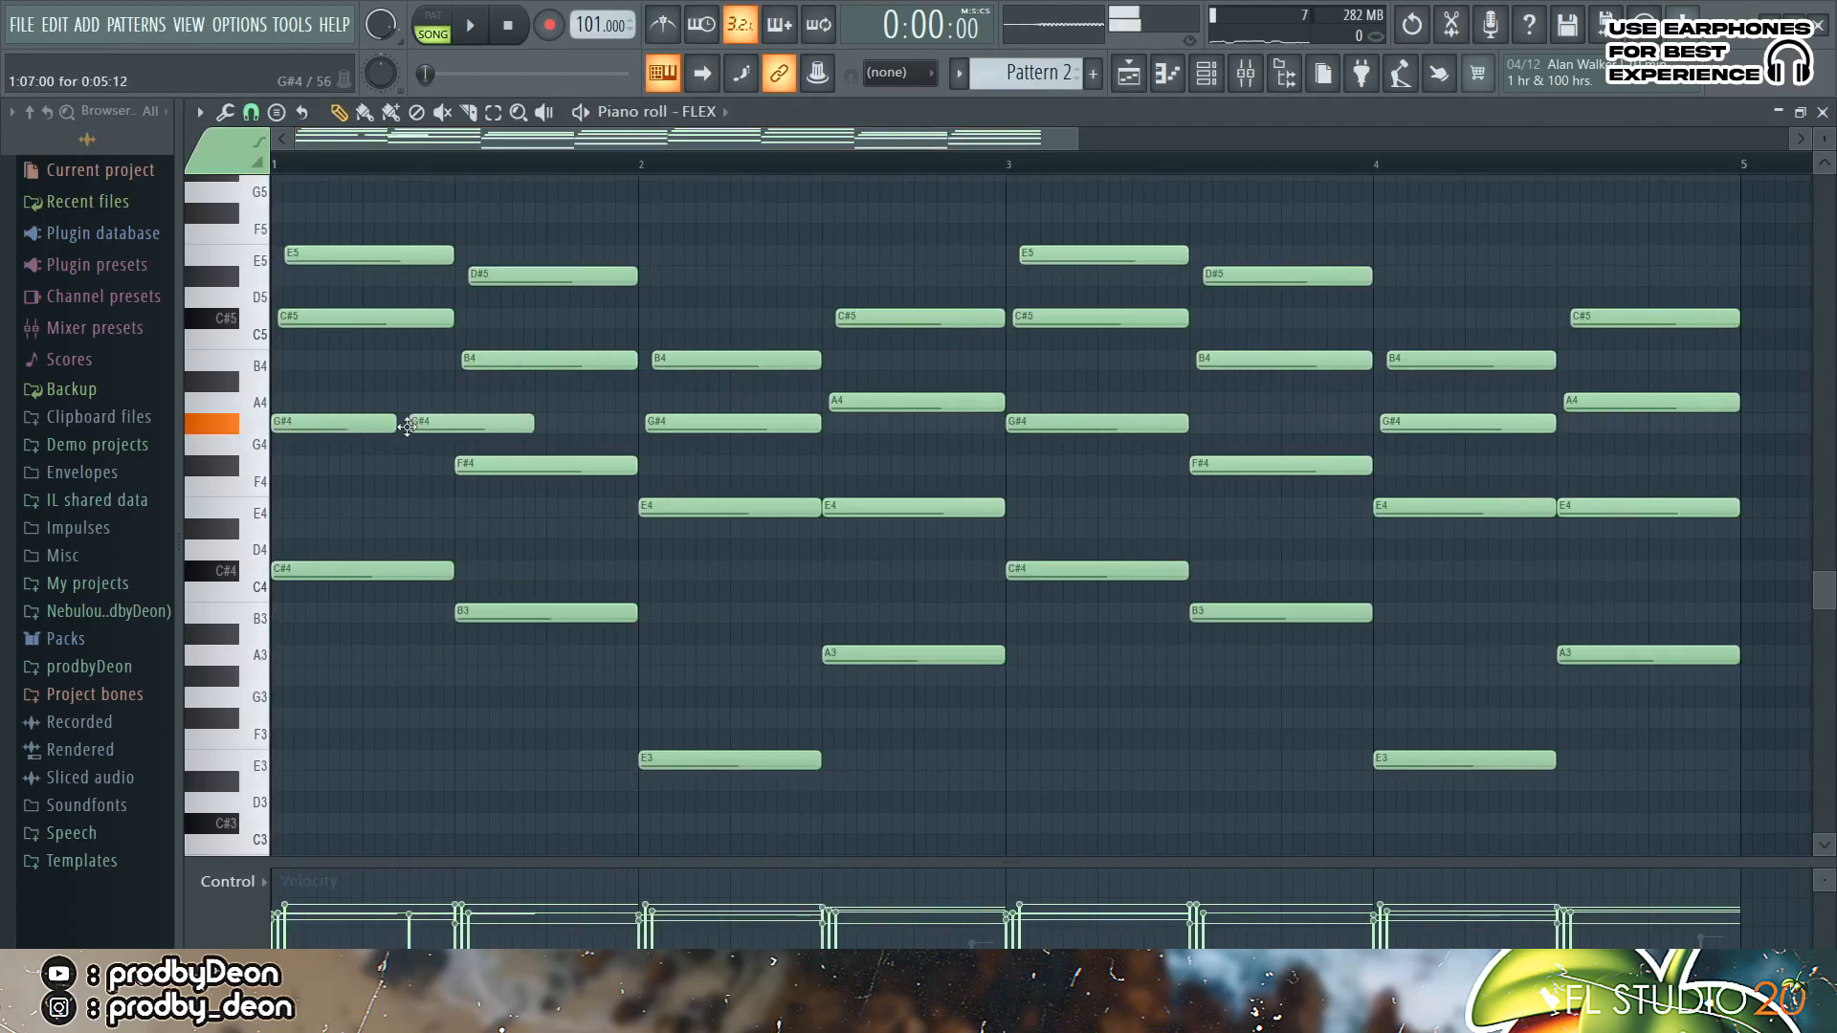
key("space")
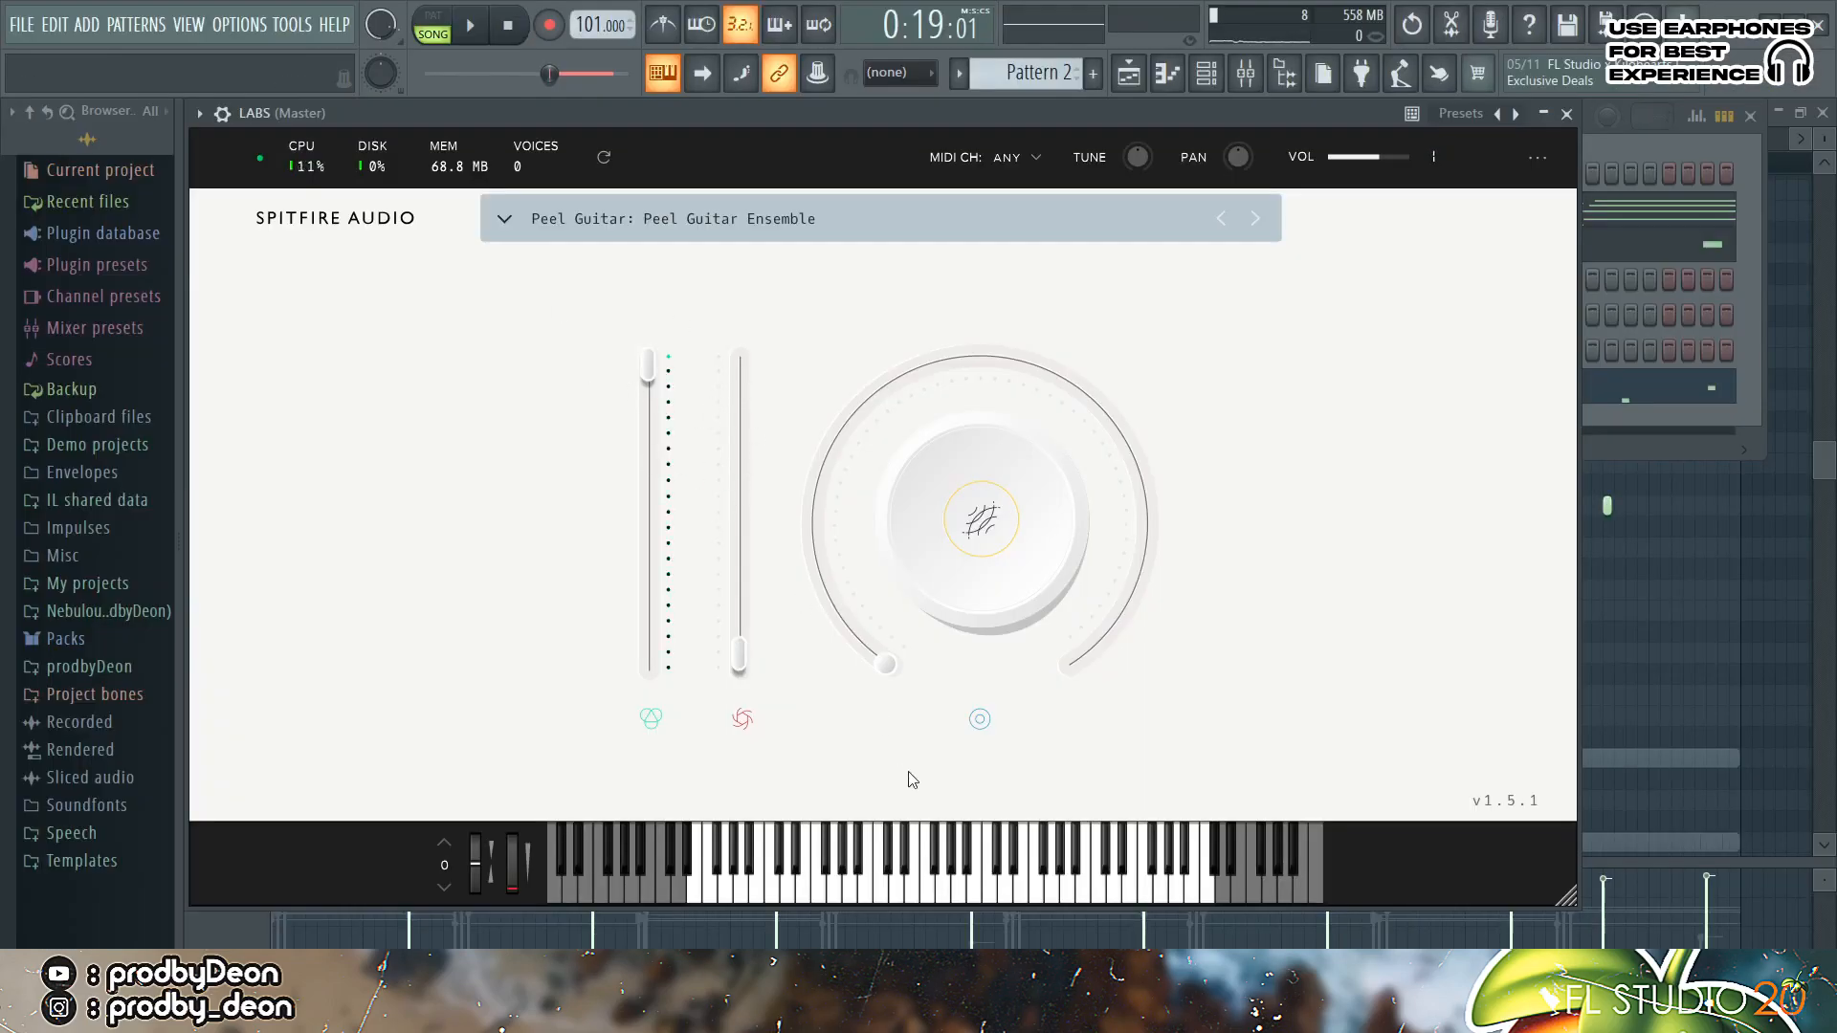
Step: Quantize the LABS melody notes of Pattern 2 with the Default quantizer template and play the result
left_click(1170, 72)
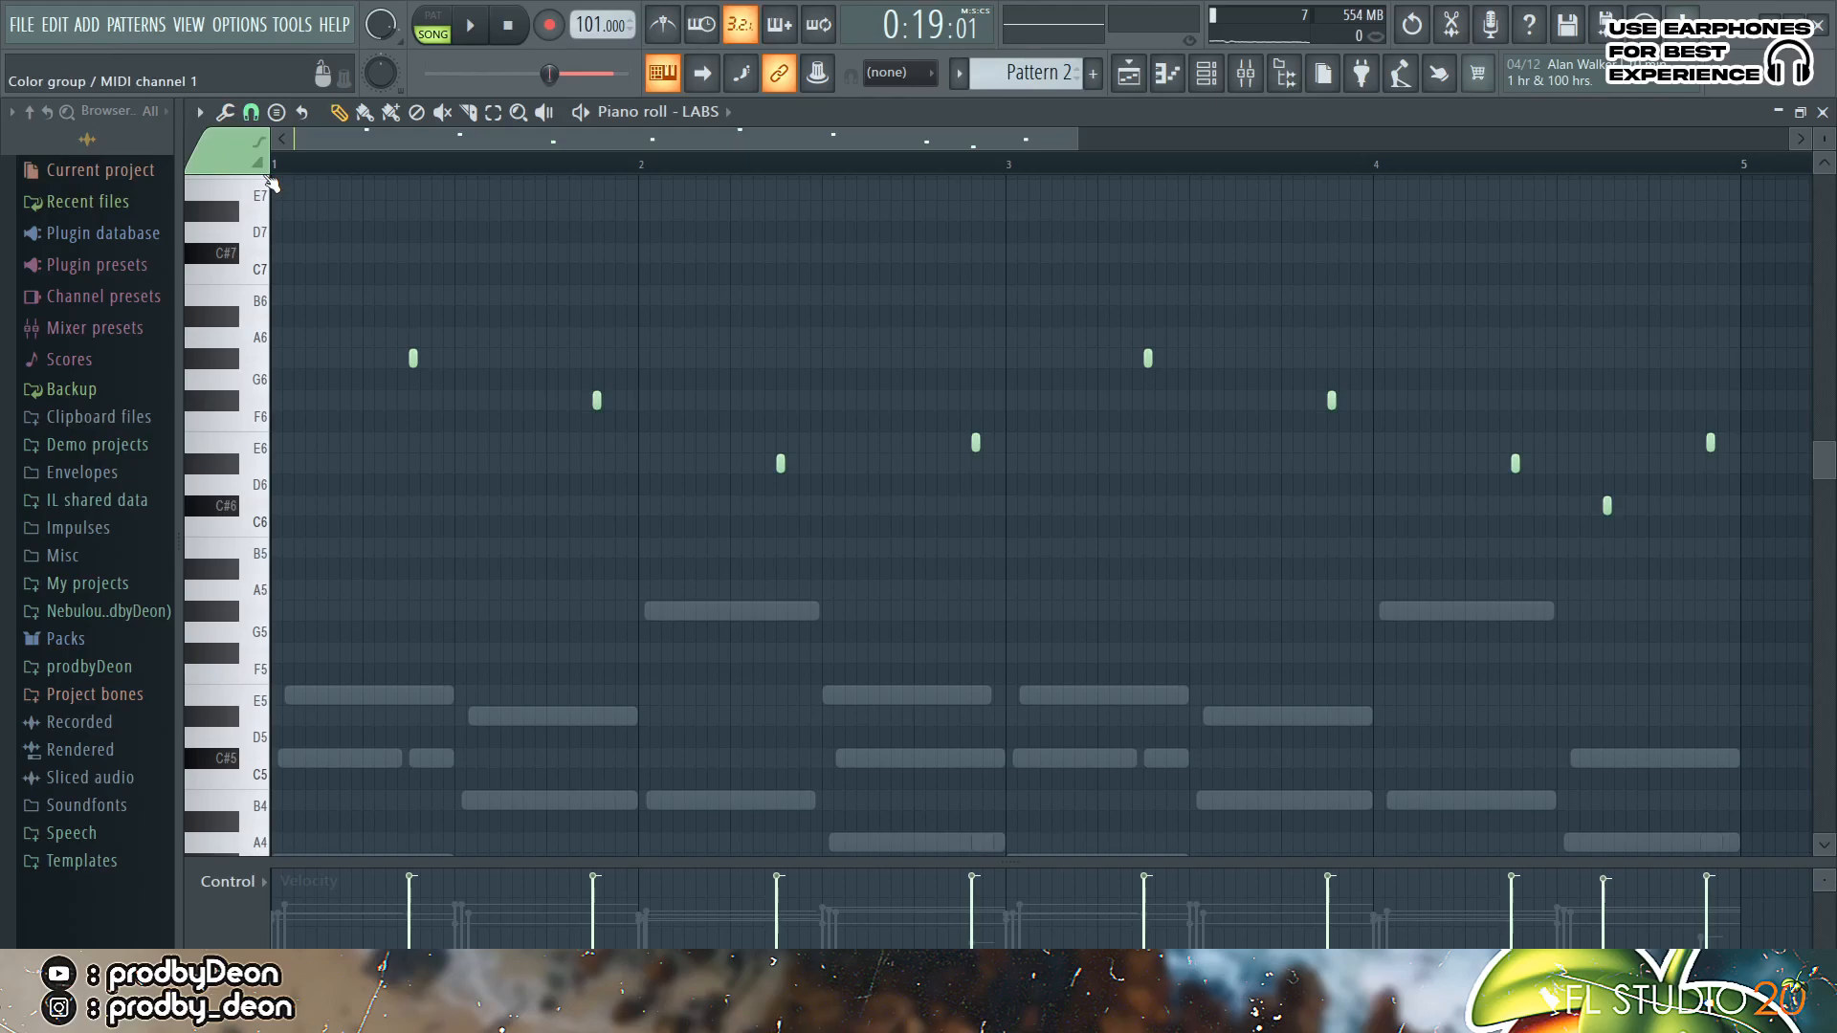
key("alt+q")
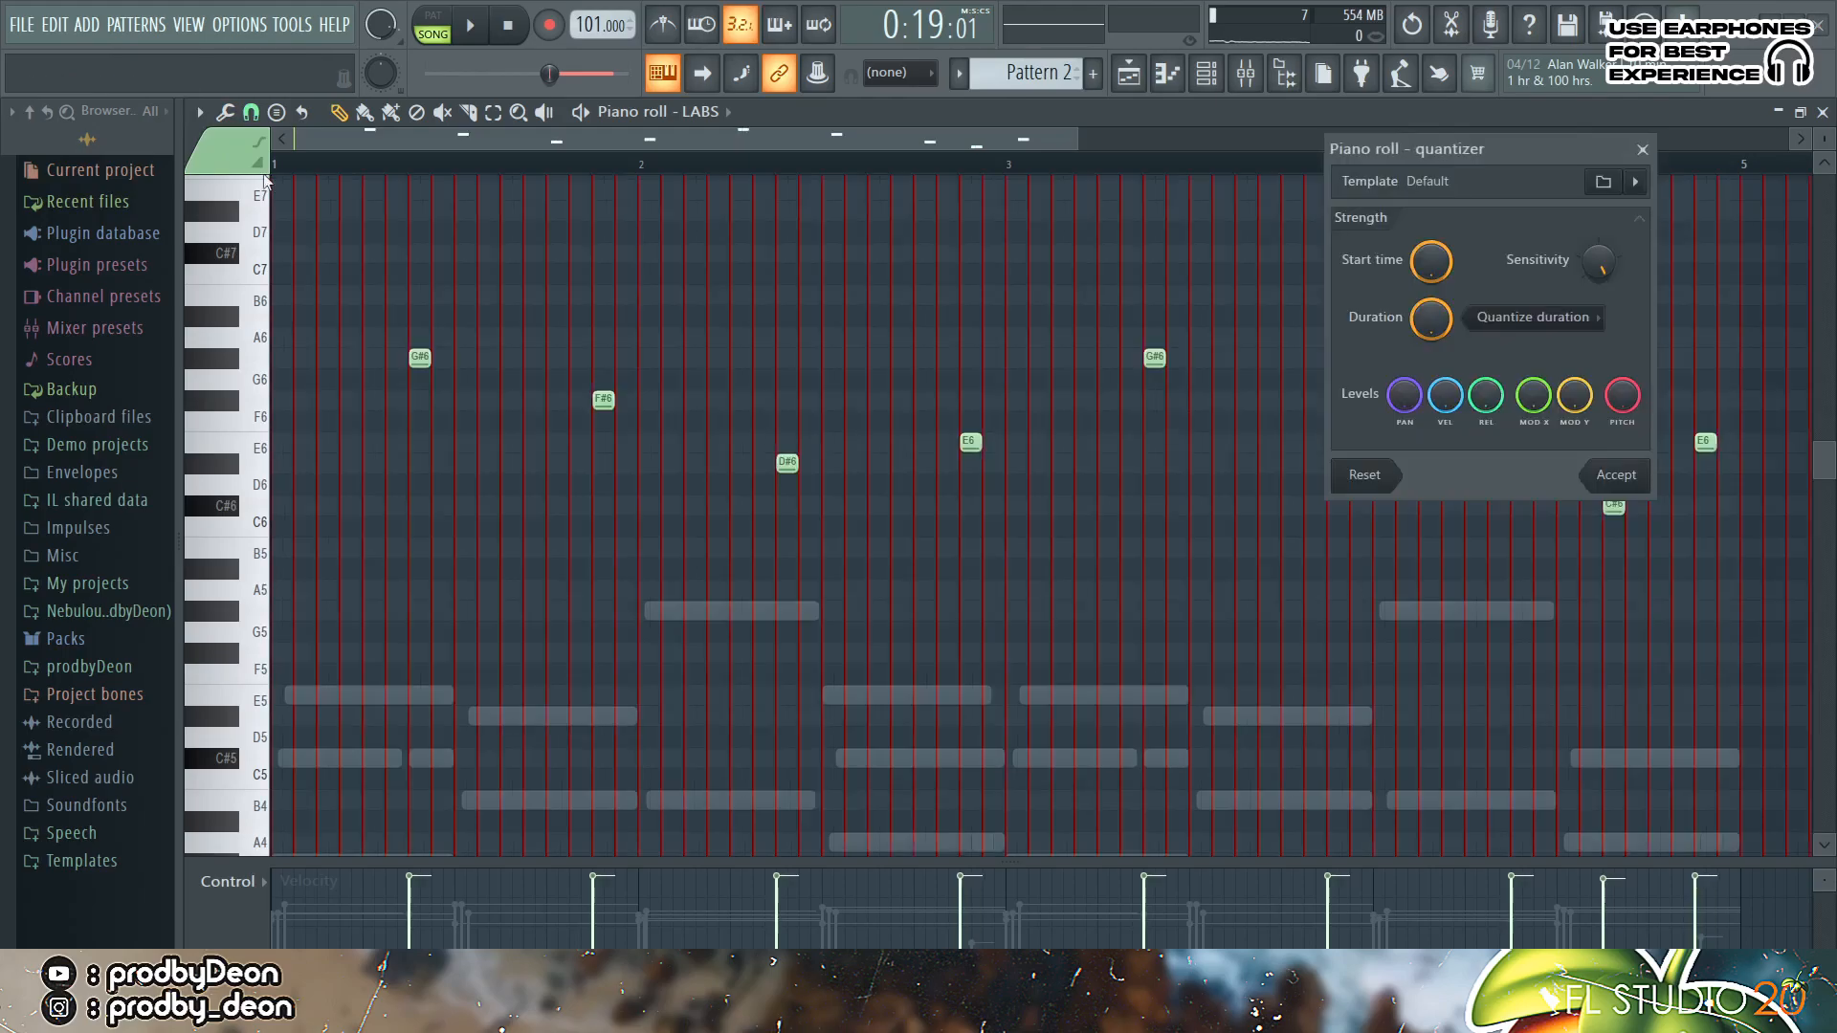
left_click(1617, 476)
key("space")
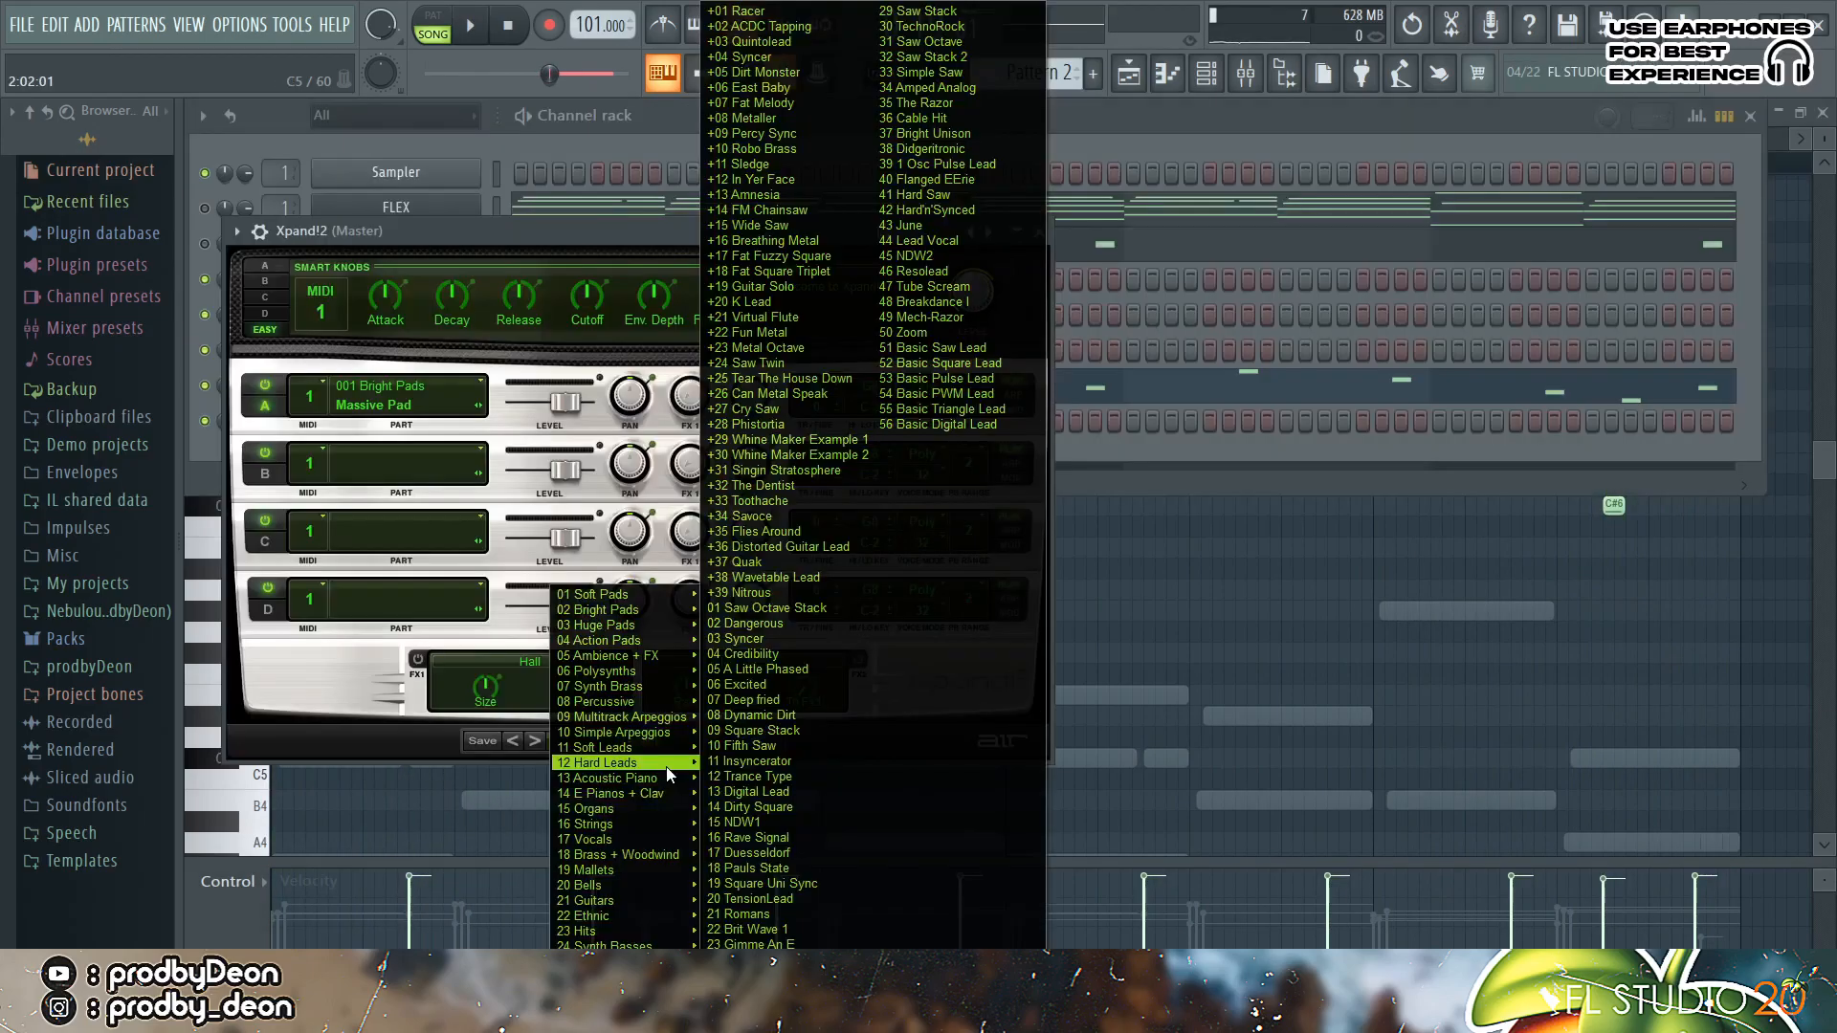
Step: Load the Very Soft Piano preset from Xpand!2's acoustic pianos, audition it and close the plugin window
mouse_move(670, 780)
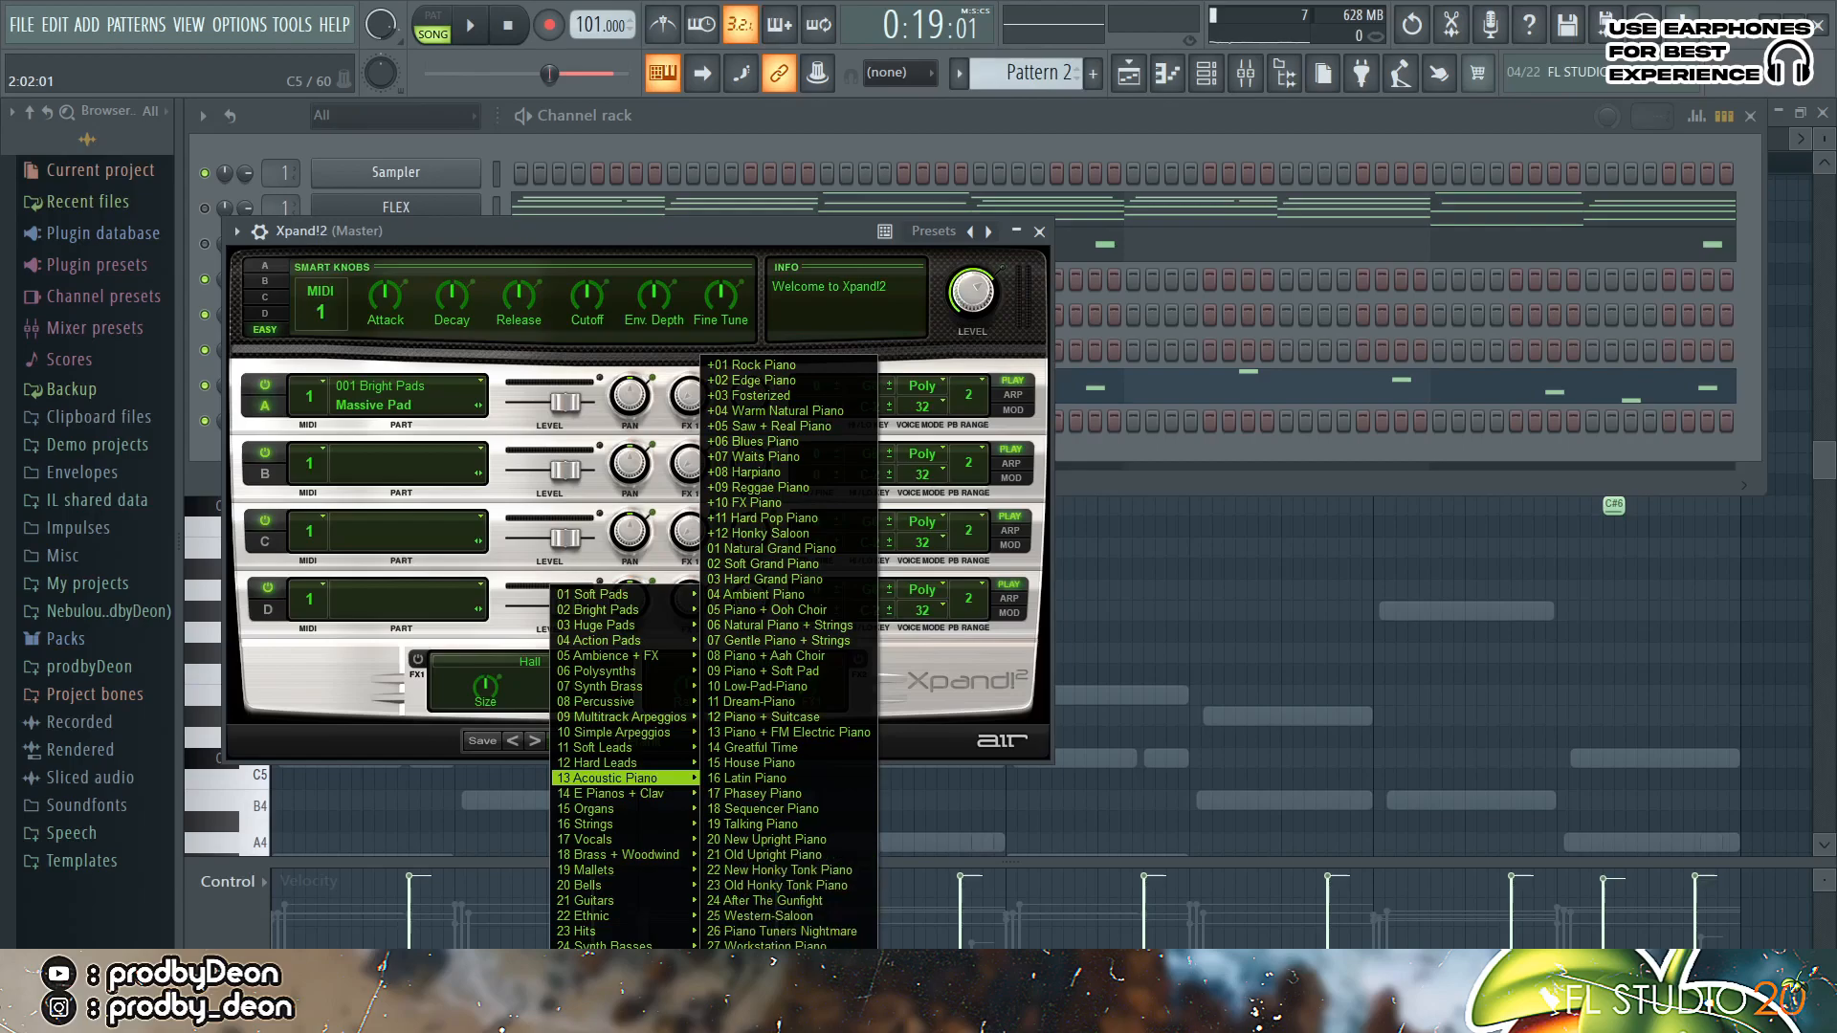
left_click(765, 1007)
key("x")
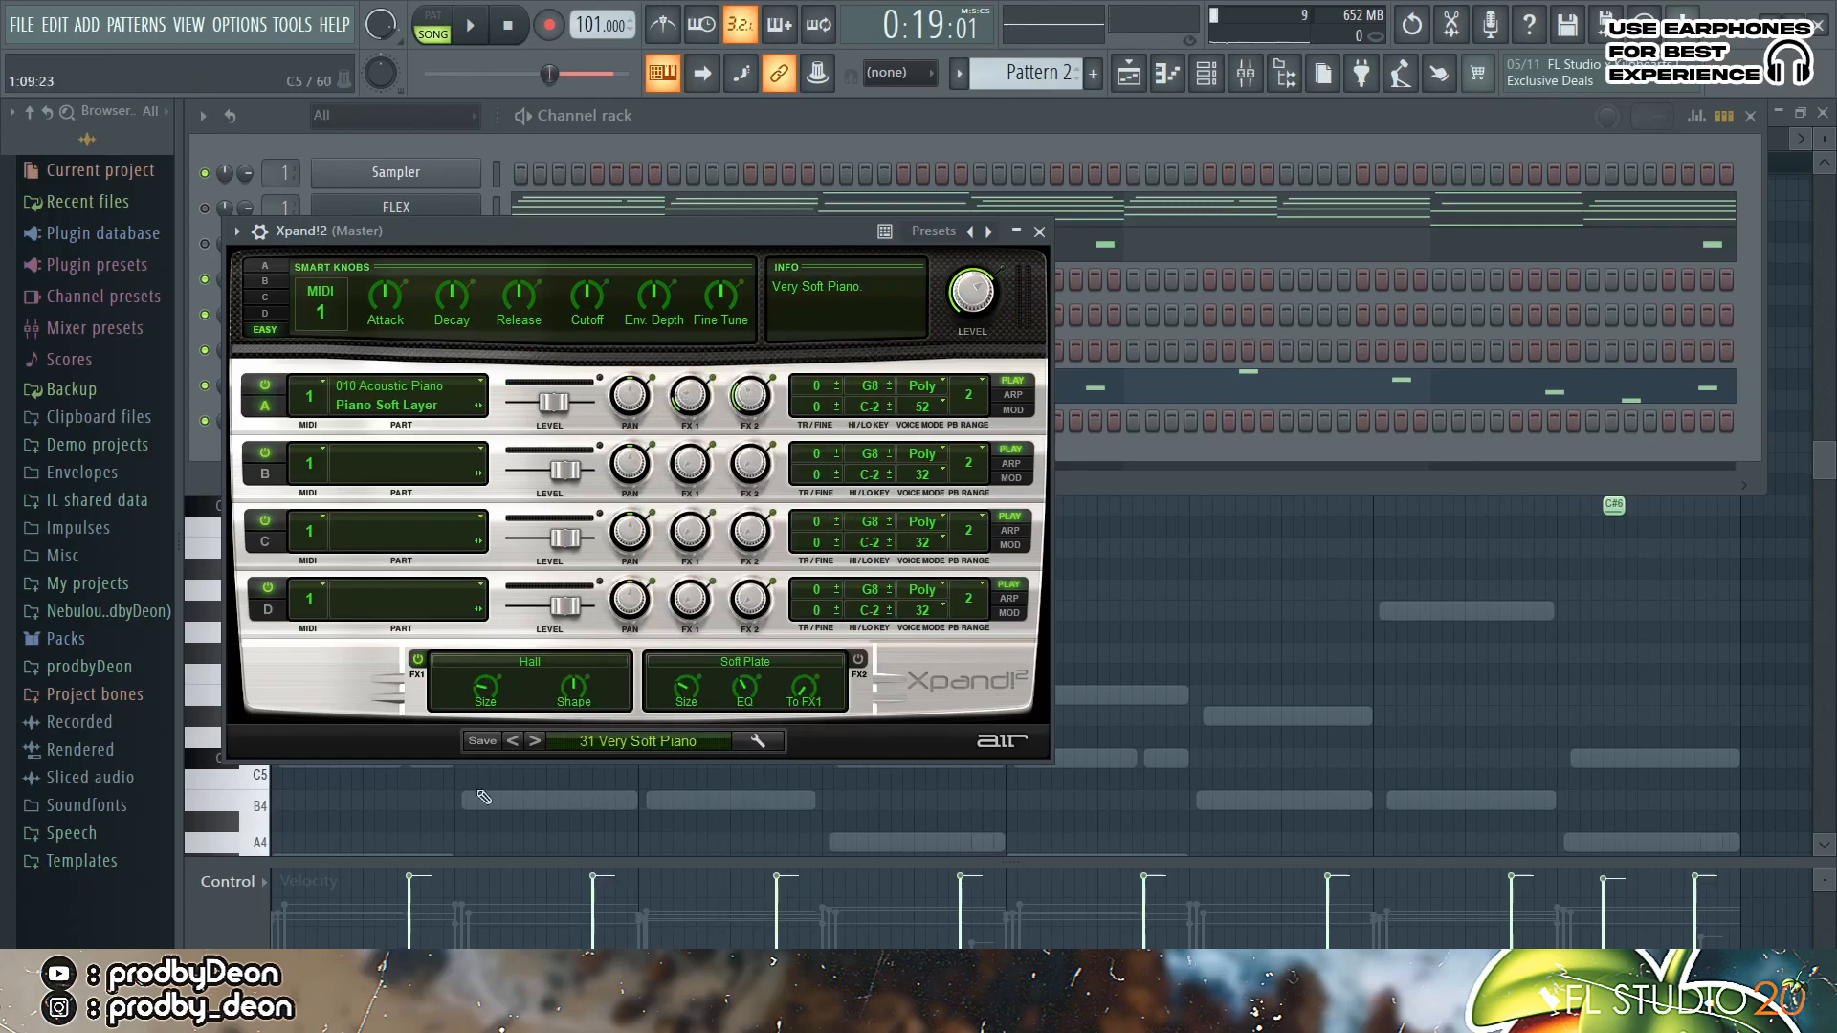
key("z")
left_click(1040, 231)
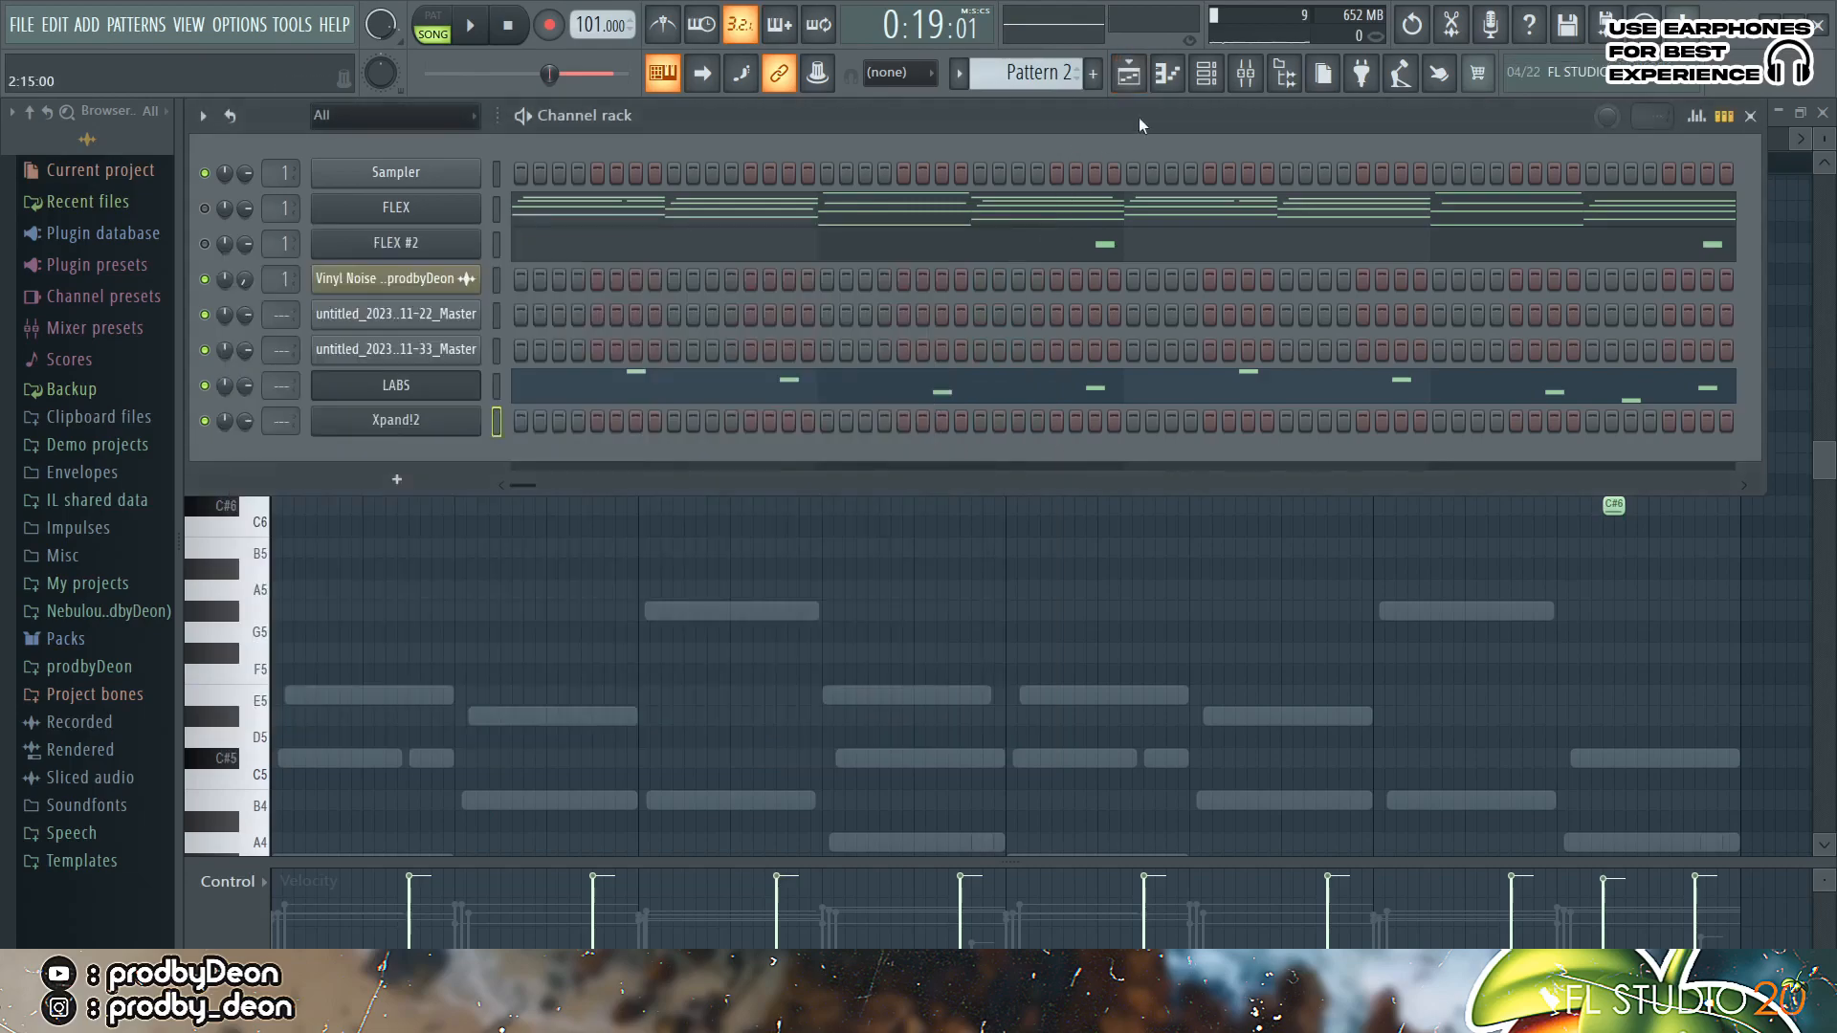
Step: Write three-note half-bar chords for Xpand!2 across bars 1 to 4 of Pattern 2 and try them one octave higher
left_click(1167, 76)
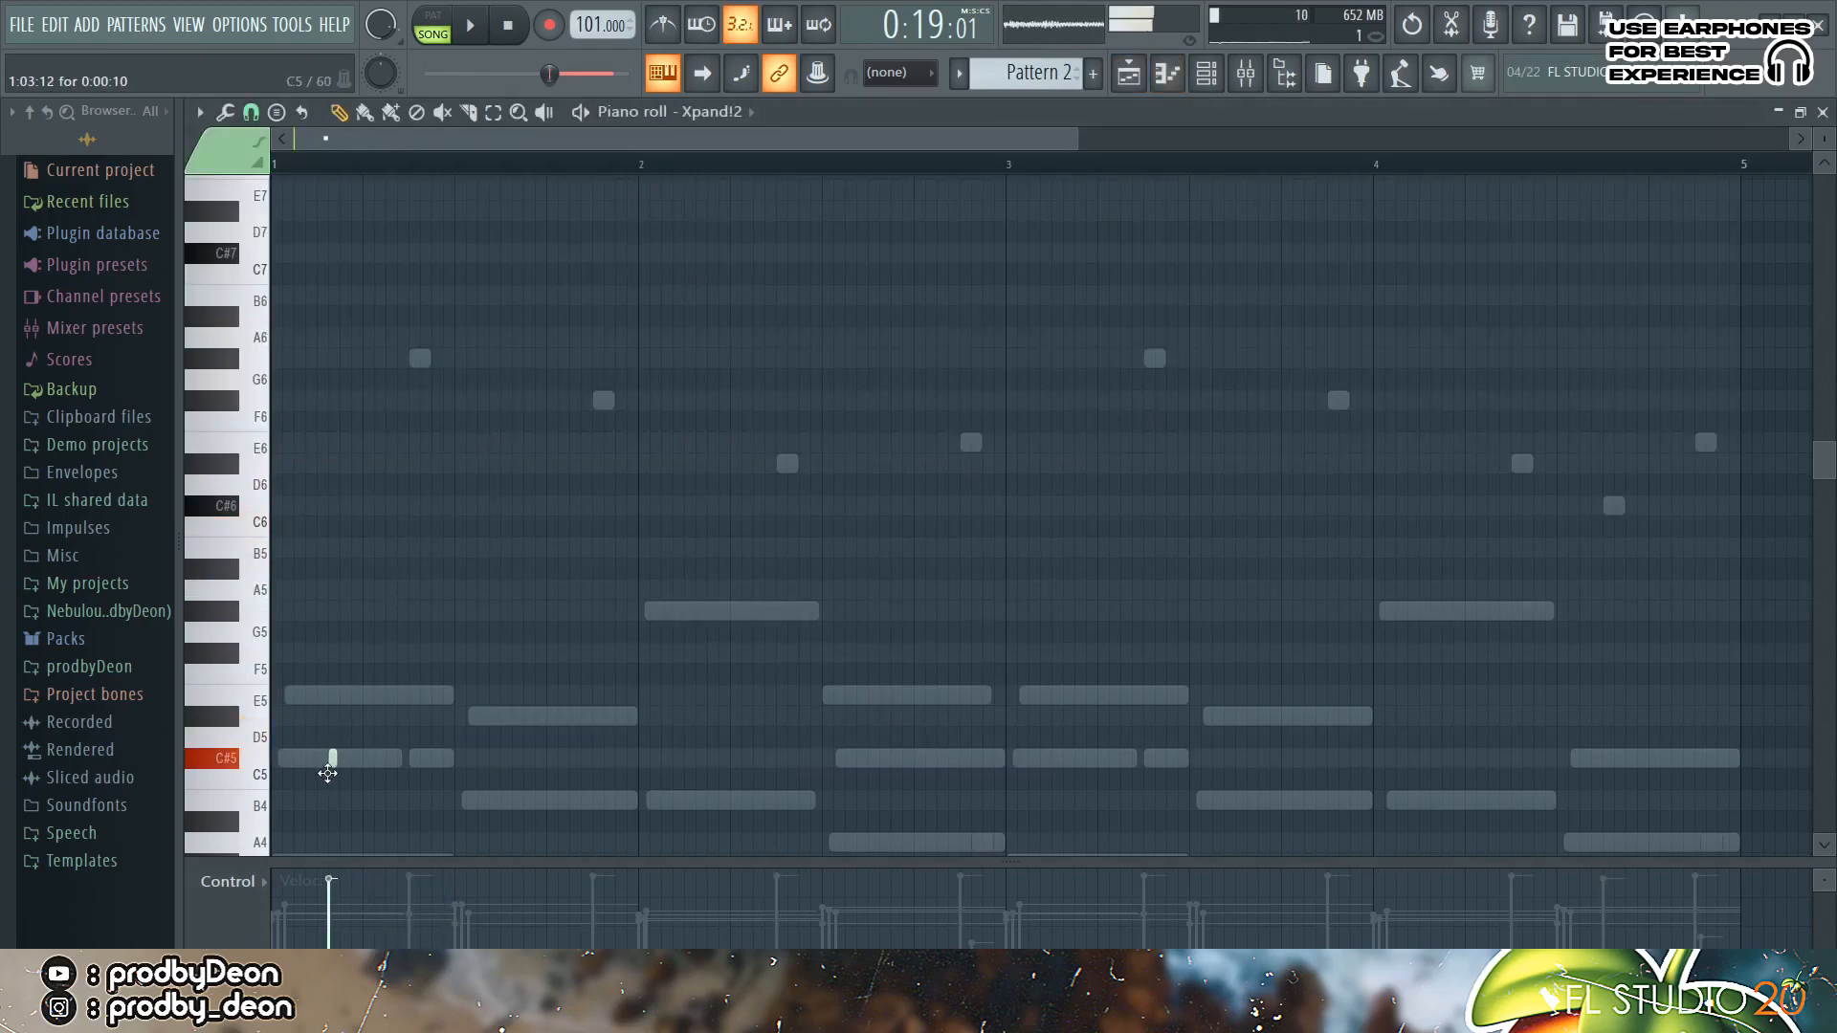
scroll(220, 516, "down", 5)
left_click(250, 497)
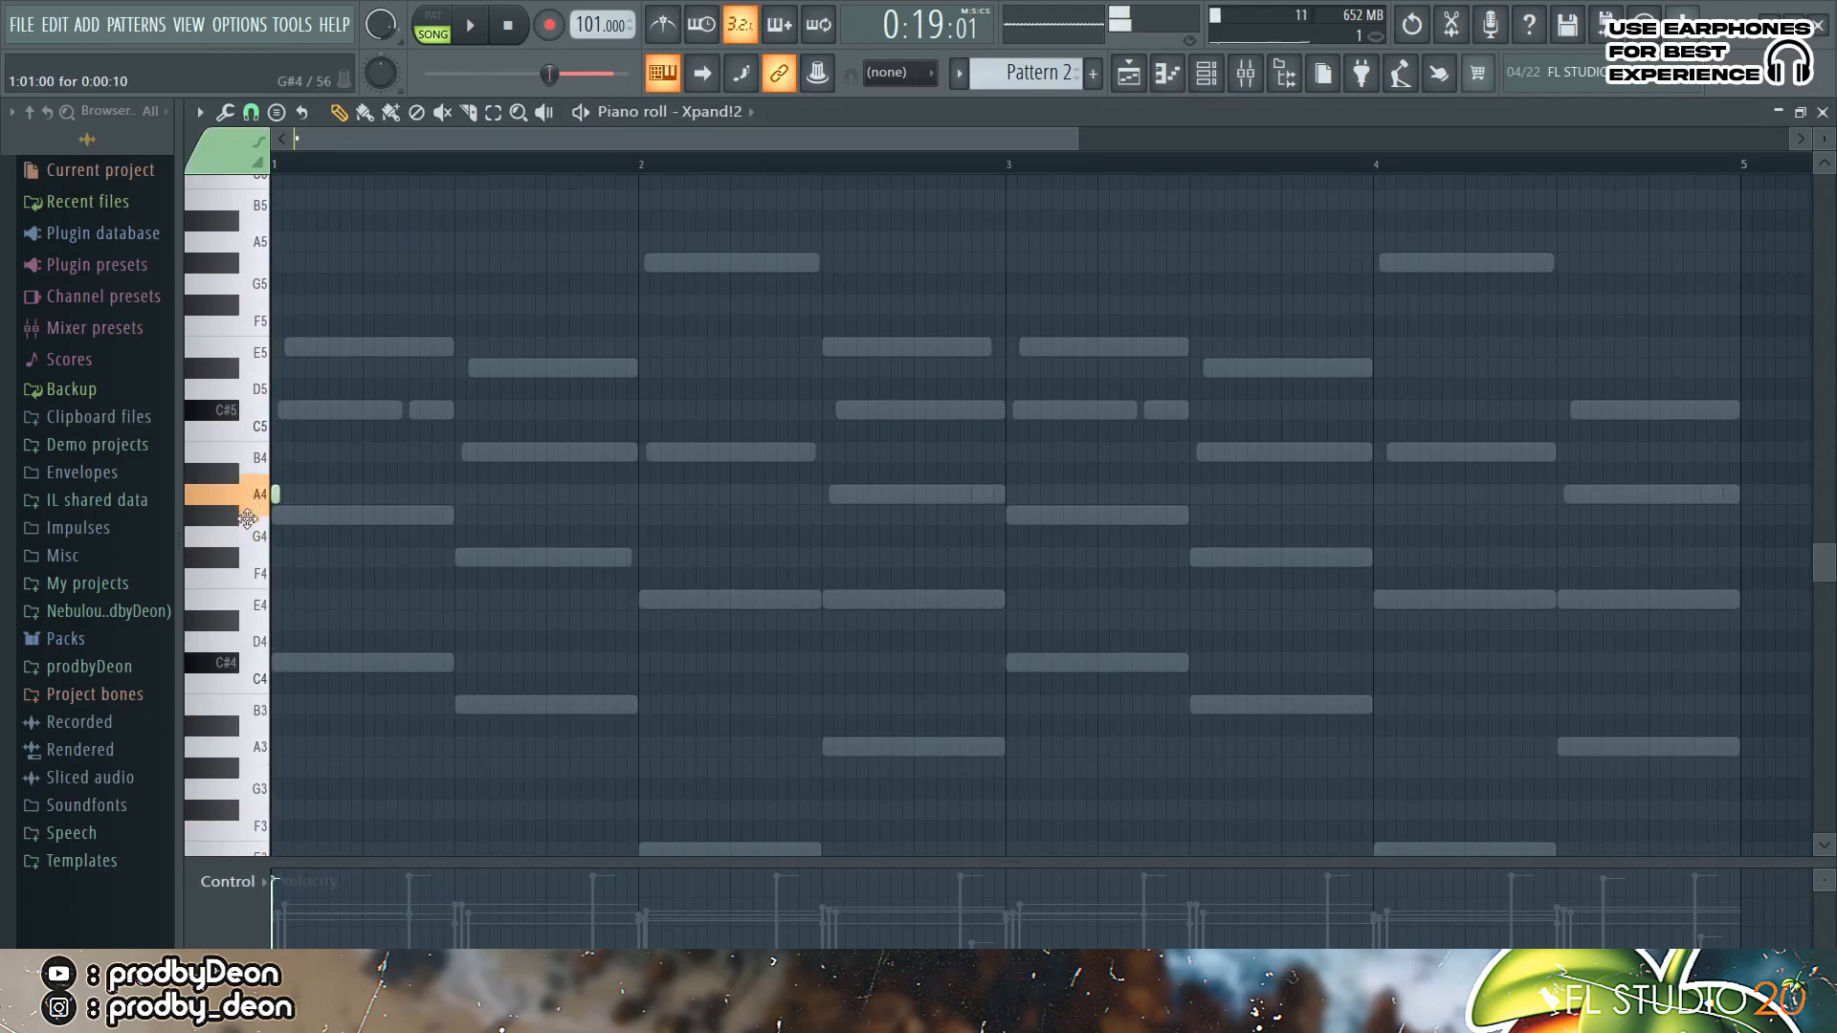
left_click(244, 414)
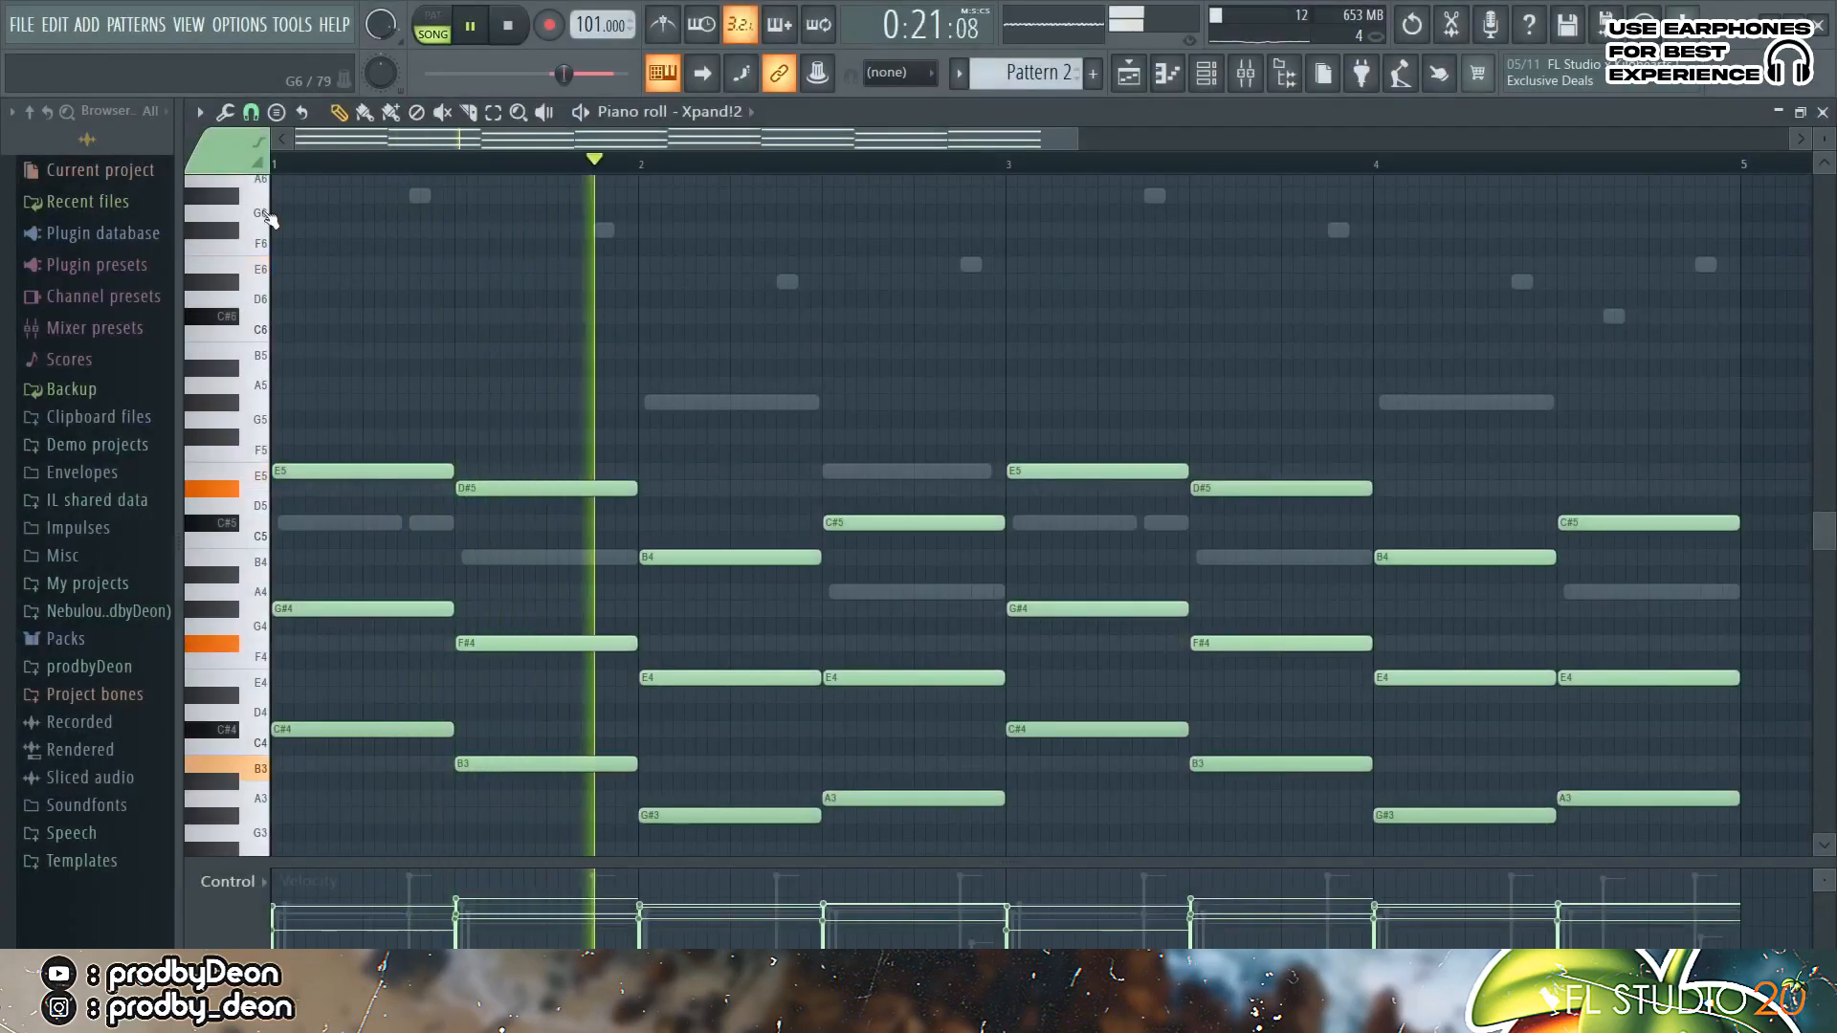
key("ctrl+Up")
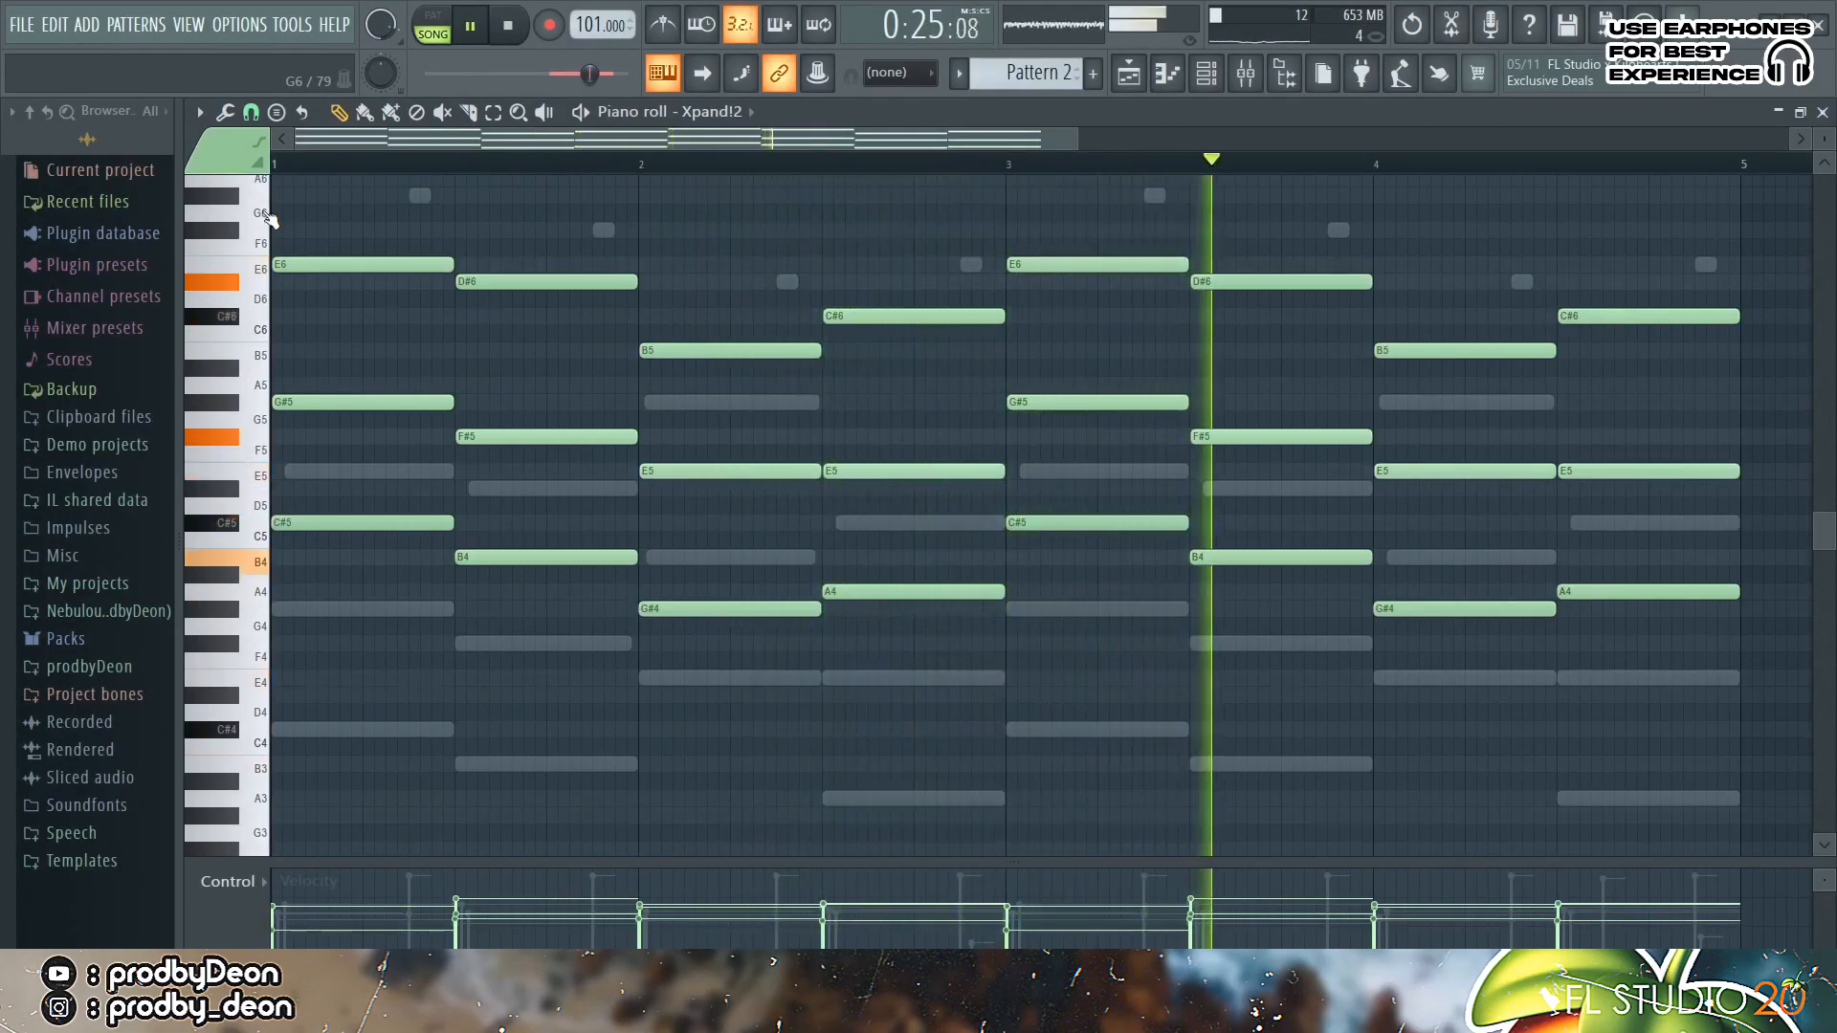
key("ctrl+Down")
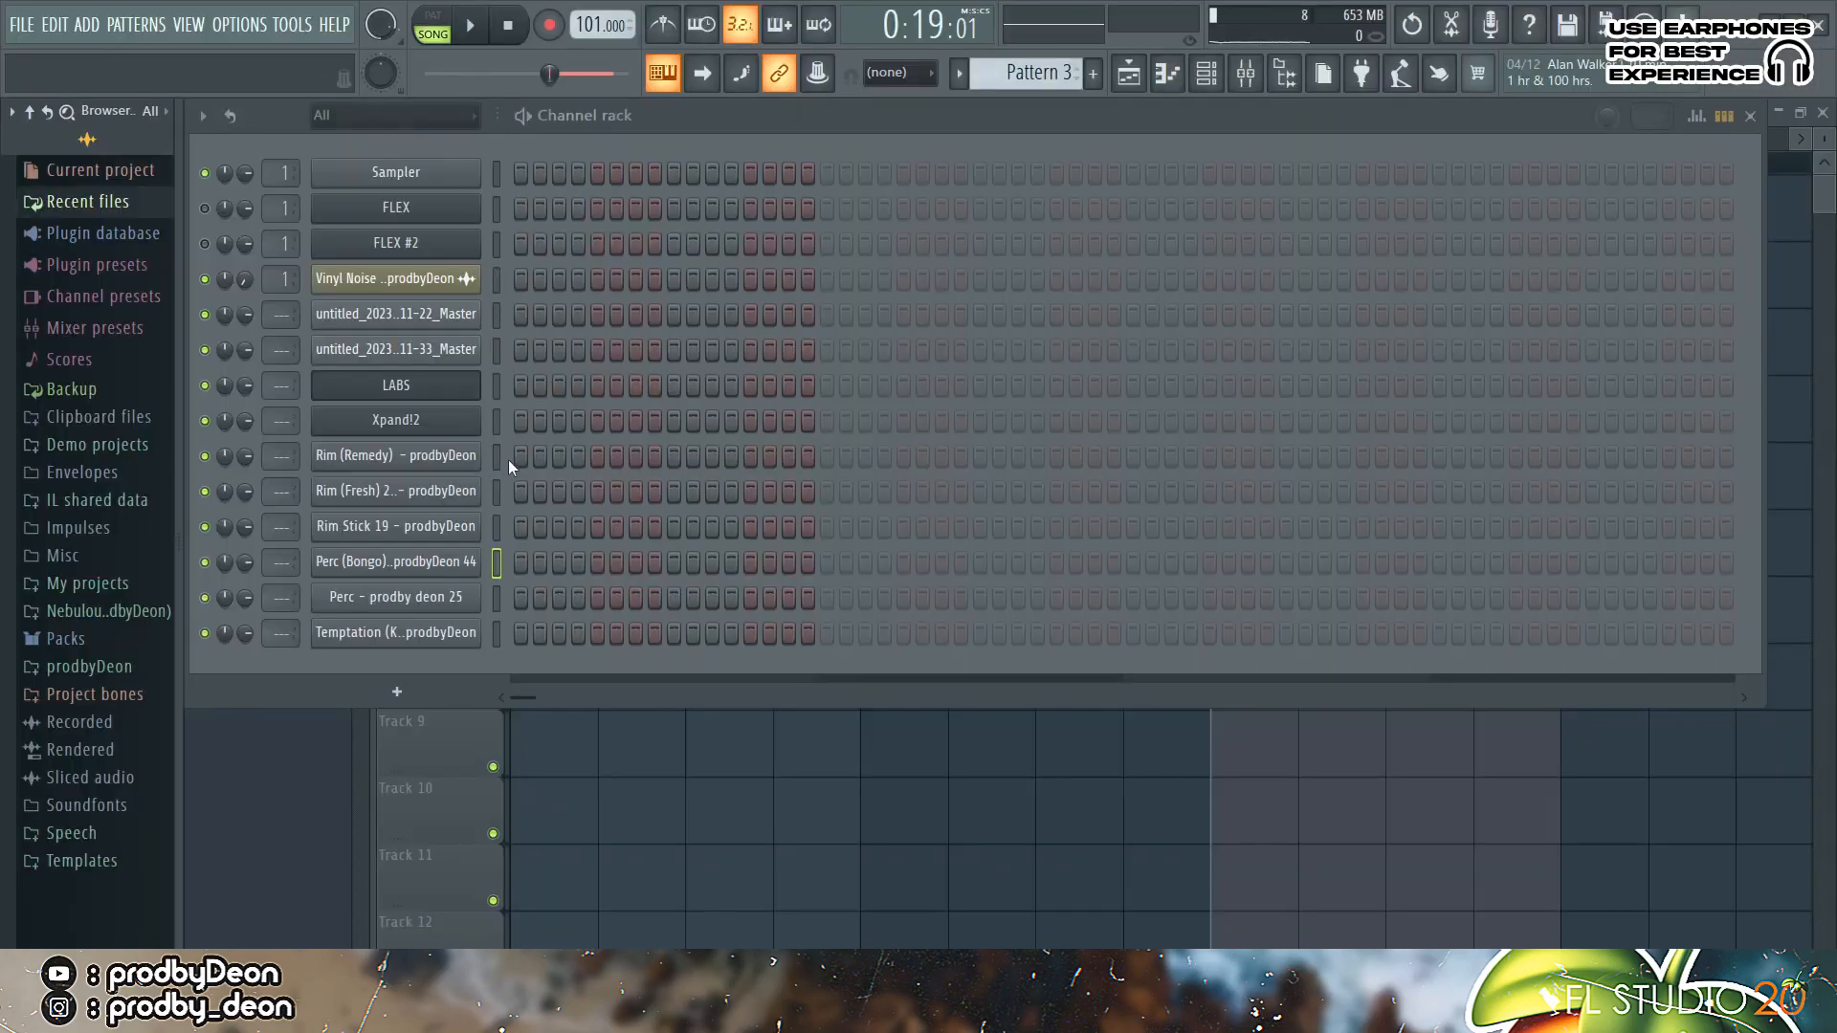
Step: Program Rim (Remedy) in Pattern 3 on steps 1, 4, 7, 11, 13, 17, 20, 23, 27 and 29, and raise the main swing
left_click(497, 458)
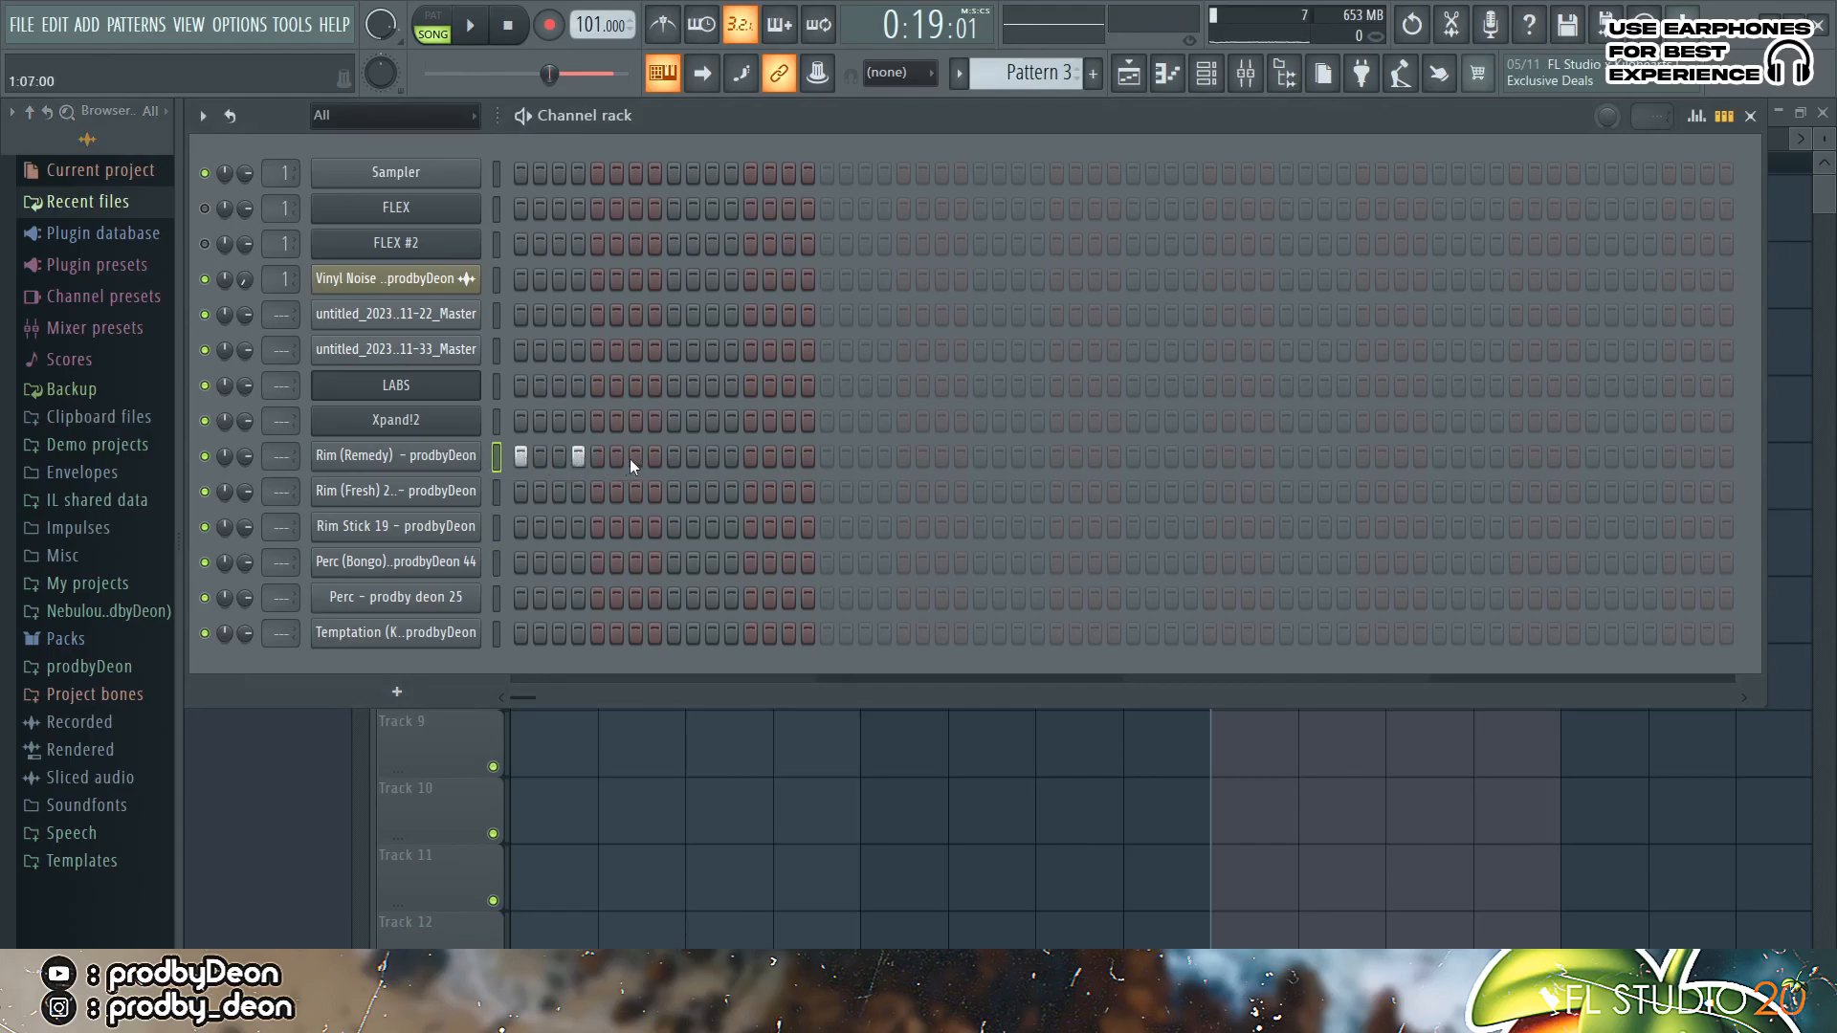
left_click(827, 456)
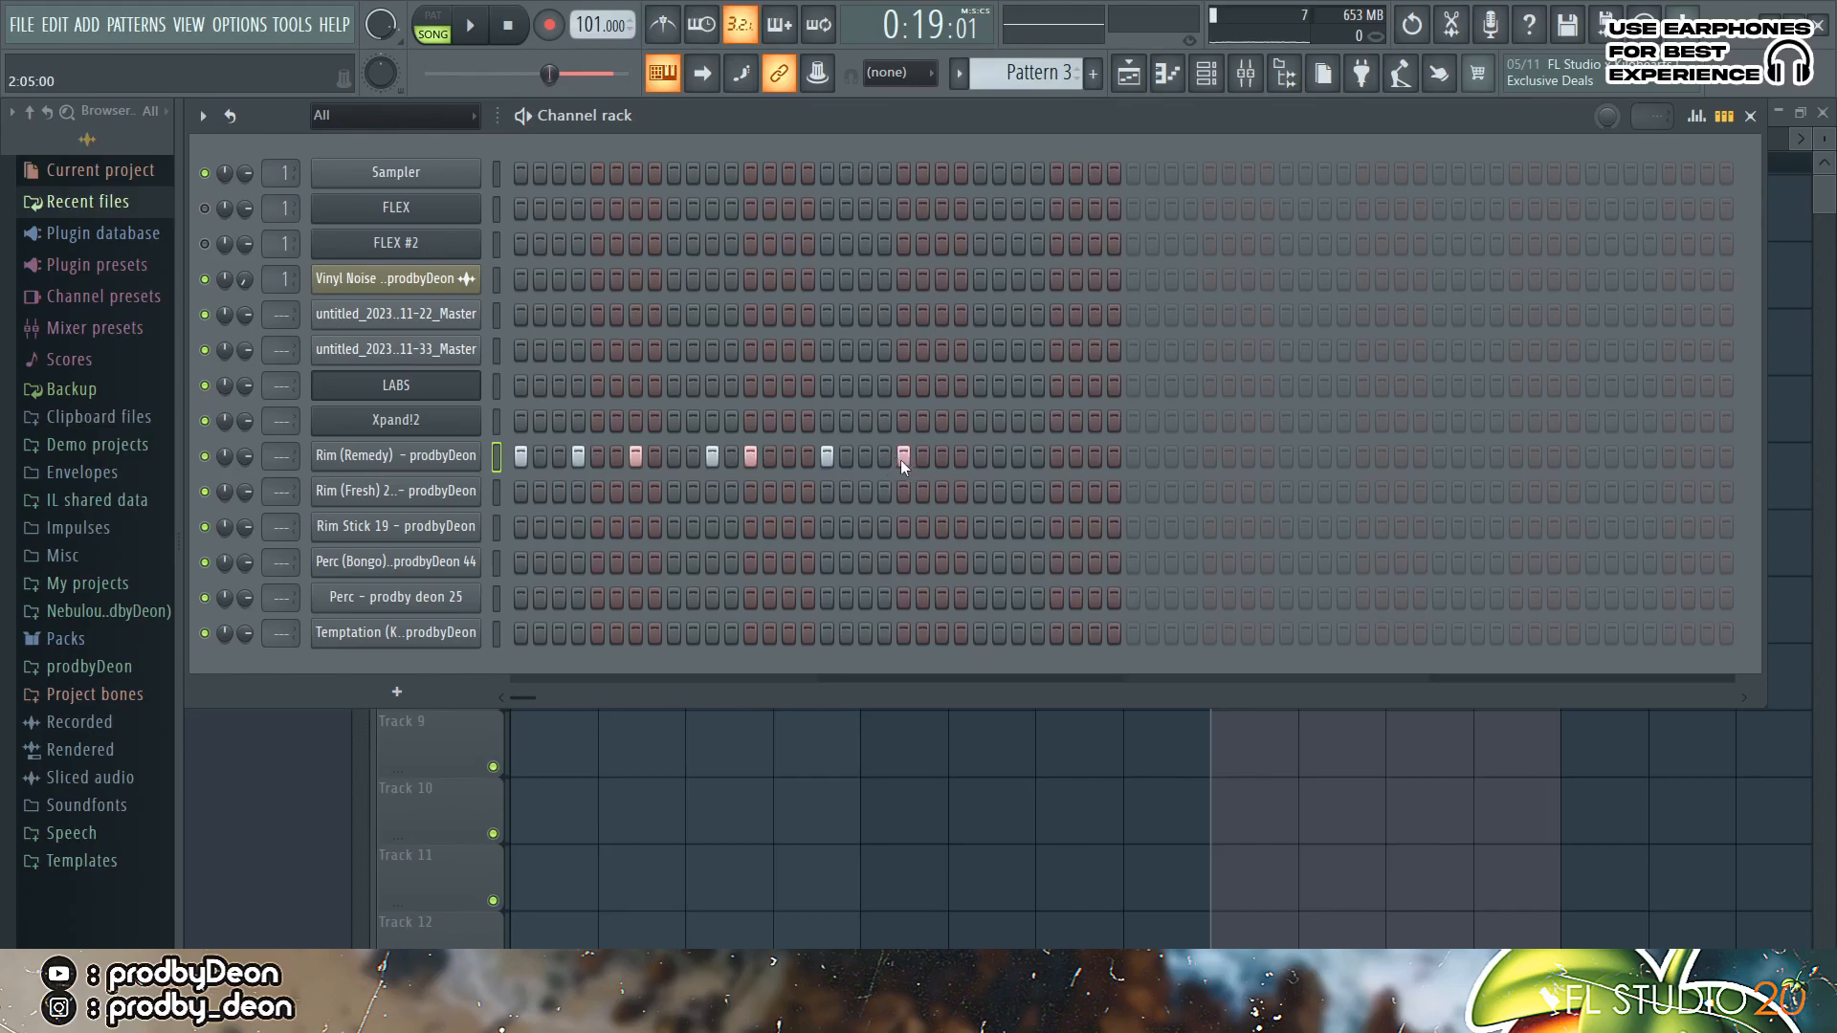
left_click(959, 457)
left_click(944, 459)
right_click(961, 459)
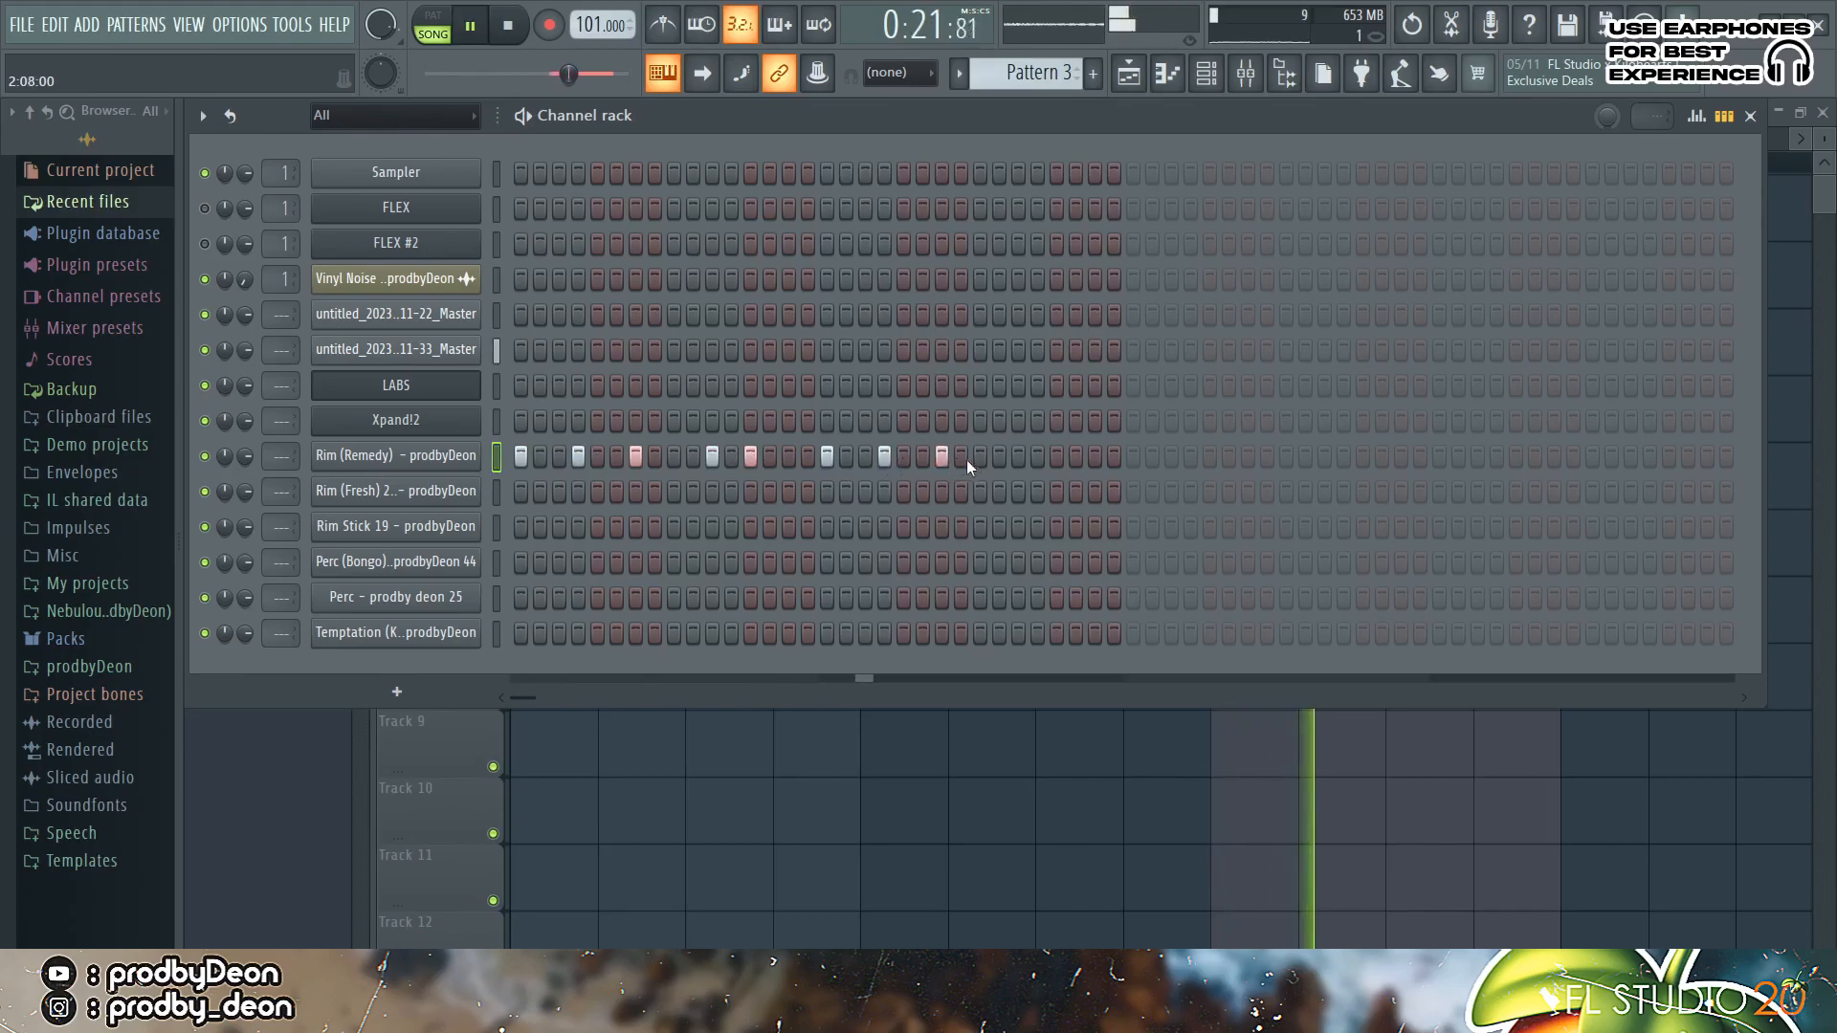
left_click(1018, 461)
left_click(1056, 456)
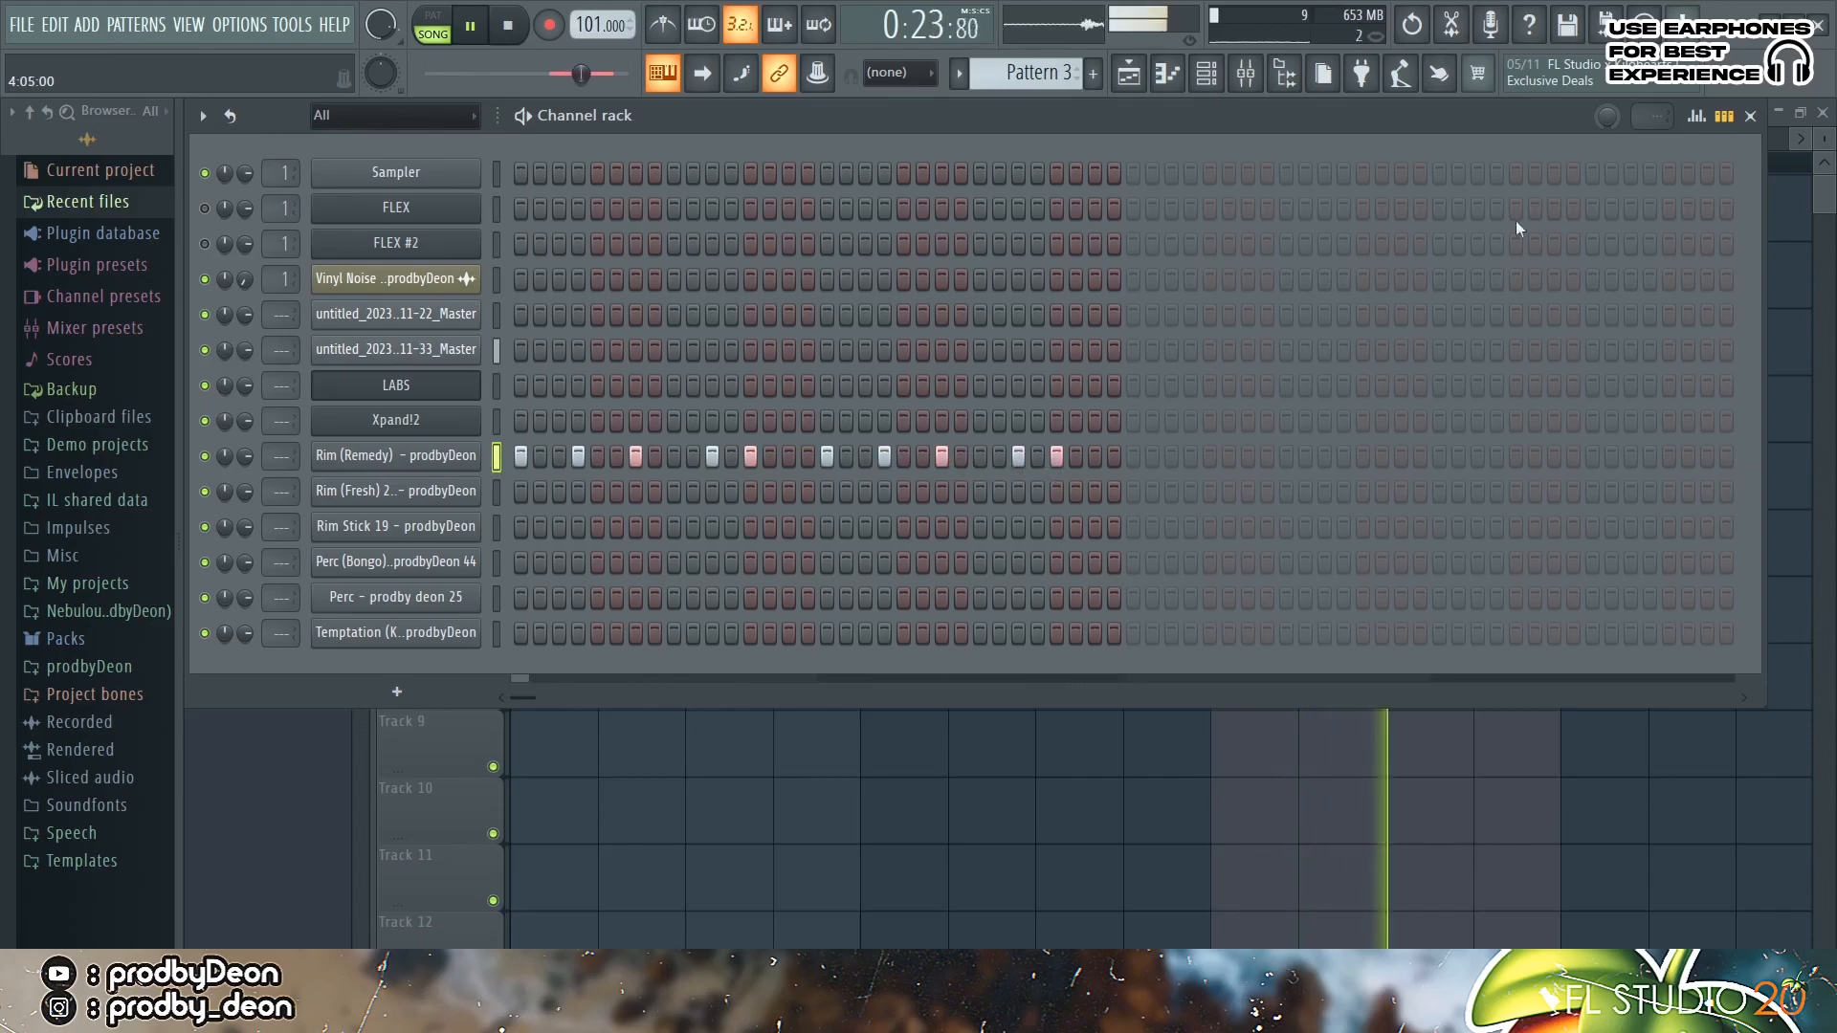
key("space")
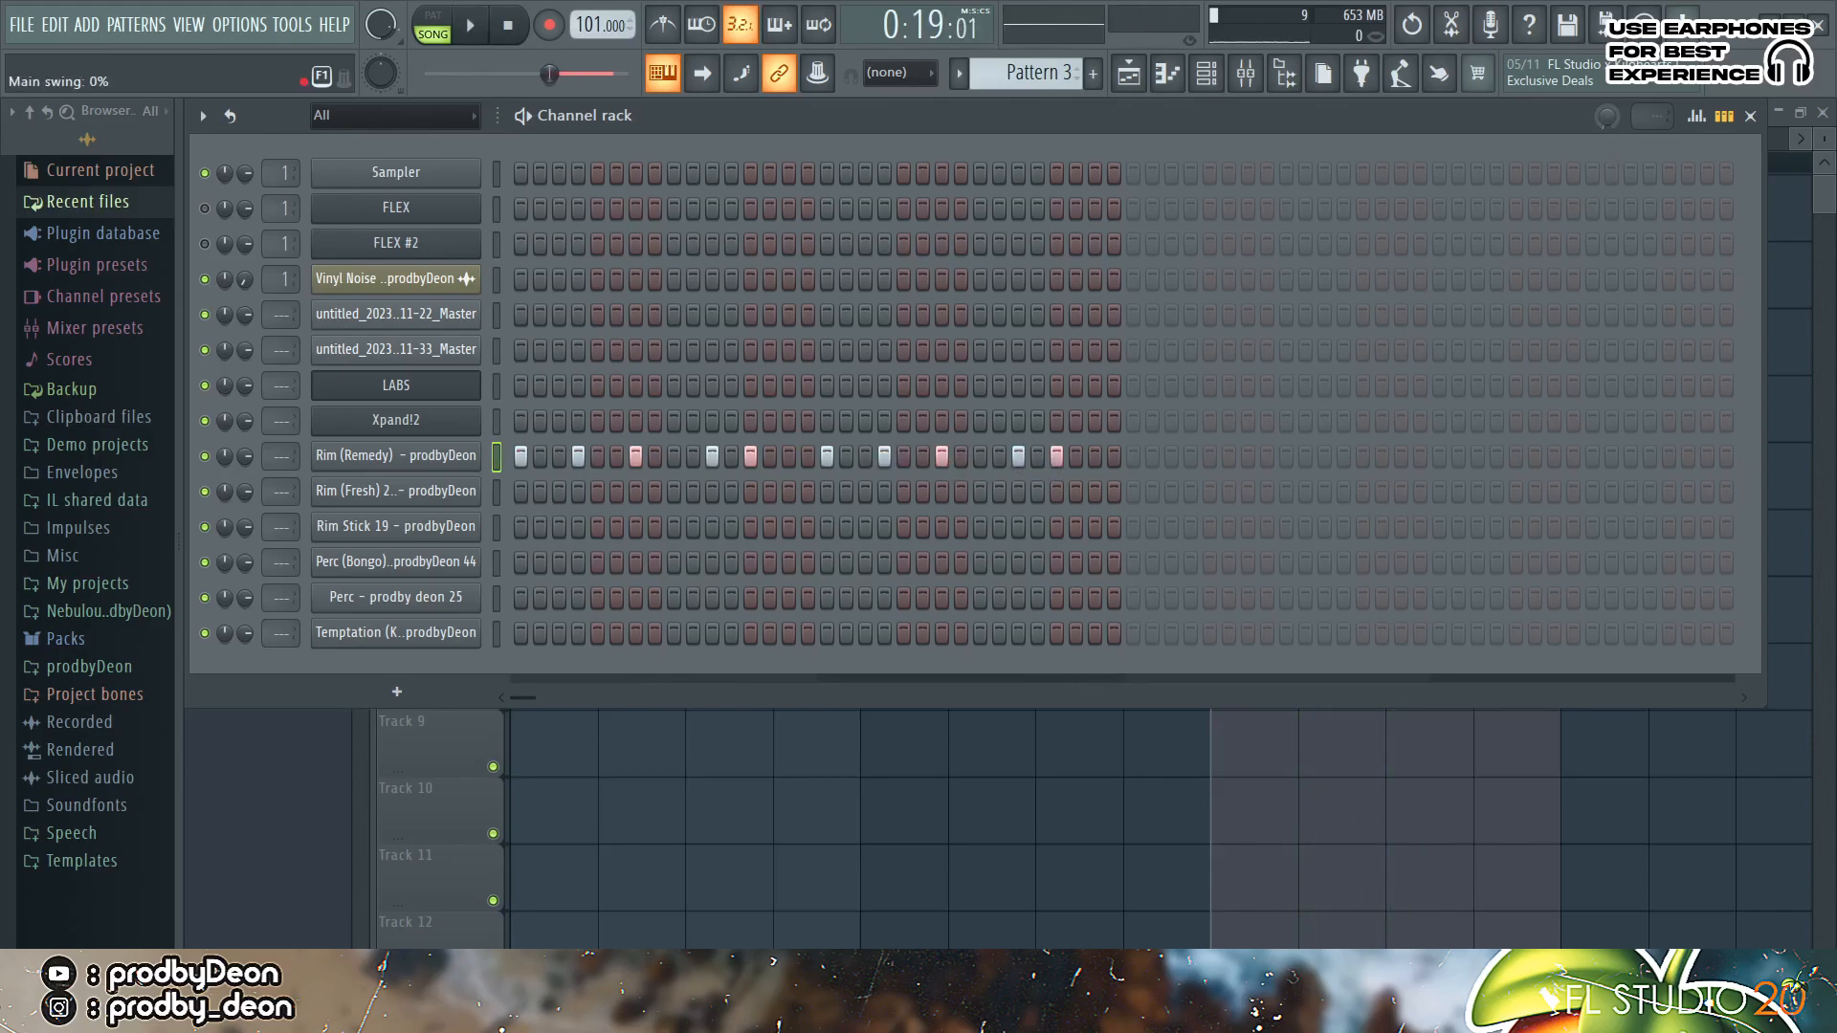
key("space")
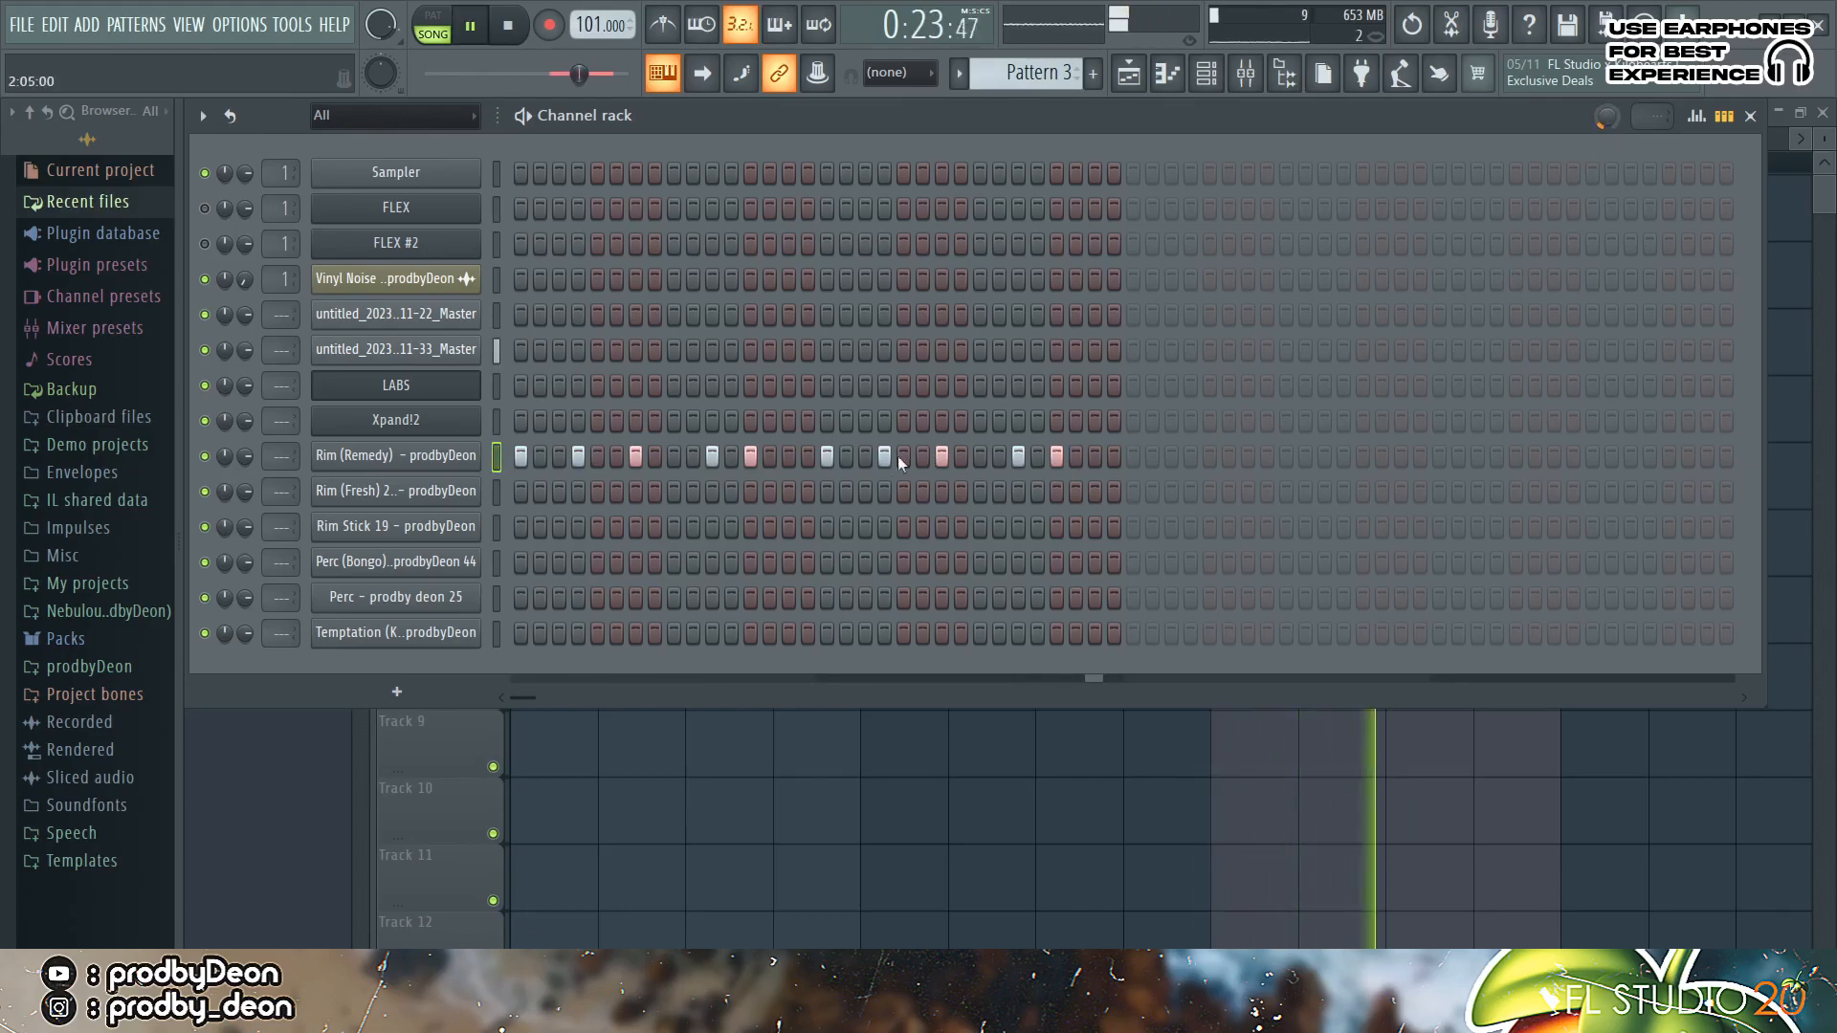
Step: Program the Rim (Fresh) channel on steps 4, 13, 20 and 29 of Pattern 3 during playback
left_click(652, 493)
left_click(635, 493)
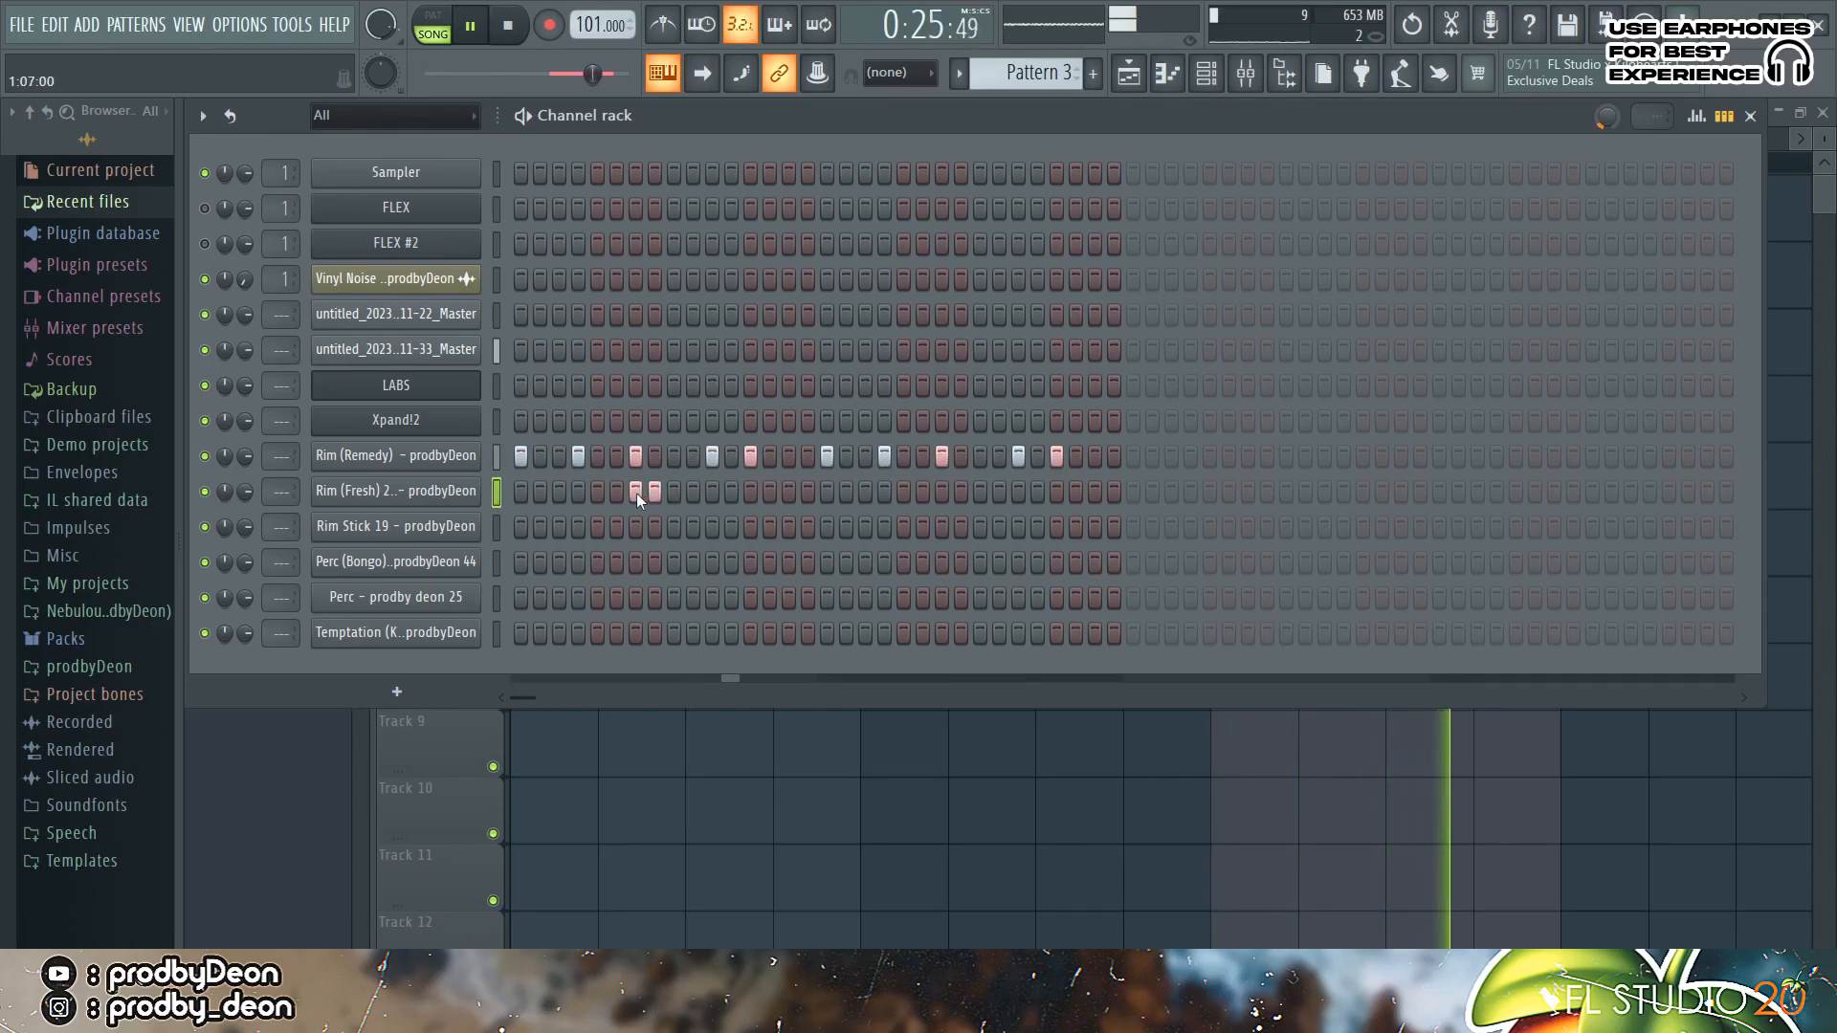
right_click(650, 493)
left_click(578, 493)
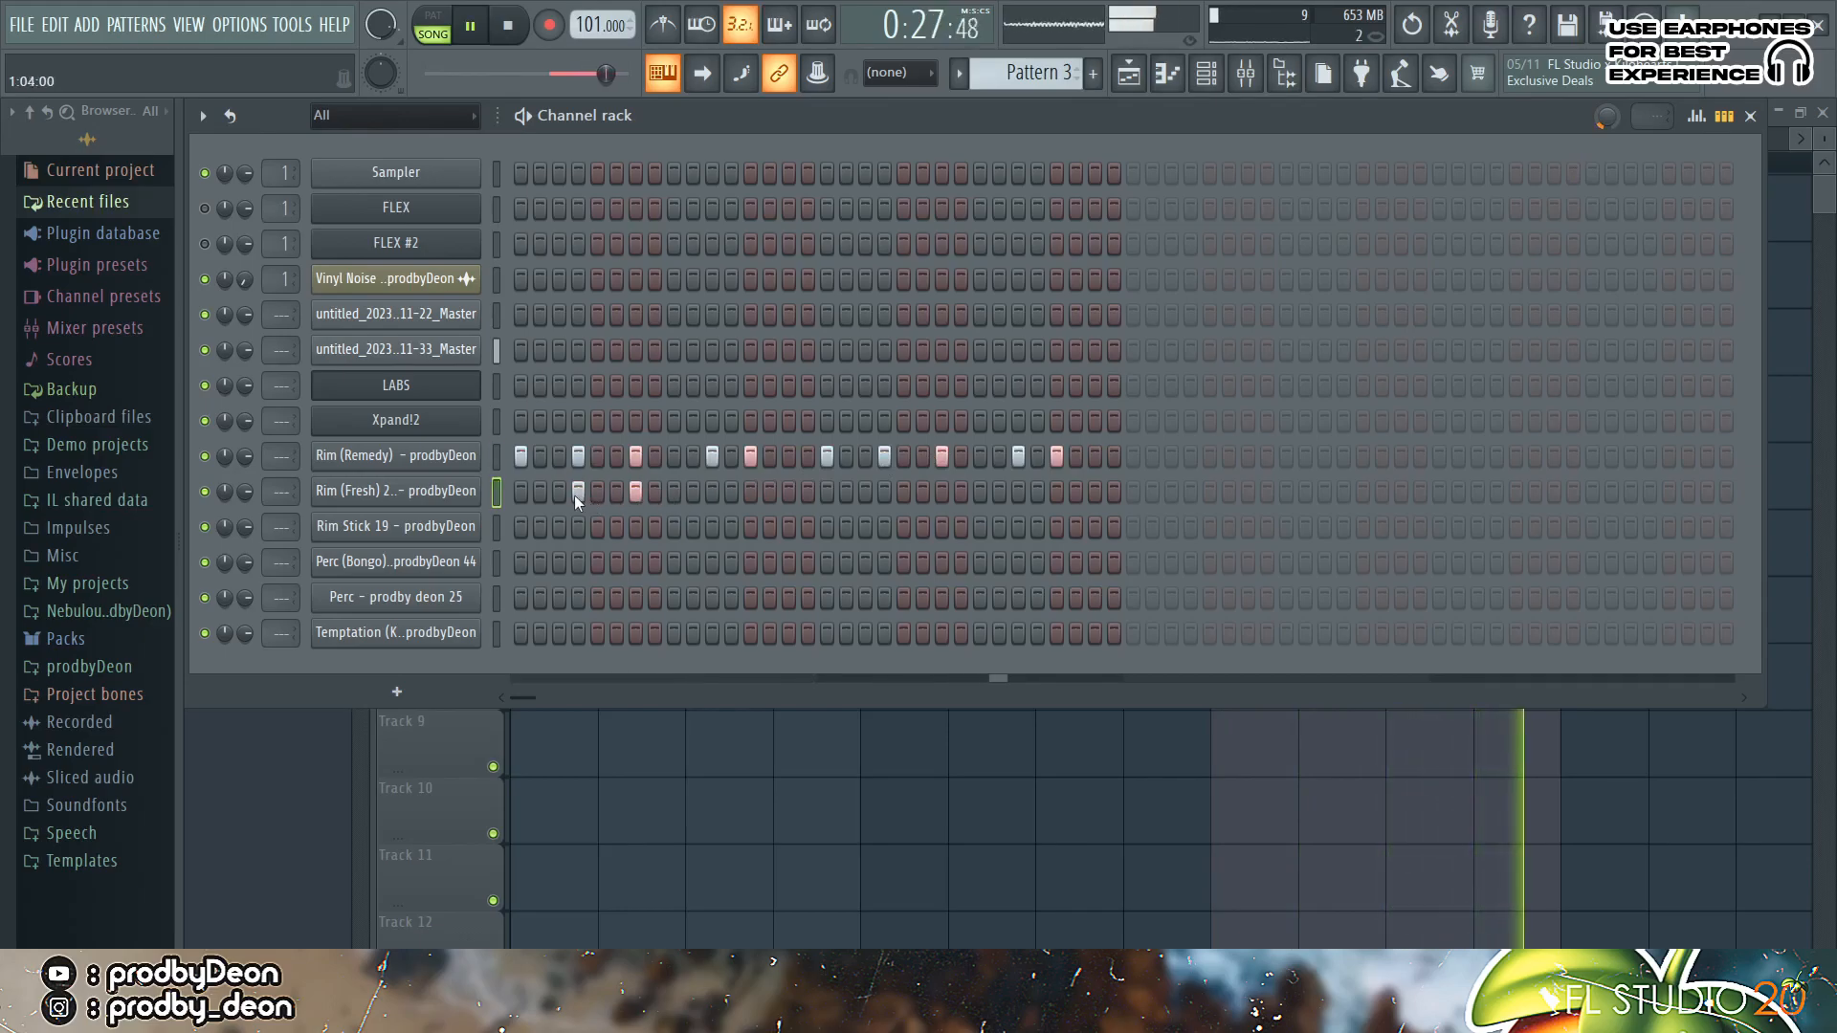
right_click(636, 491)
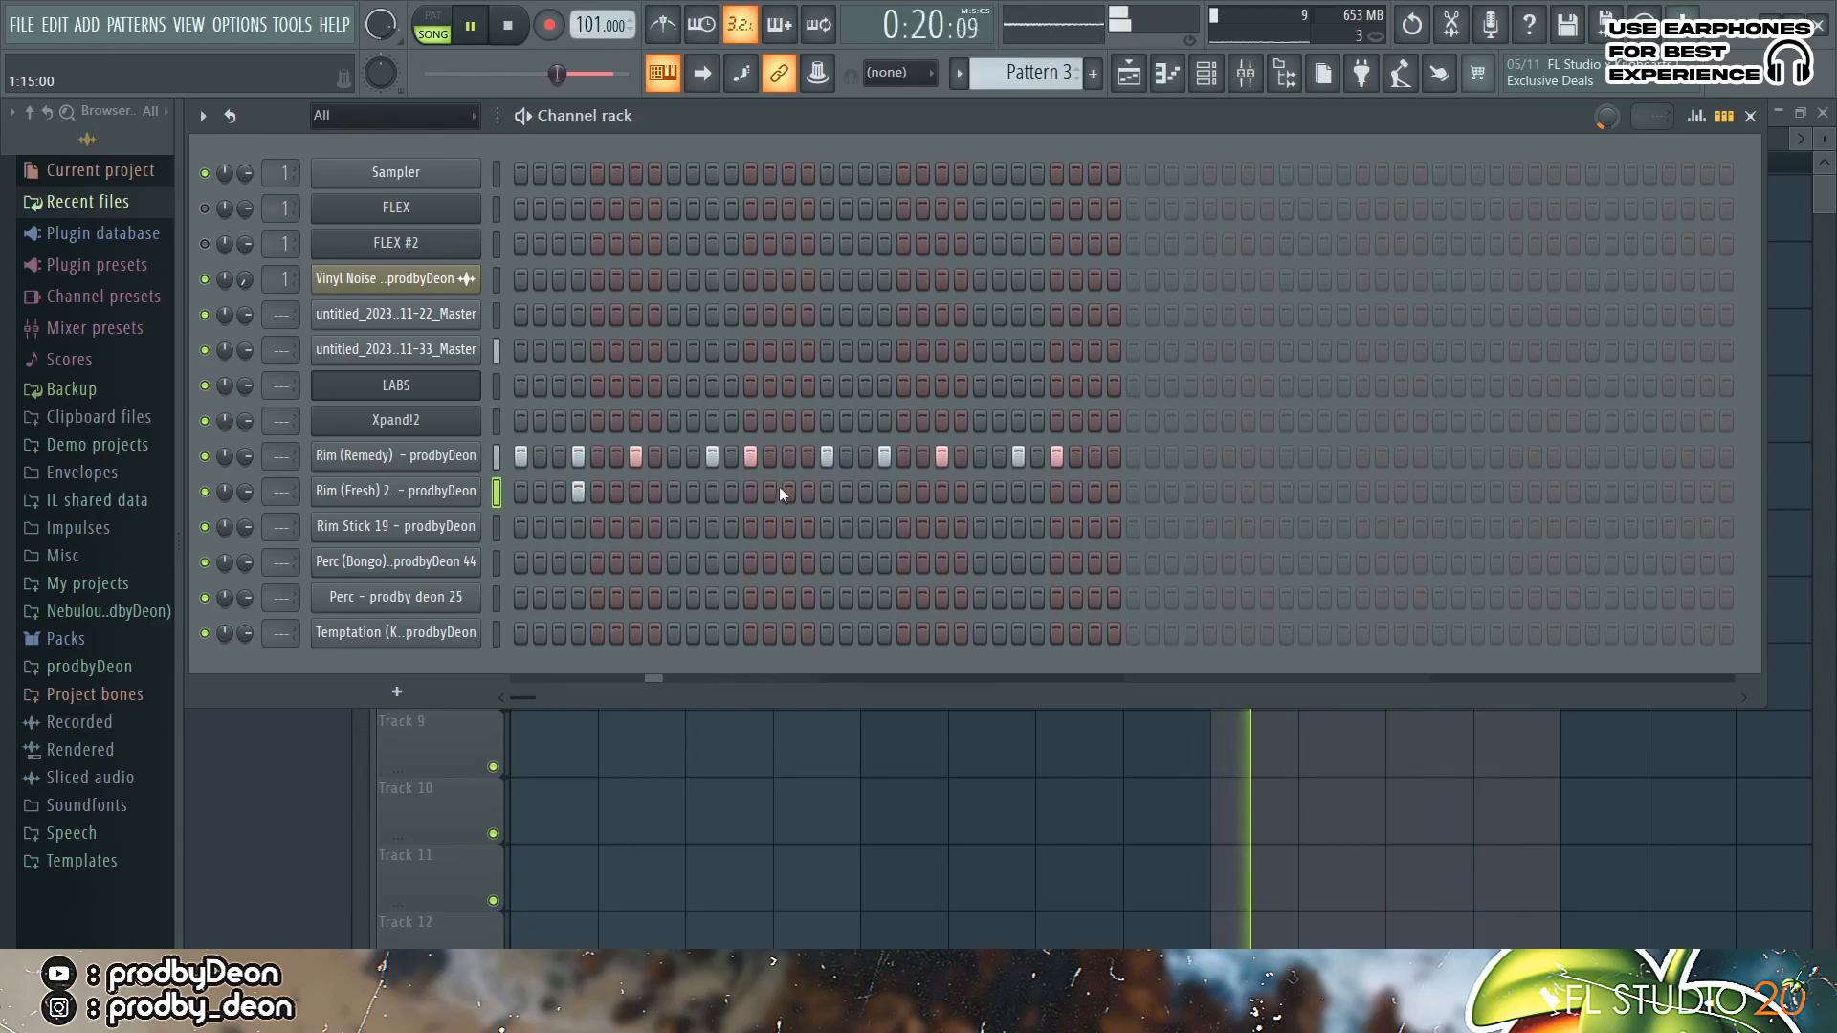
left_click(746, 490)
left_click(886, 492)
left_click(1056, 492)
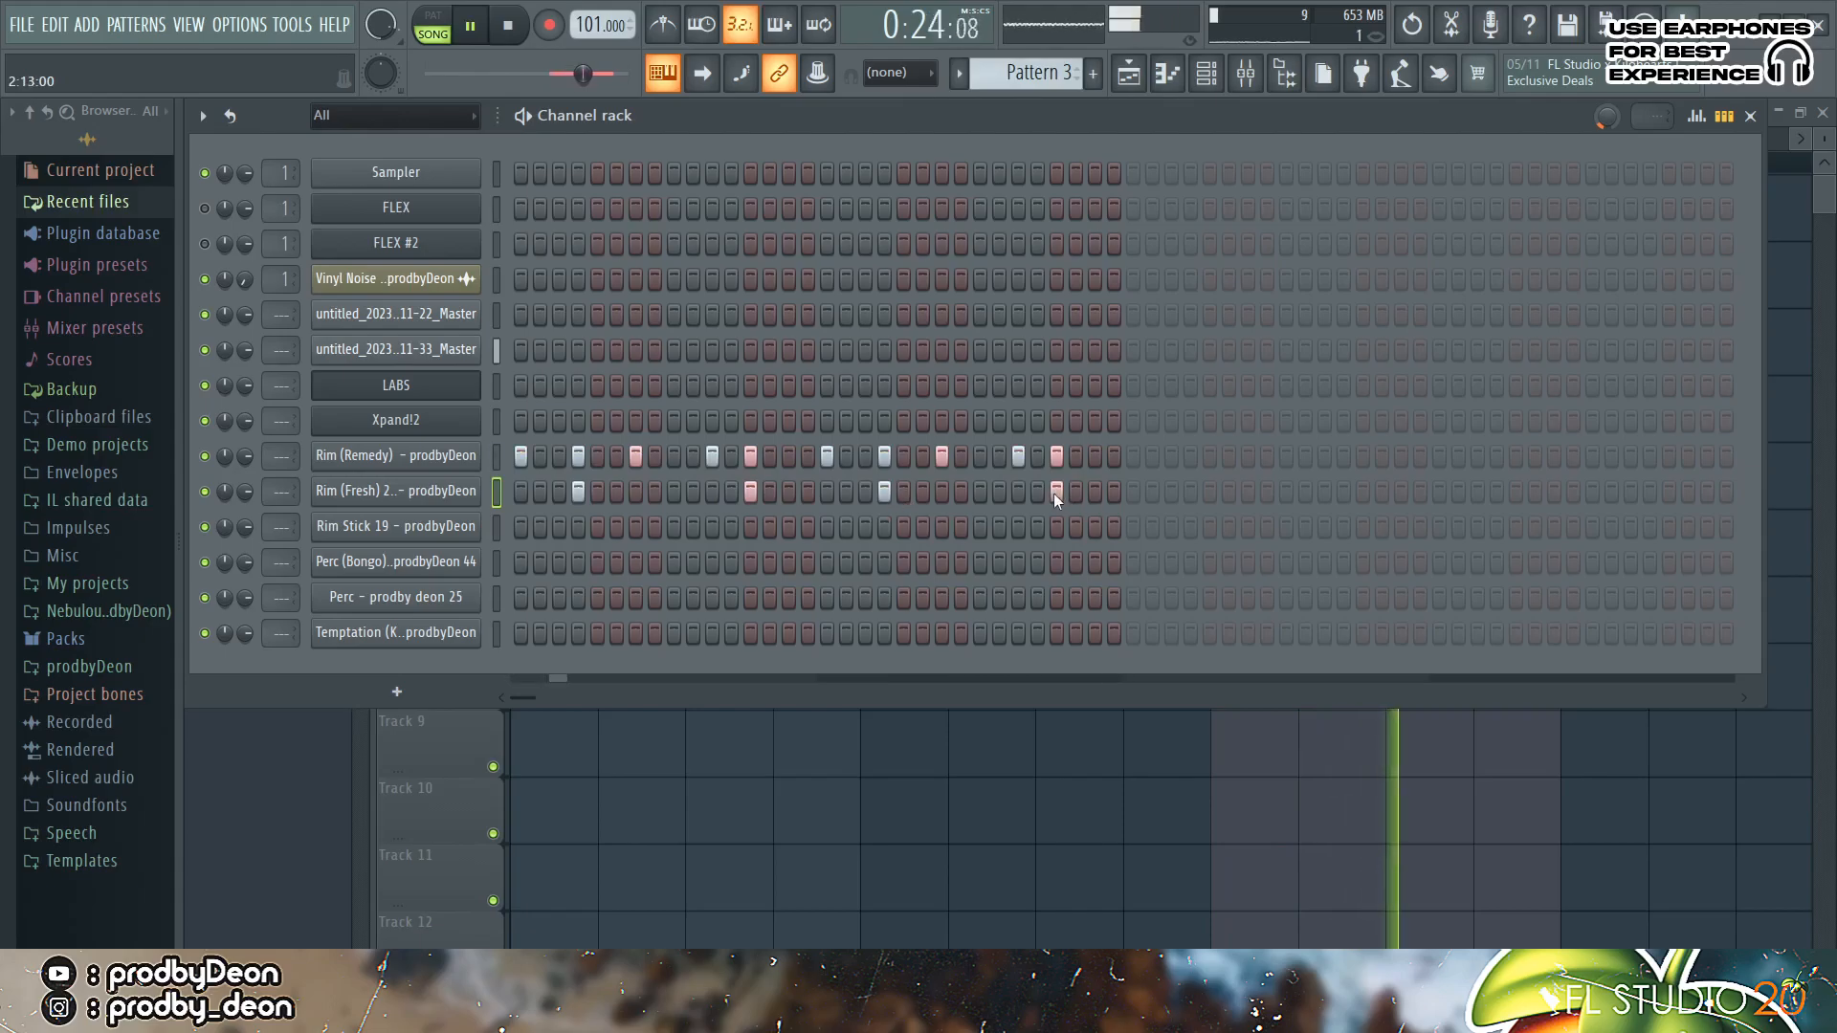
Step: Program the Rim Stick 19 channel on steps 1, 7, 17 and 23 of Pattern 3 and stop playback
left_click(521, 526)
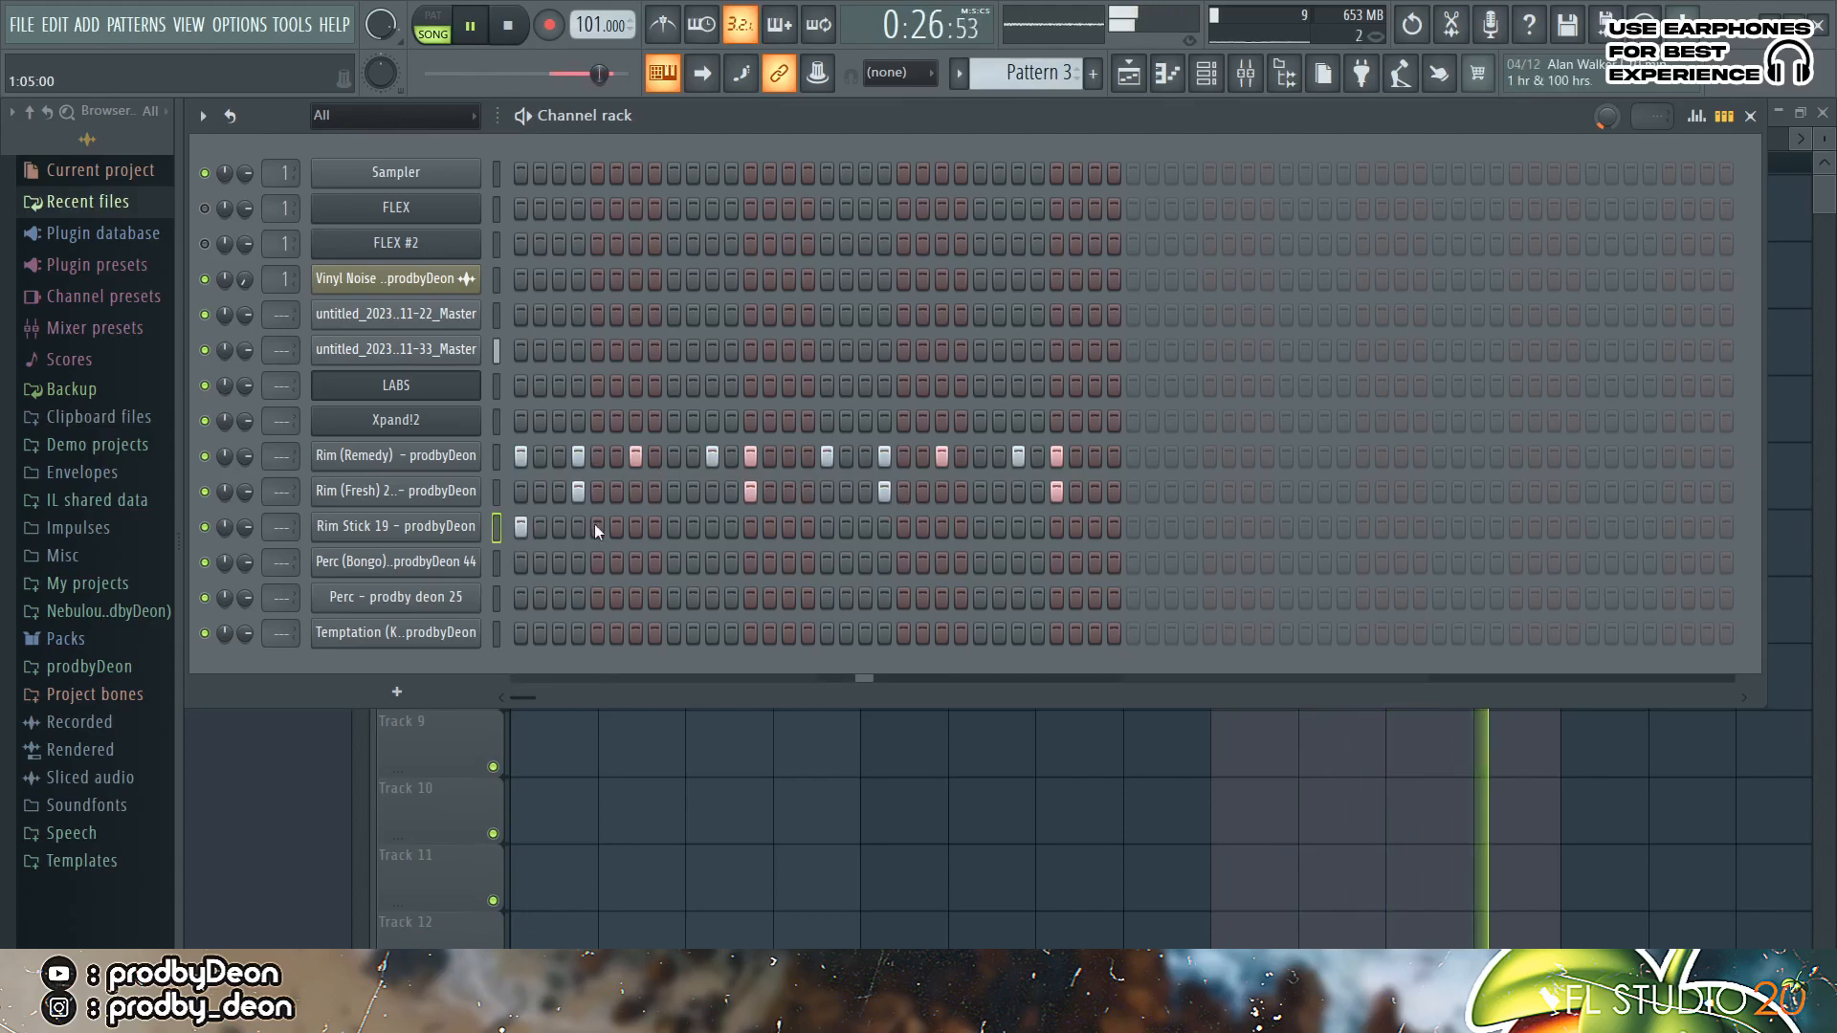
left_click(635, 528)
left_click(825, 526)
left_click(941, 528)
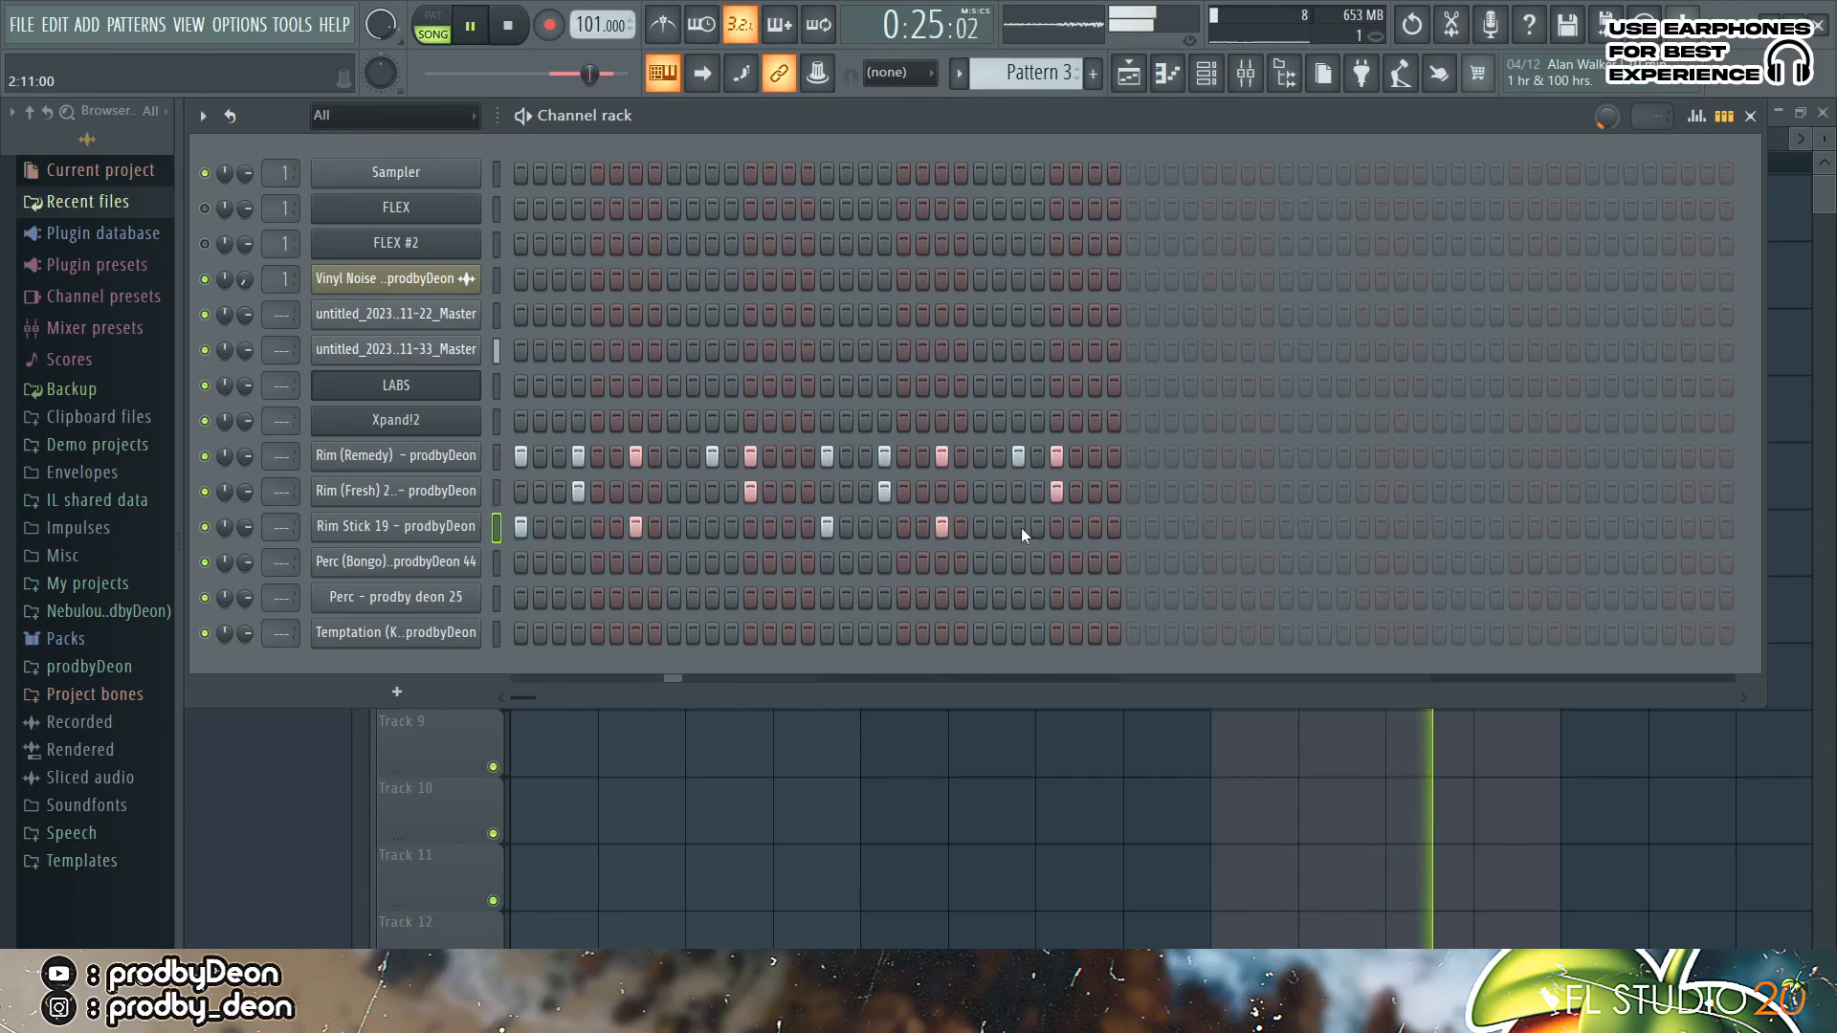
key("space")
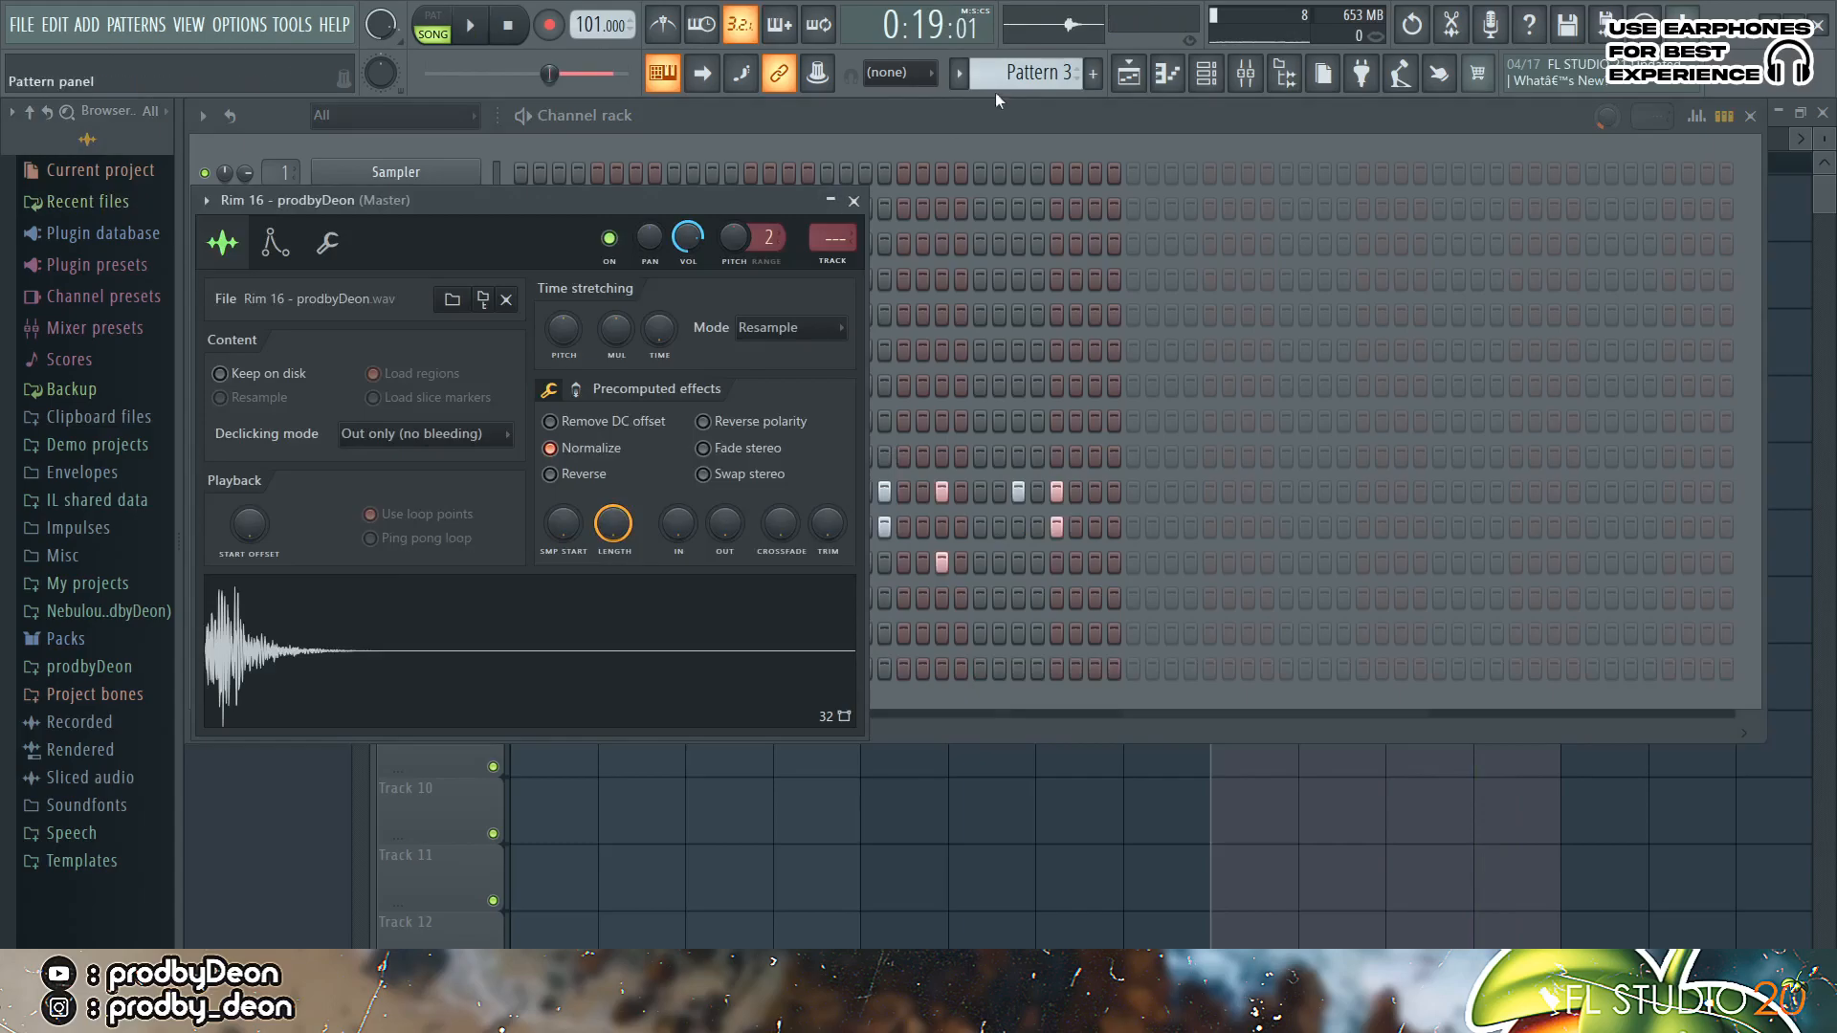
Step: Copy the Rim (Remedy) step sequence to the Rim 16 channel and listen to the layered rims
left_click(853, 201)
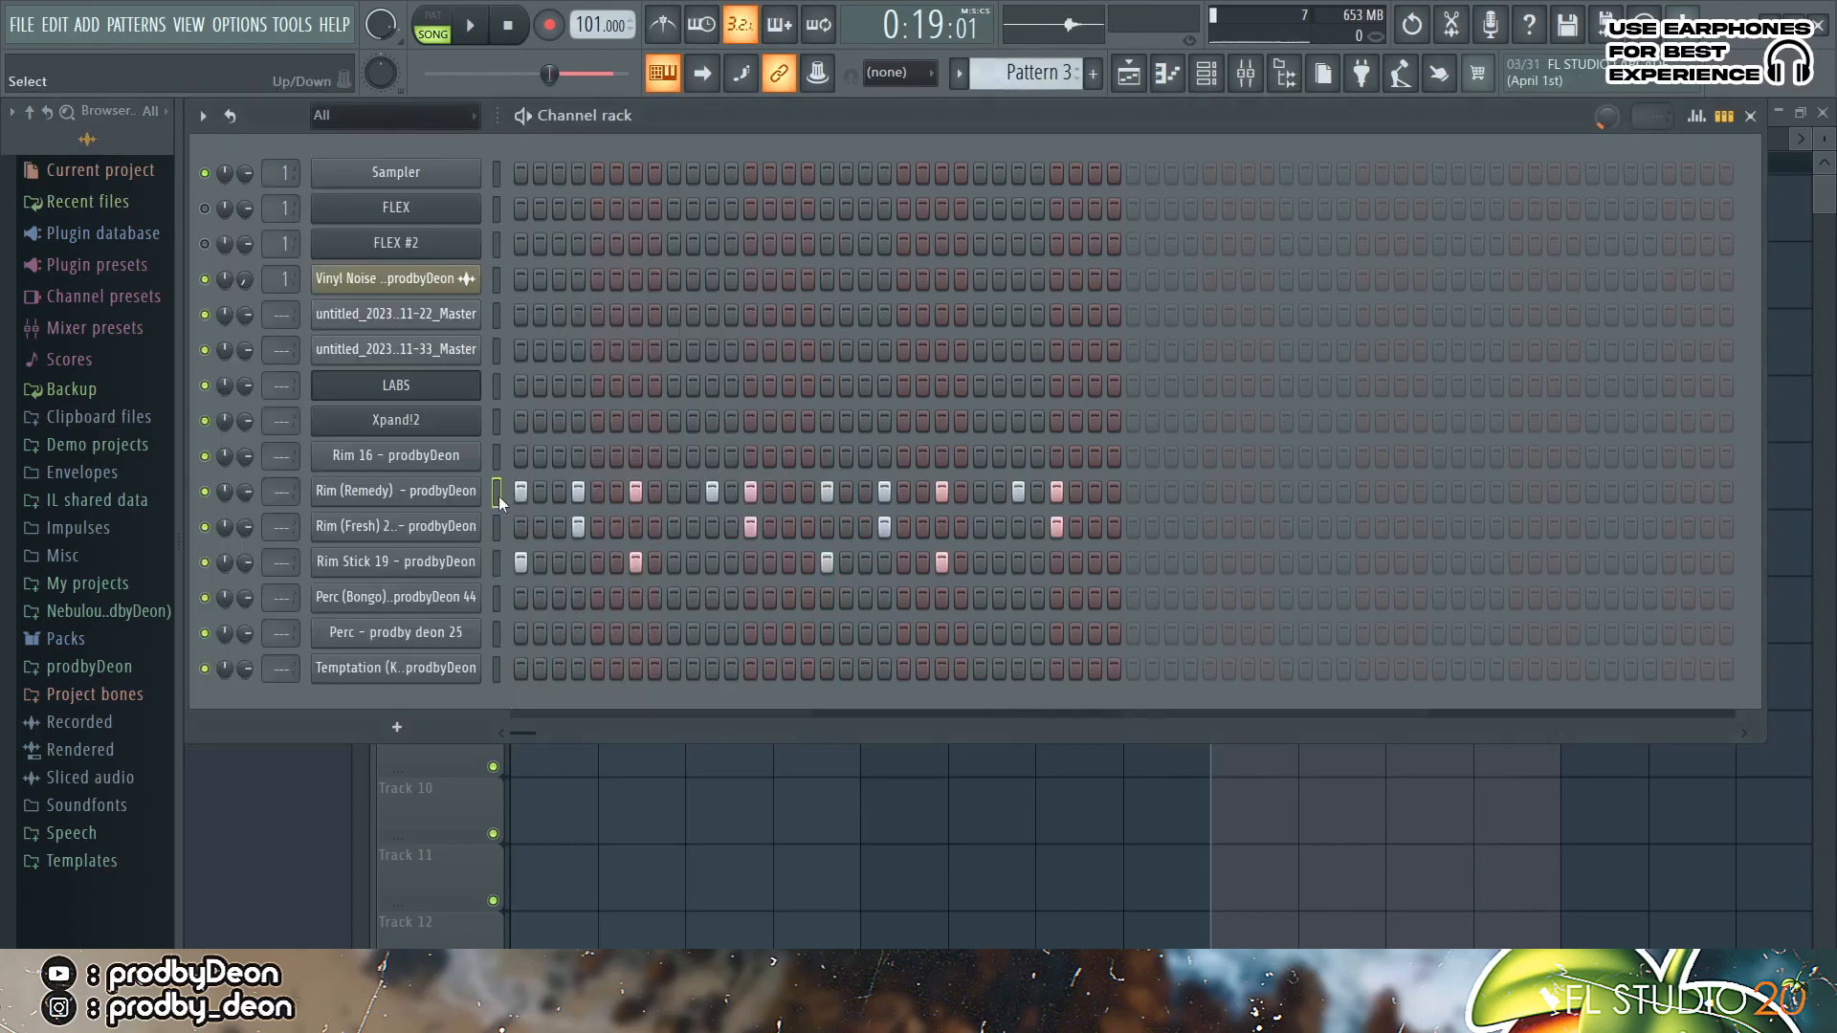
key("ctrl+v")
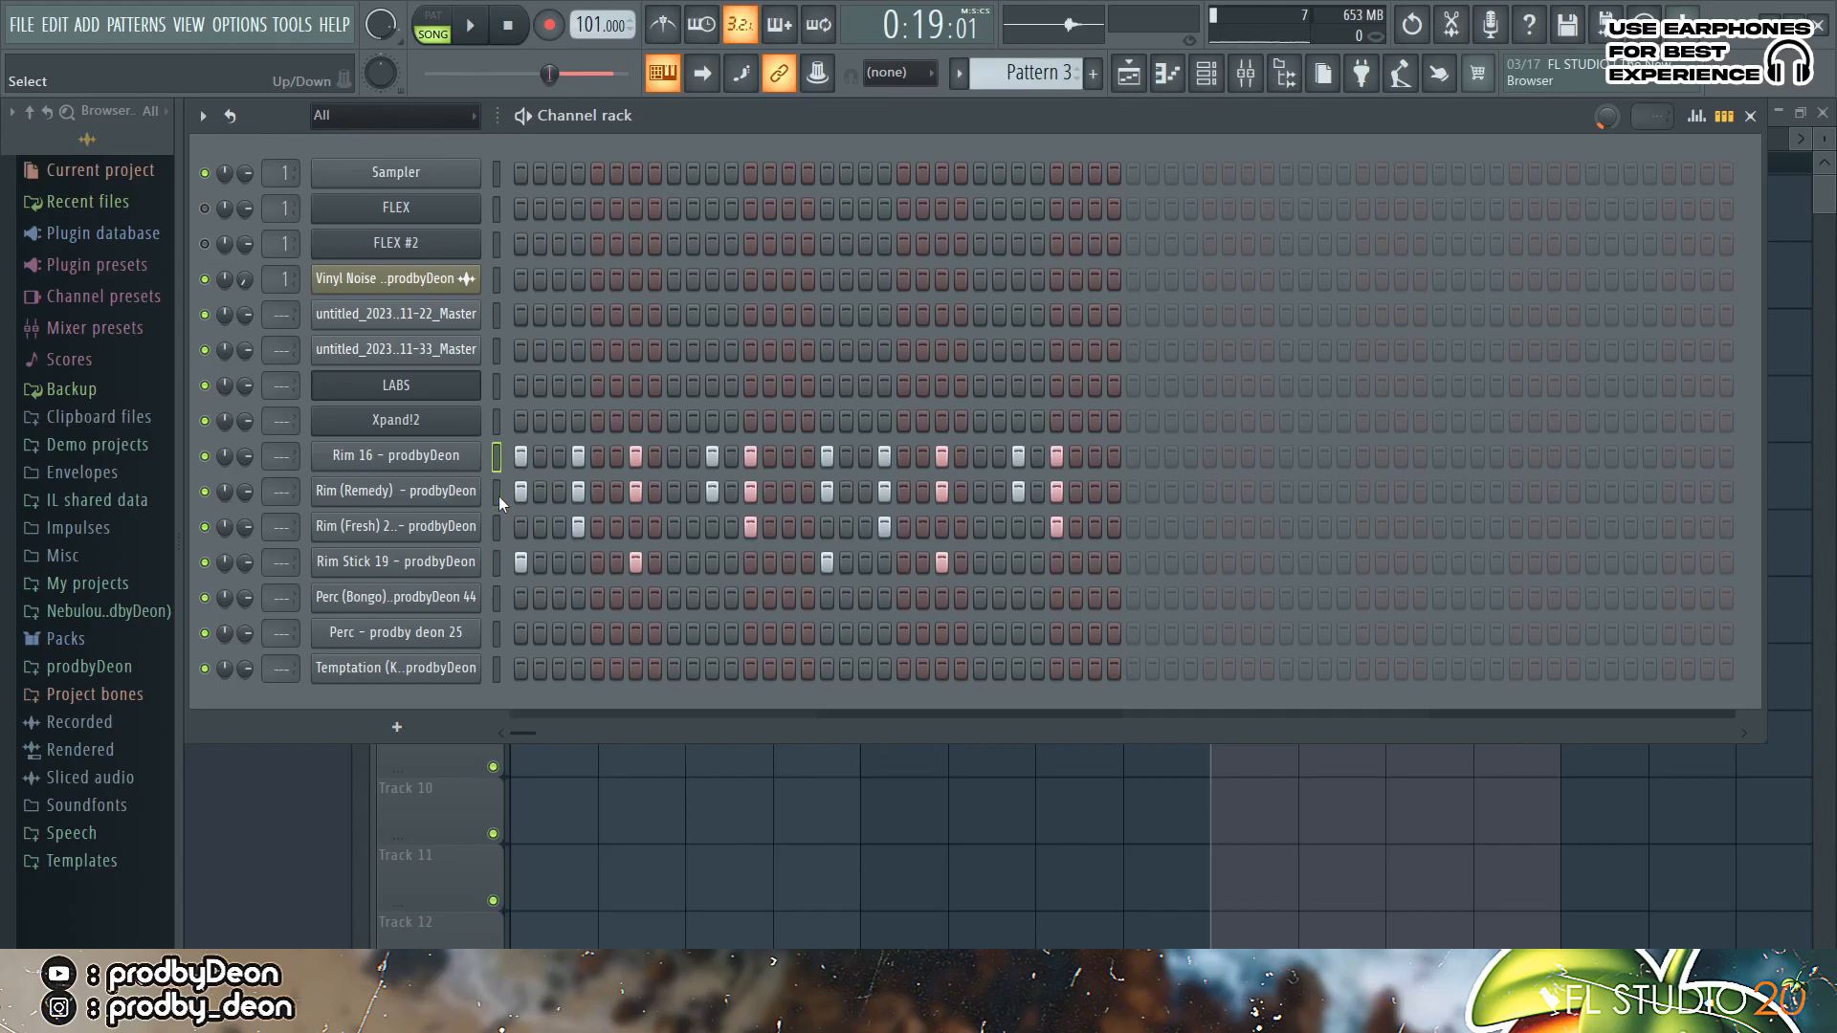
key("space")
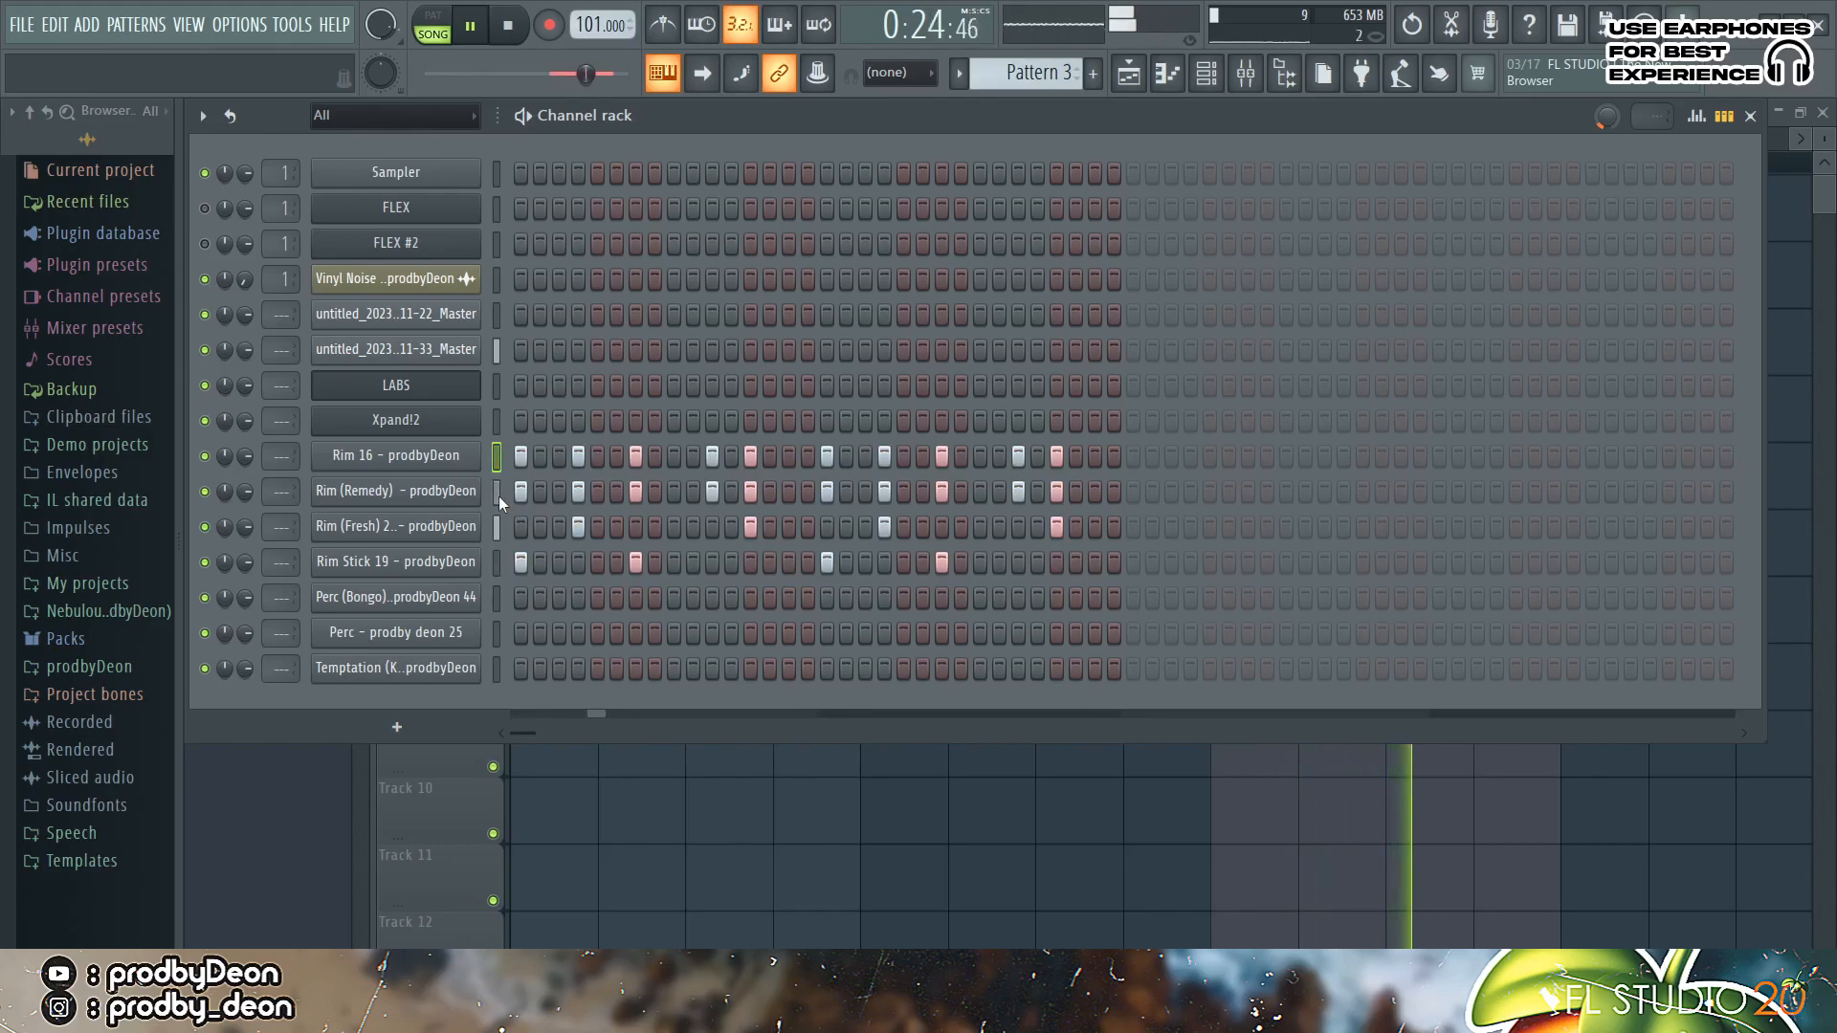
key("space")
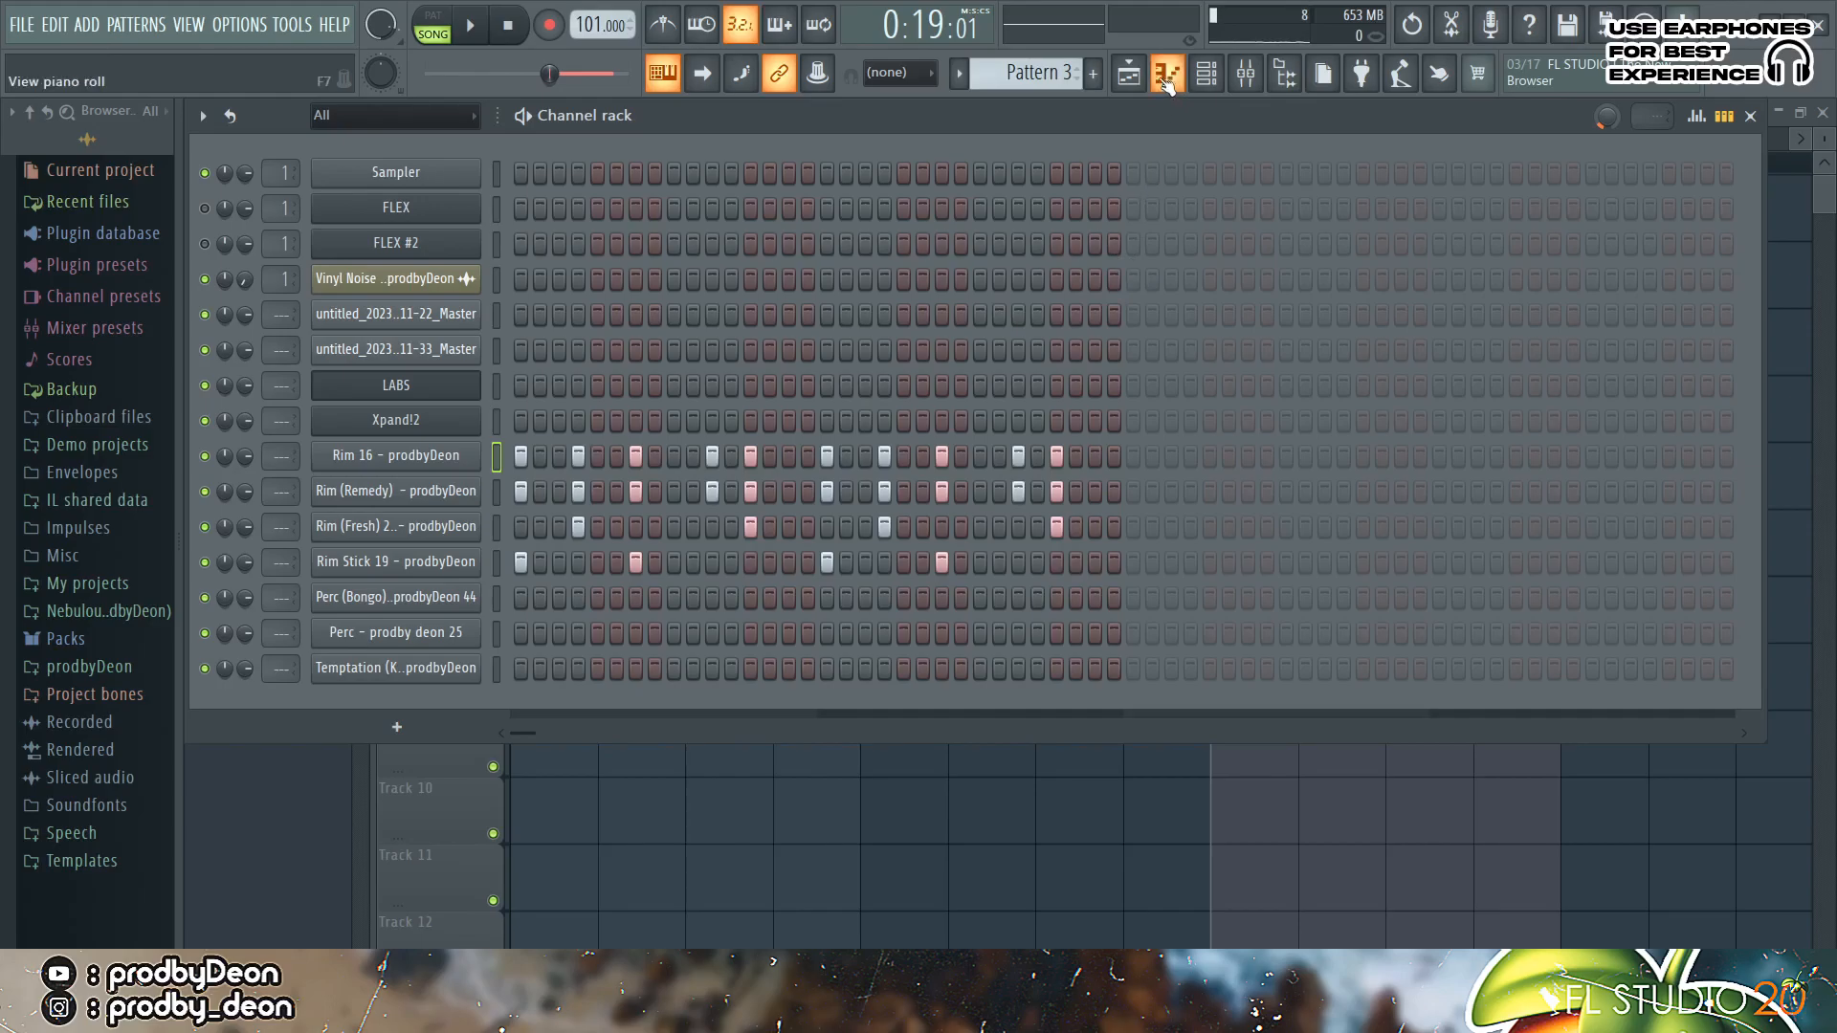
Step: Create Pattern 4, place its clip on Track 5 at bar 9 and load the Hi Hat 3 sample into a channel
left_click(1090, 73)
left_click(1121, 102)
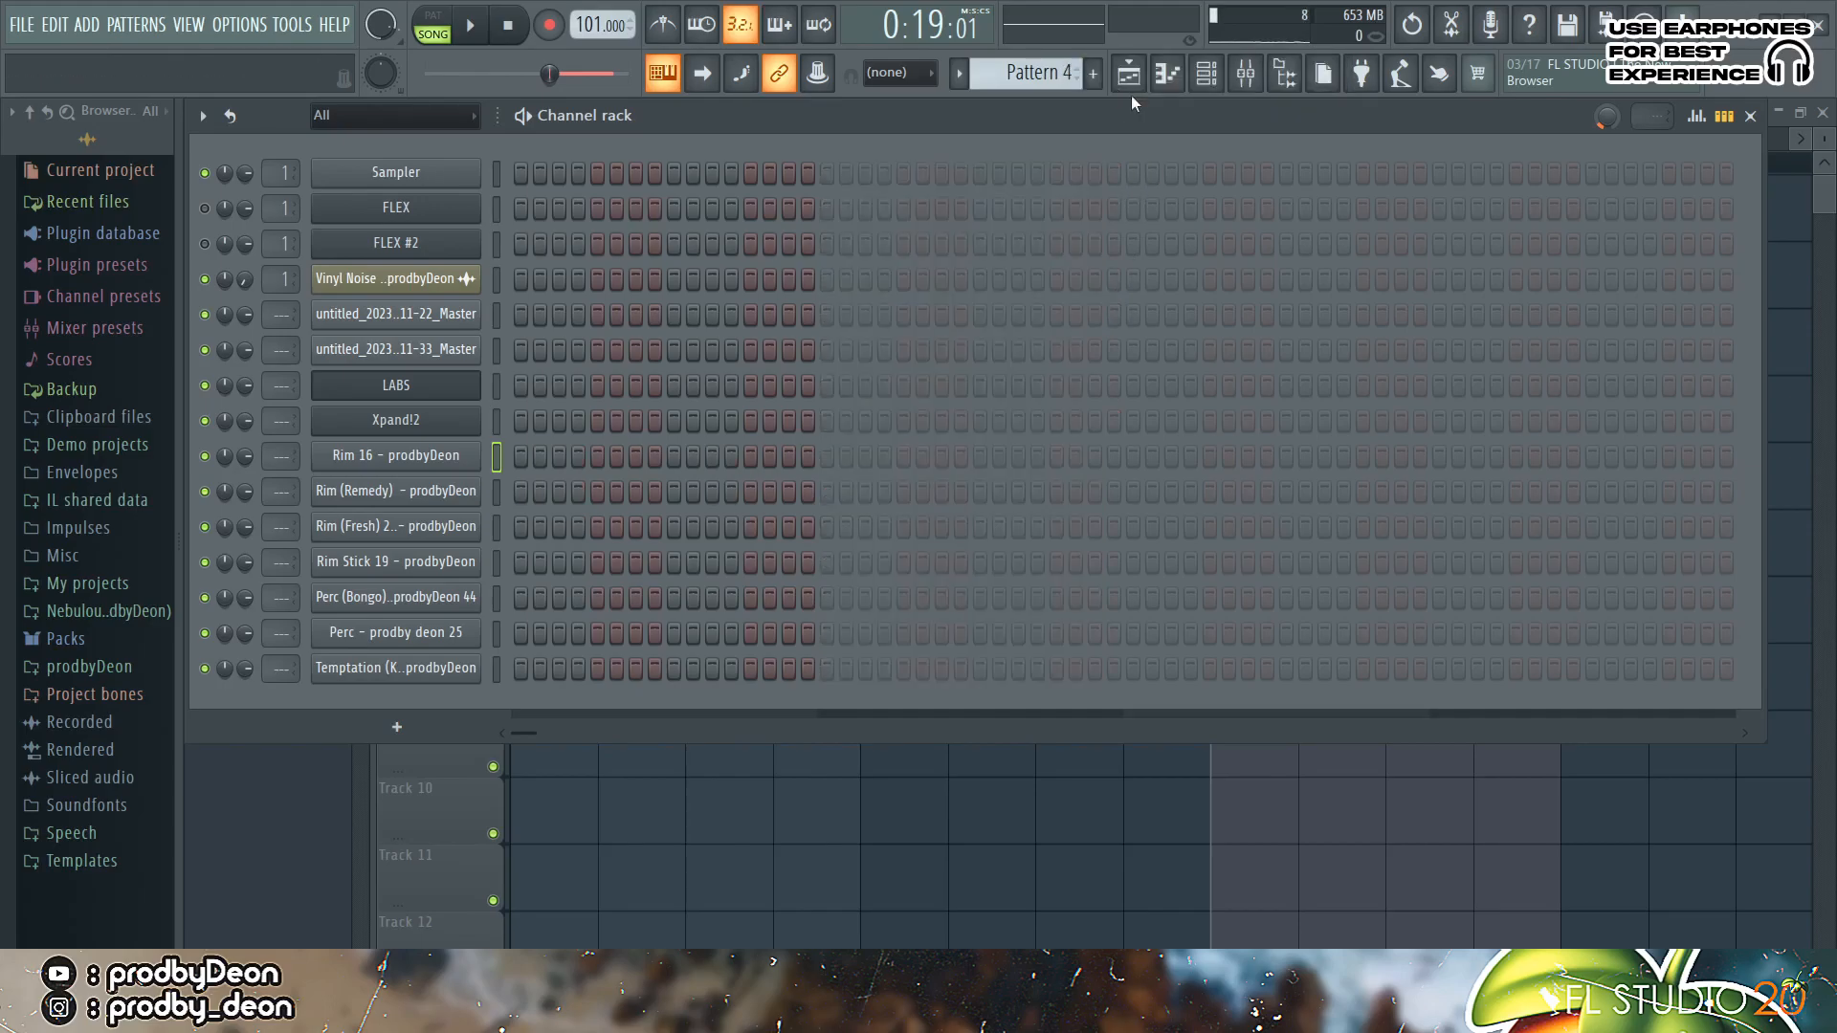
left_click(1159, 84)
left_click(1233, 495)
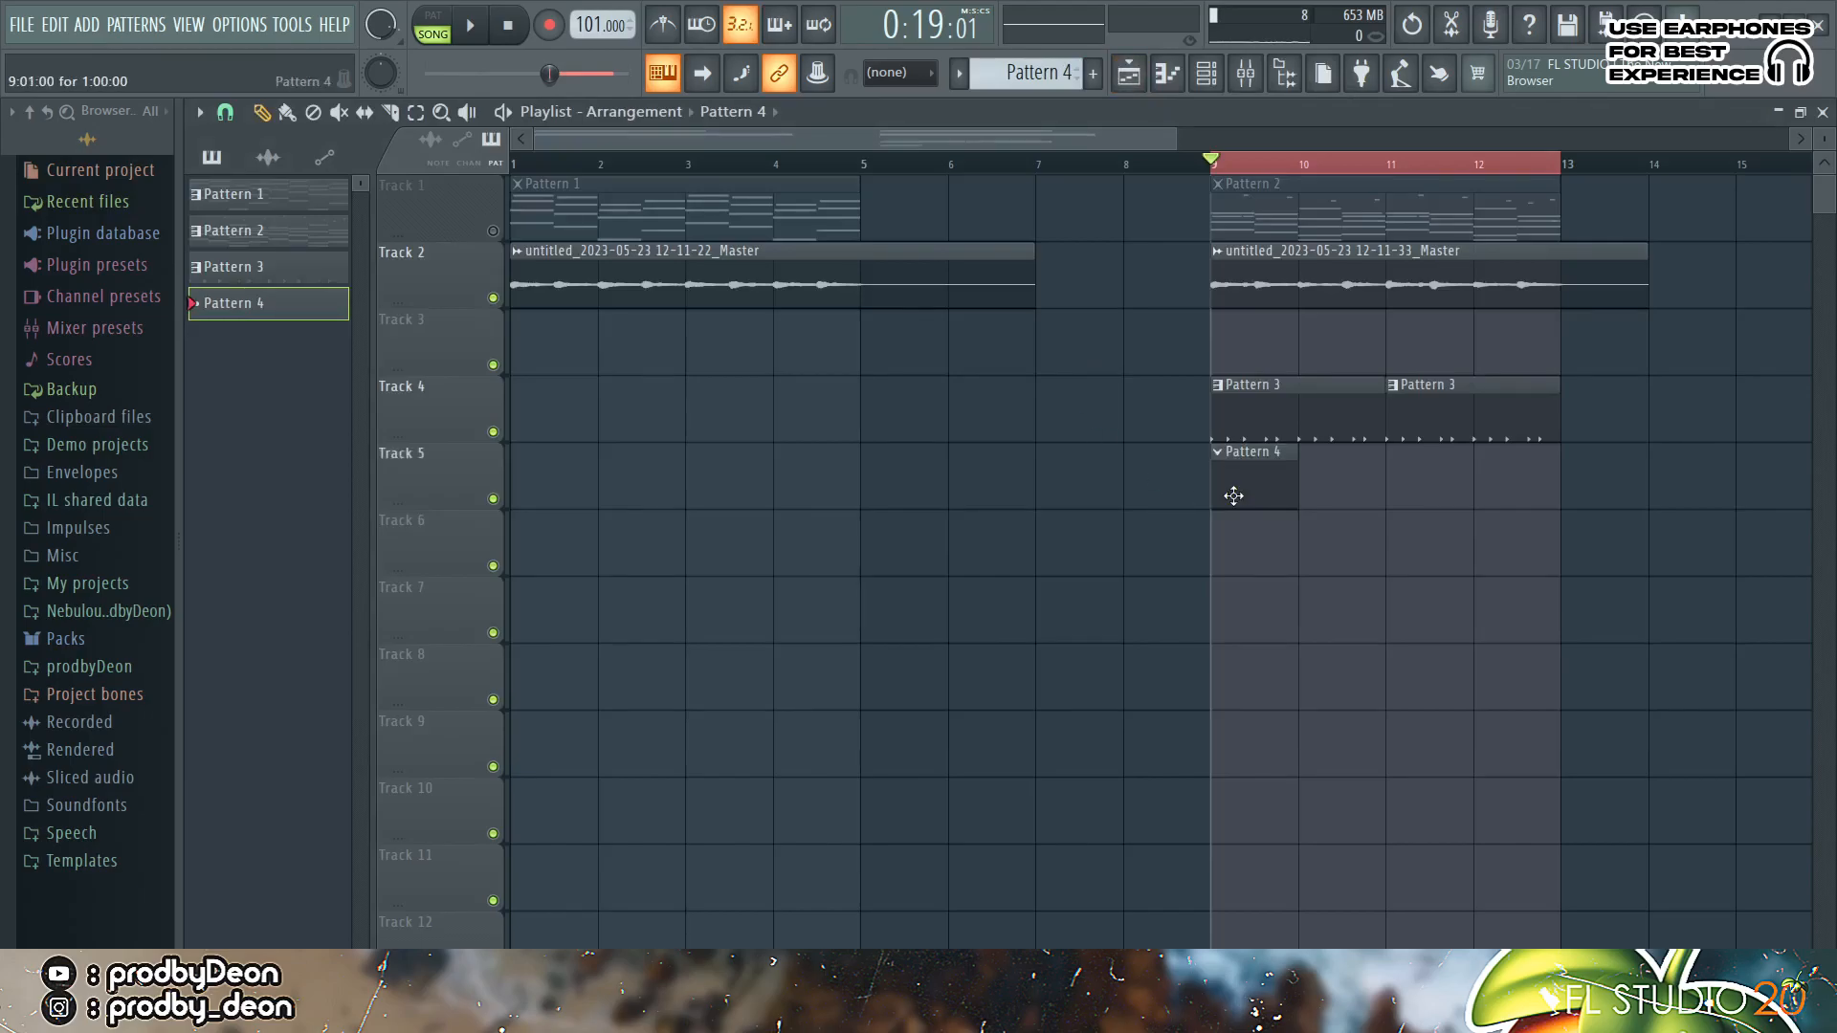
left_click(1284, 73)
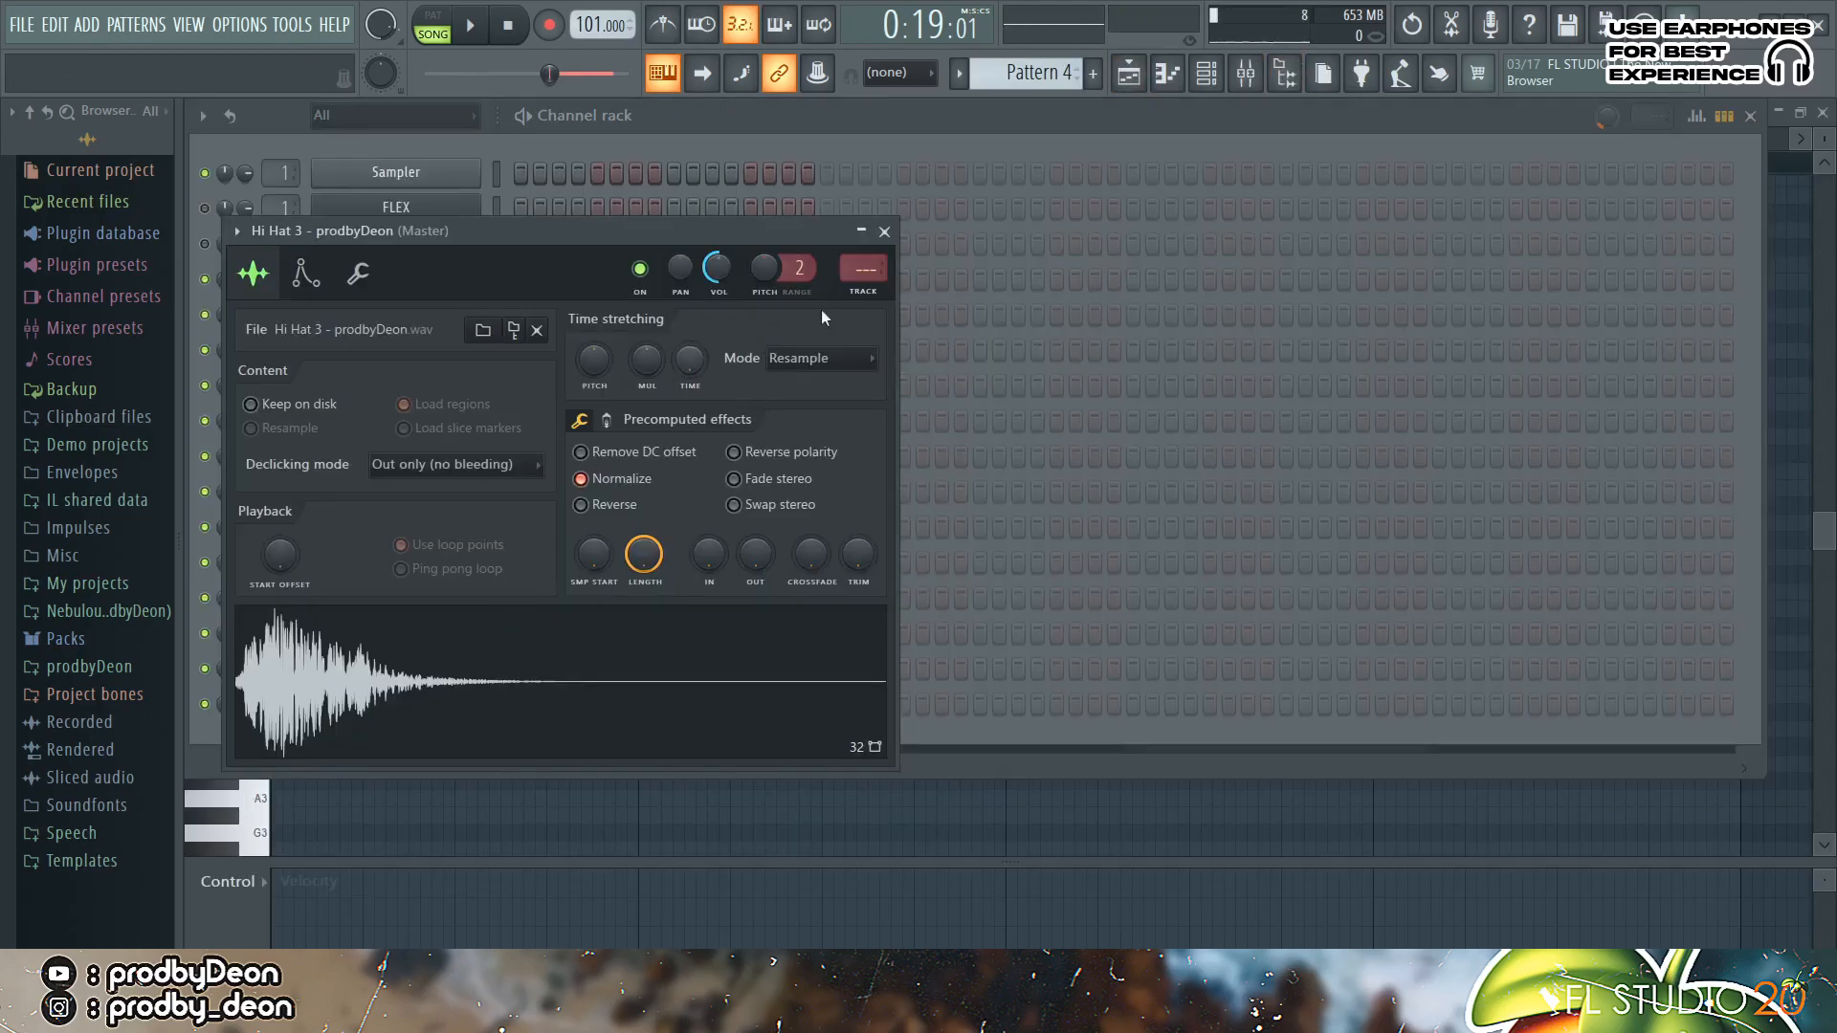
Step: Place Hi Hat 3 hits on steps 29, 30 and 31 of Pattern 4 and add a C5 note in each gap between them
left_click(884, 231)
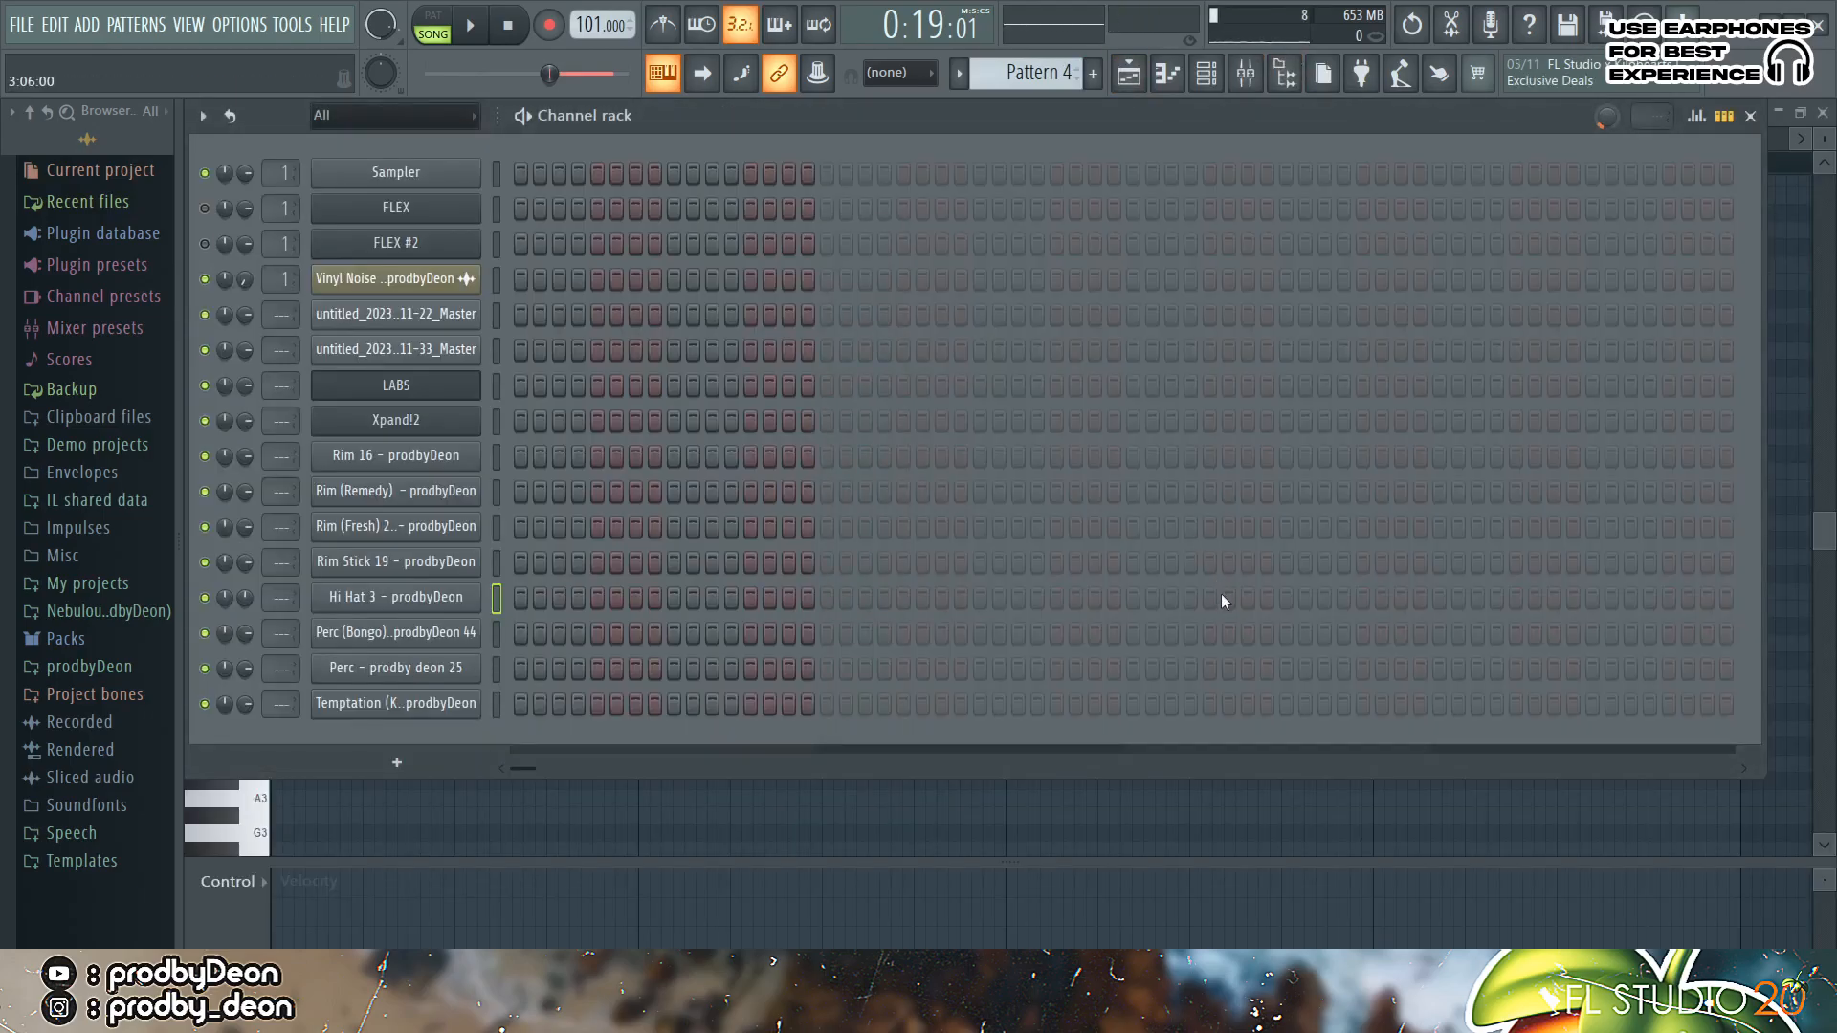
left_click_drag(1058, 599, 1080, 600)
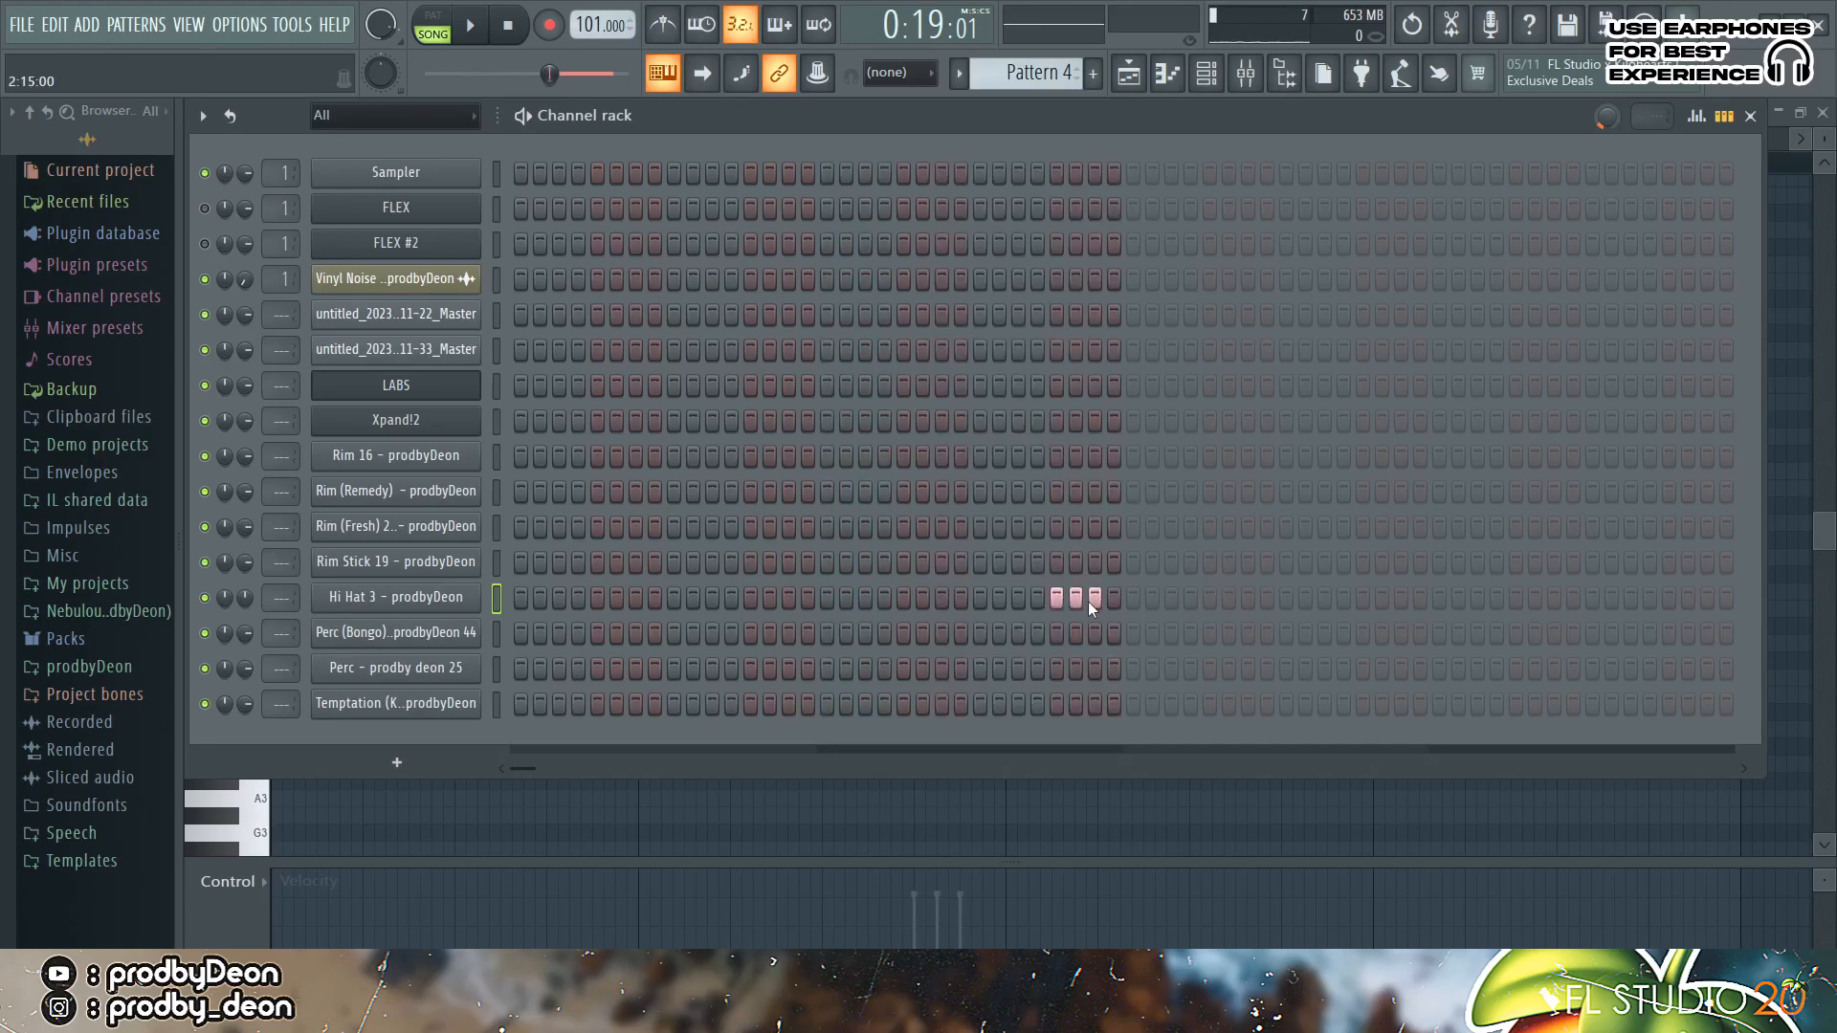
left_click(1169, 77)
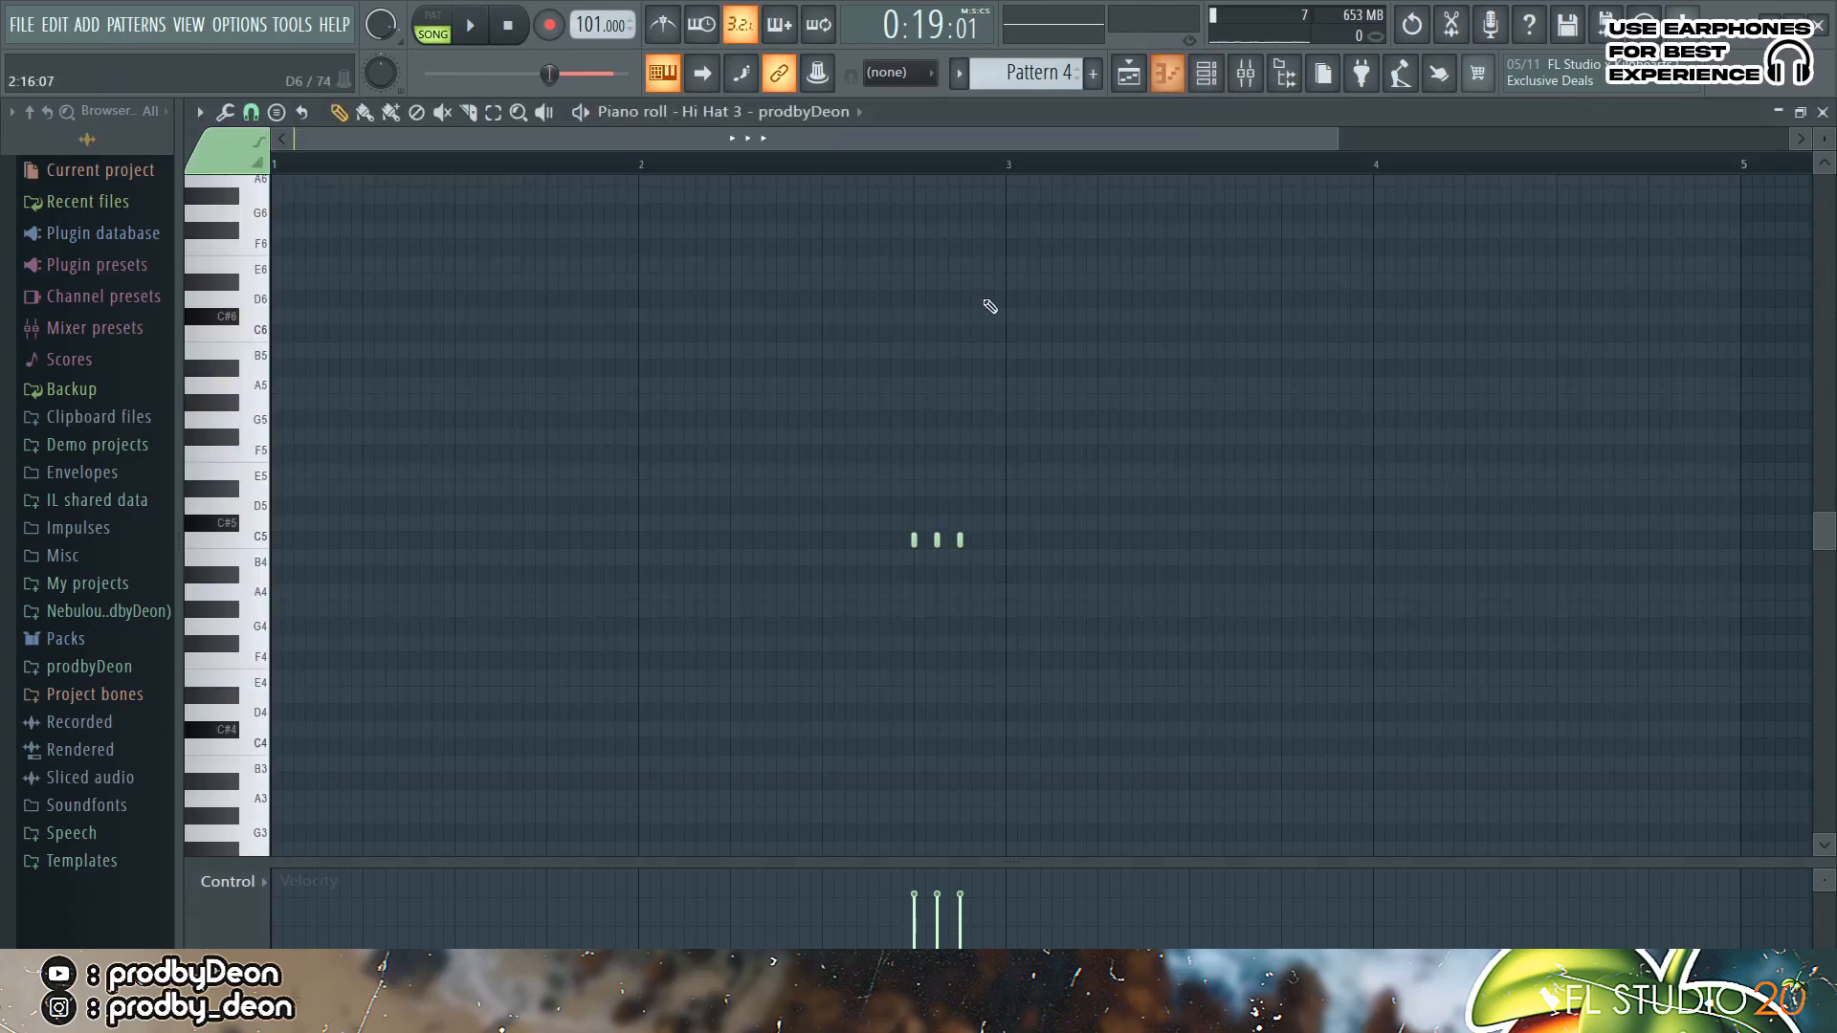
left_click(925, 538)
left_click(948, 538)
Step: Ramp the velocities of the five Hi Hat 3 notes from low to high while listening to the roll
key("space")
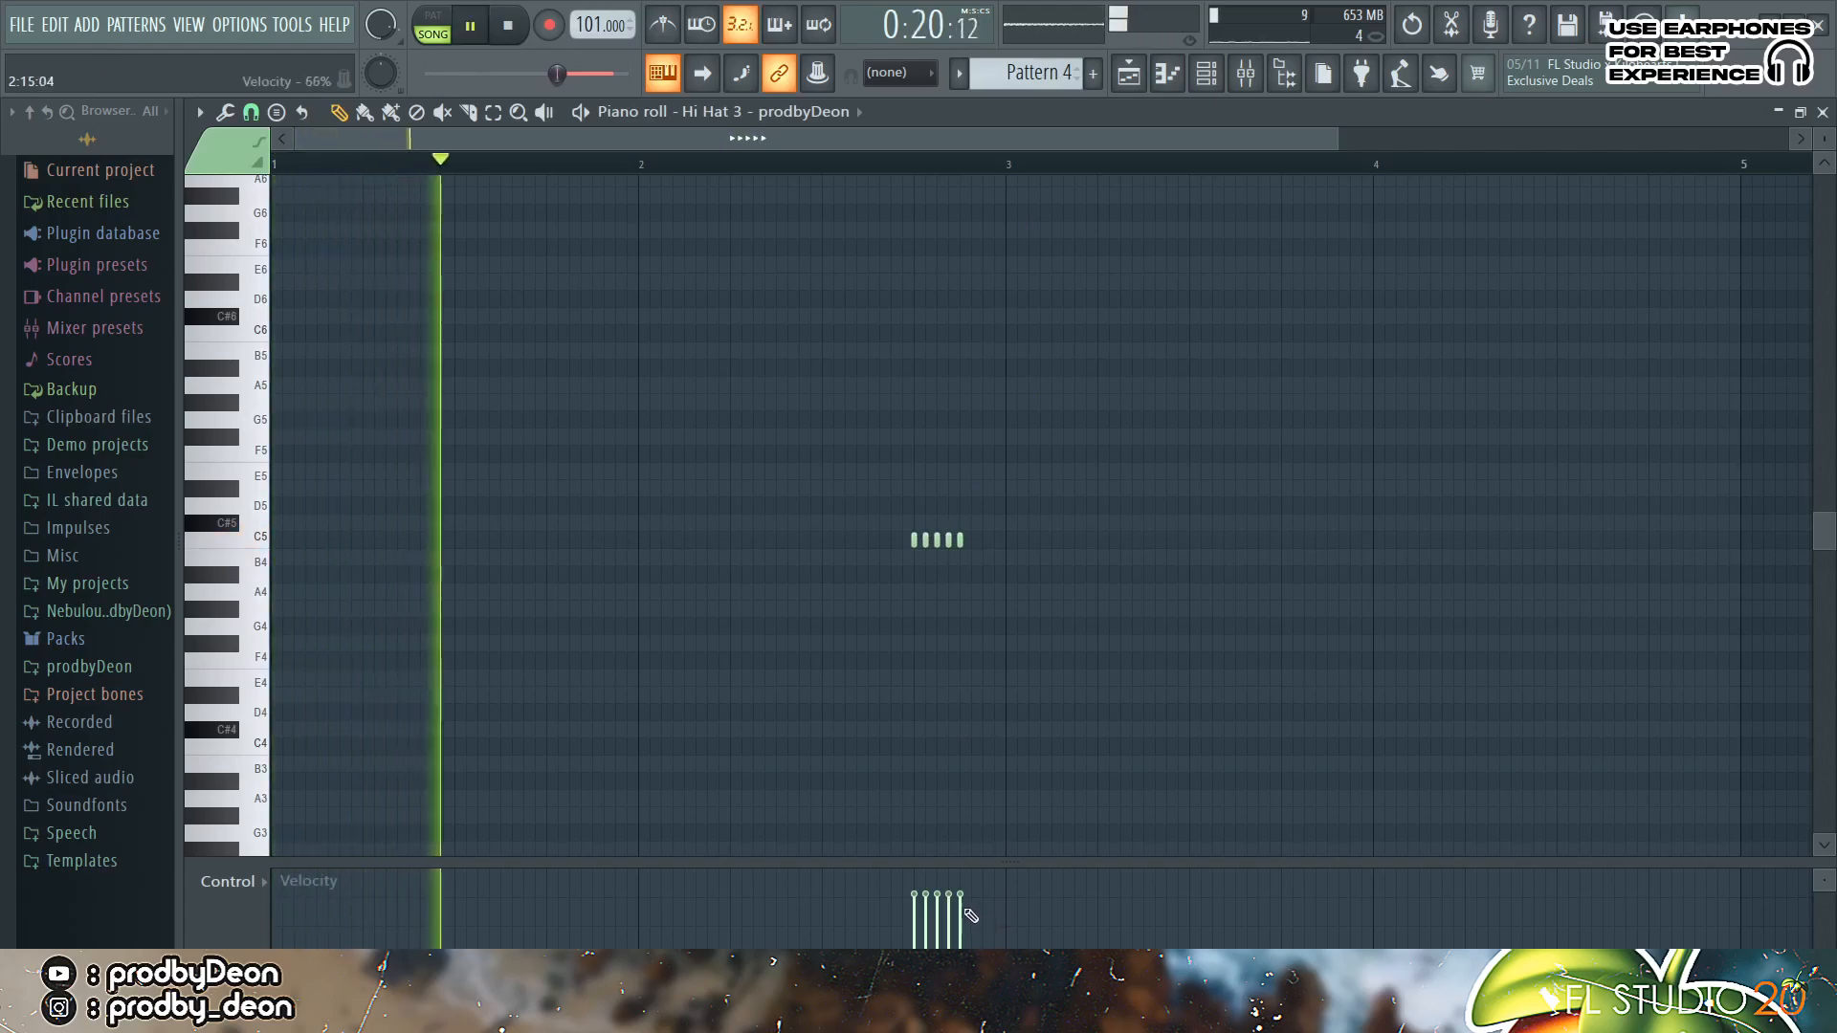
left_click_drag(961, 893, 911, 937)
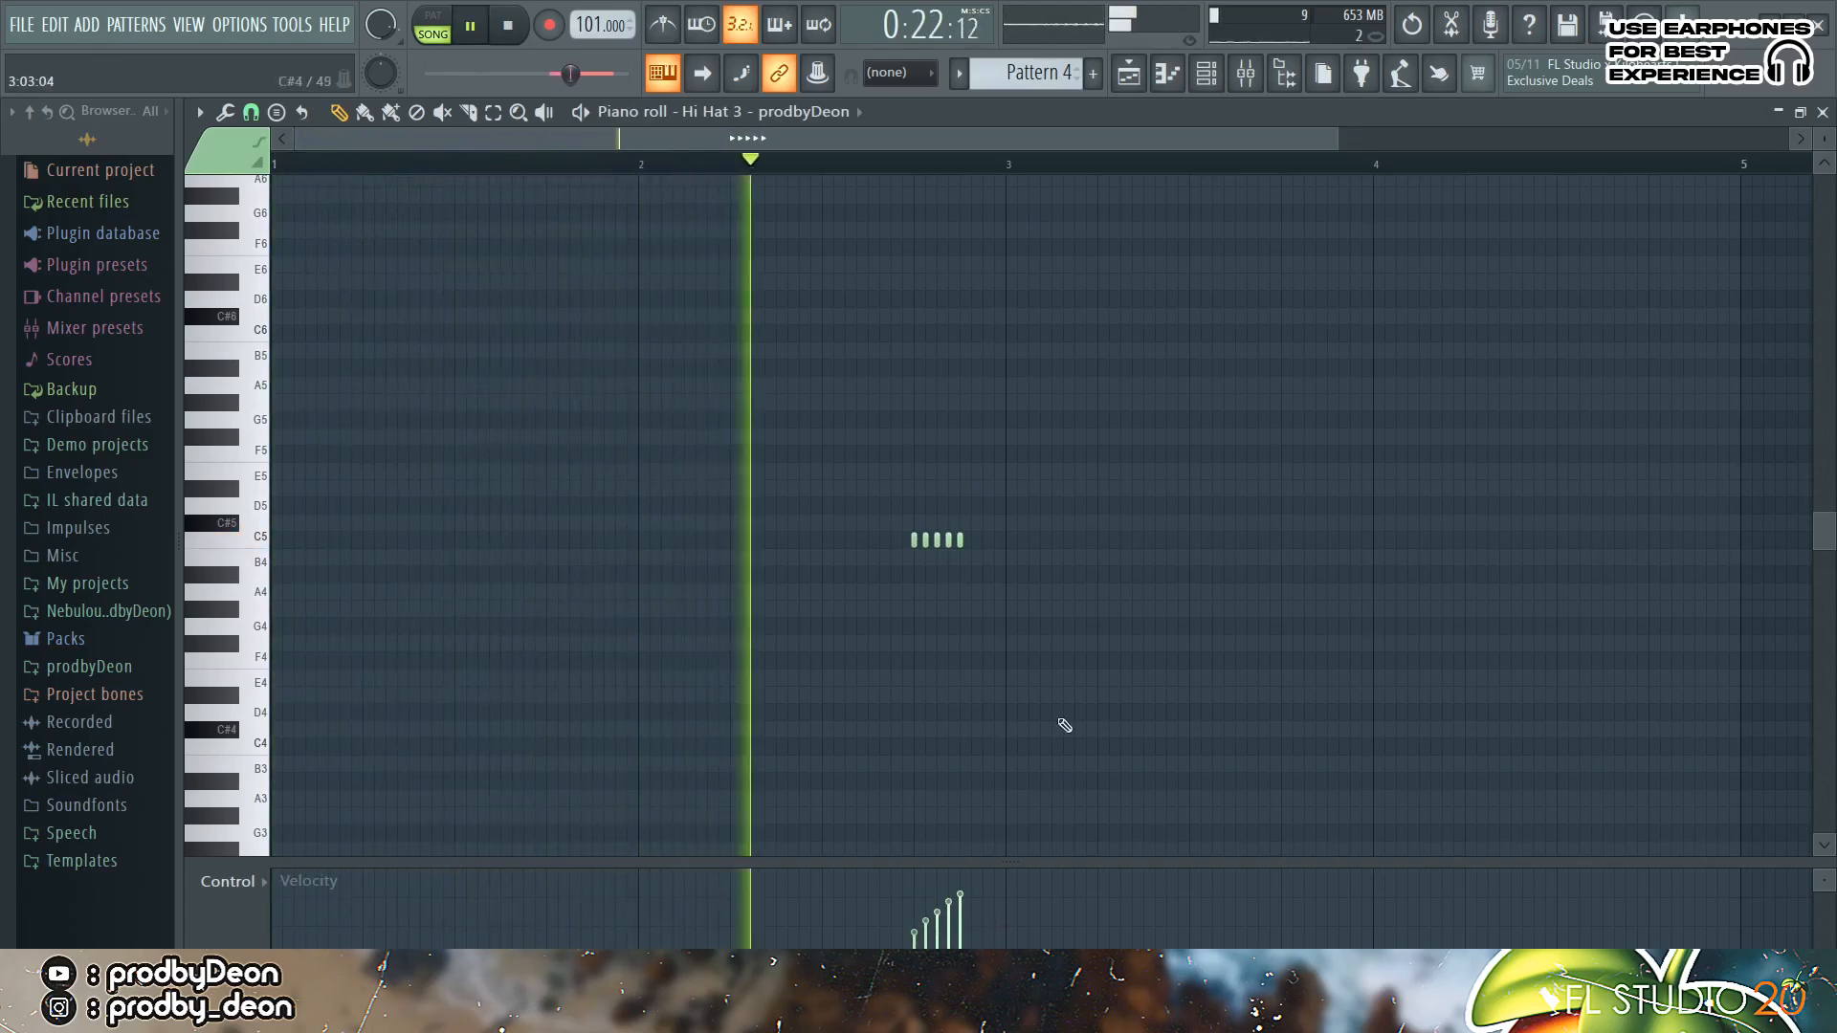
key("space")
Step: Tighten the hi-hat roll to five closely spaced C5 notes by filling the first gaps and removing the note before the final hit
left_click_drag(1334, 136, 578, 136)
left_click_drag(571, 136, 914, 403)
left_click(835, 540)
left_click(880, 541)
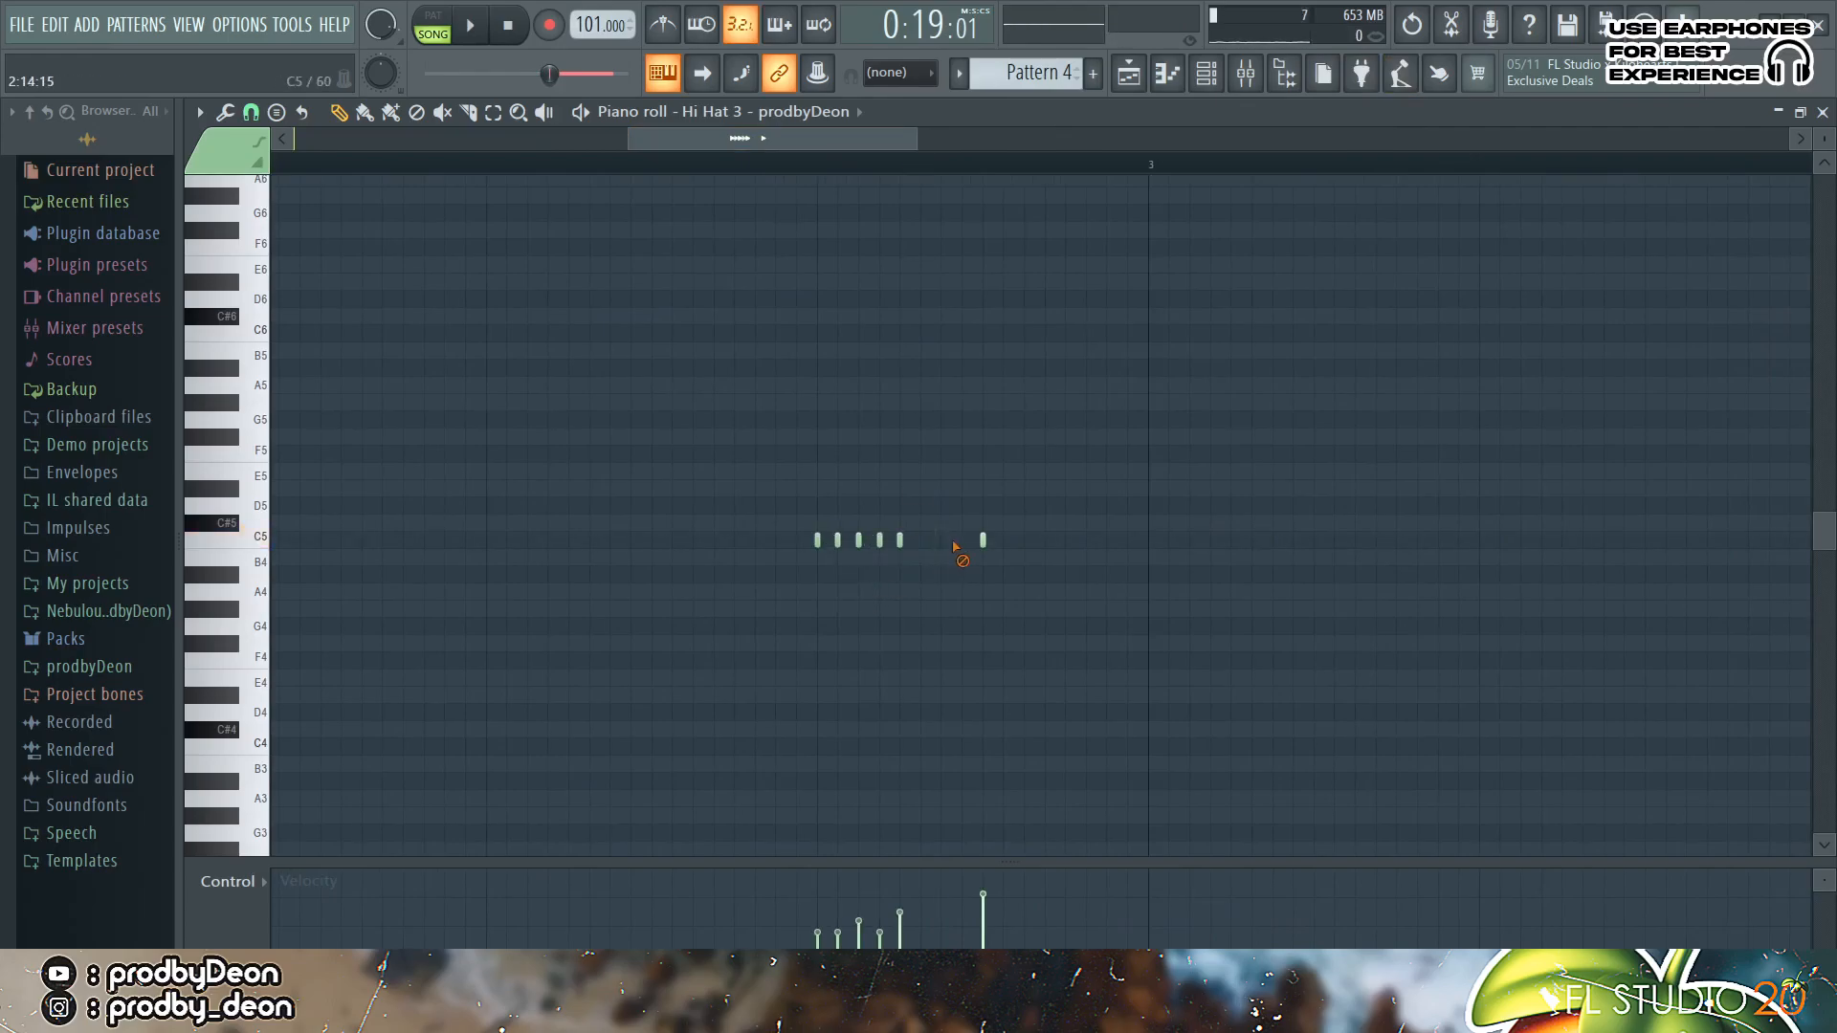
Step: Redraw the velocities of the five-note hi-hat roll as a rising ramp and listen to it
left_click_drag(900, 904, 827, 937)
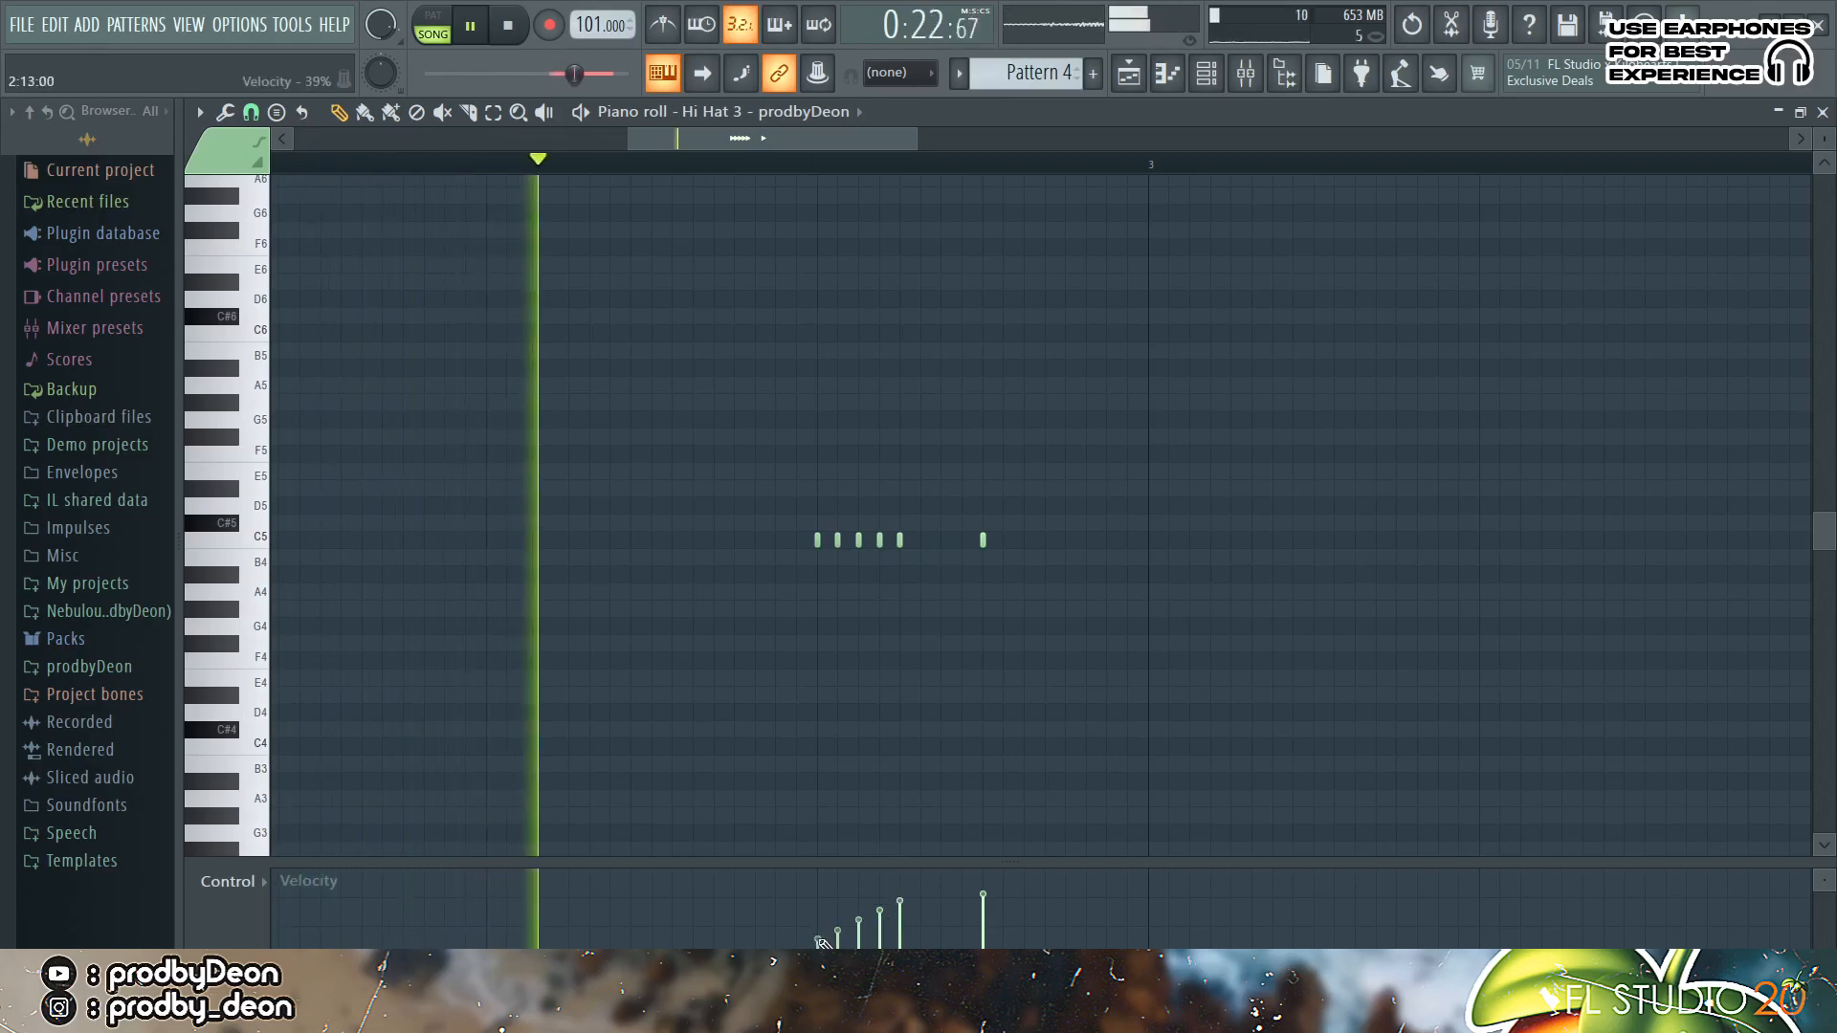
key("space")
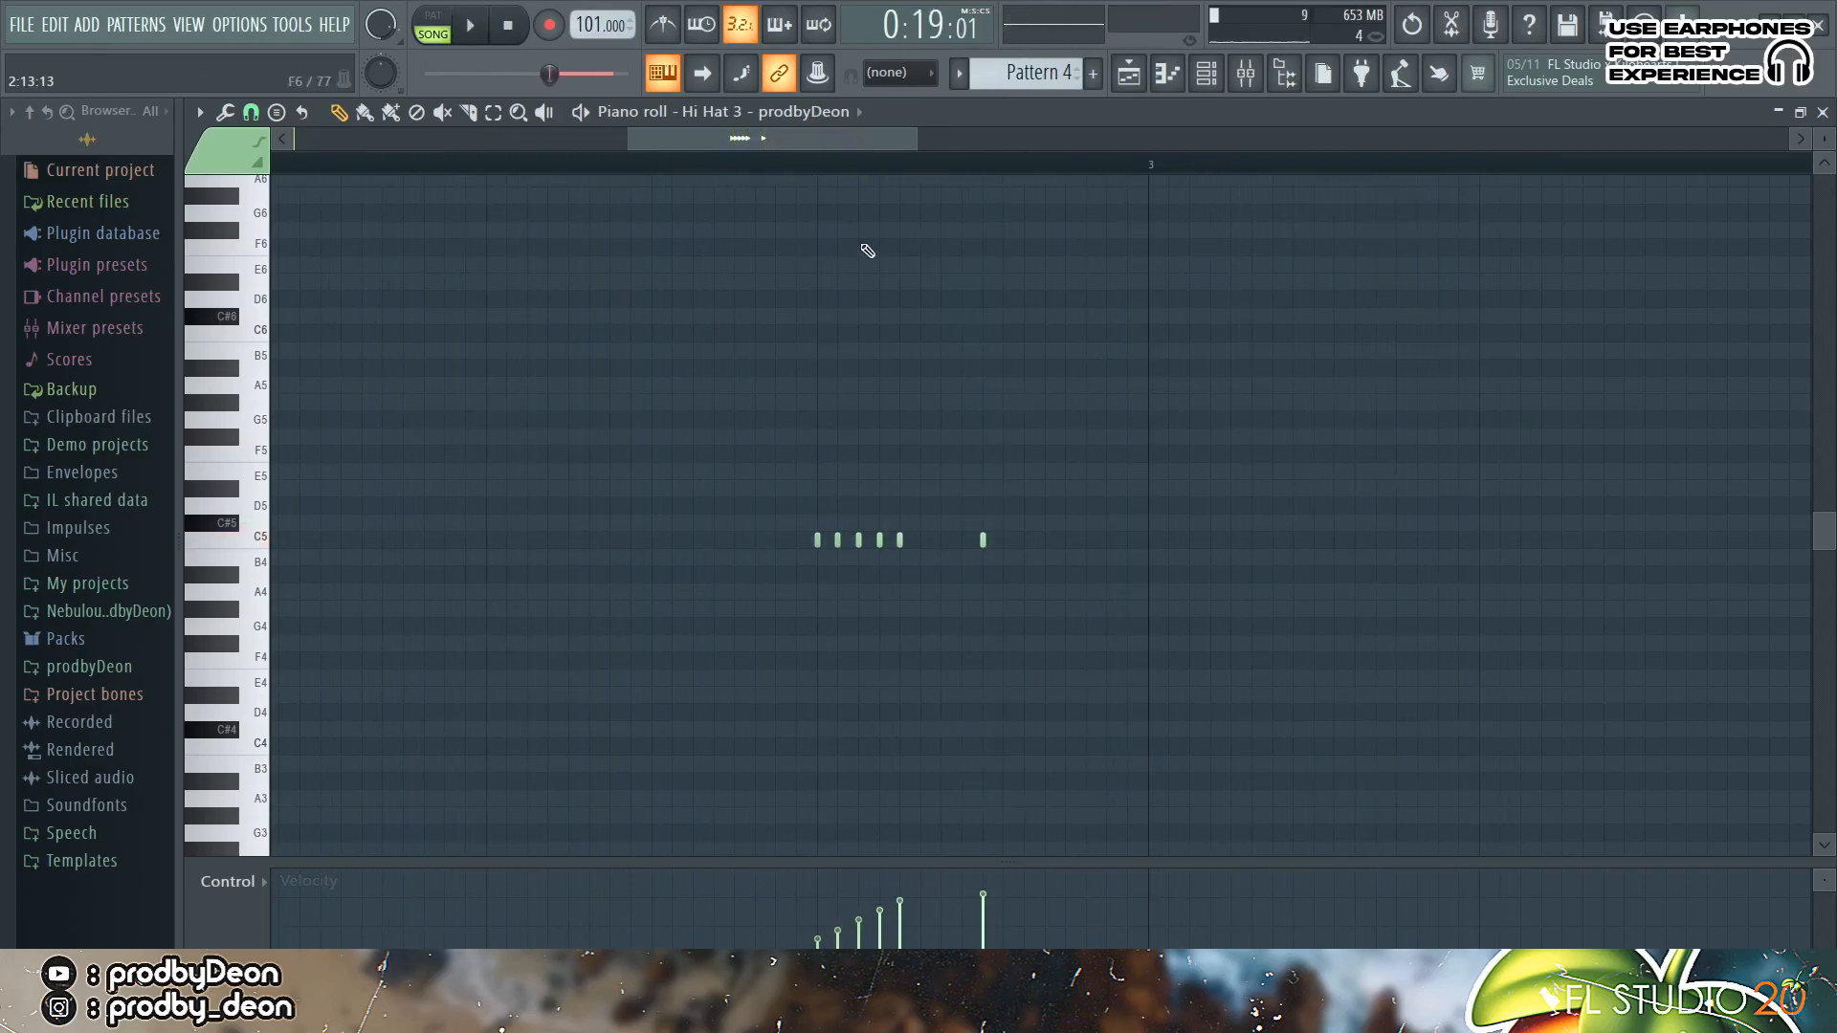
left_click_drag(915, 144, 1301, 144)
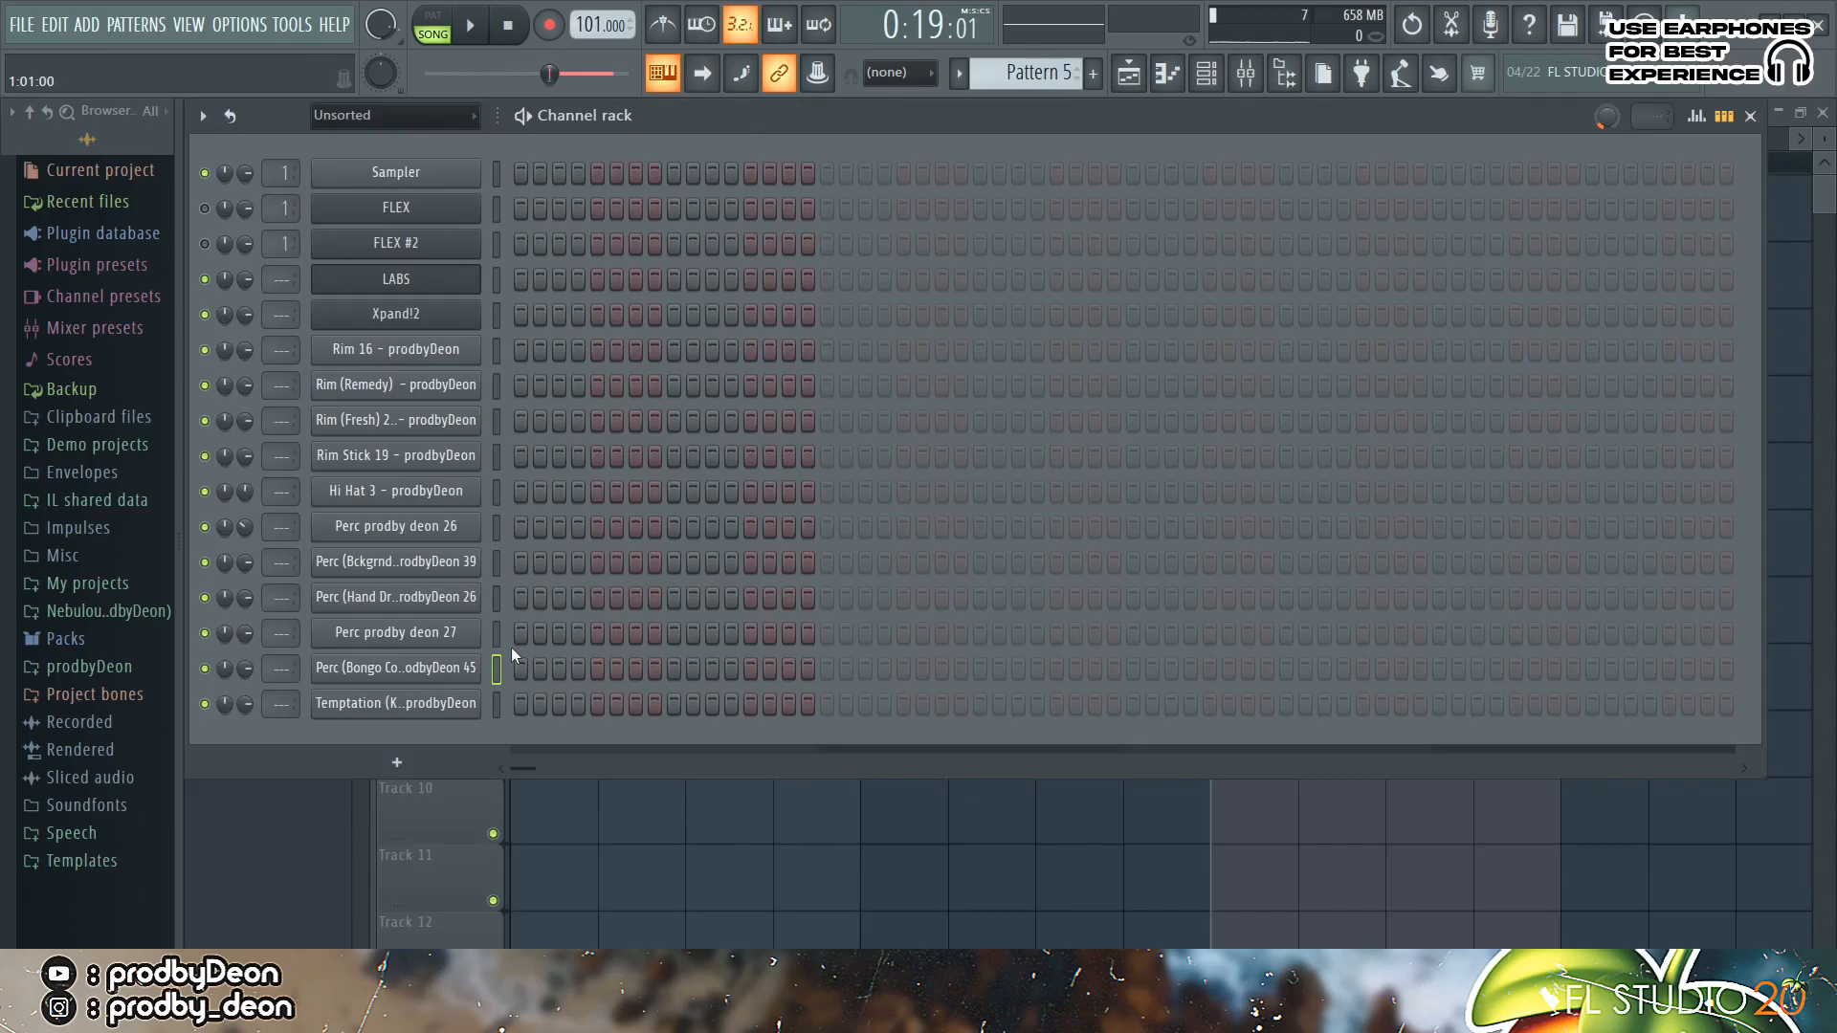
Step: Audition the Perc (Bckgrnd) 39 sample and place a hit on step 7 of its channel in Pattern 5
left_click(497, 562)
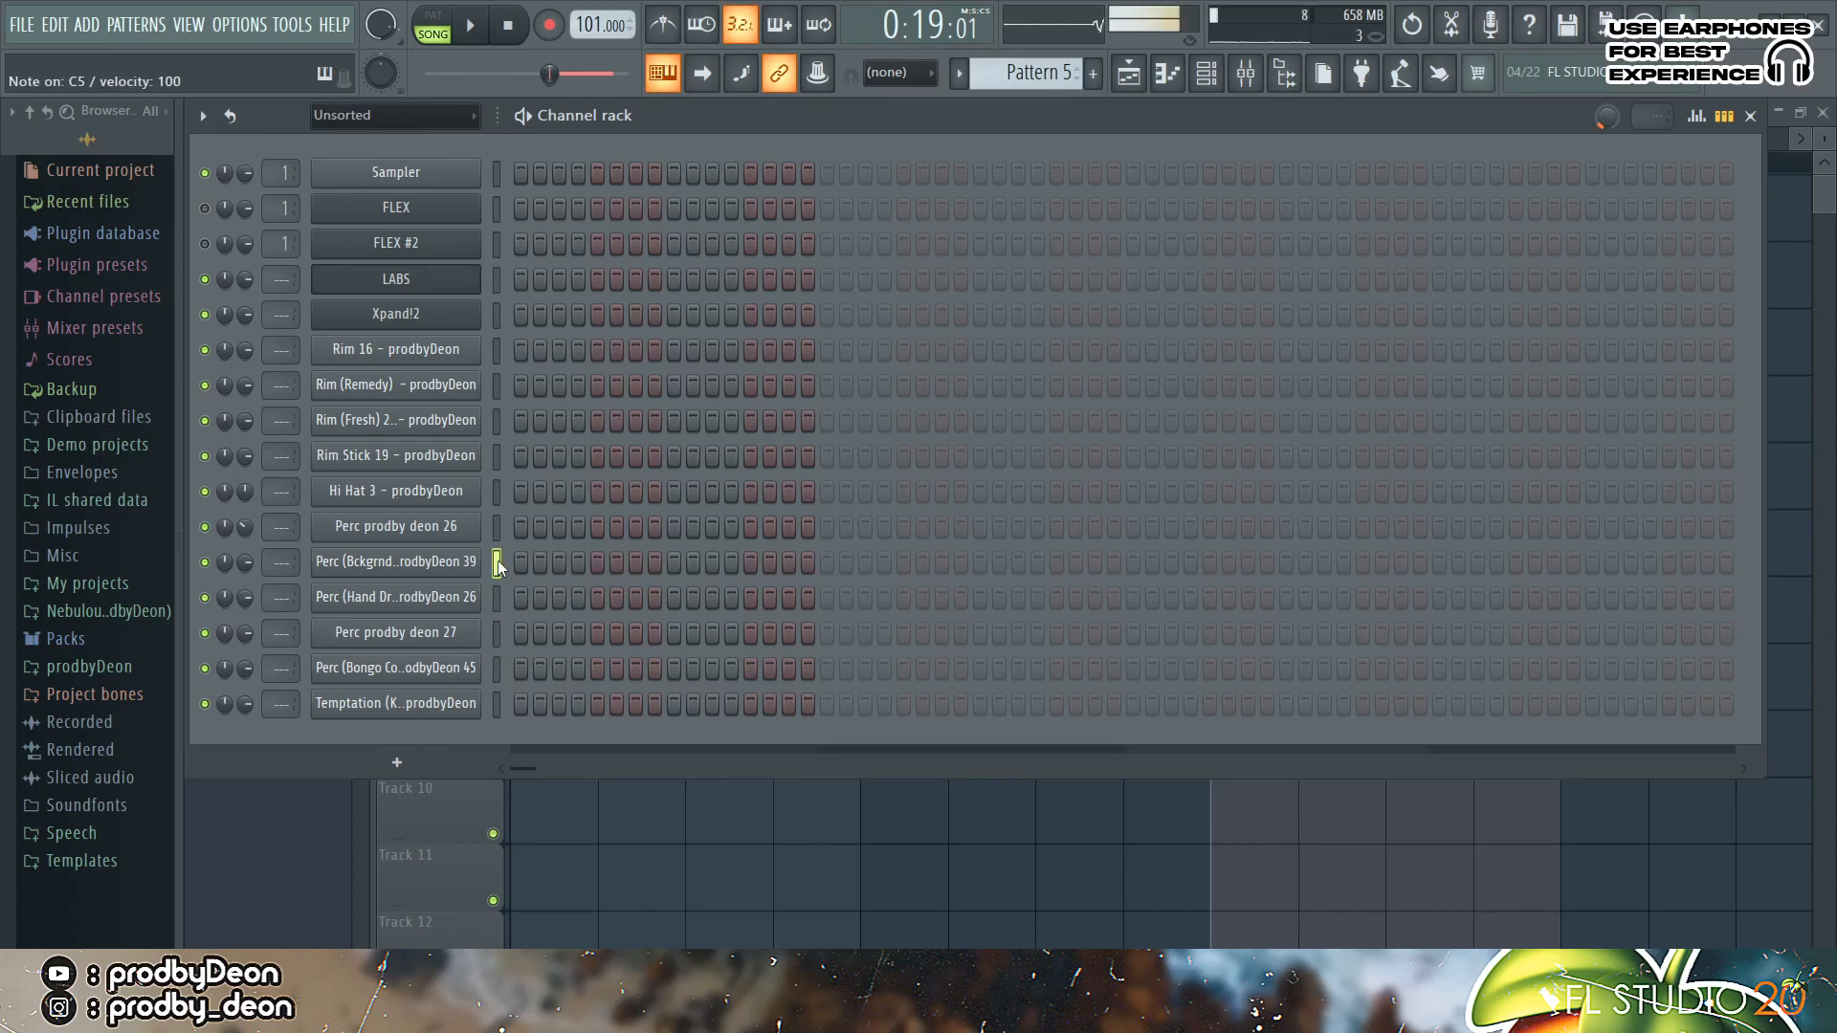
left_click(634, 561)
key("space")
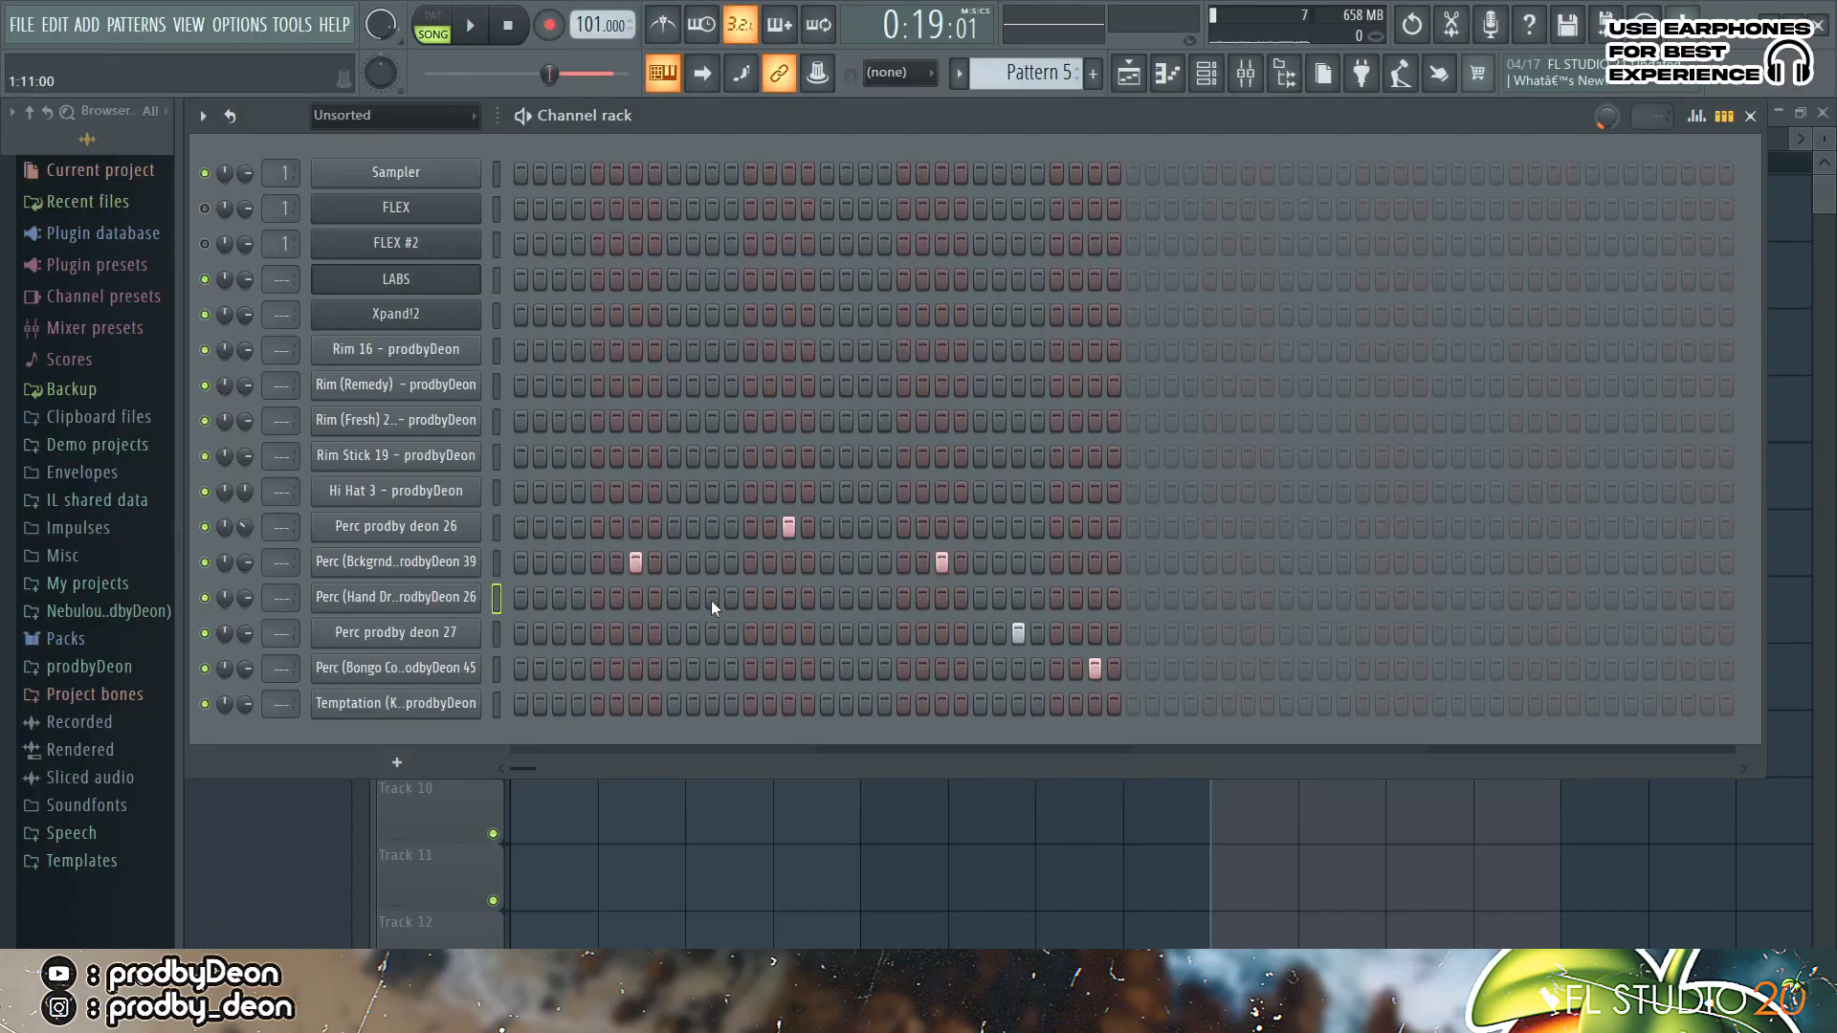
Step: Program the Perc (Hand Dr) 26 channel on steps 11 and 27 of Pattern 5 and listen to the percussion
left_click(710, 600)
key("space")
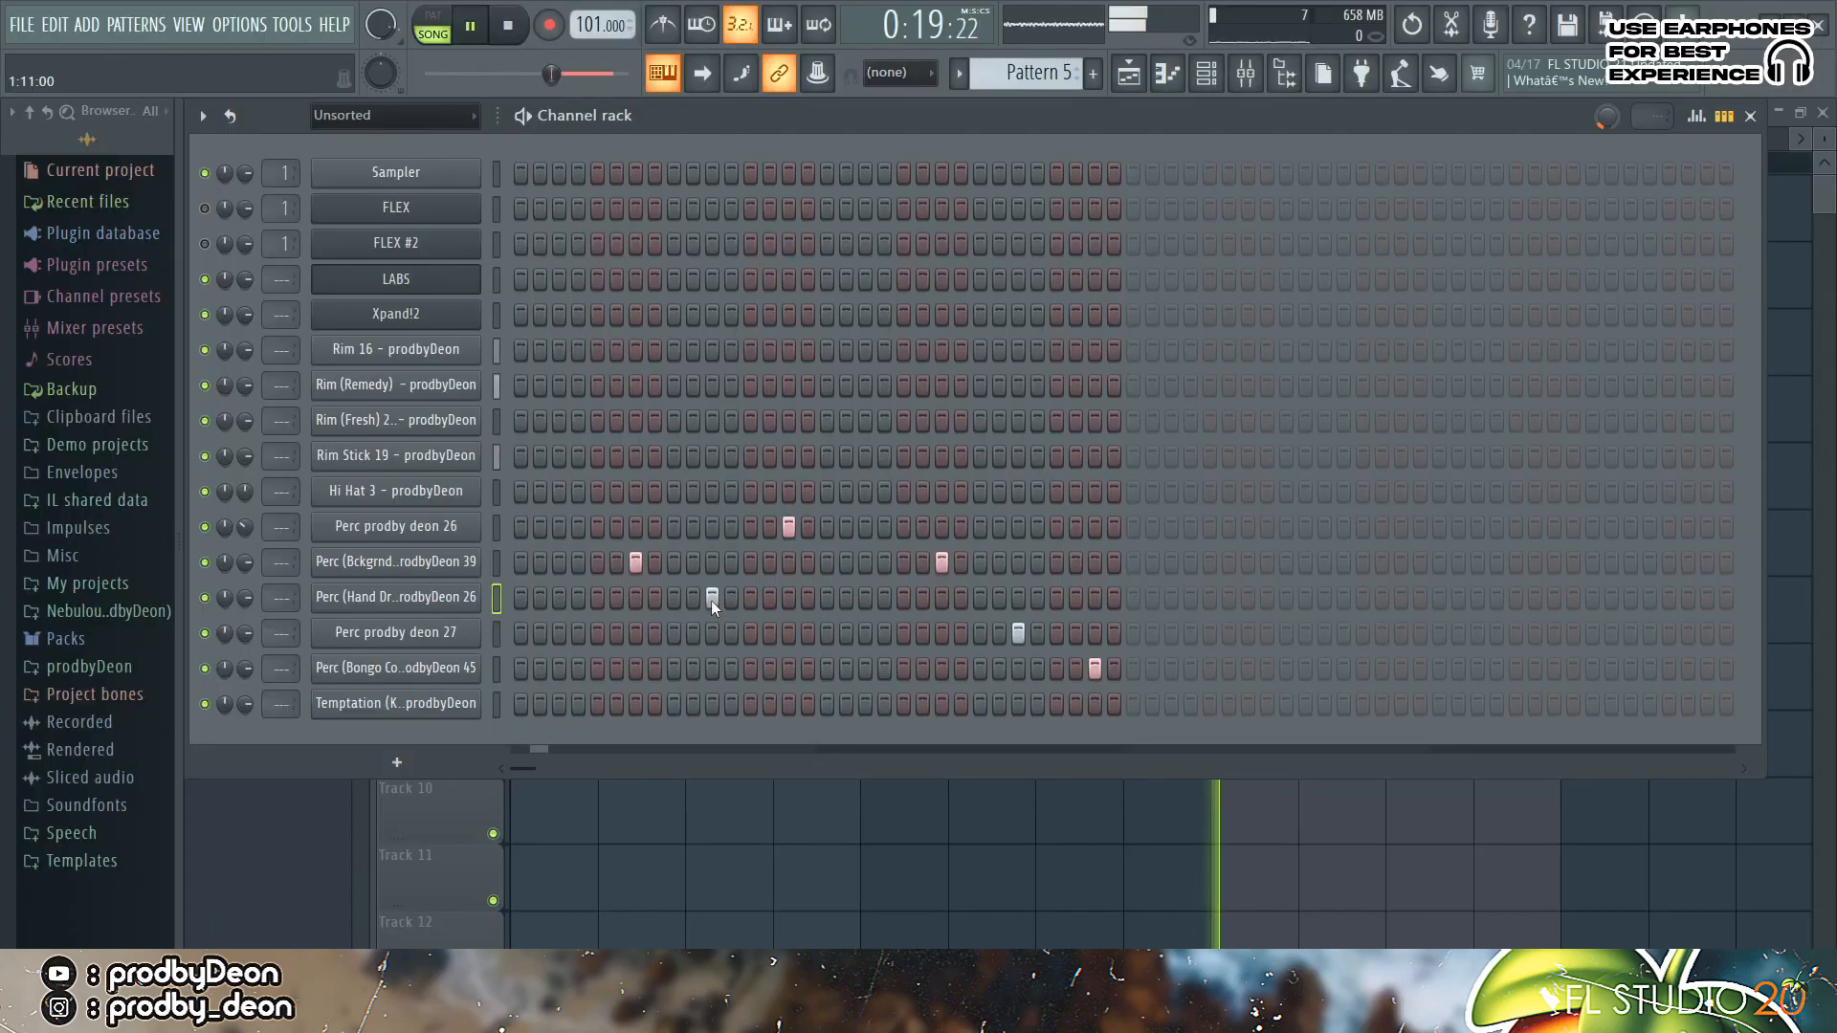
left_click(1018, 596)
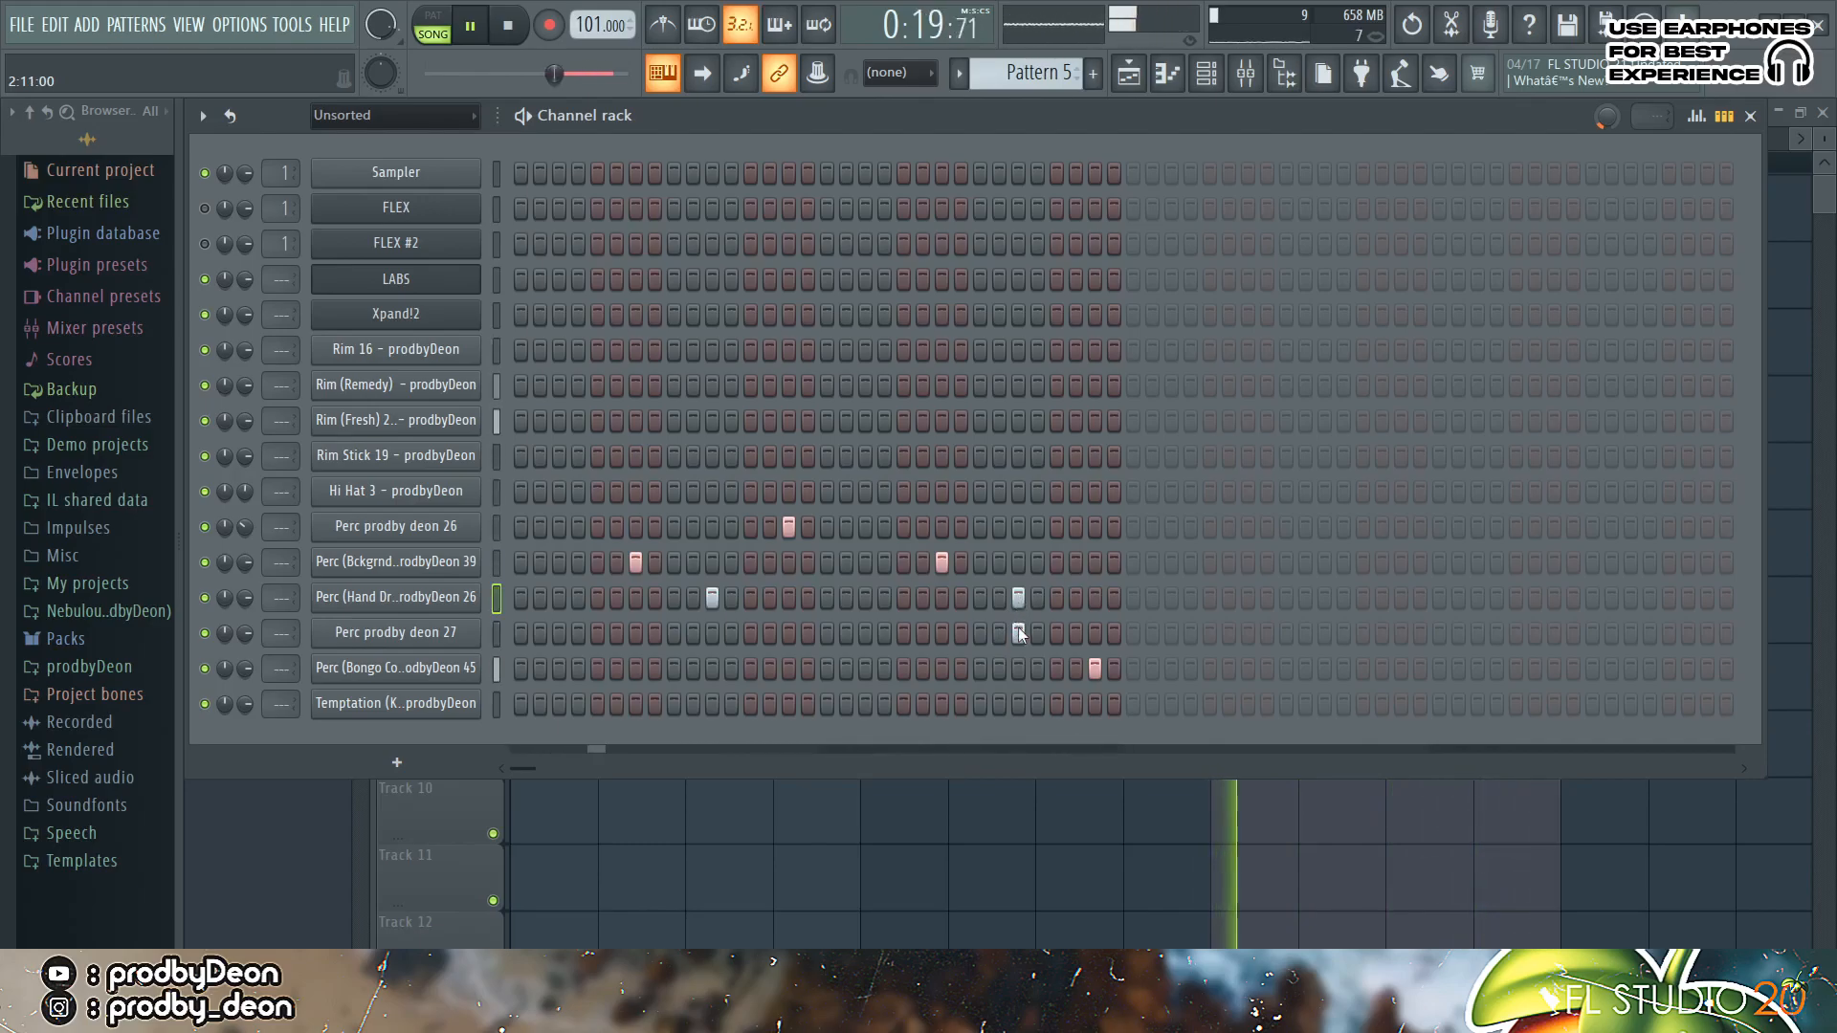
key("space")
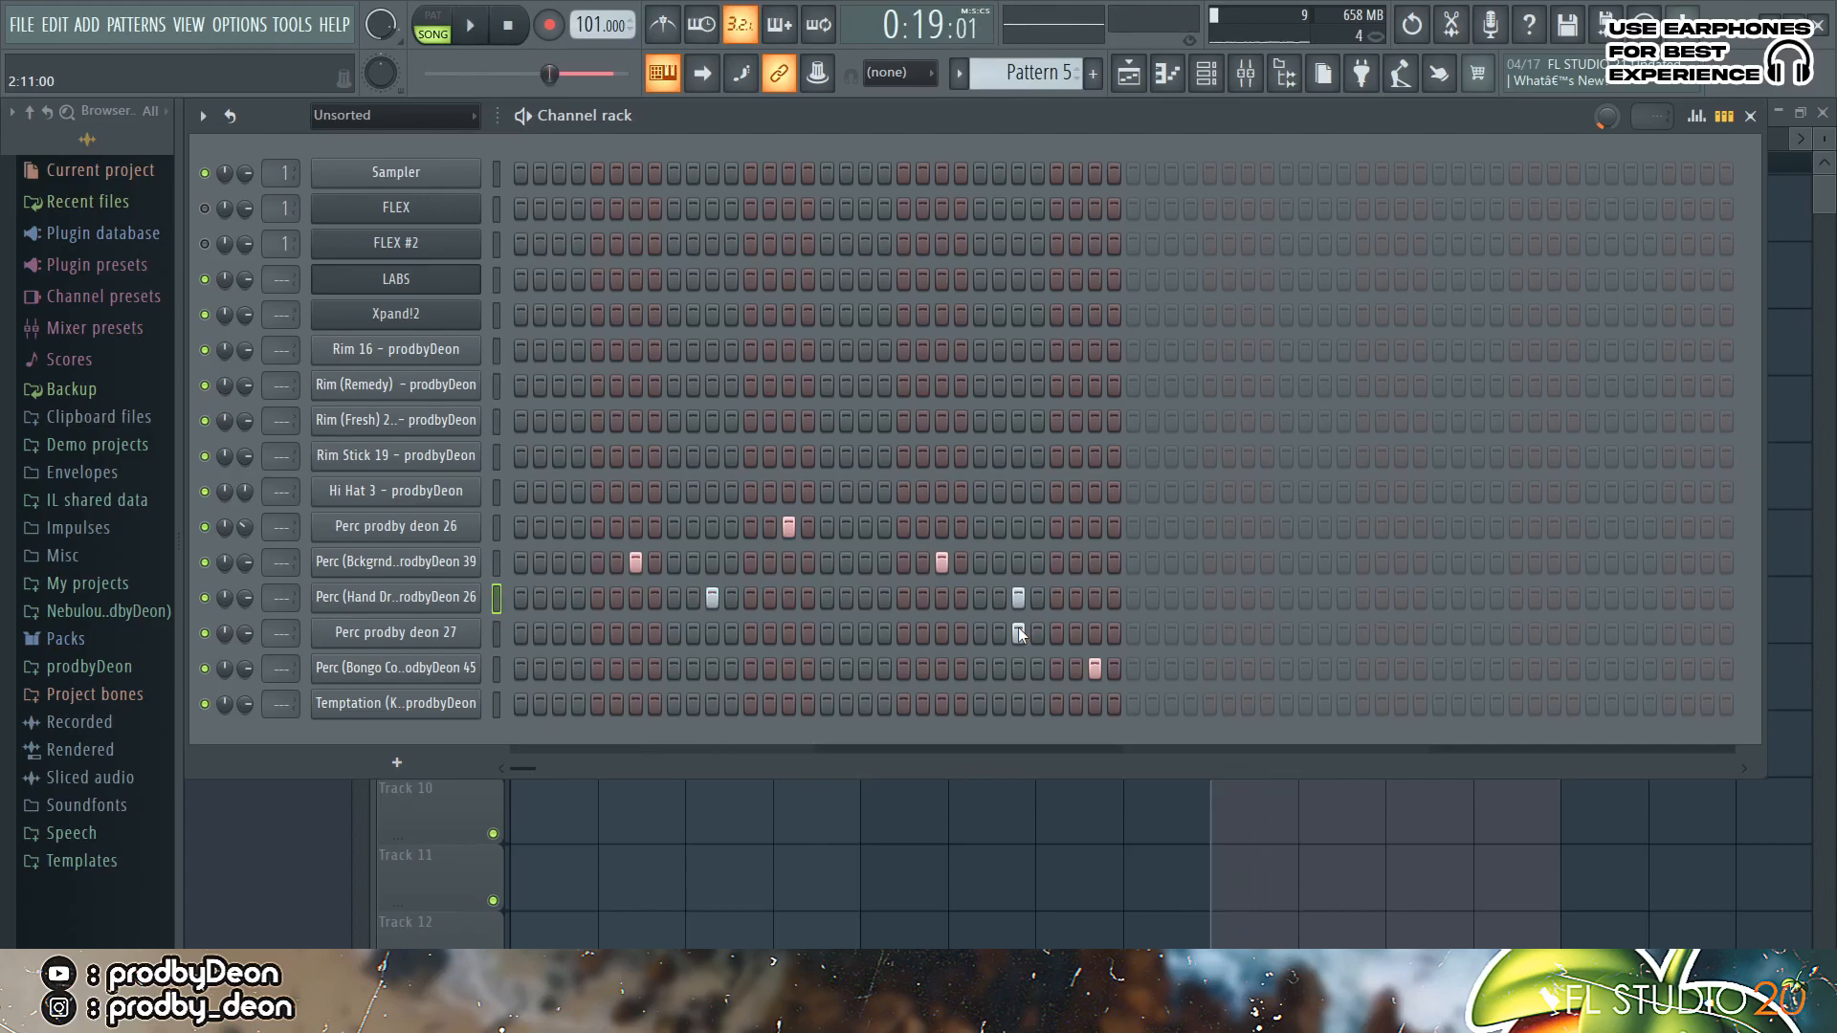
Step: Normalize the Temptation (Kick) sample and fill its channel with a hit every 4 steps in Pattern 6
left_click(486, 704)
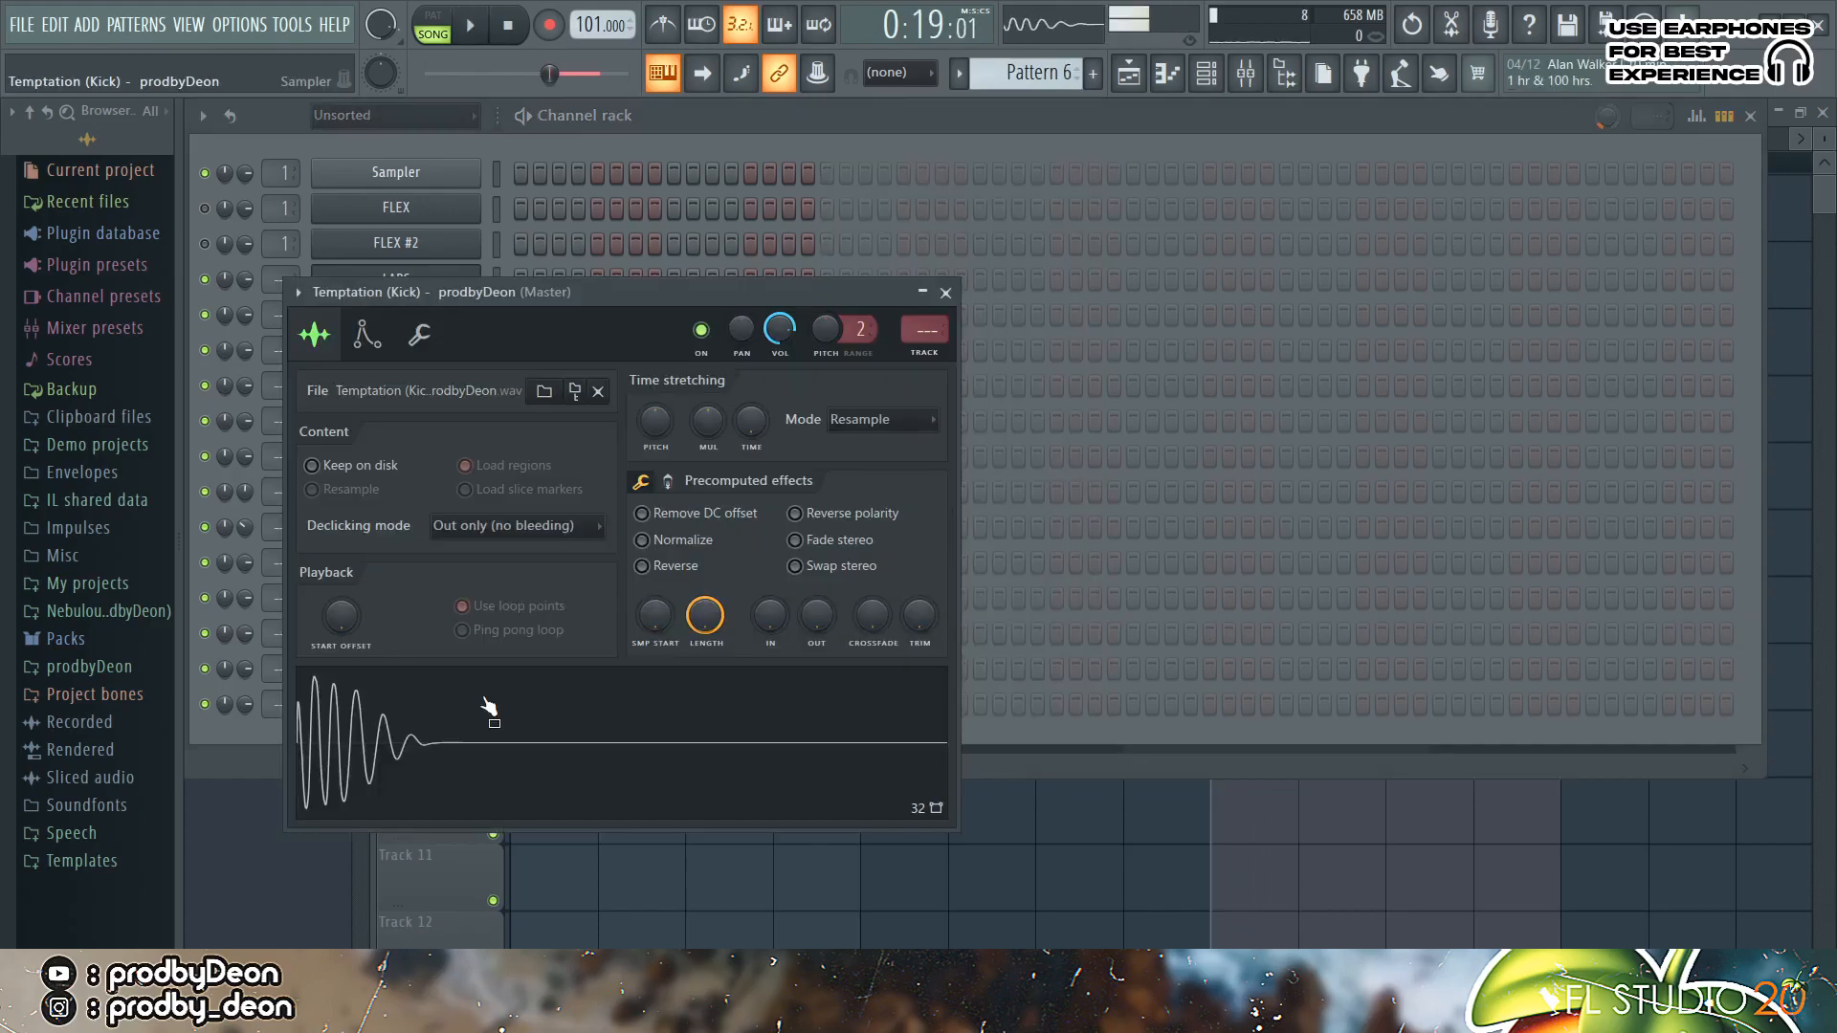
left_click(671, 540)
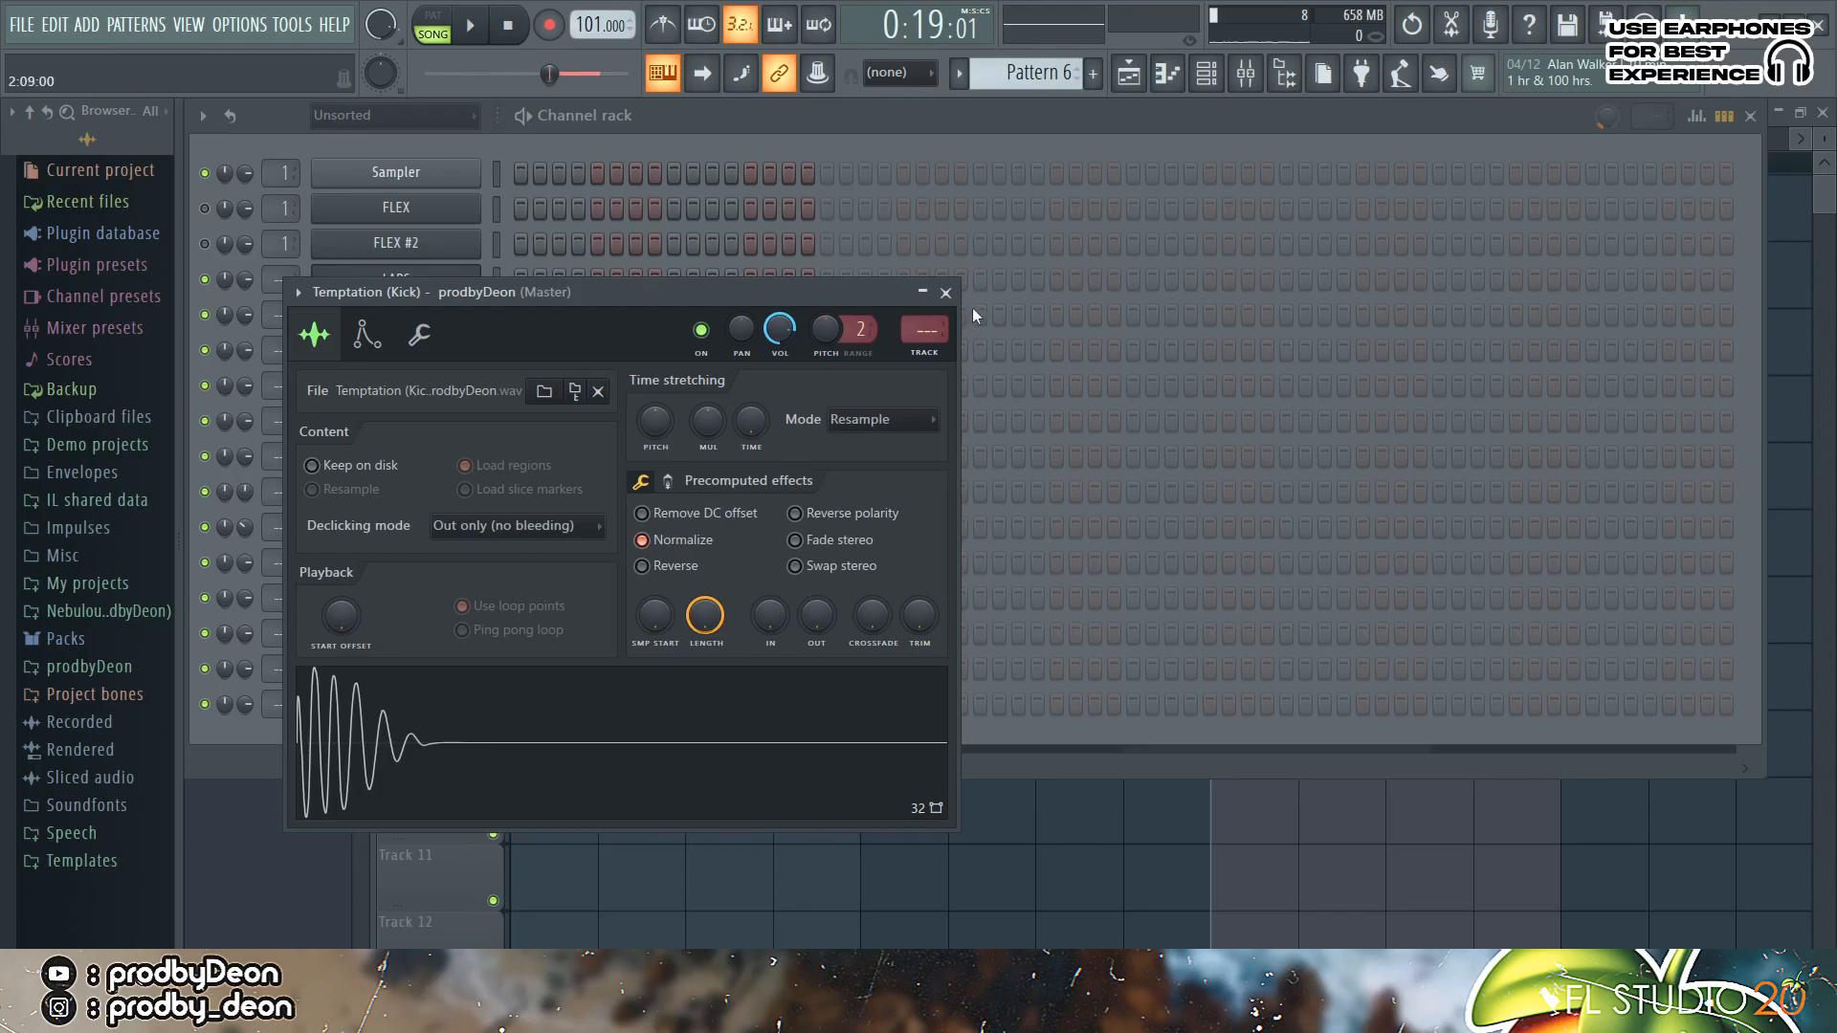
left_click(946, 292)
right_click(484, 658)
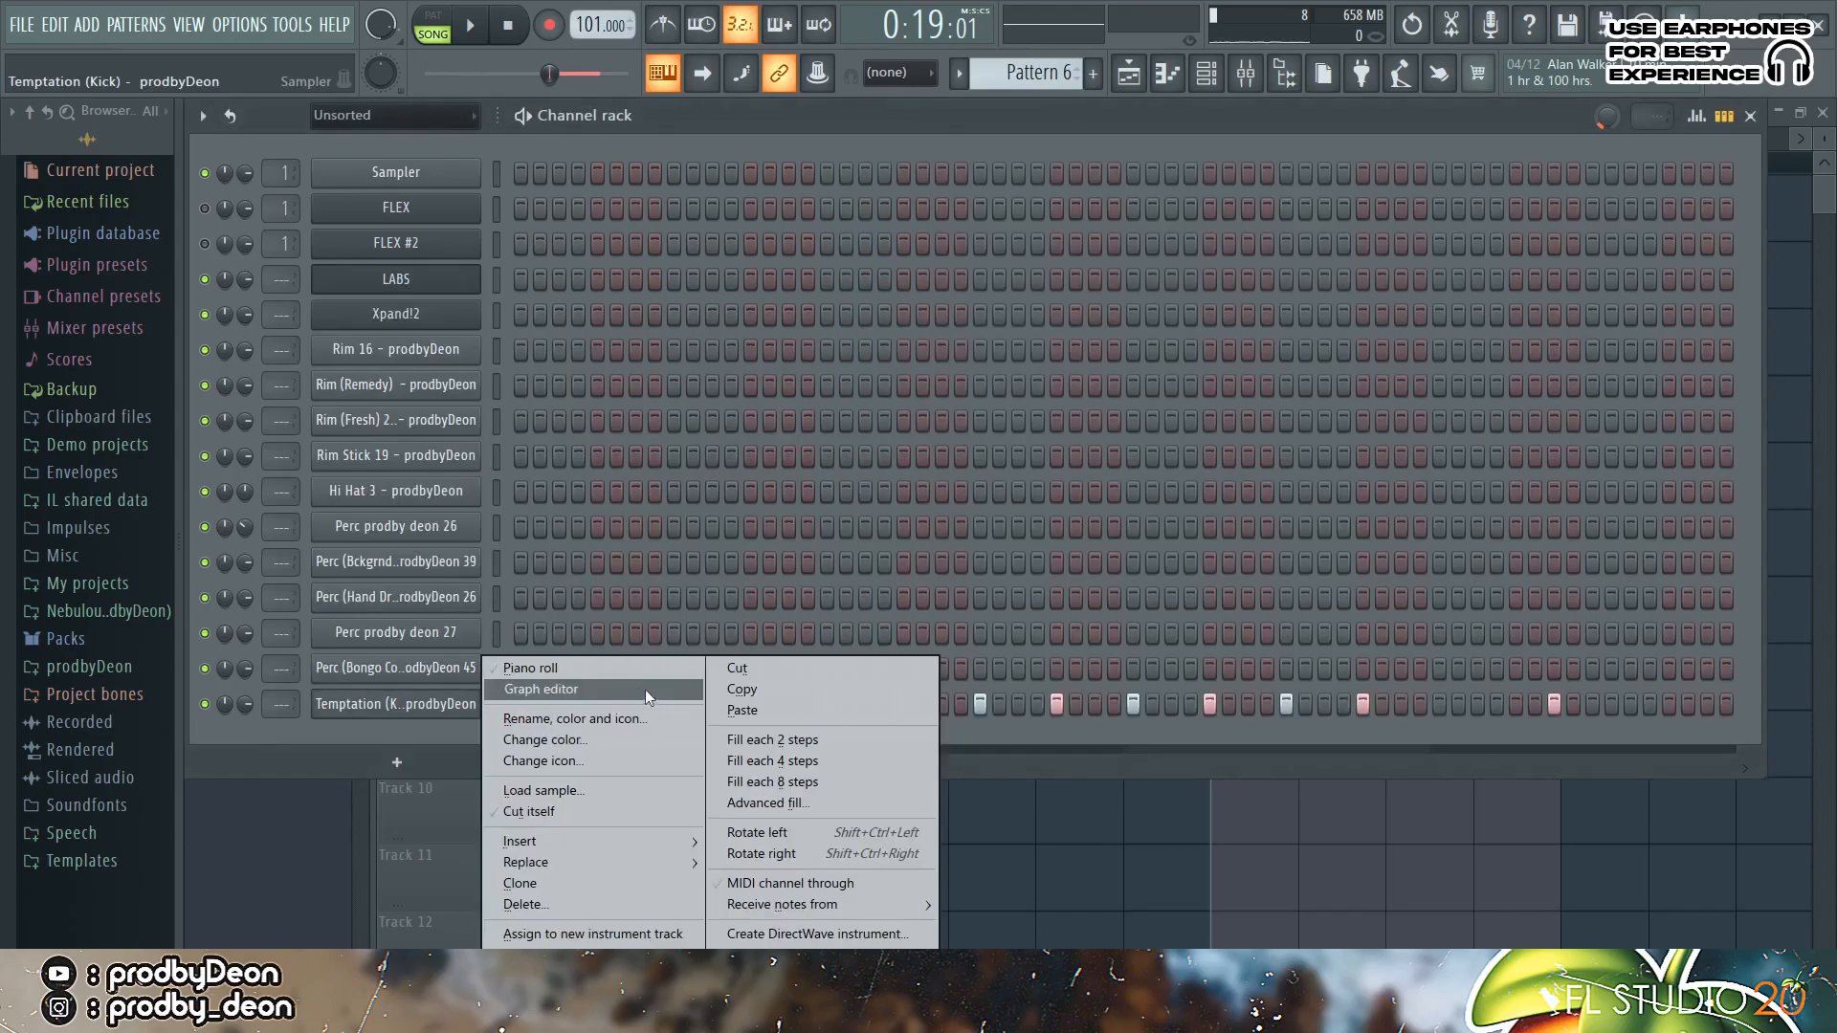
left_click(725, 760)
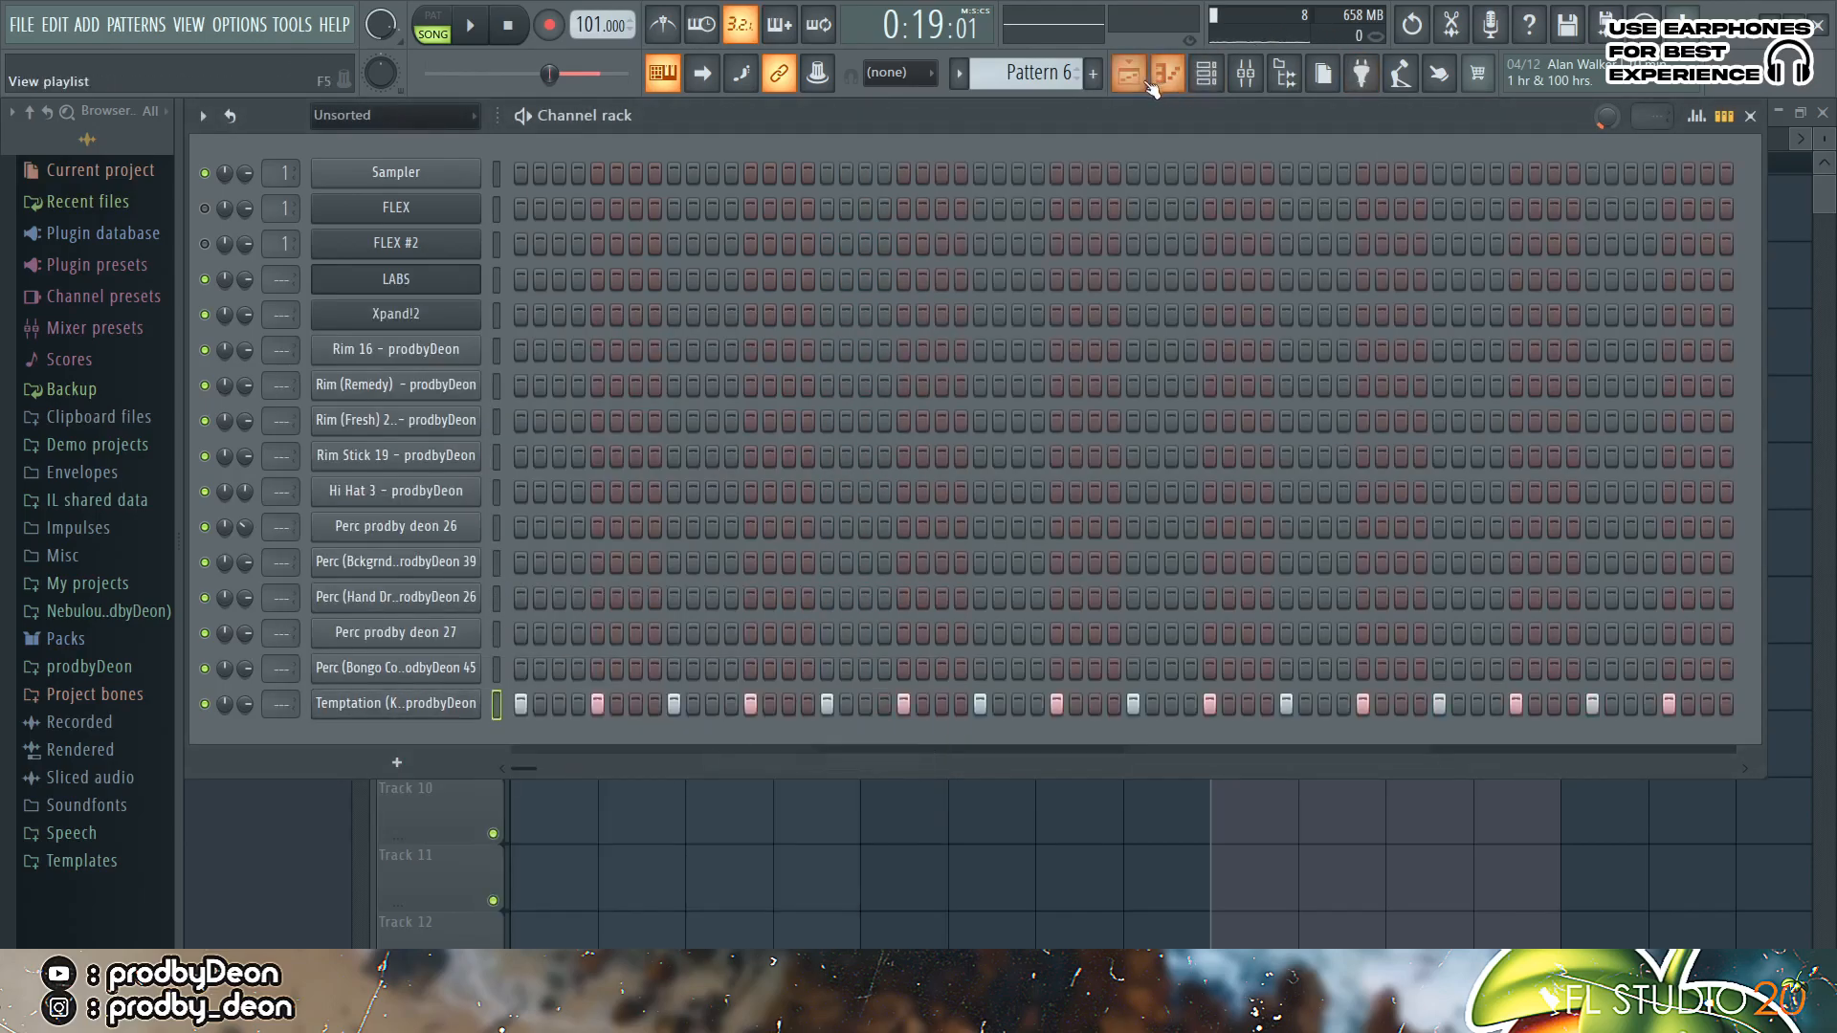
Step: Place Pattern 6 on Track 7 at bar 9, delete the second Pattern 5 clip on Track 6 and play the loop
left_click(1134, 81)
left_click(1242, 603)
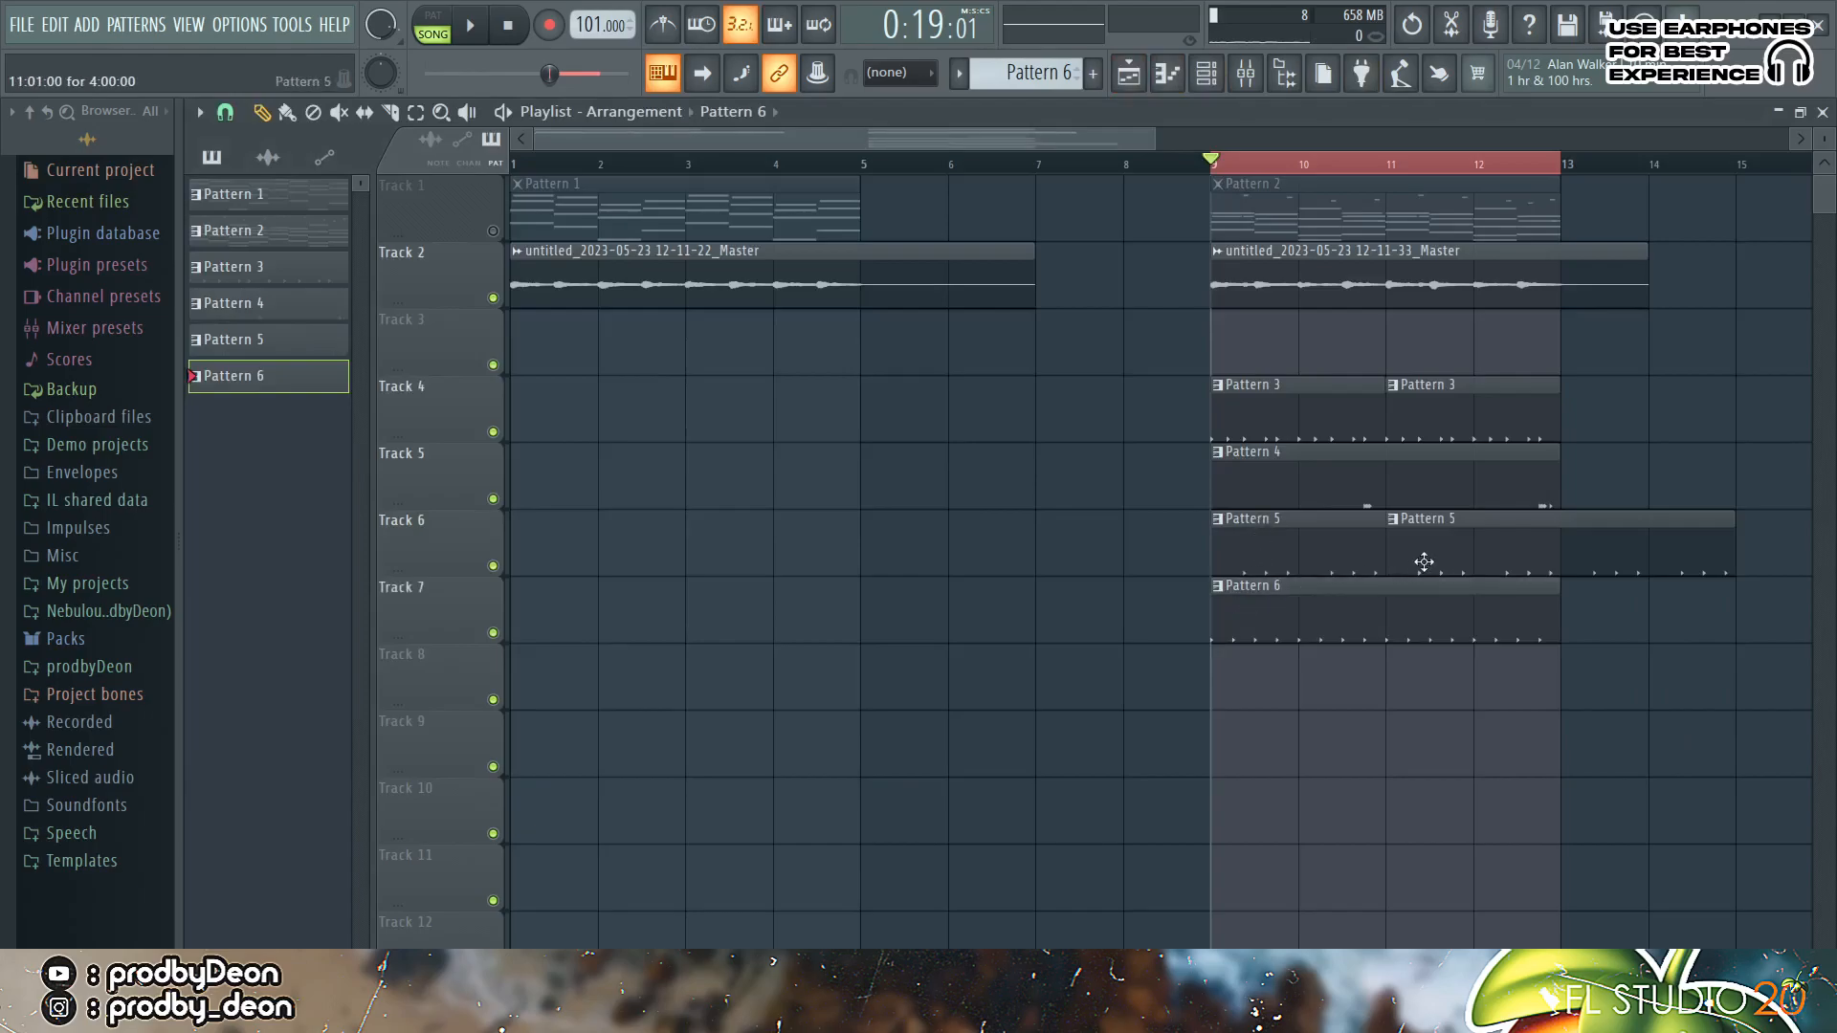
right_click(1435, 555)
key("space")
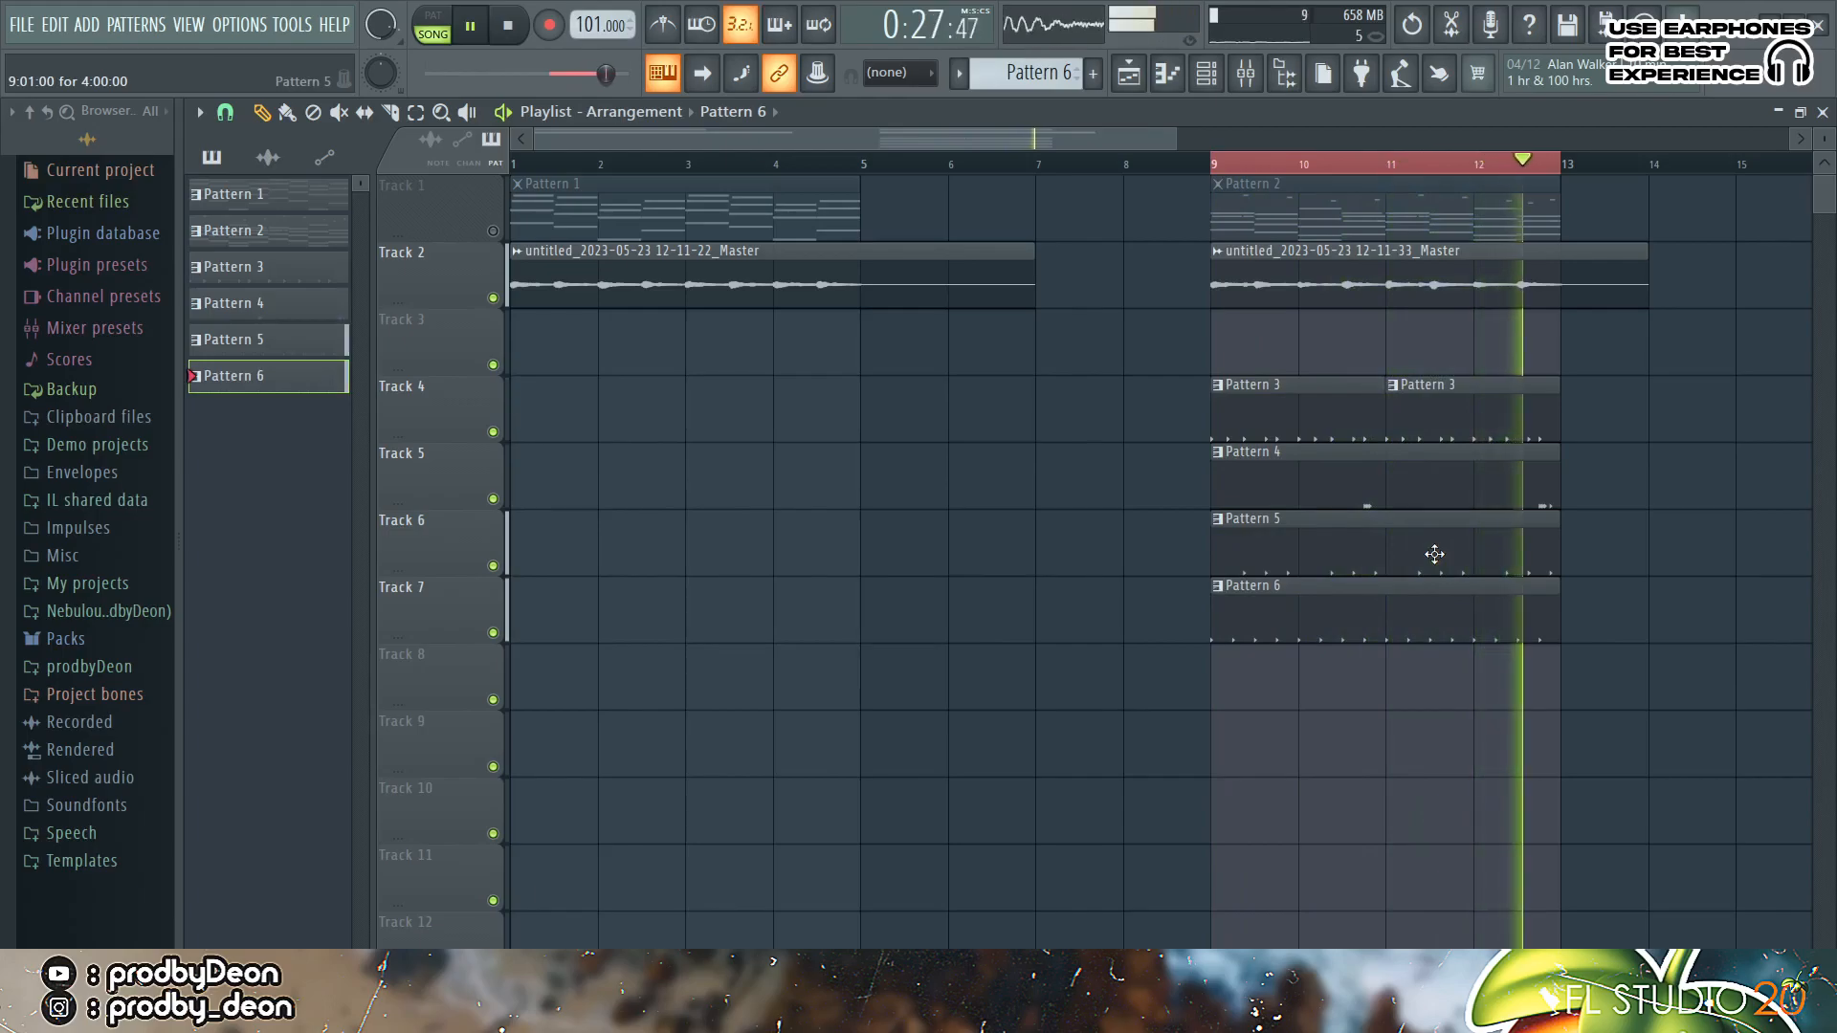
key("space")
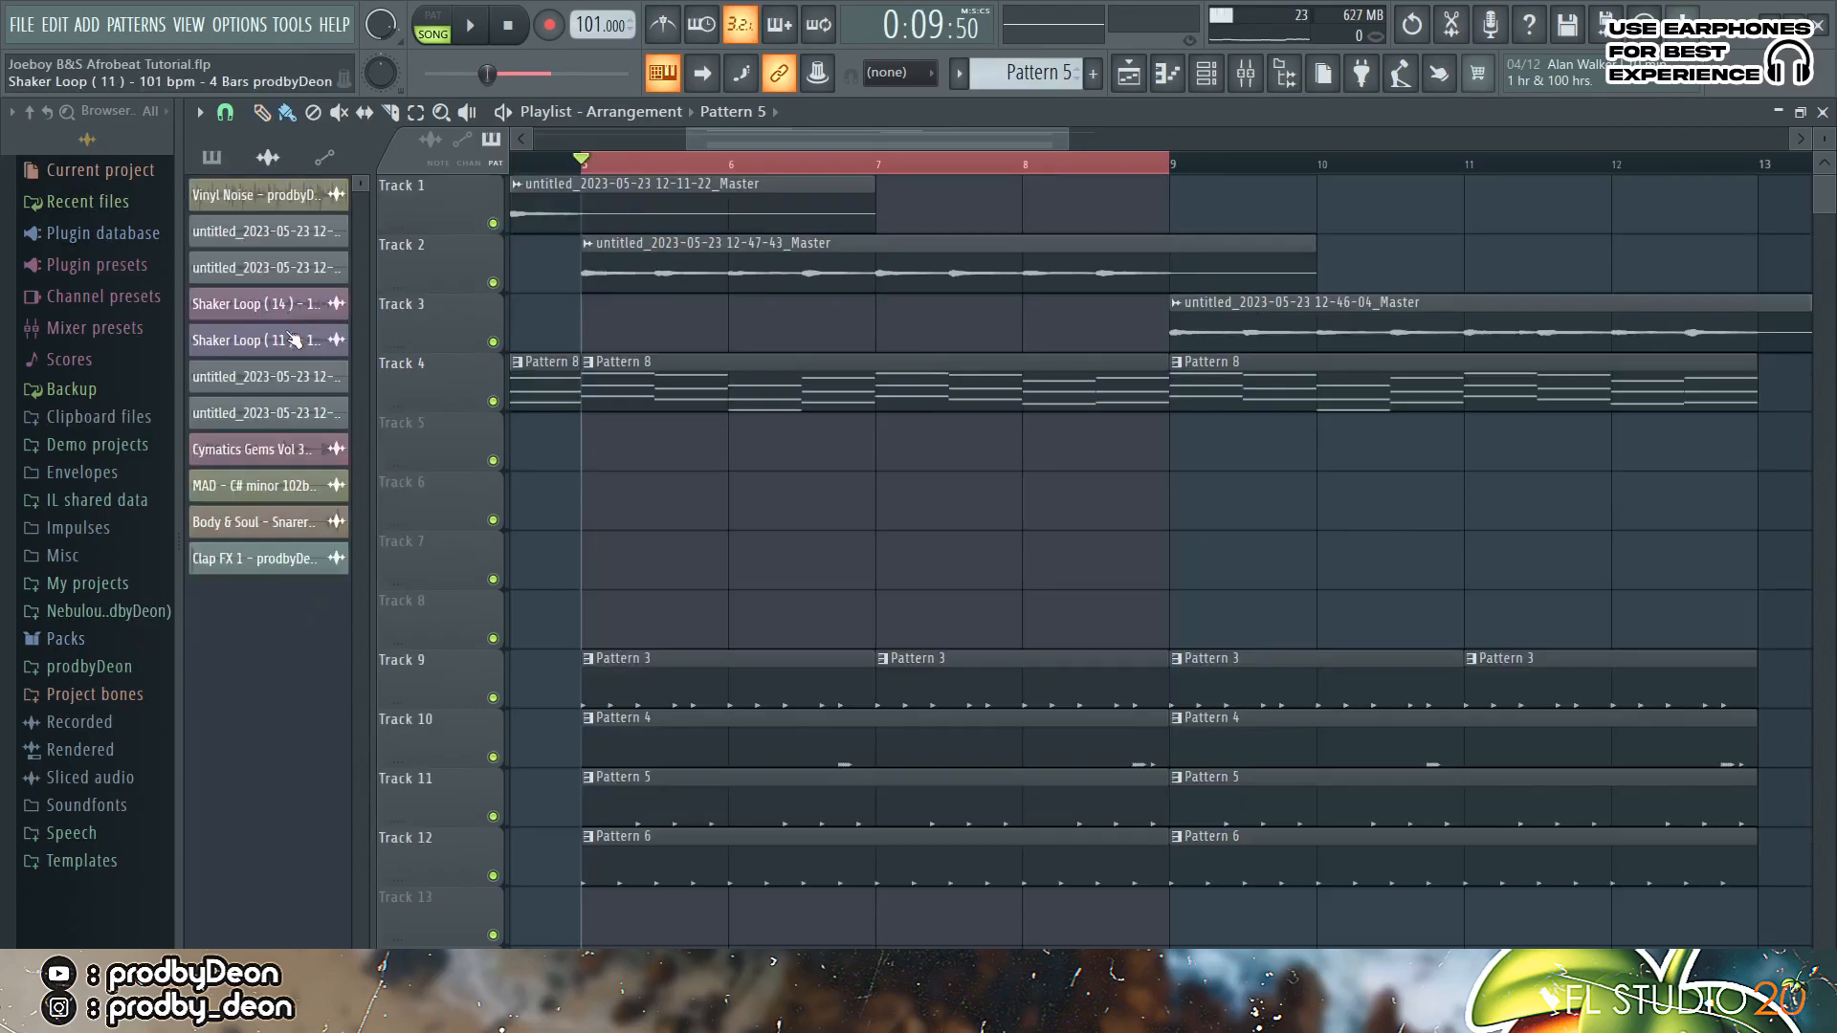
Step: Place Shaker Loop (11) on Track 8 and Shaker Loop (14) on Track 7 at bar 5, and check both loops' channel settings
left_click_drag(292, 340, 993, 616)
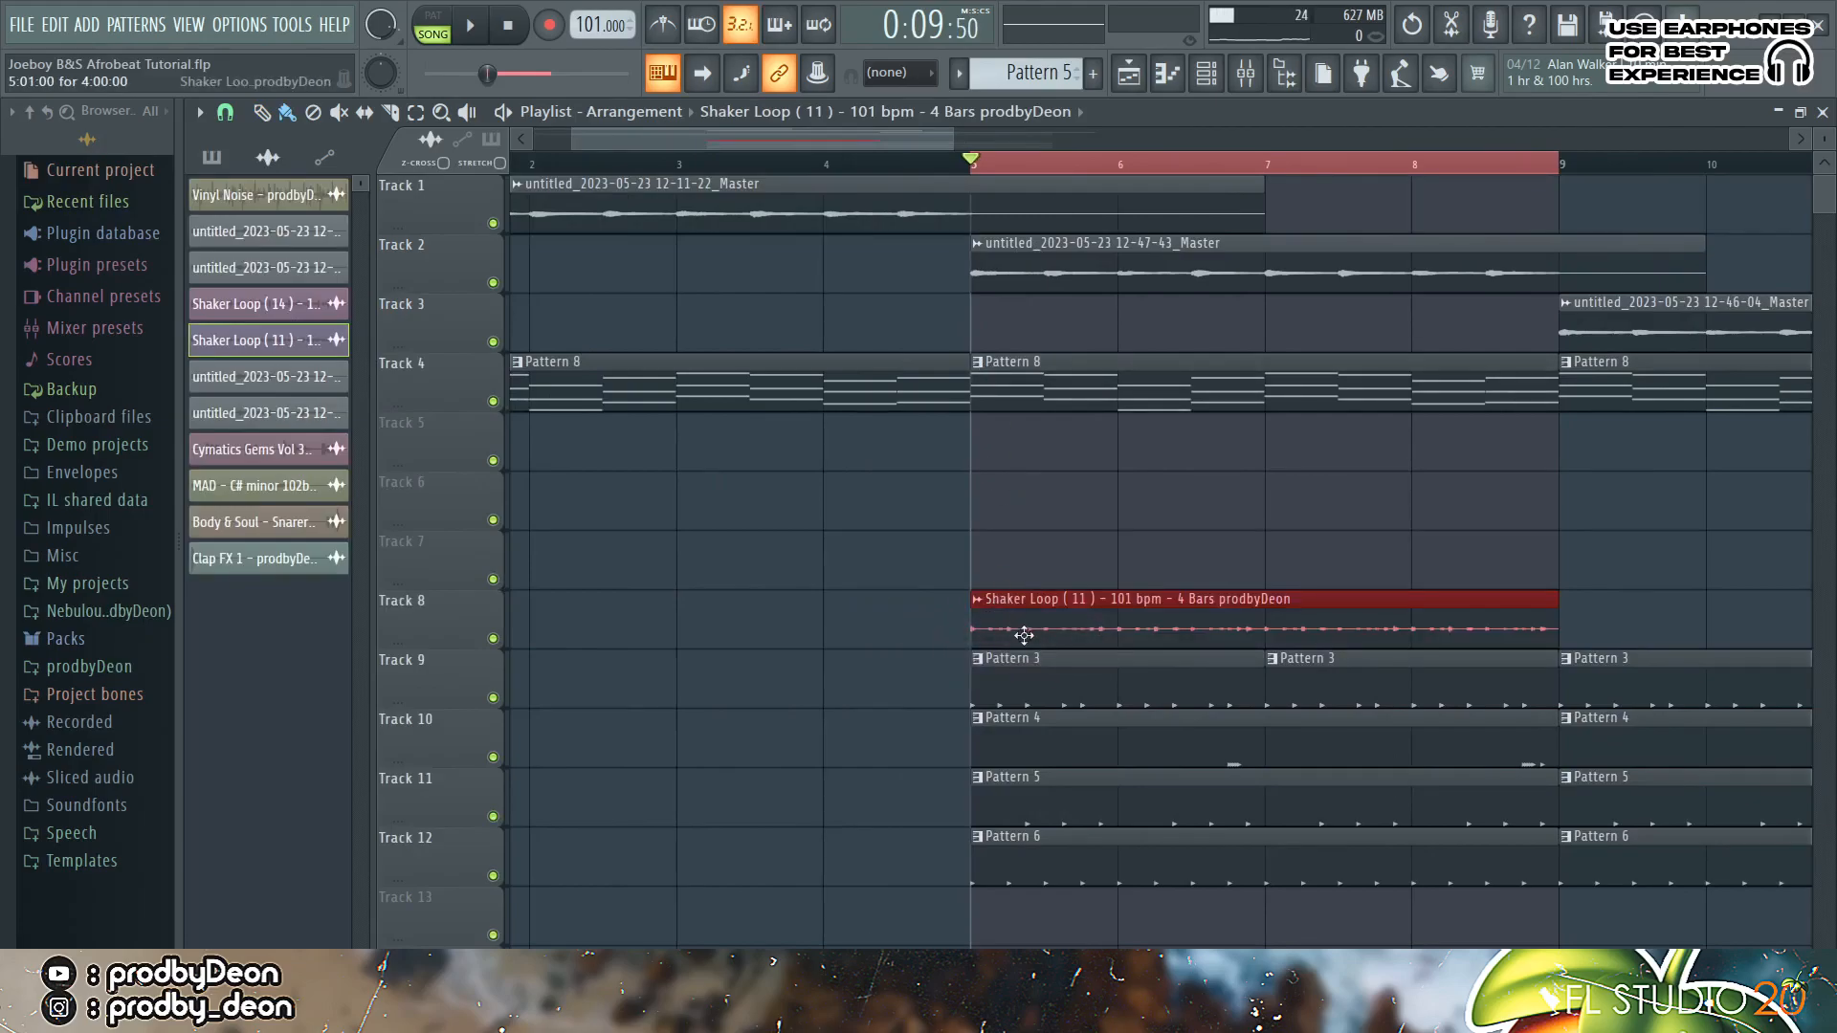
double_click(1024, 635)
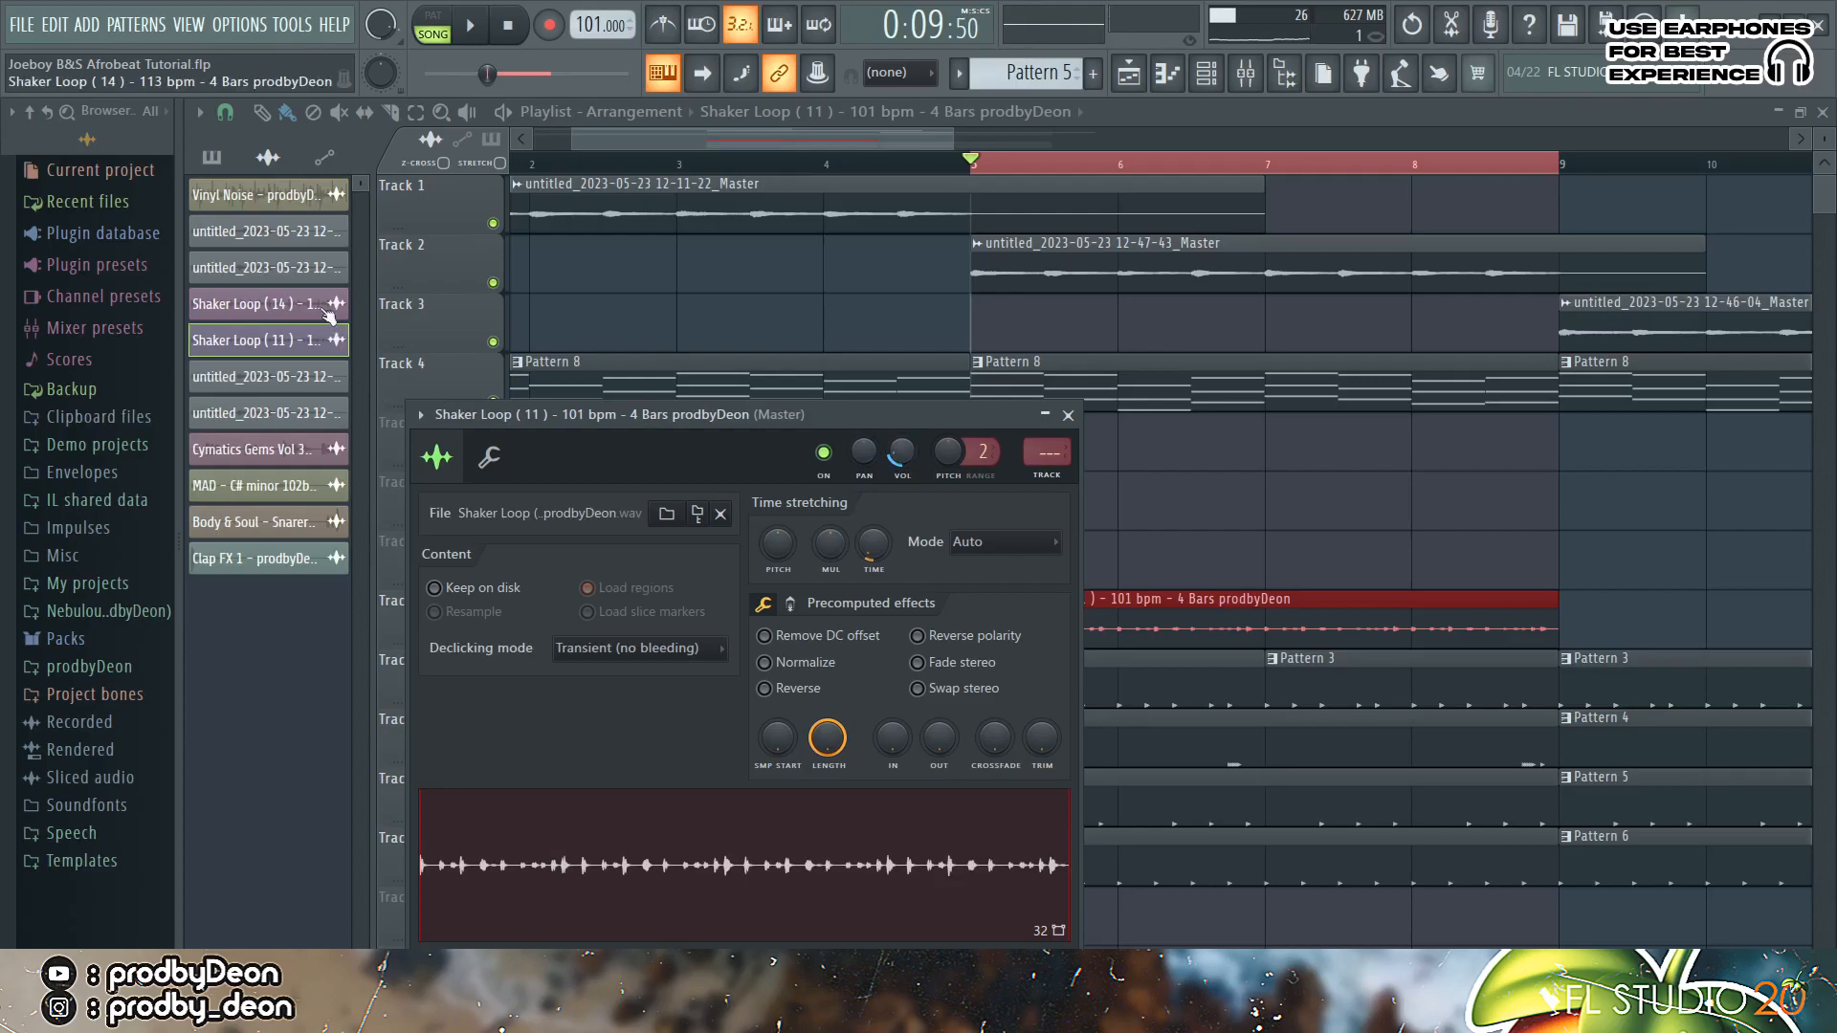
left_click_drag(314, 304, 1051, 558)
double_click(1050, 558)
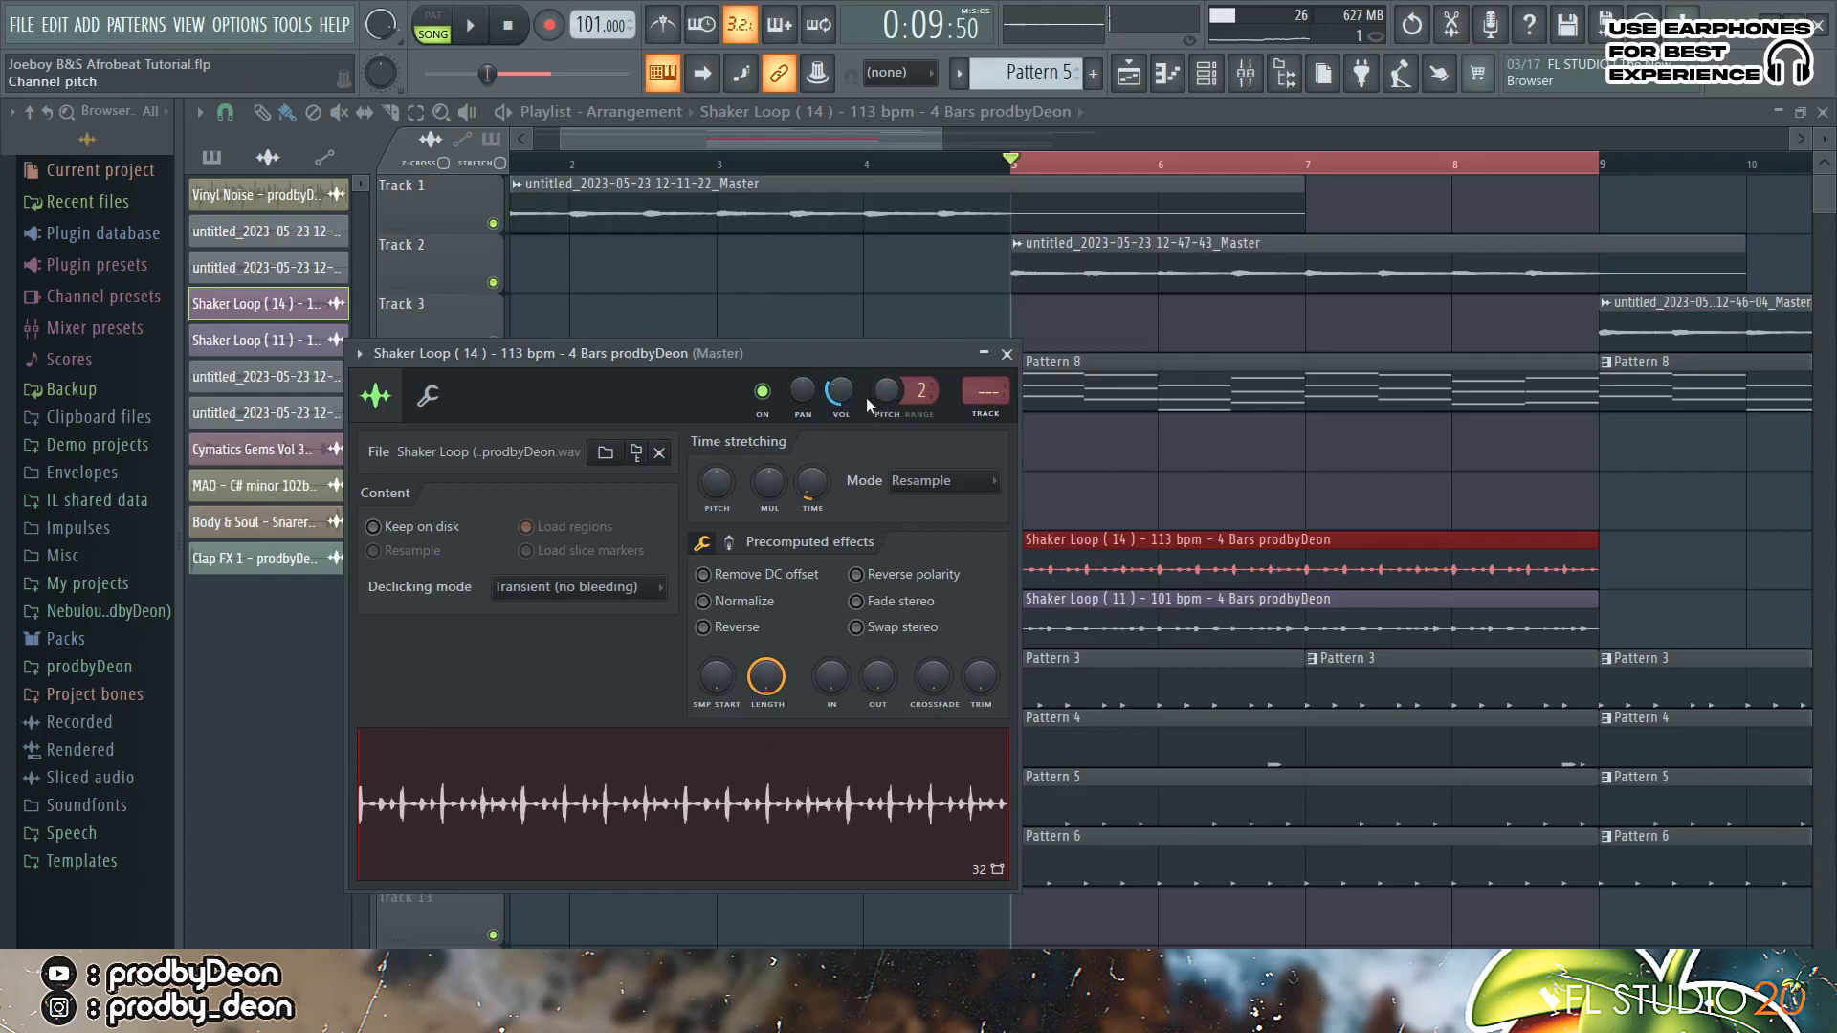
left_click(1006, 354)
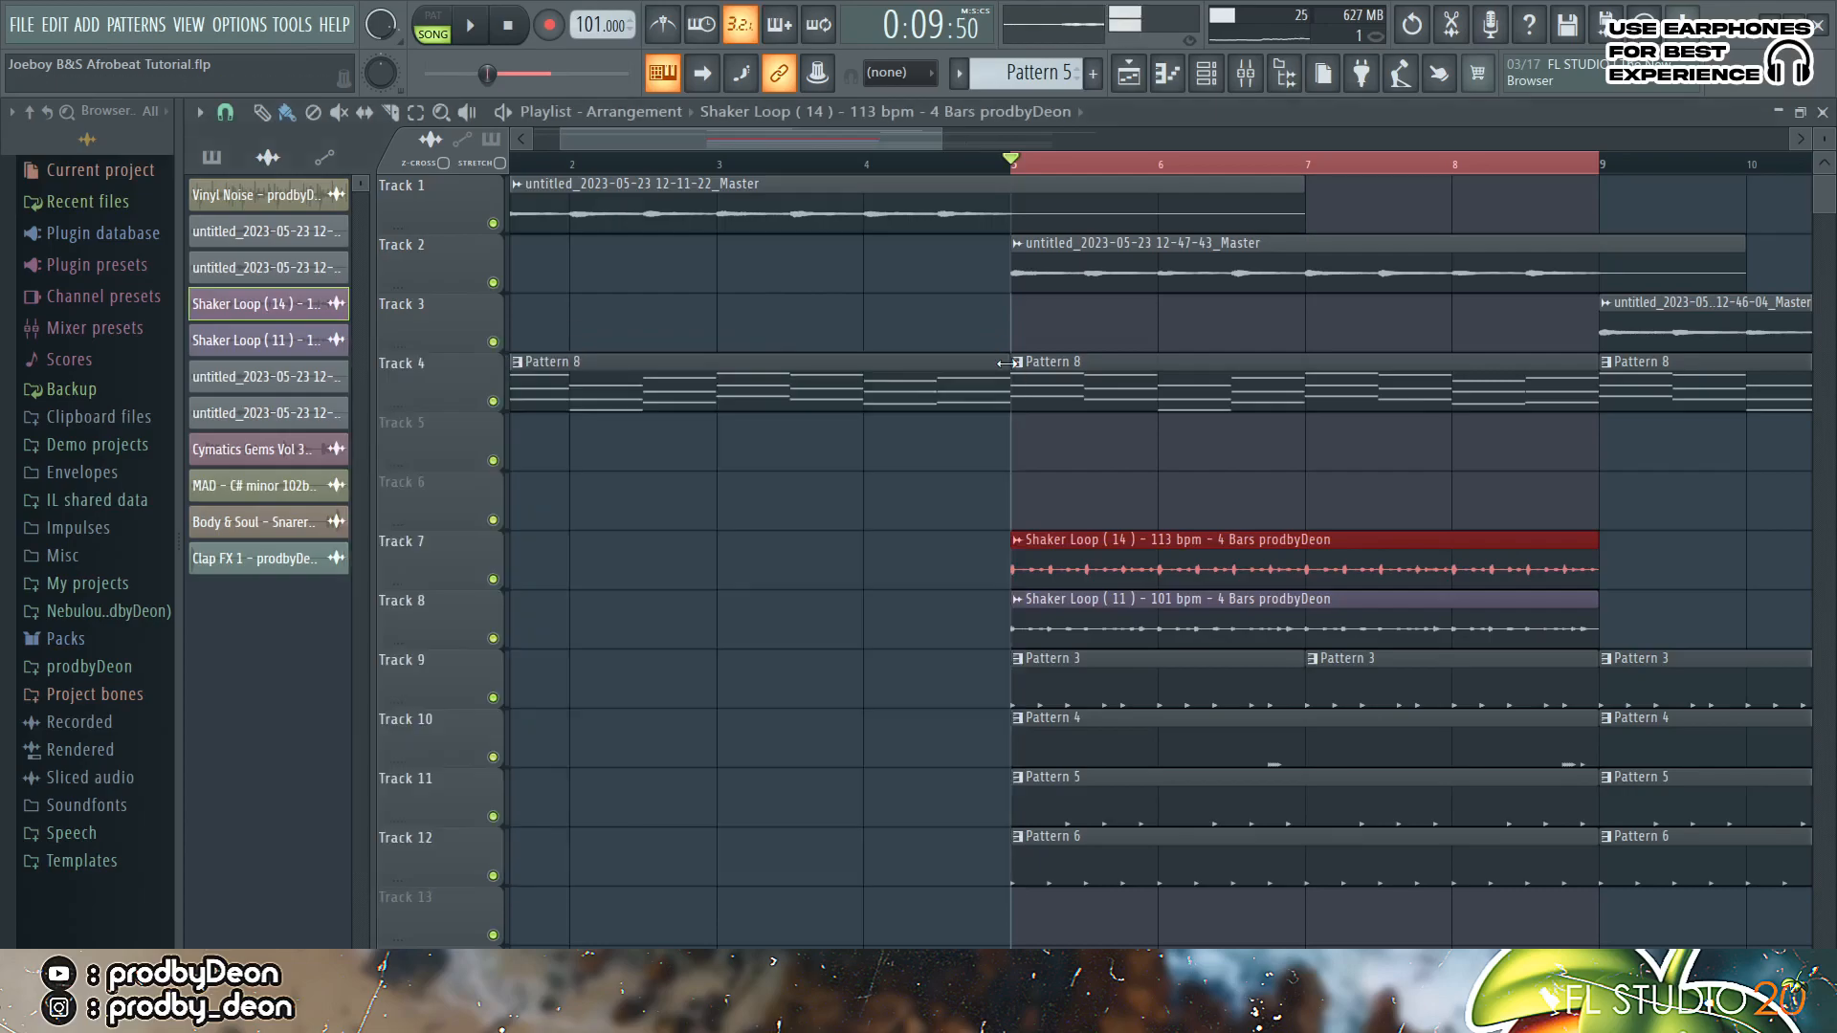
Step: Play the arrangement from bar 5 with both shaker loops and inspect the Shaker Loop (11) channel settings
key("space")
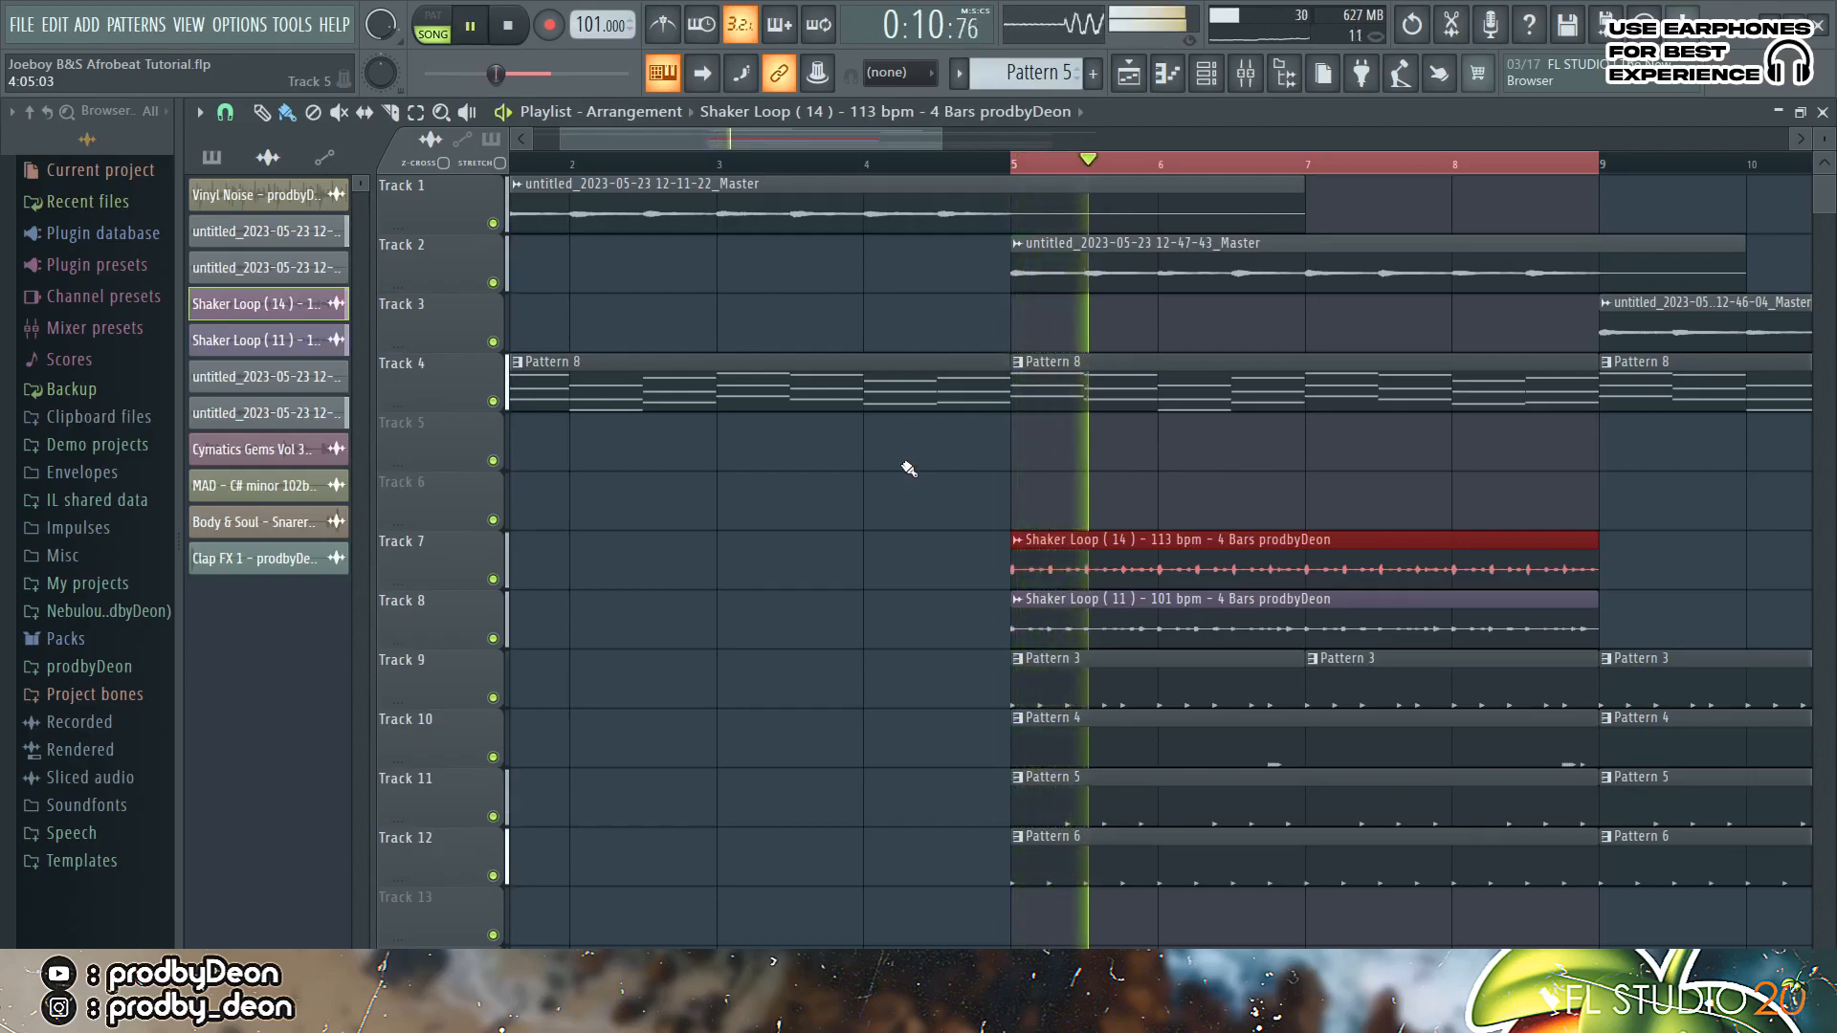
left_click(1098, 638)
double_click(1097, 638)
double_click(1097, 638)
double_click(1096, 636)
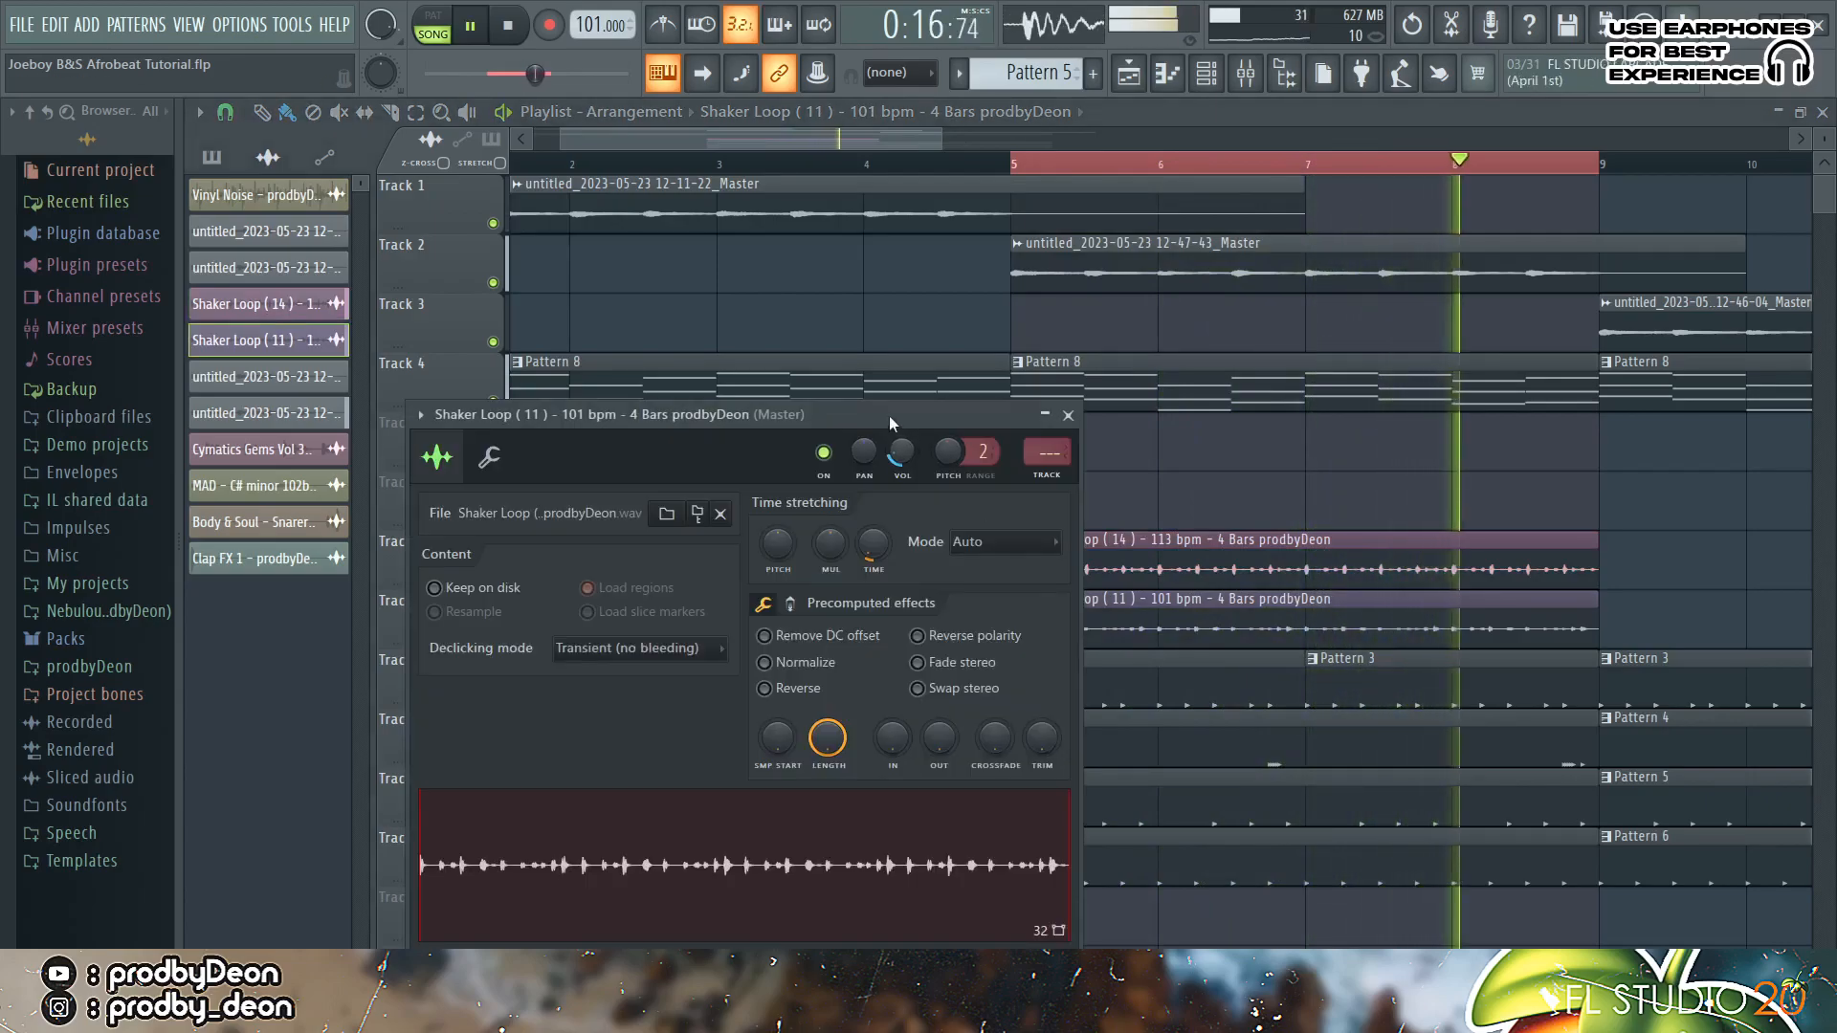
left_click(1069, 414)
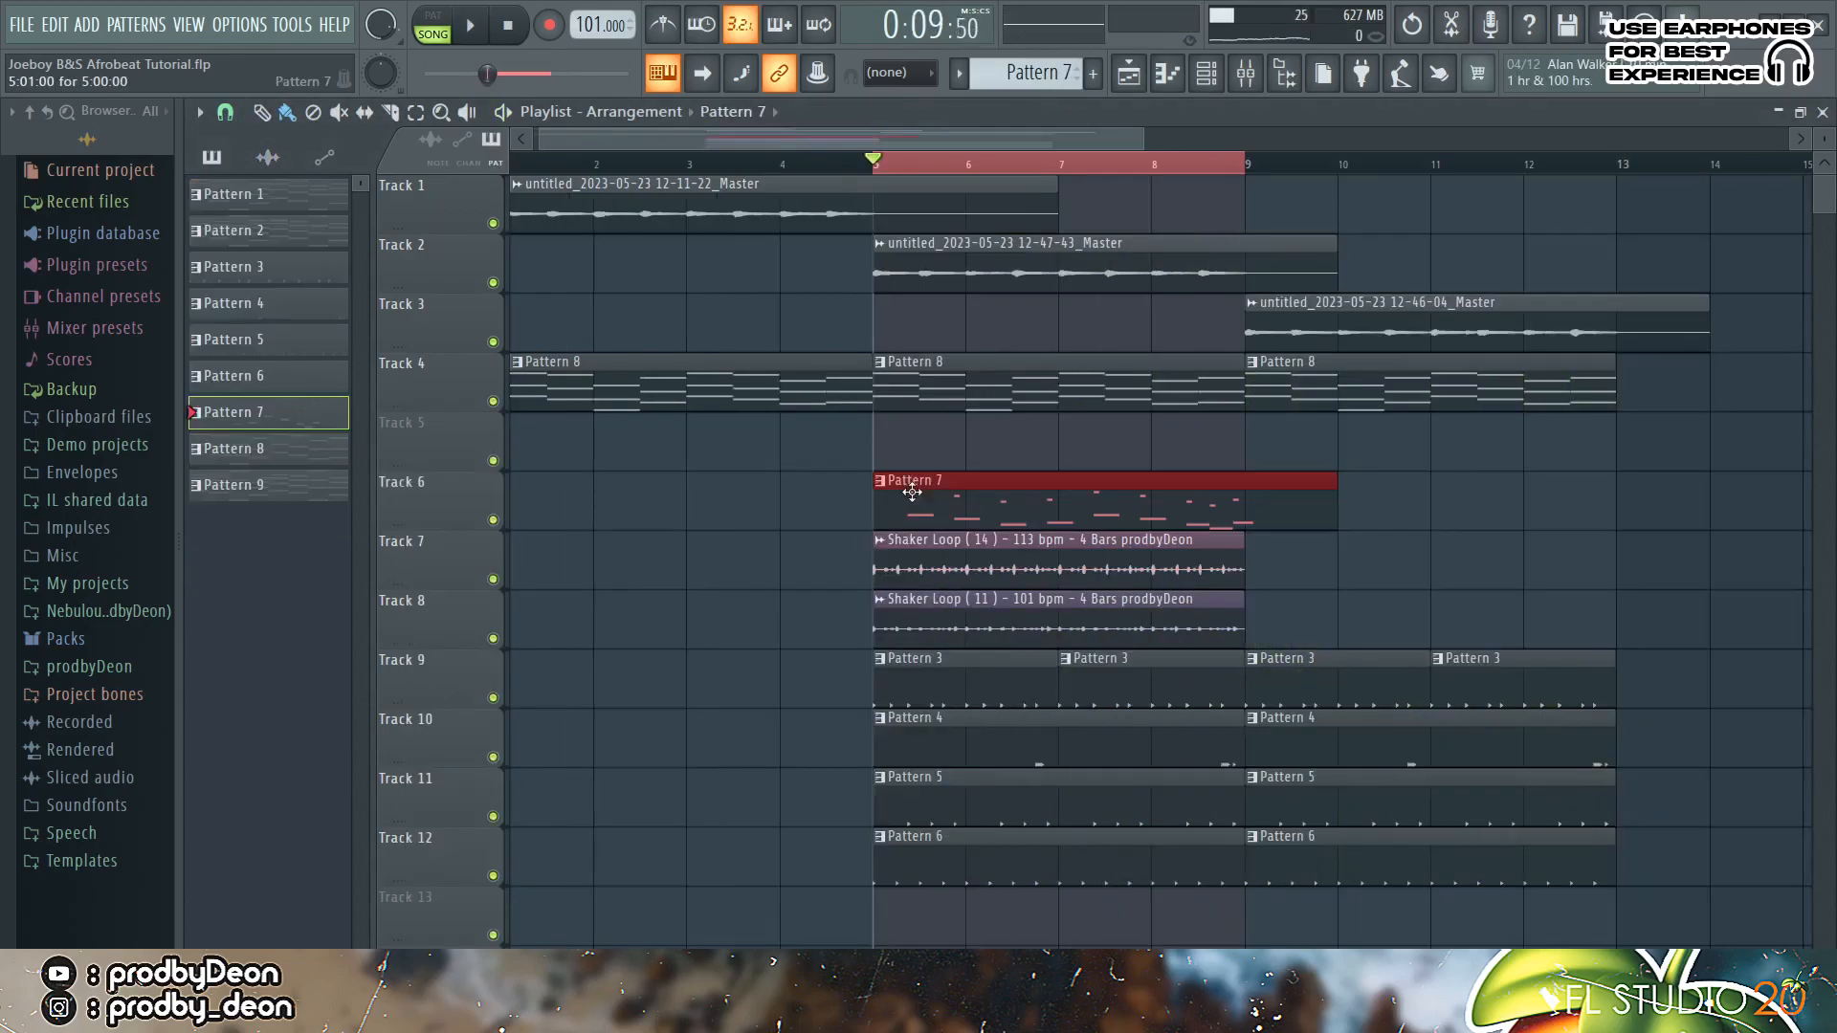
Step: Move the Pattern 7 clip from Track 6 up to Track 5 and inspect the LABS instrument in the channel rack
left_click_drag(910, 483, 910, 431)
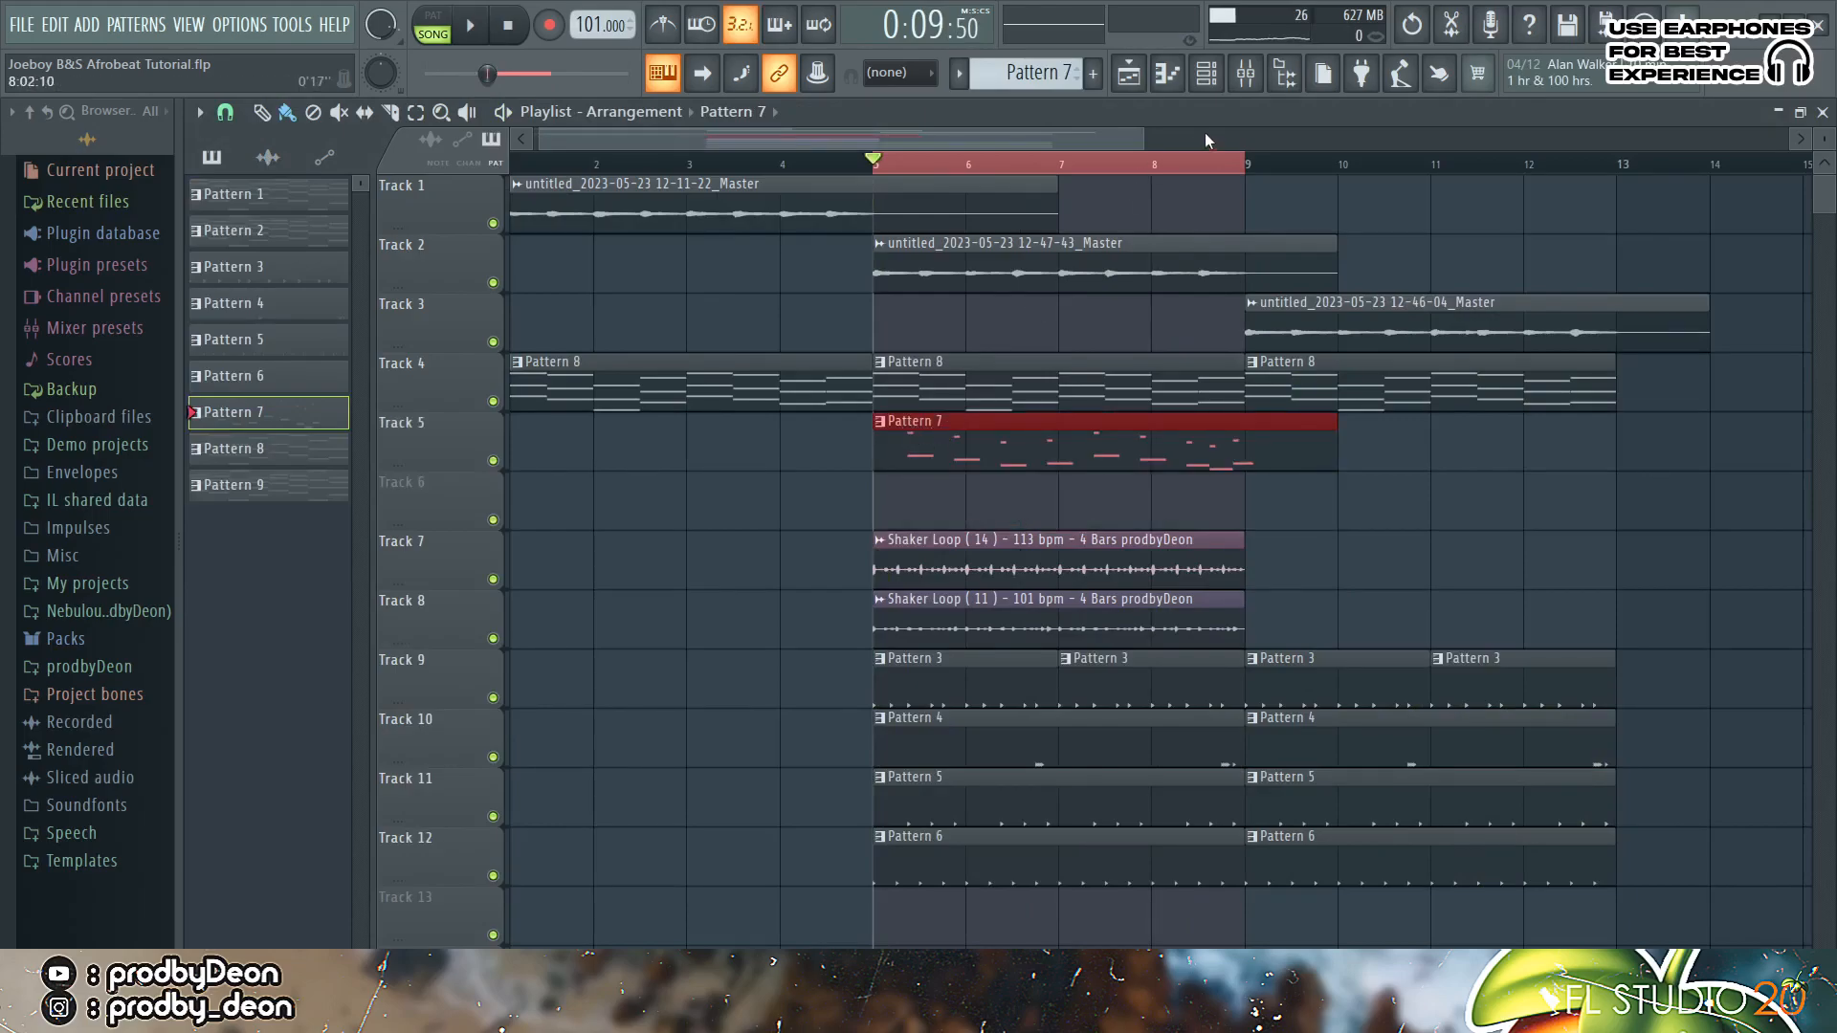
left_click(1209, 75)
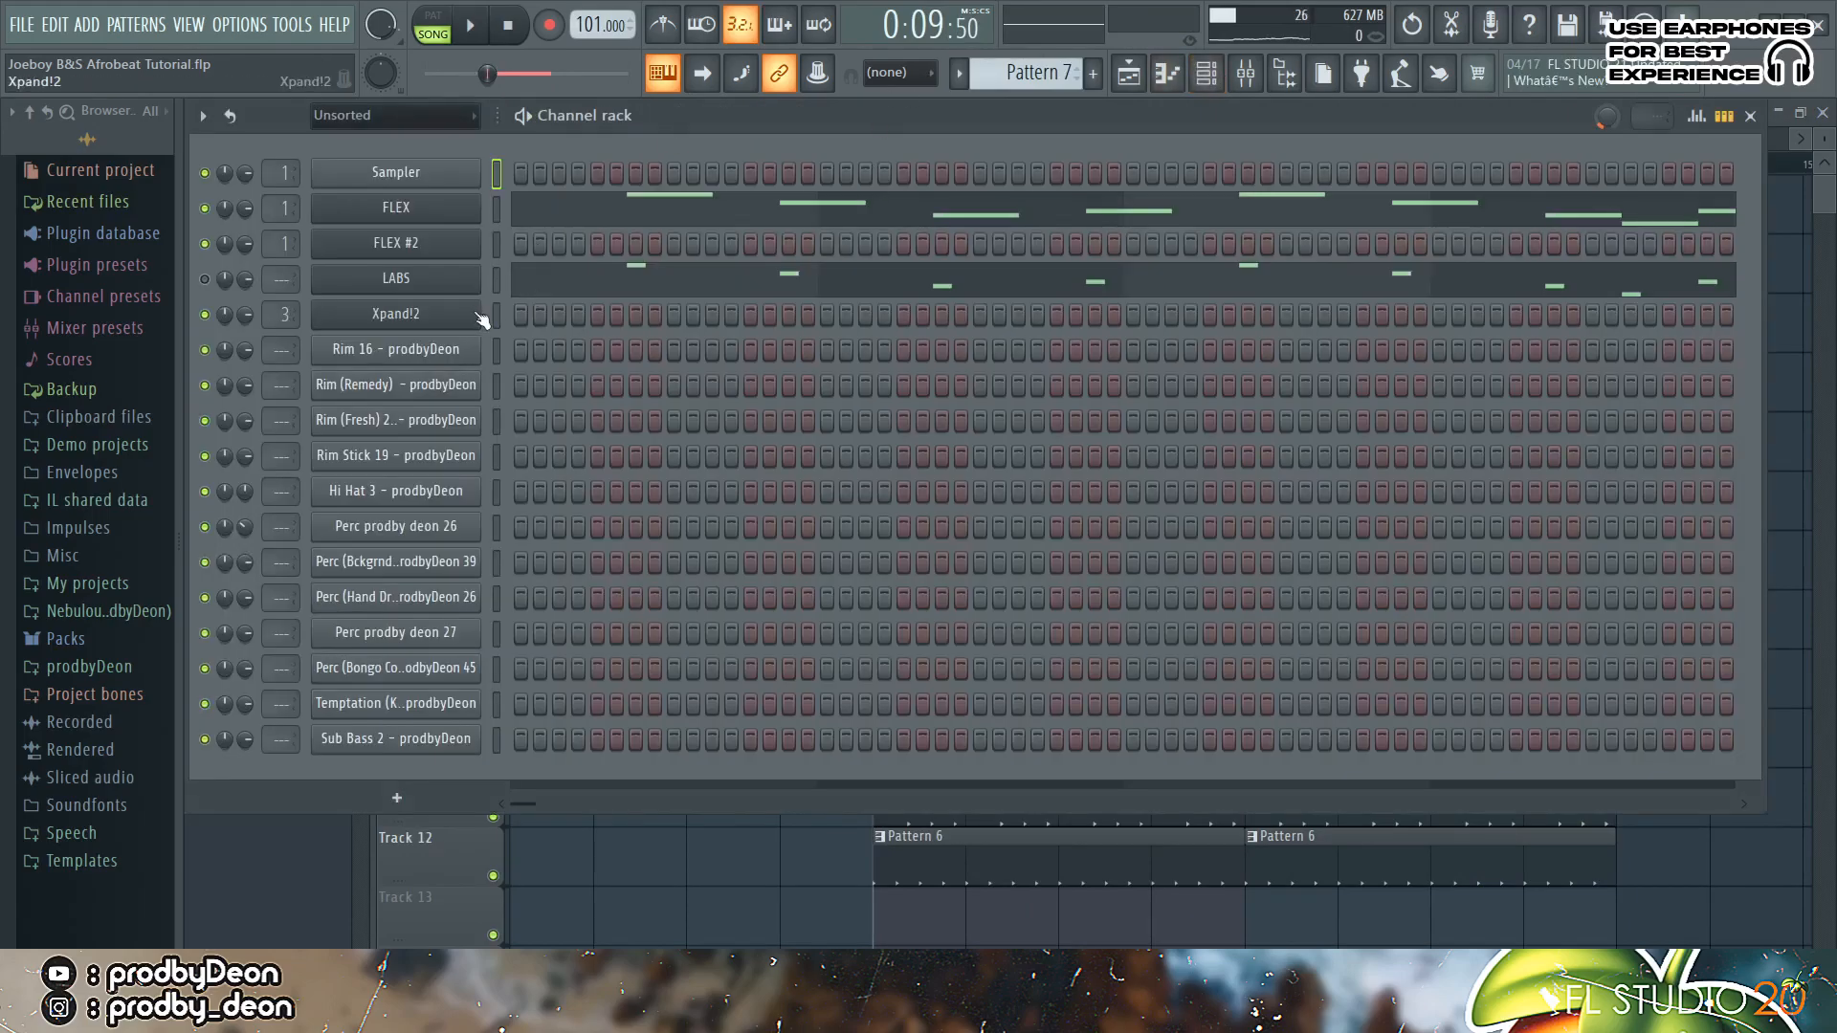
left_click(458, 287)
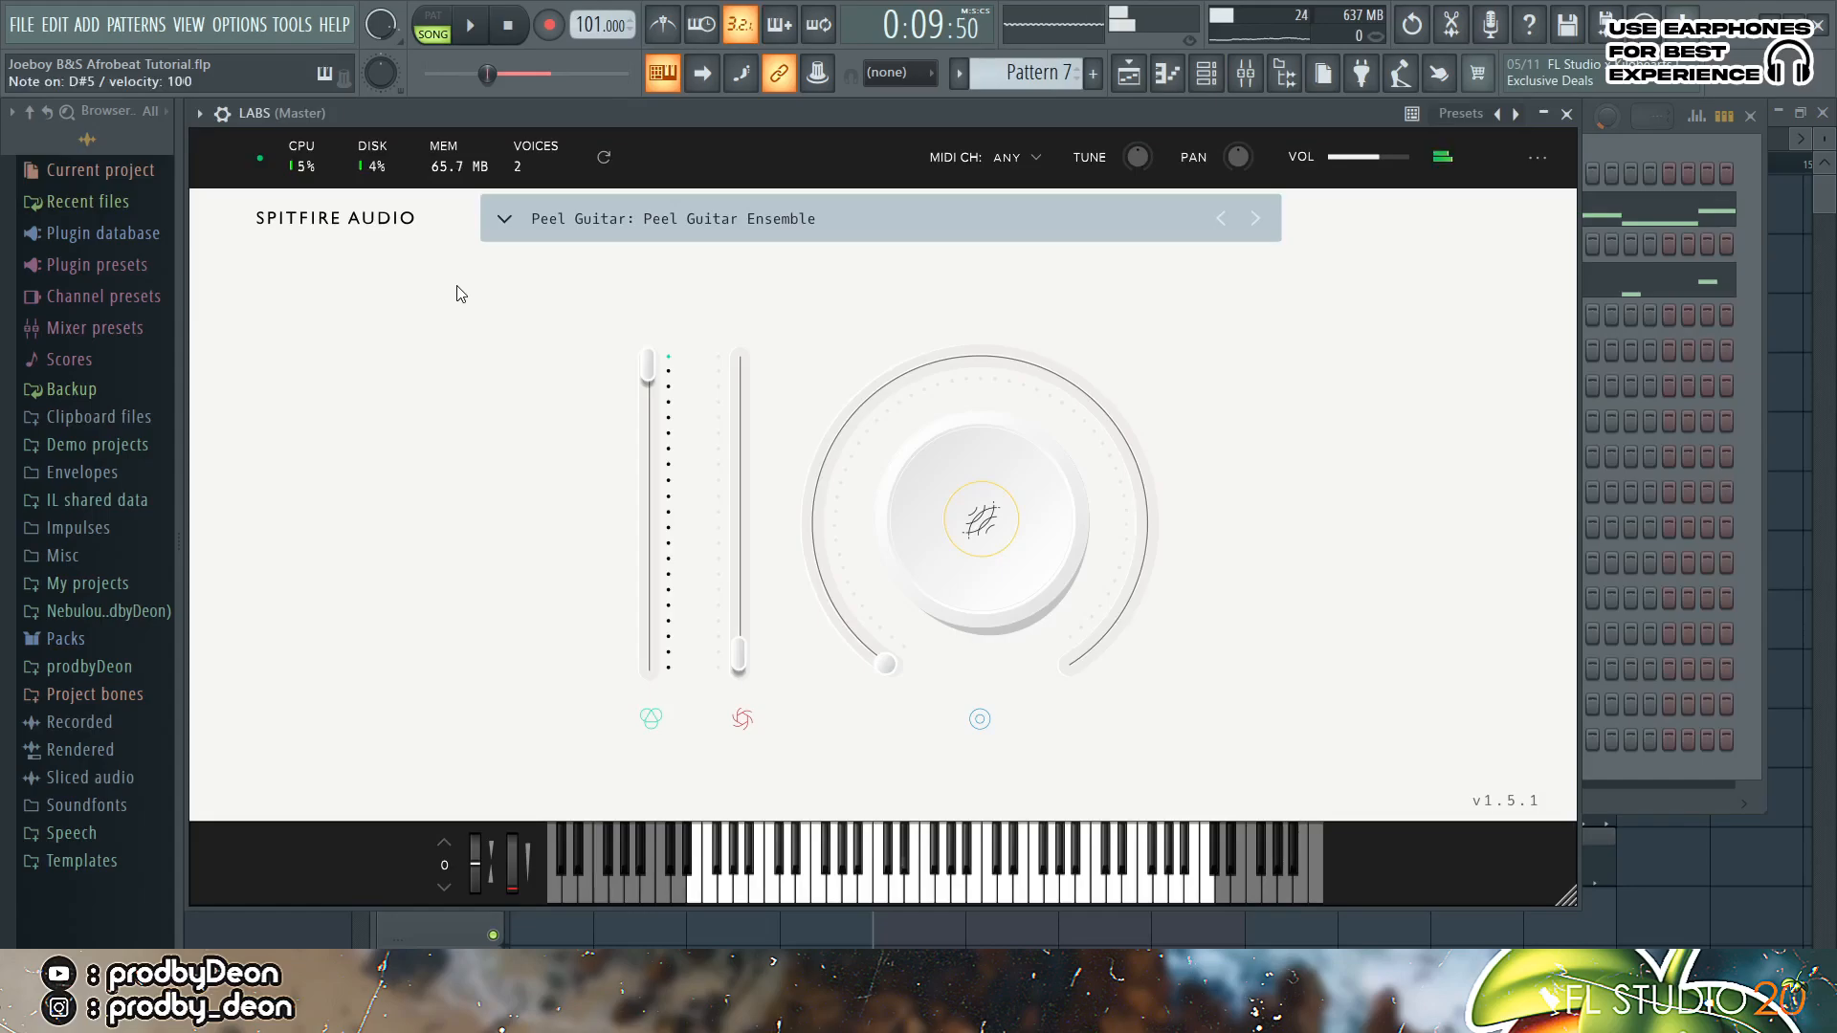
left_click(1567, 116)
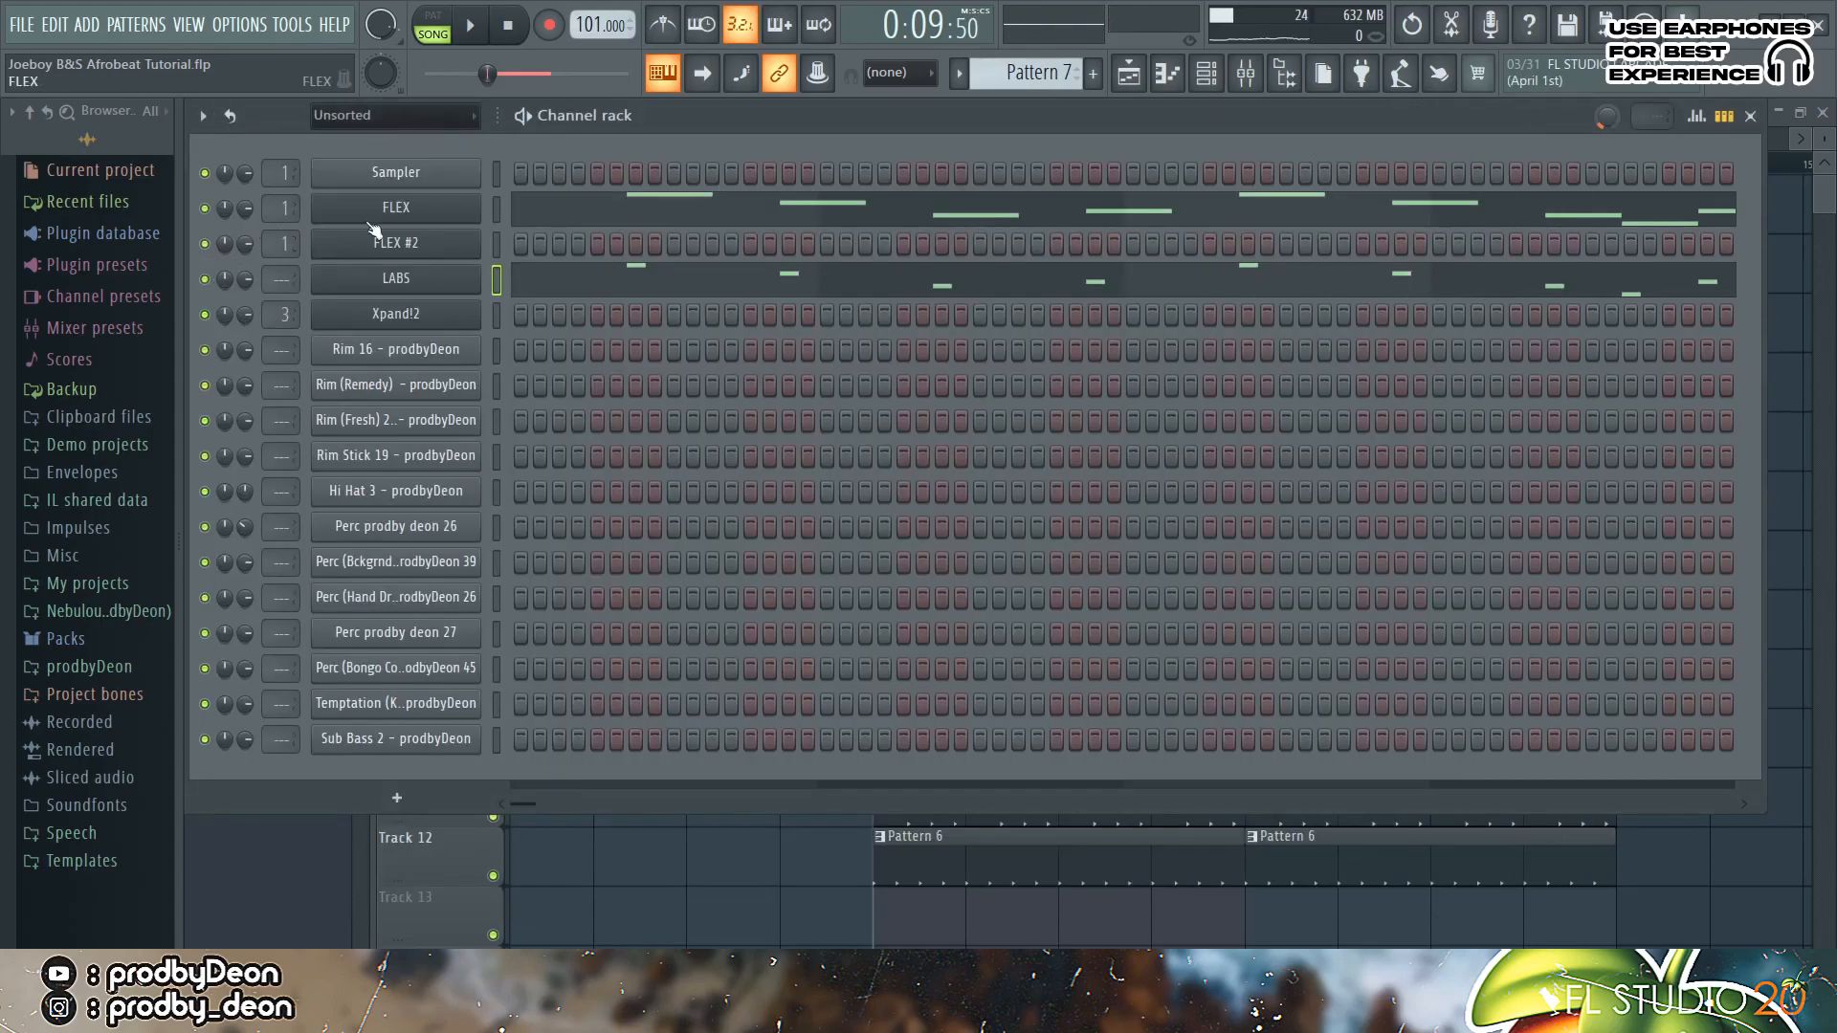
Step: Inspect the FLEX channel's preset and its Pattern 7 melody notes, and play the melody back
left_click(418, 209)
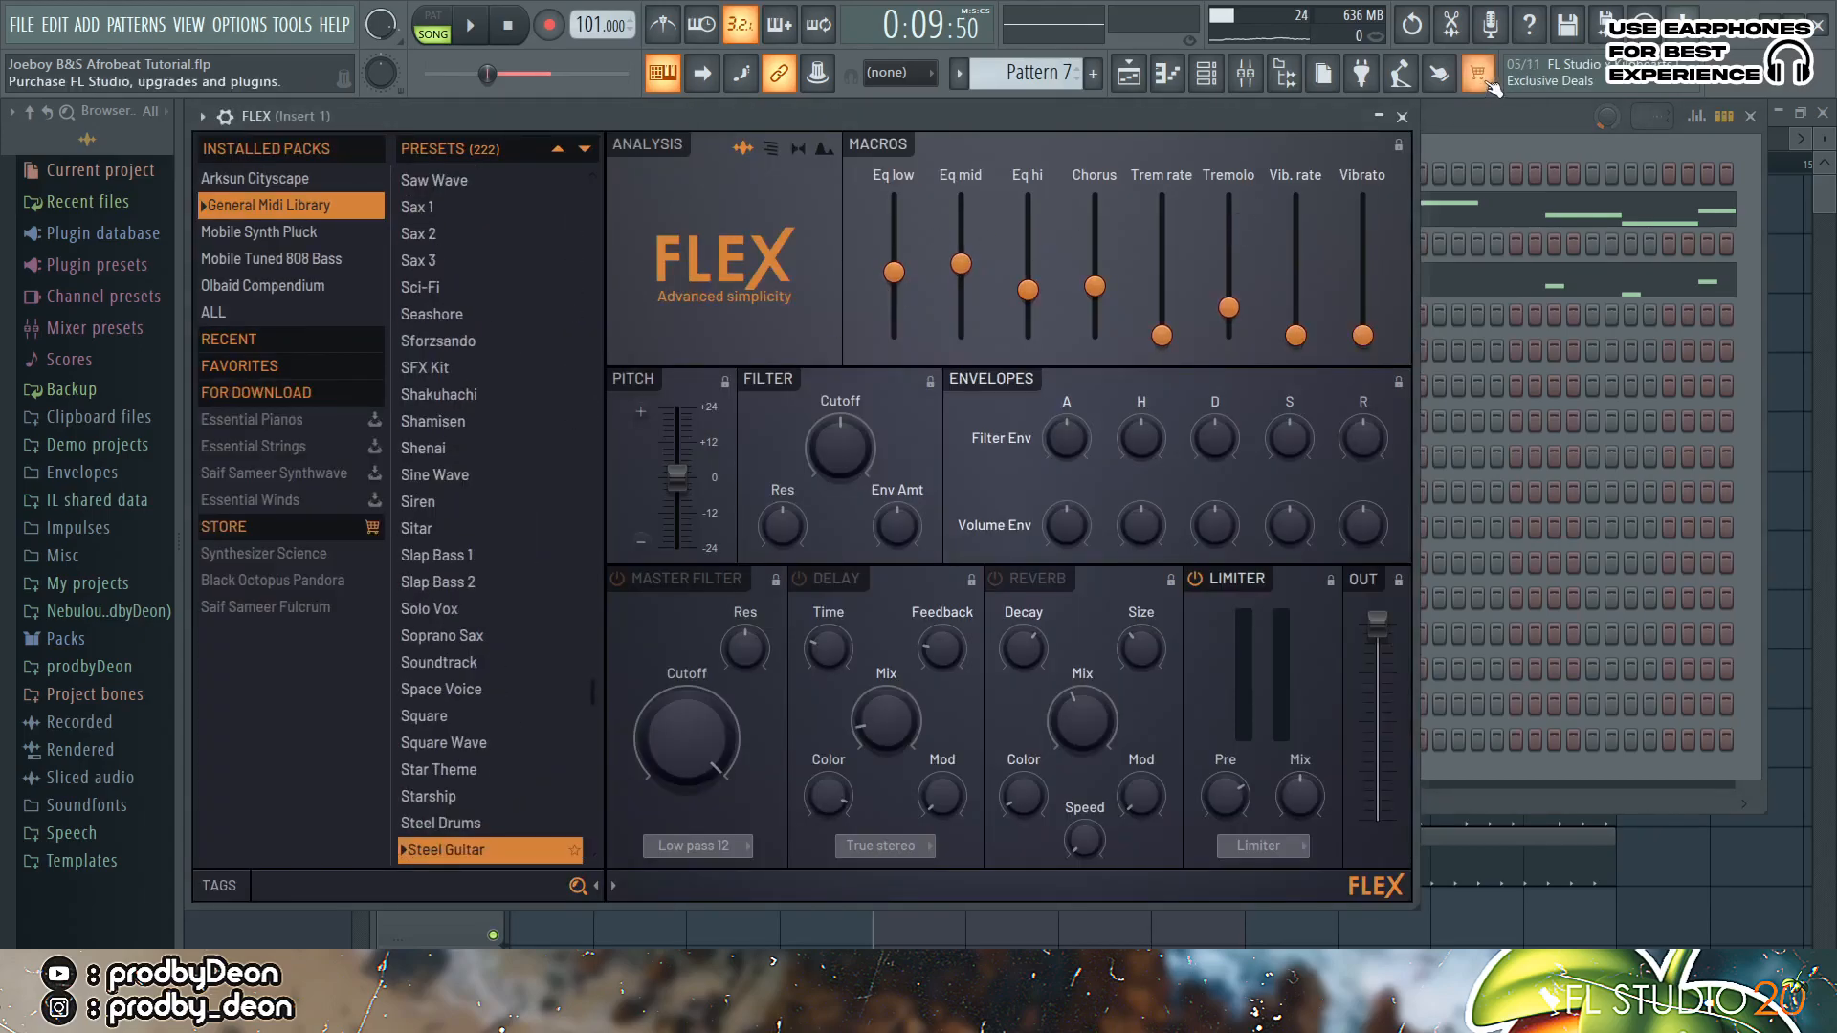
left_click(1402, 116)
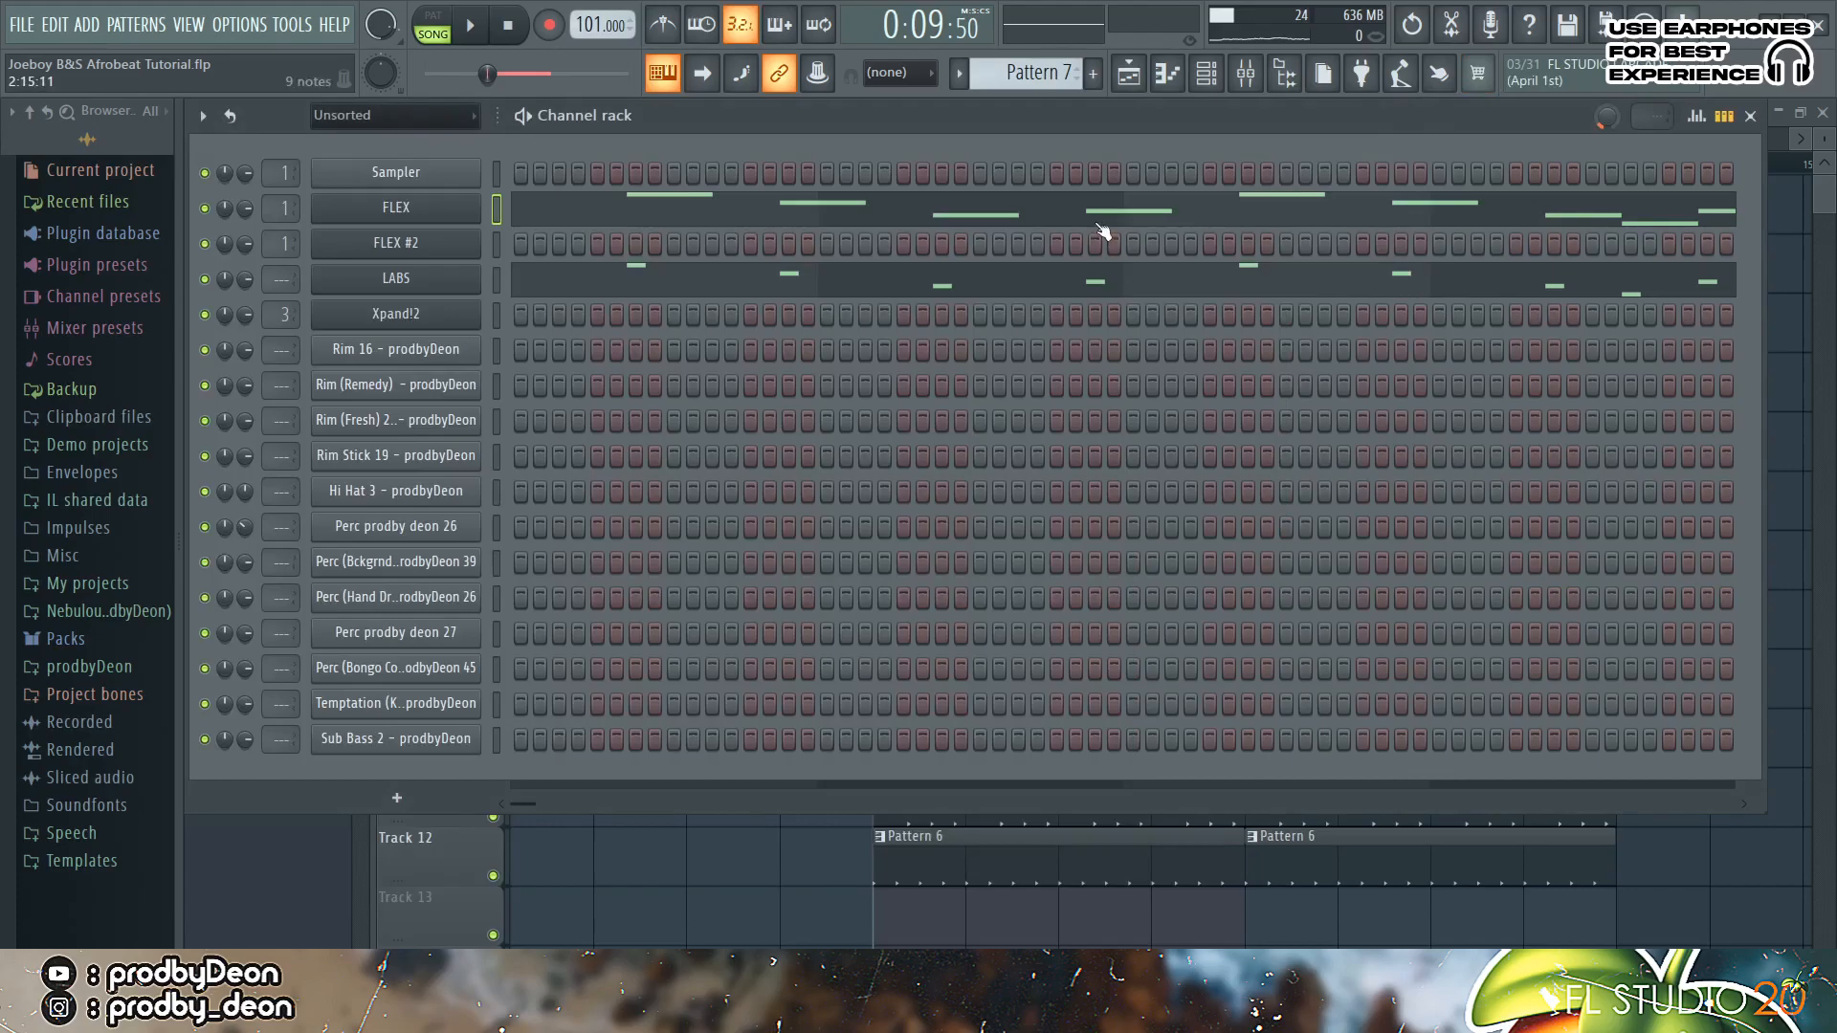
left_click(1100, 228)
key("space")
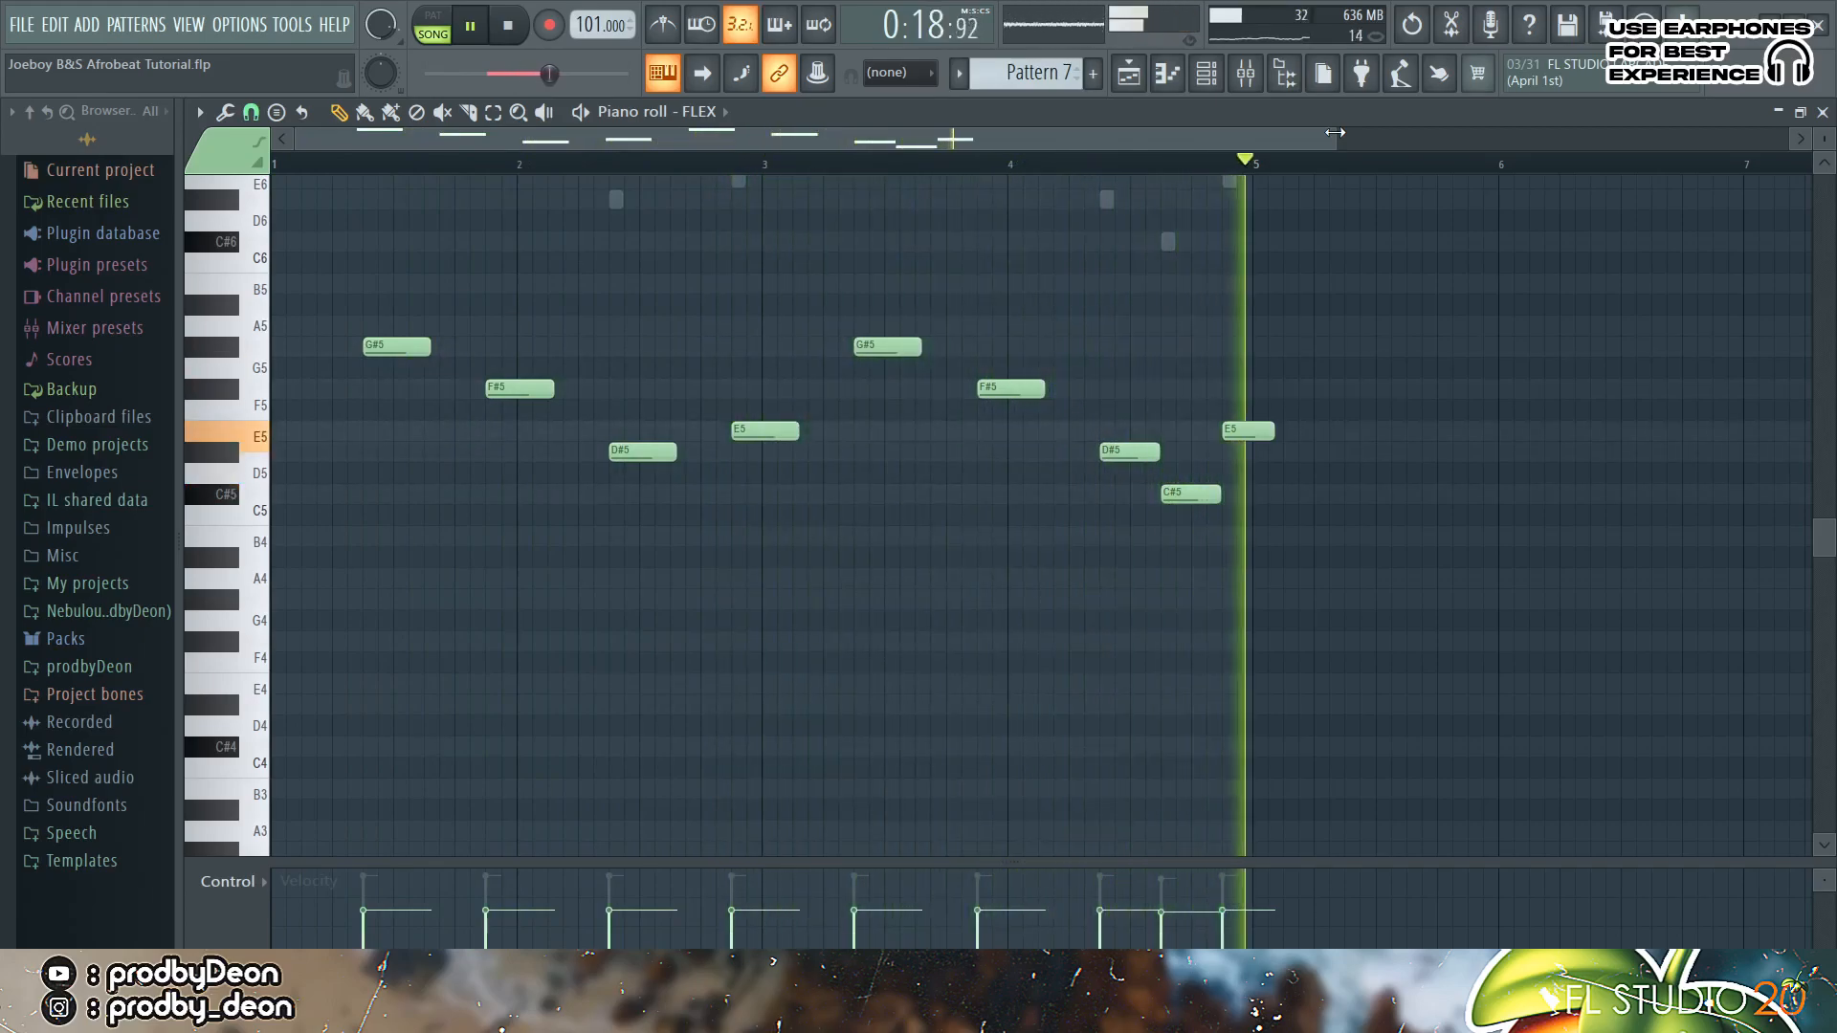
Step: Inspect the Xpand!2 channel's preset and its Pattern 8 chord notes, and play the chords back
key("space")
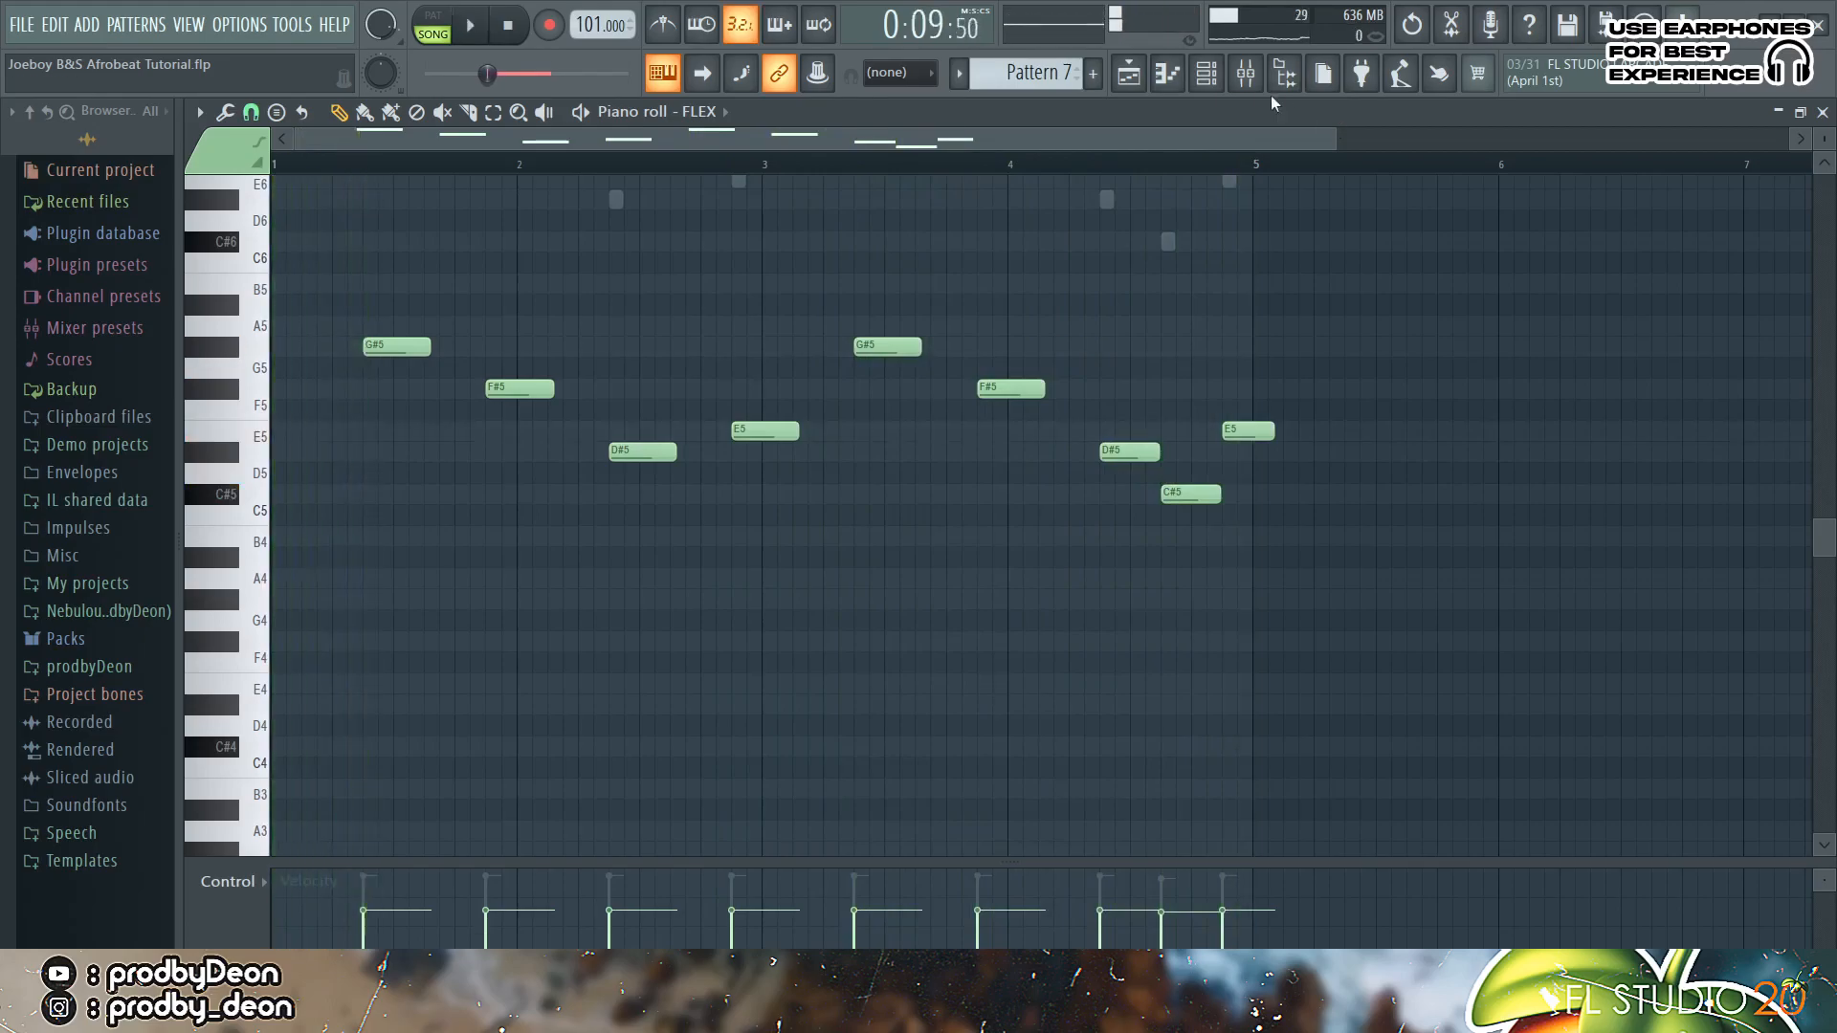
left_click(1206, 73)
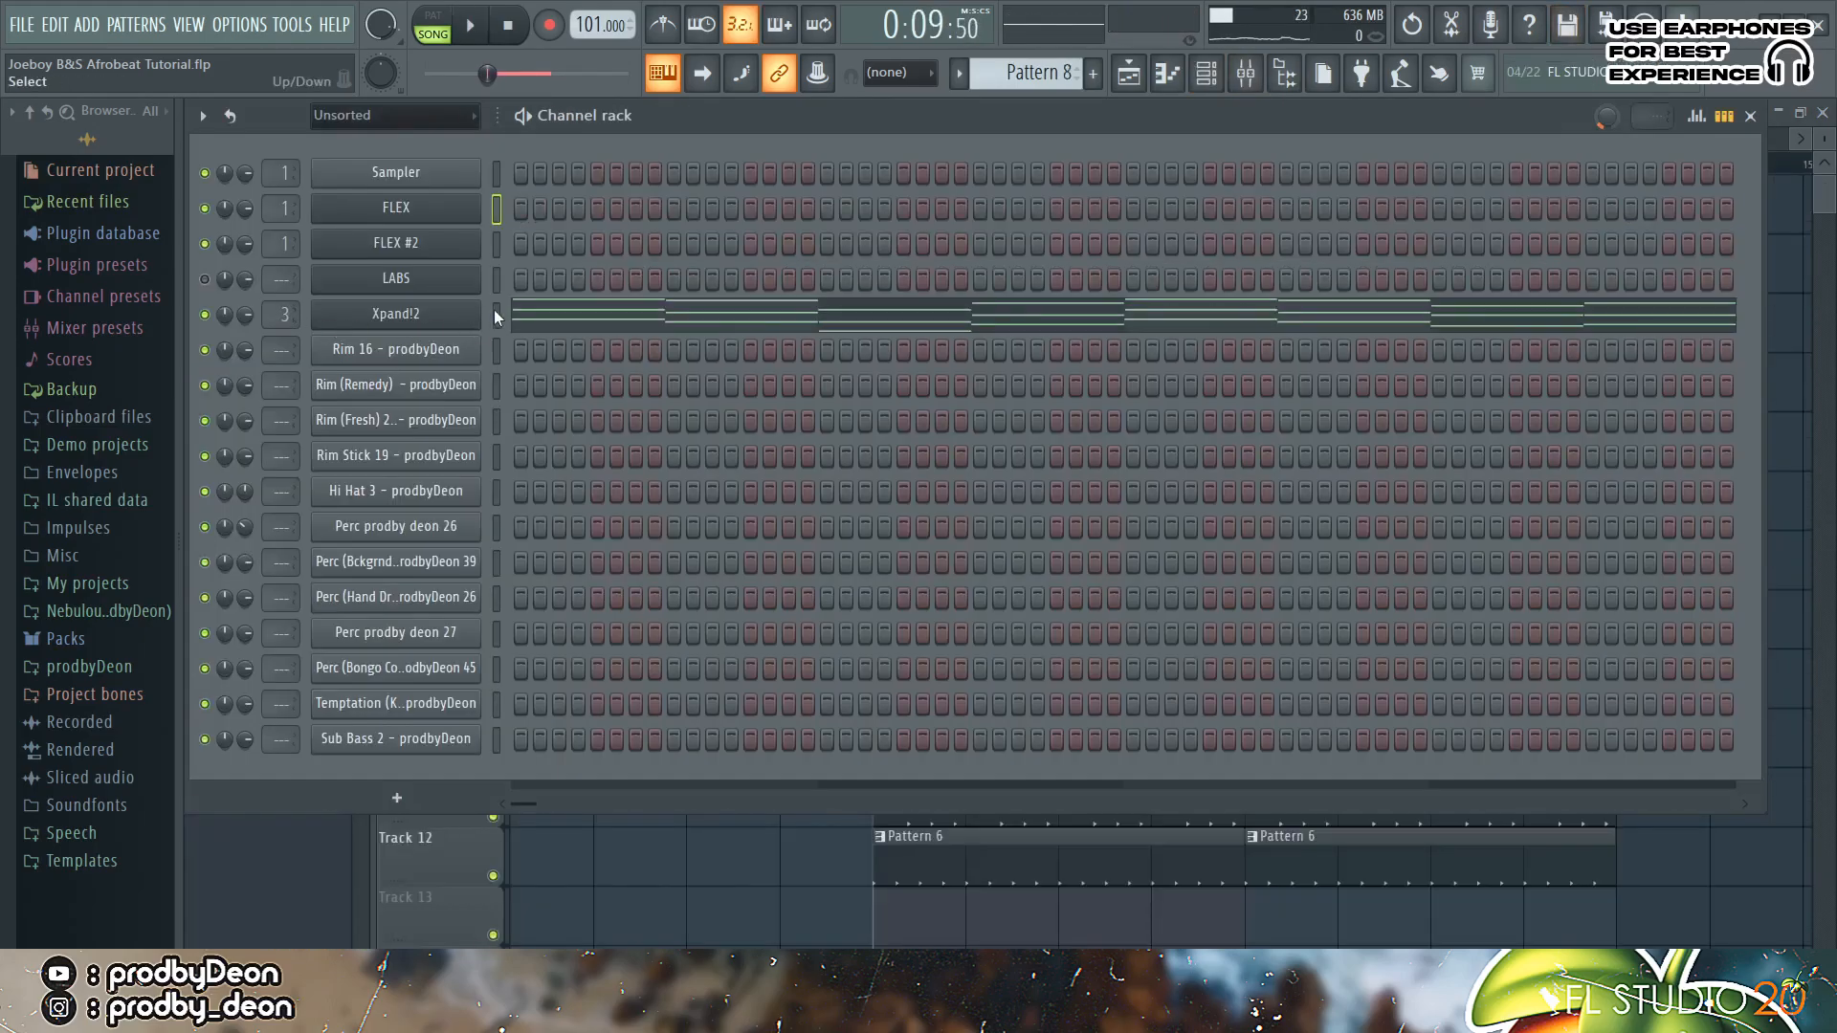
left_click(475, 313)
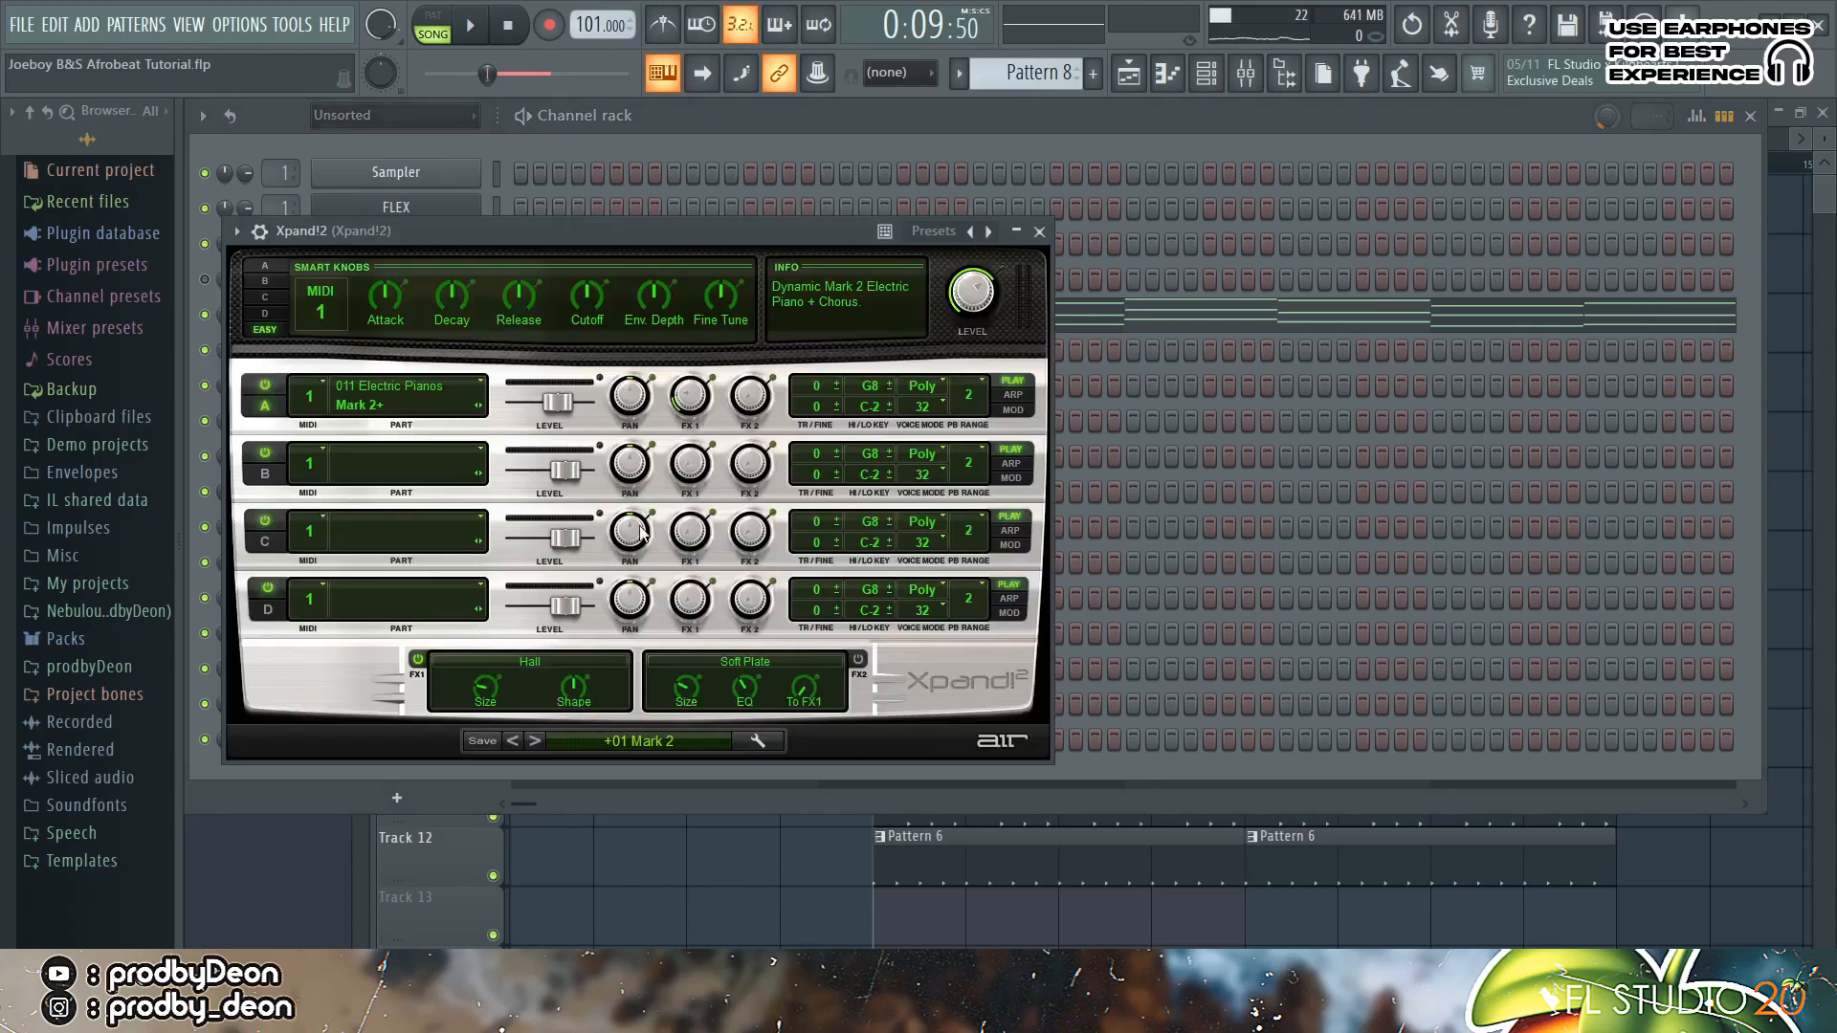
left_click(1105, 328)
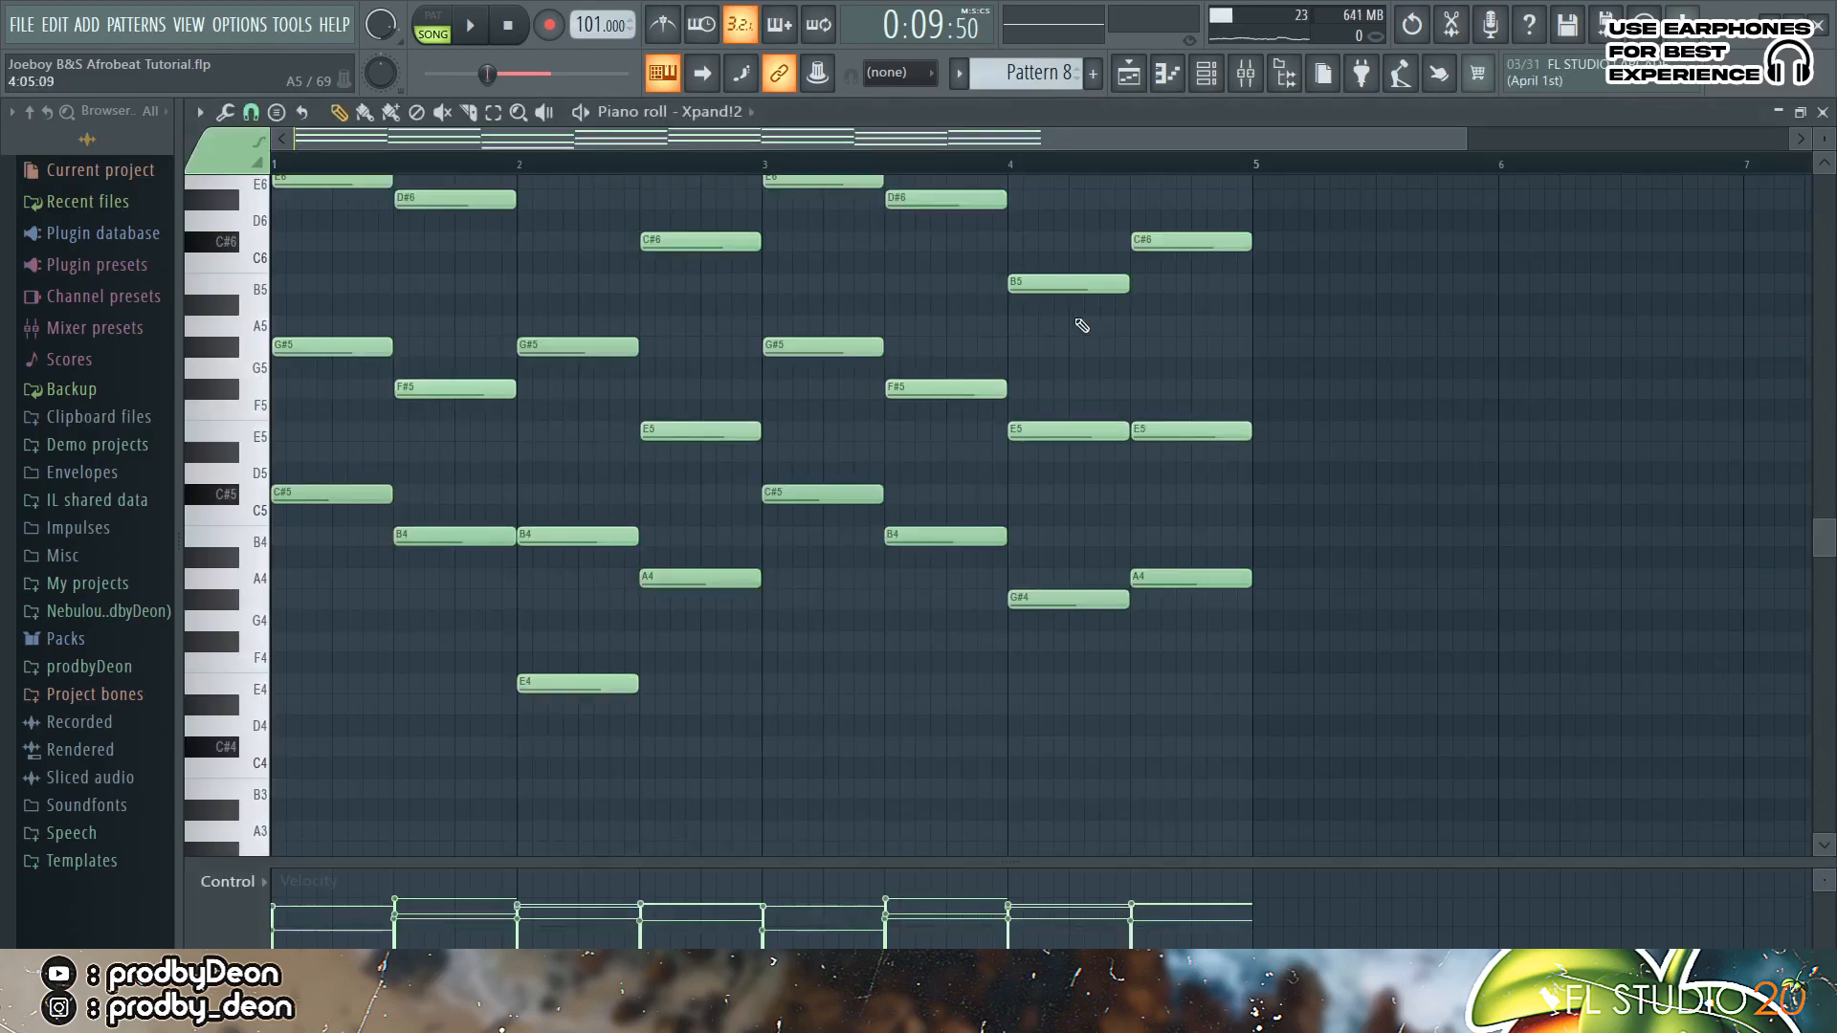
scroll(1828, 562, "up", 4)
key("space")
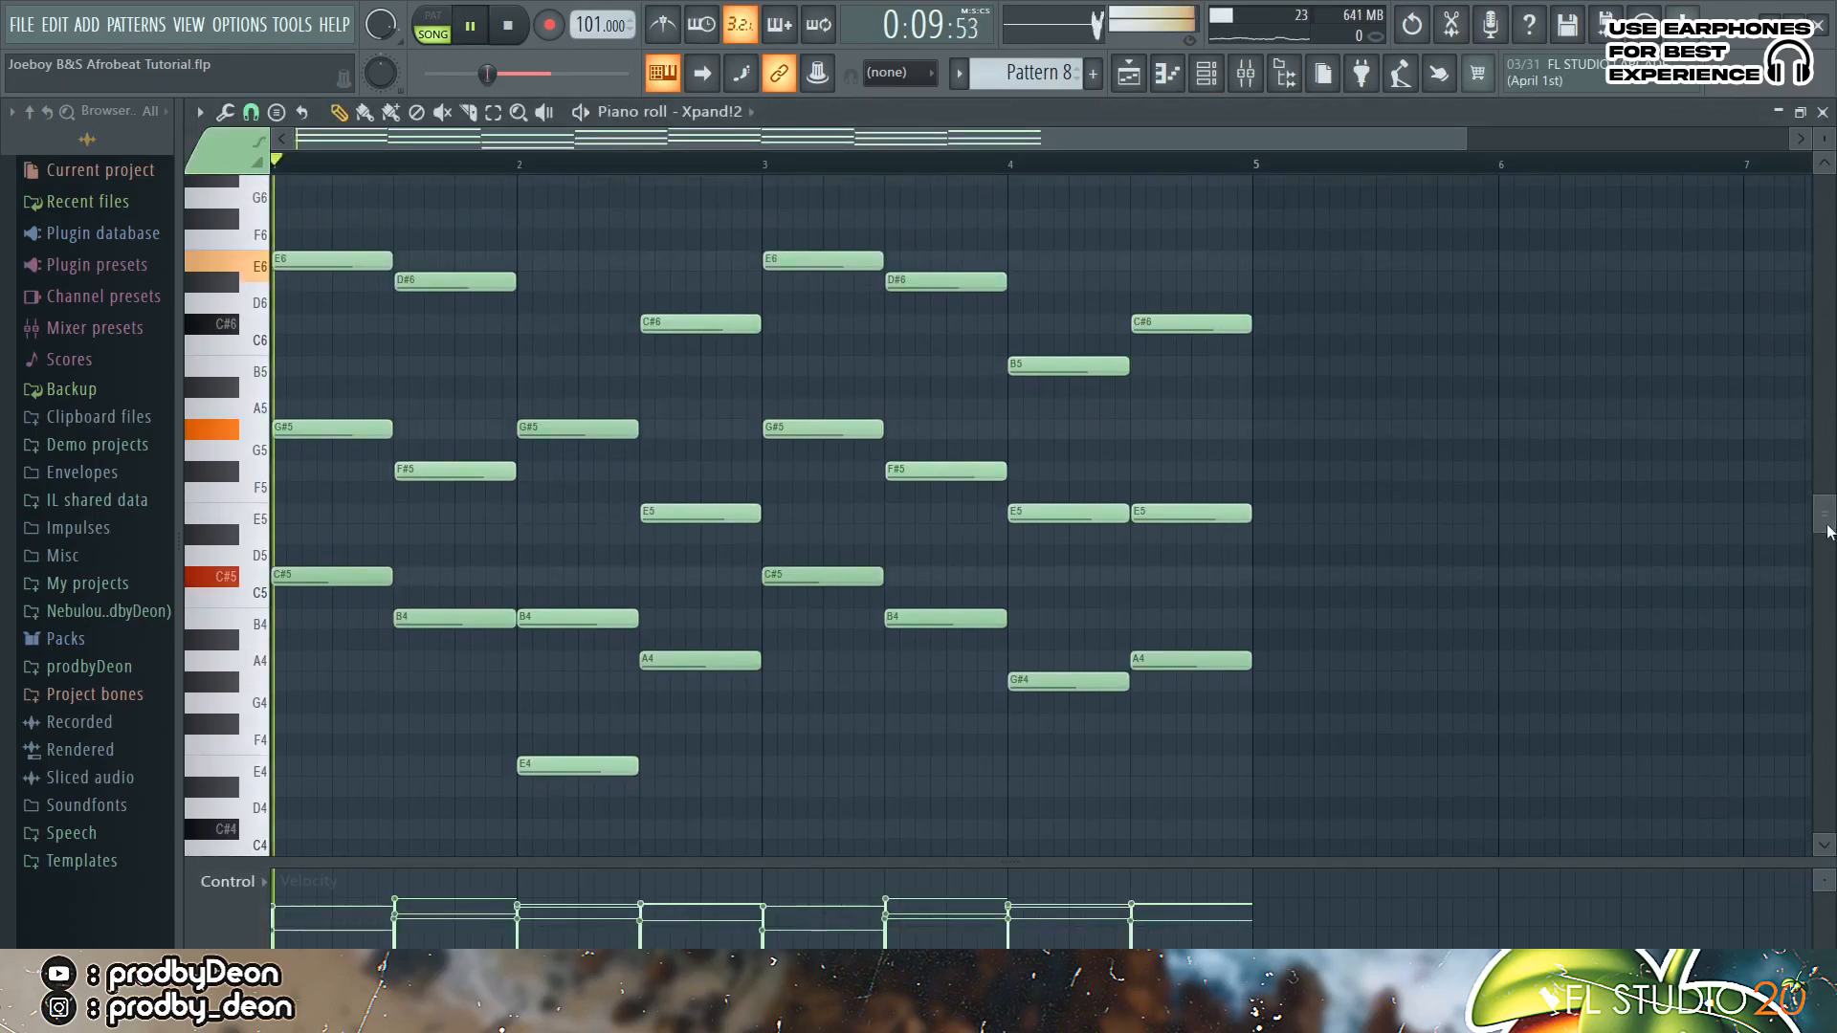
key("l")
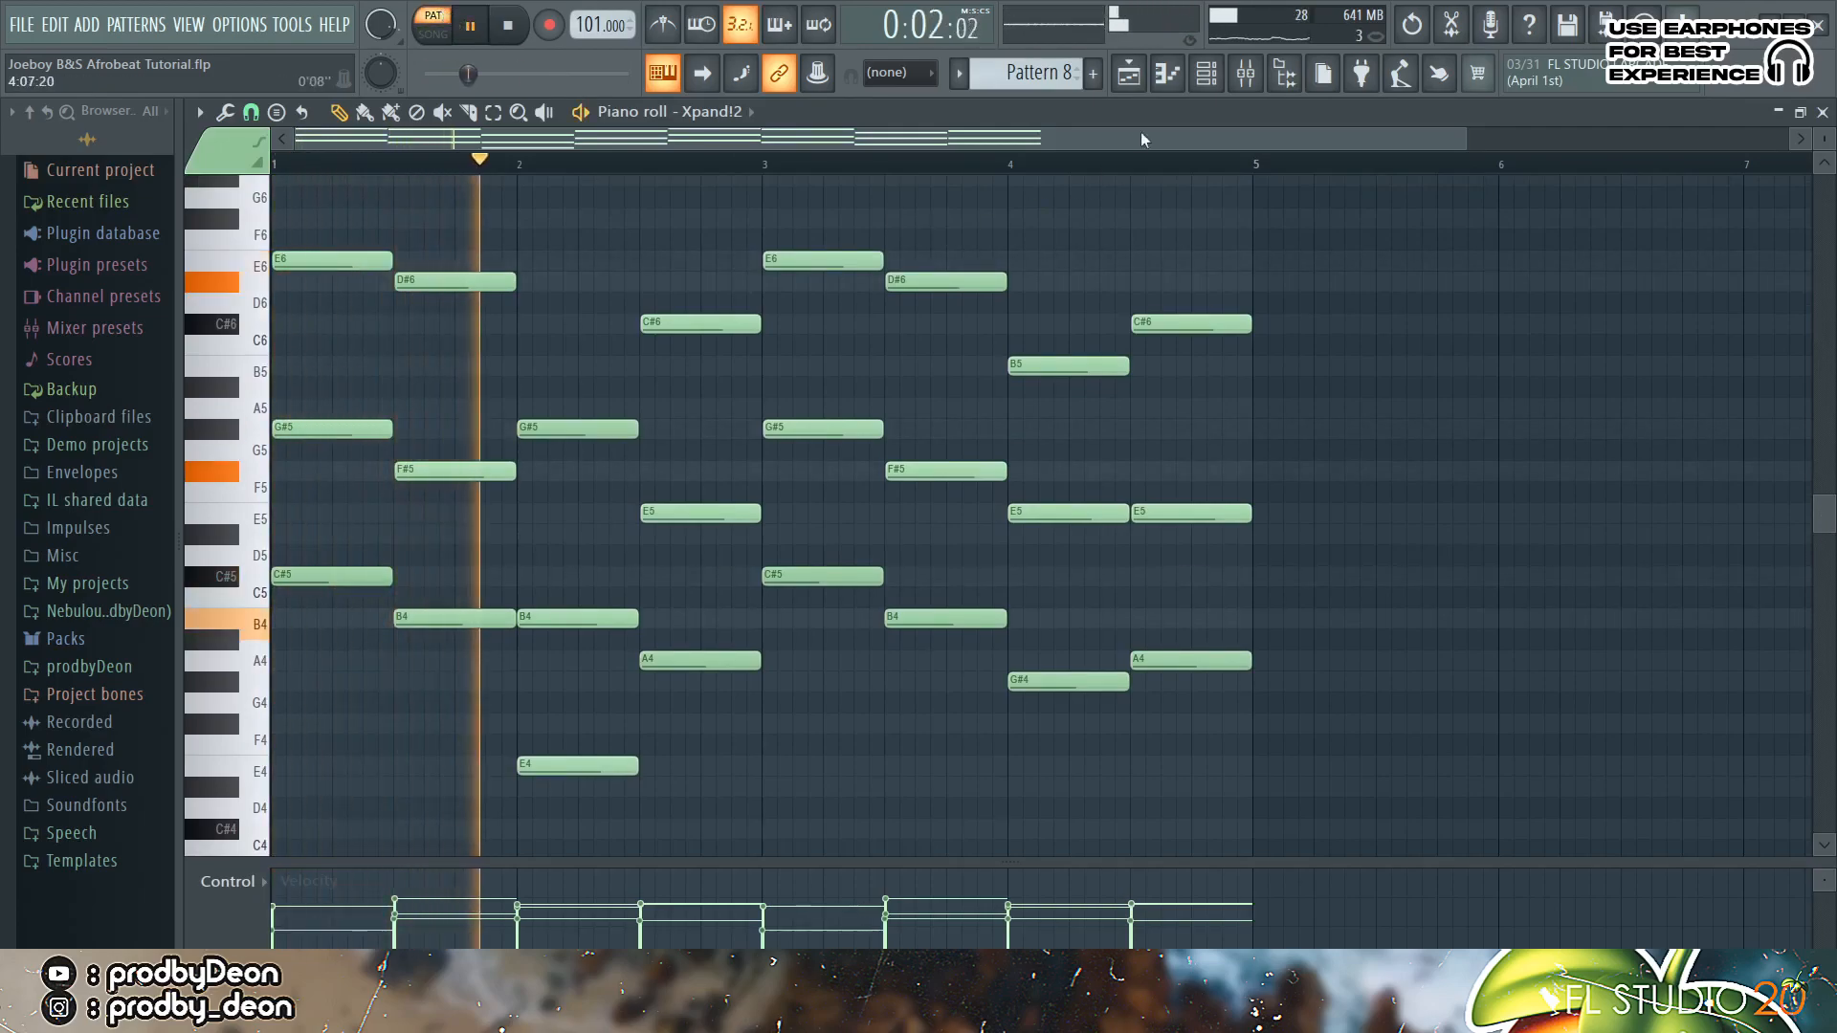
key("space")
Step: Inspect the channel settings of the Cymatics lead guitar loop on Track 6 and compare its key with the Pattern 8 chords
left_click(1222, 77)
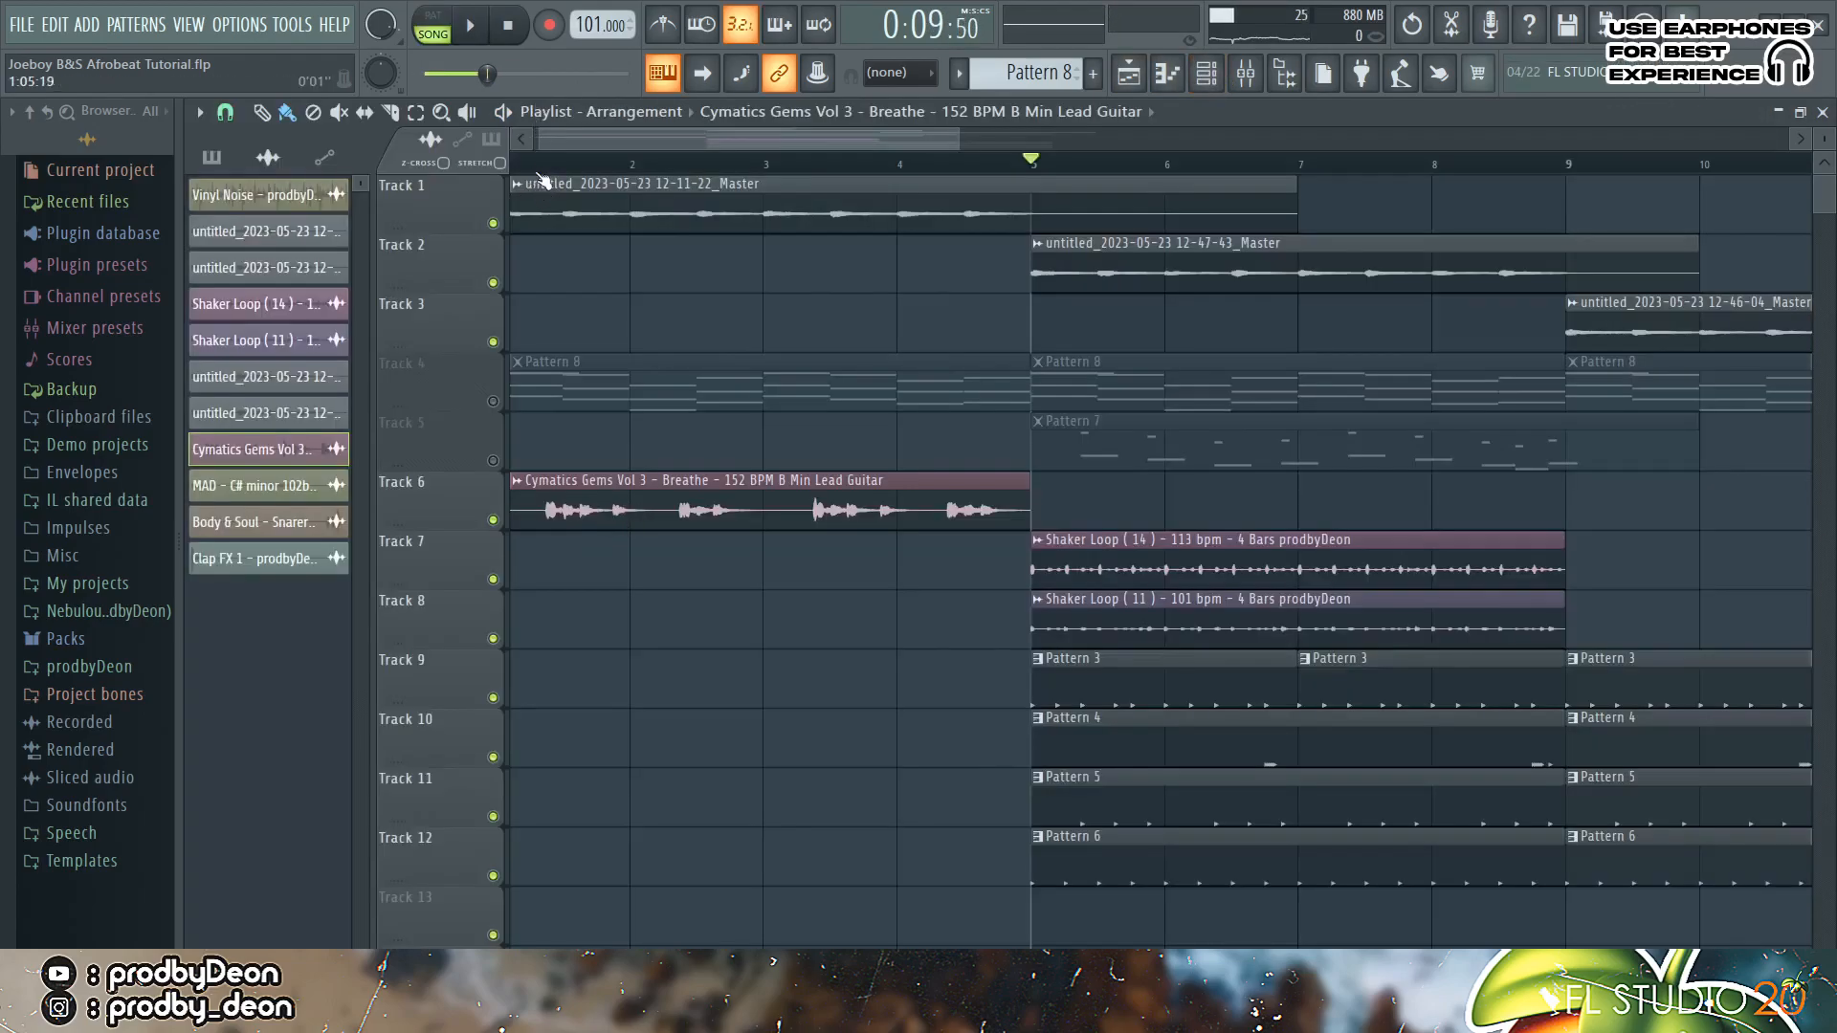
key("space")
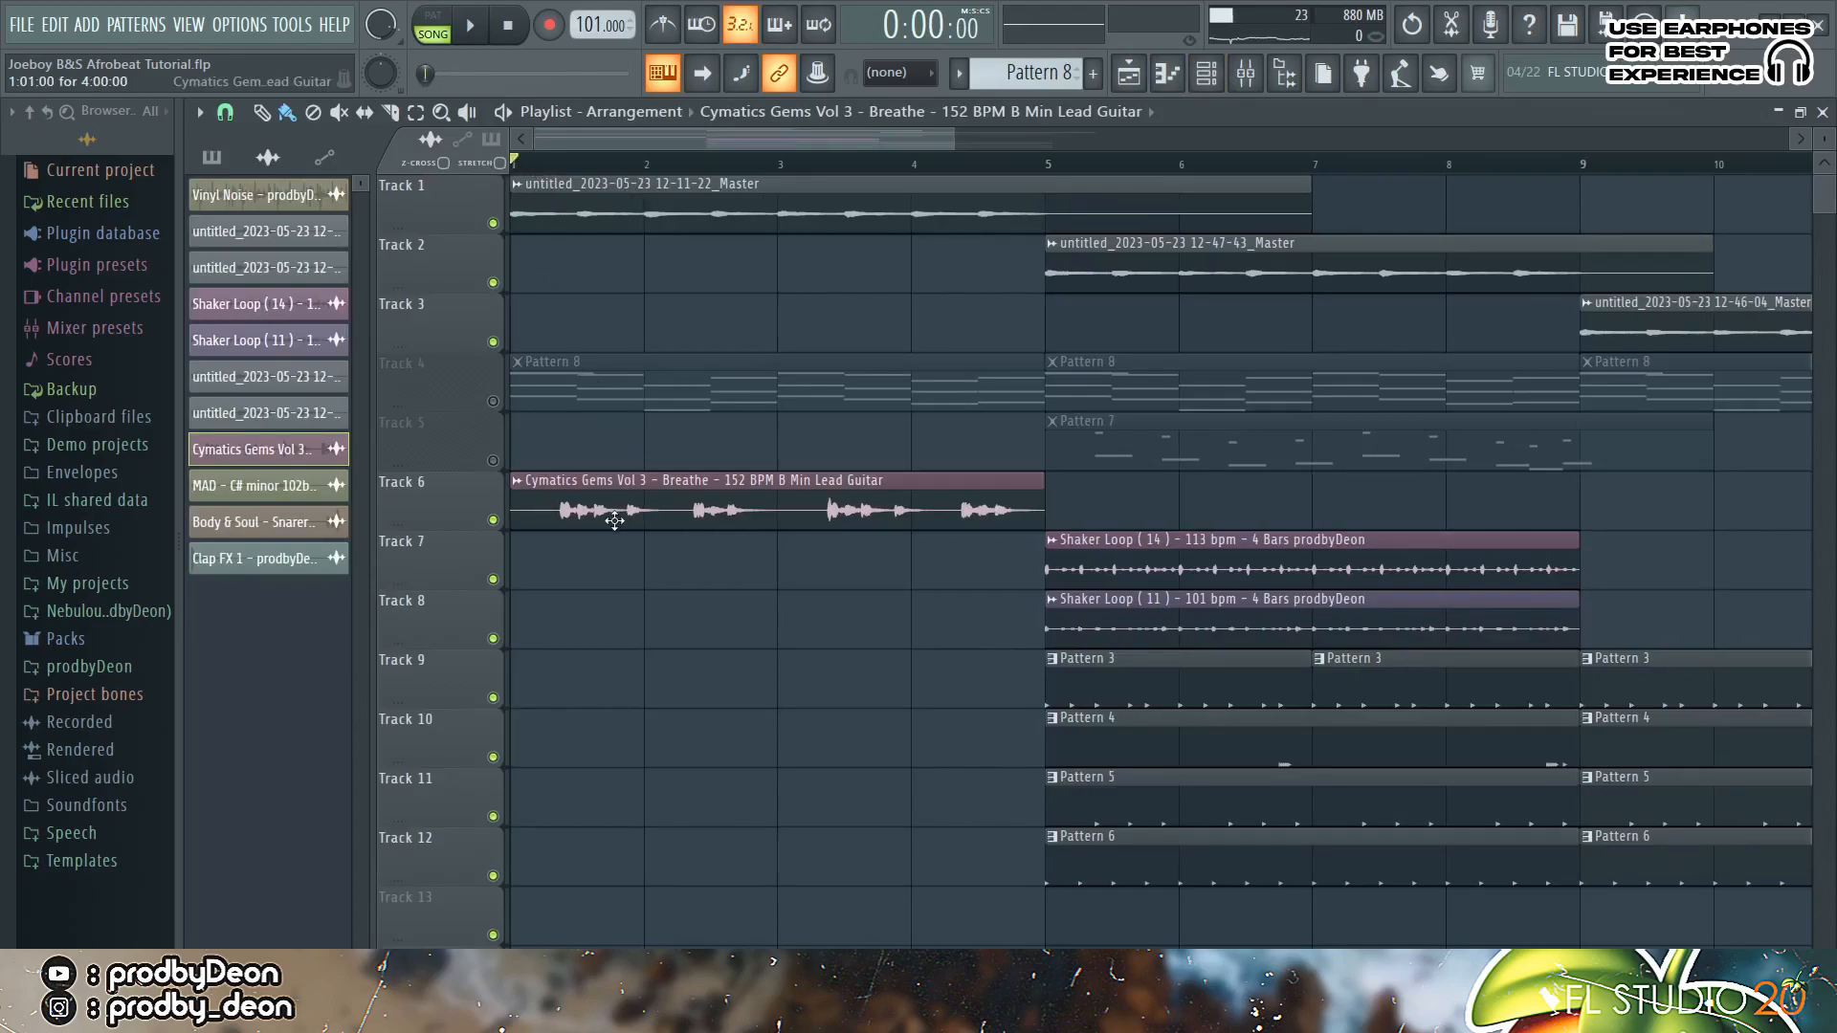
double_click(615, 521)
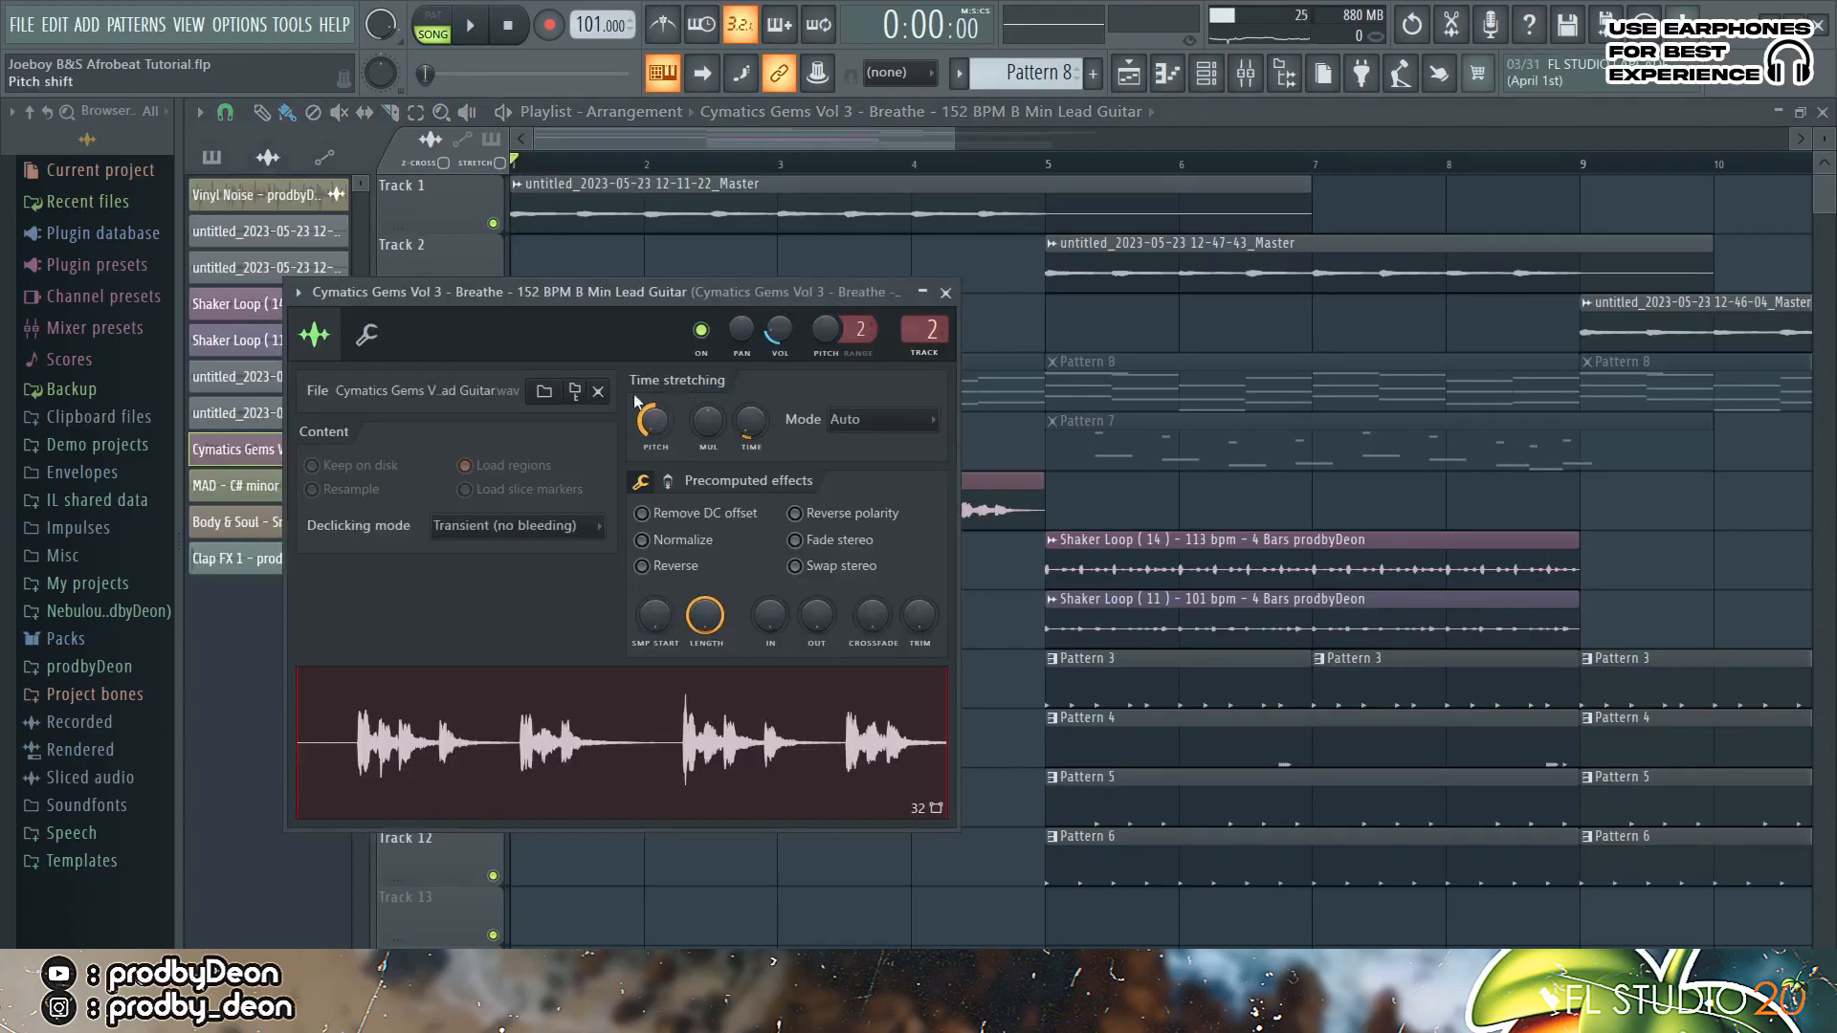
left_click(945, 293)
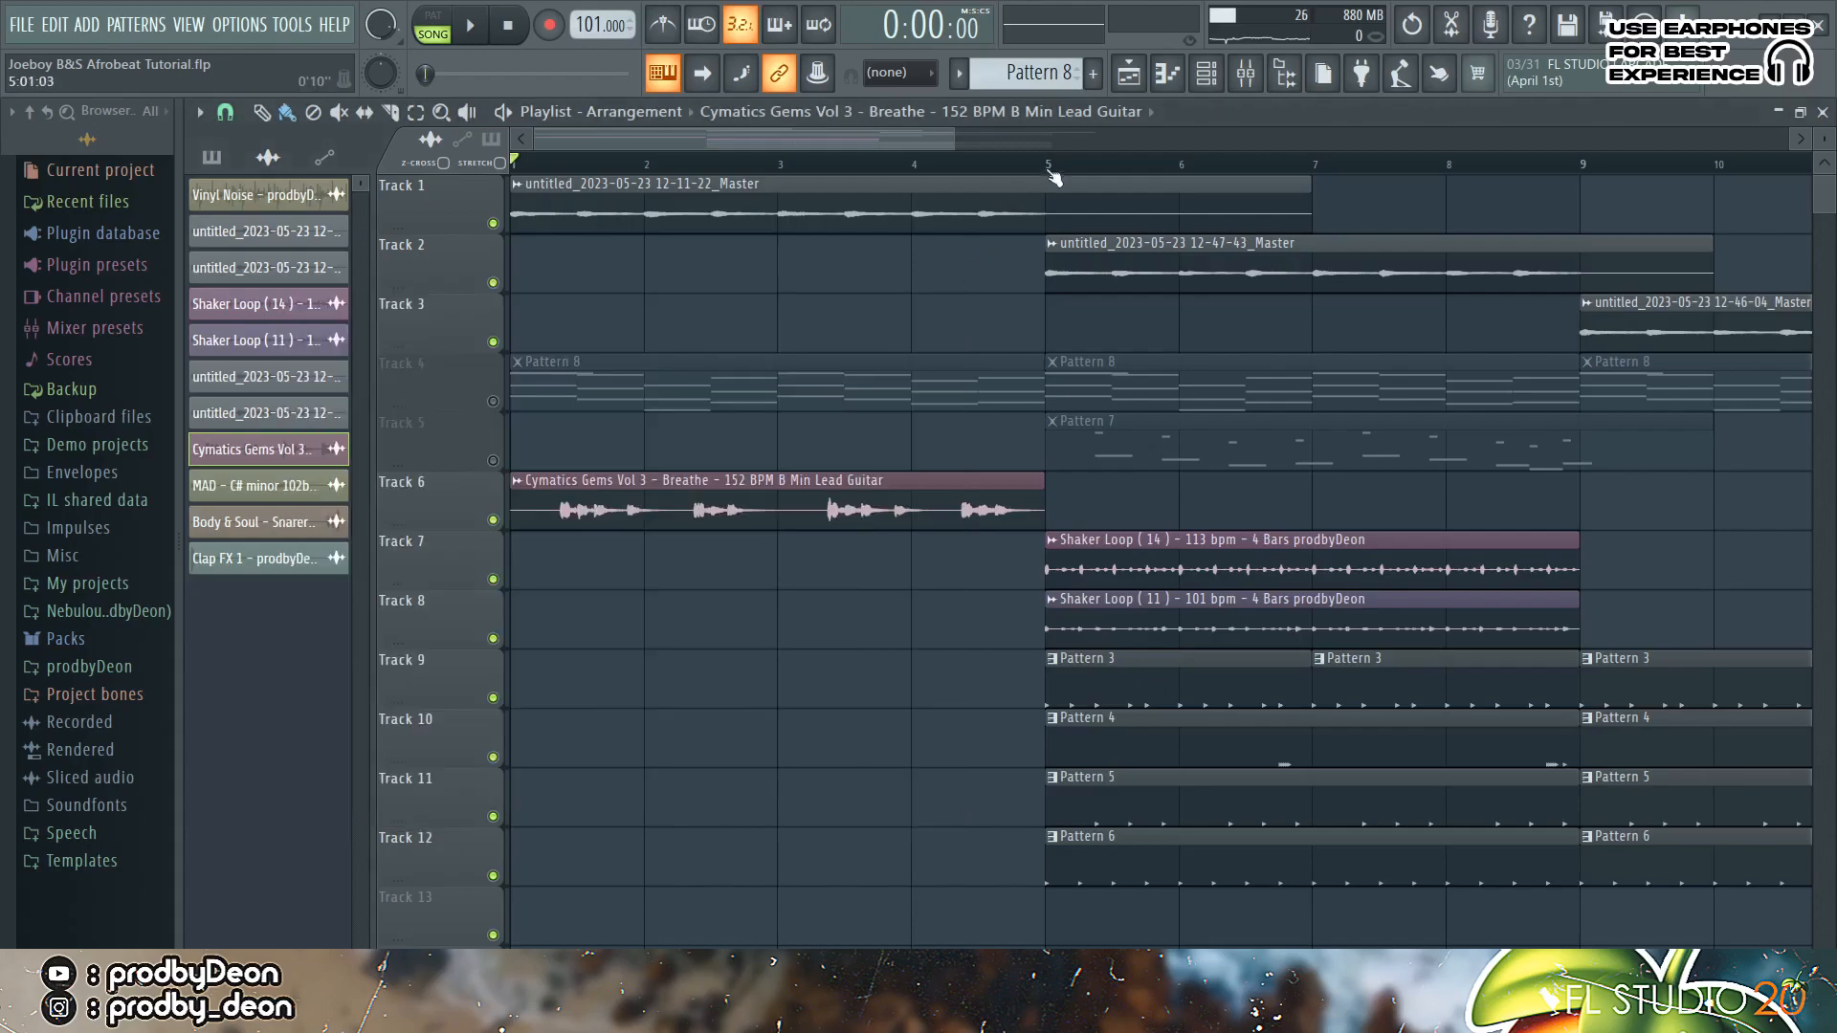
left_click(1167, 72)
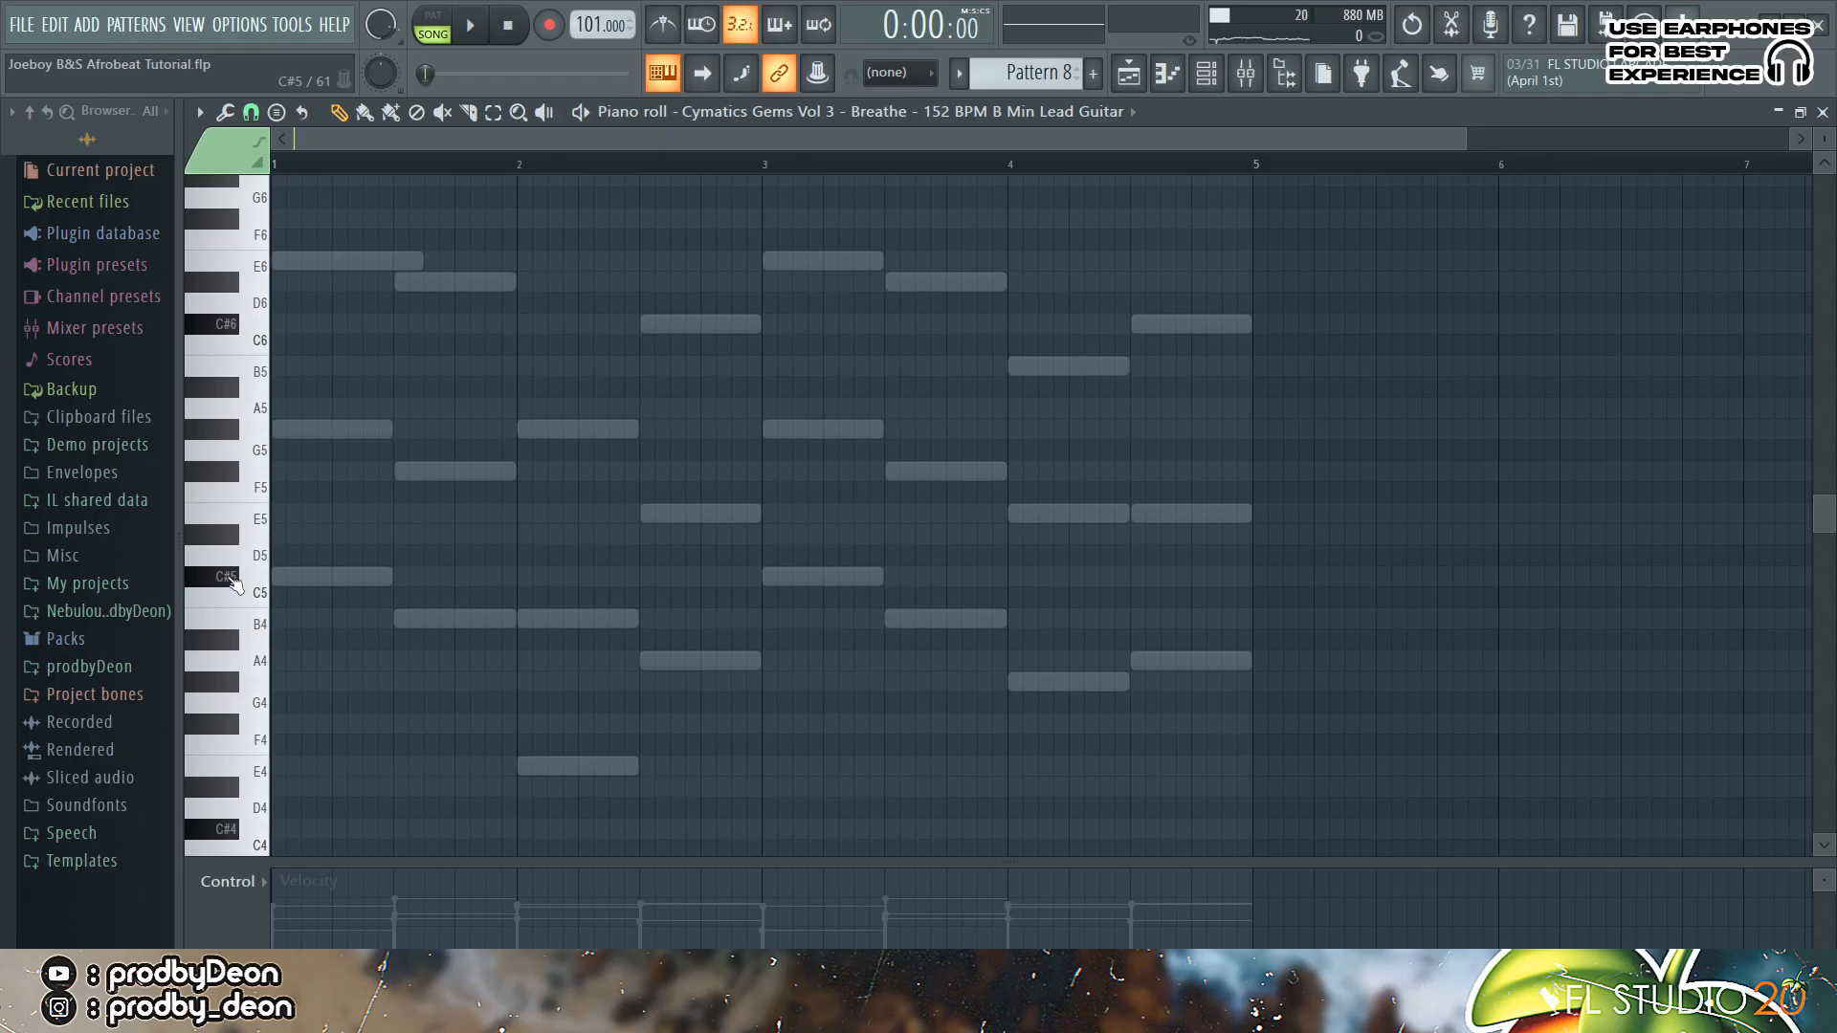
key("F5")
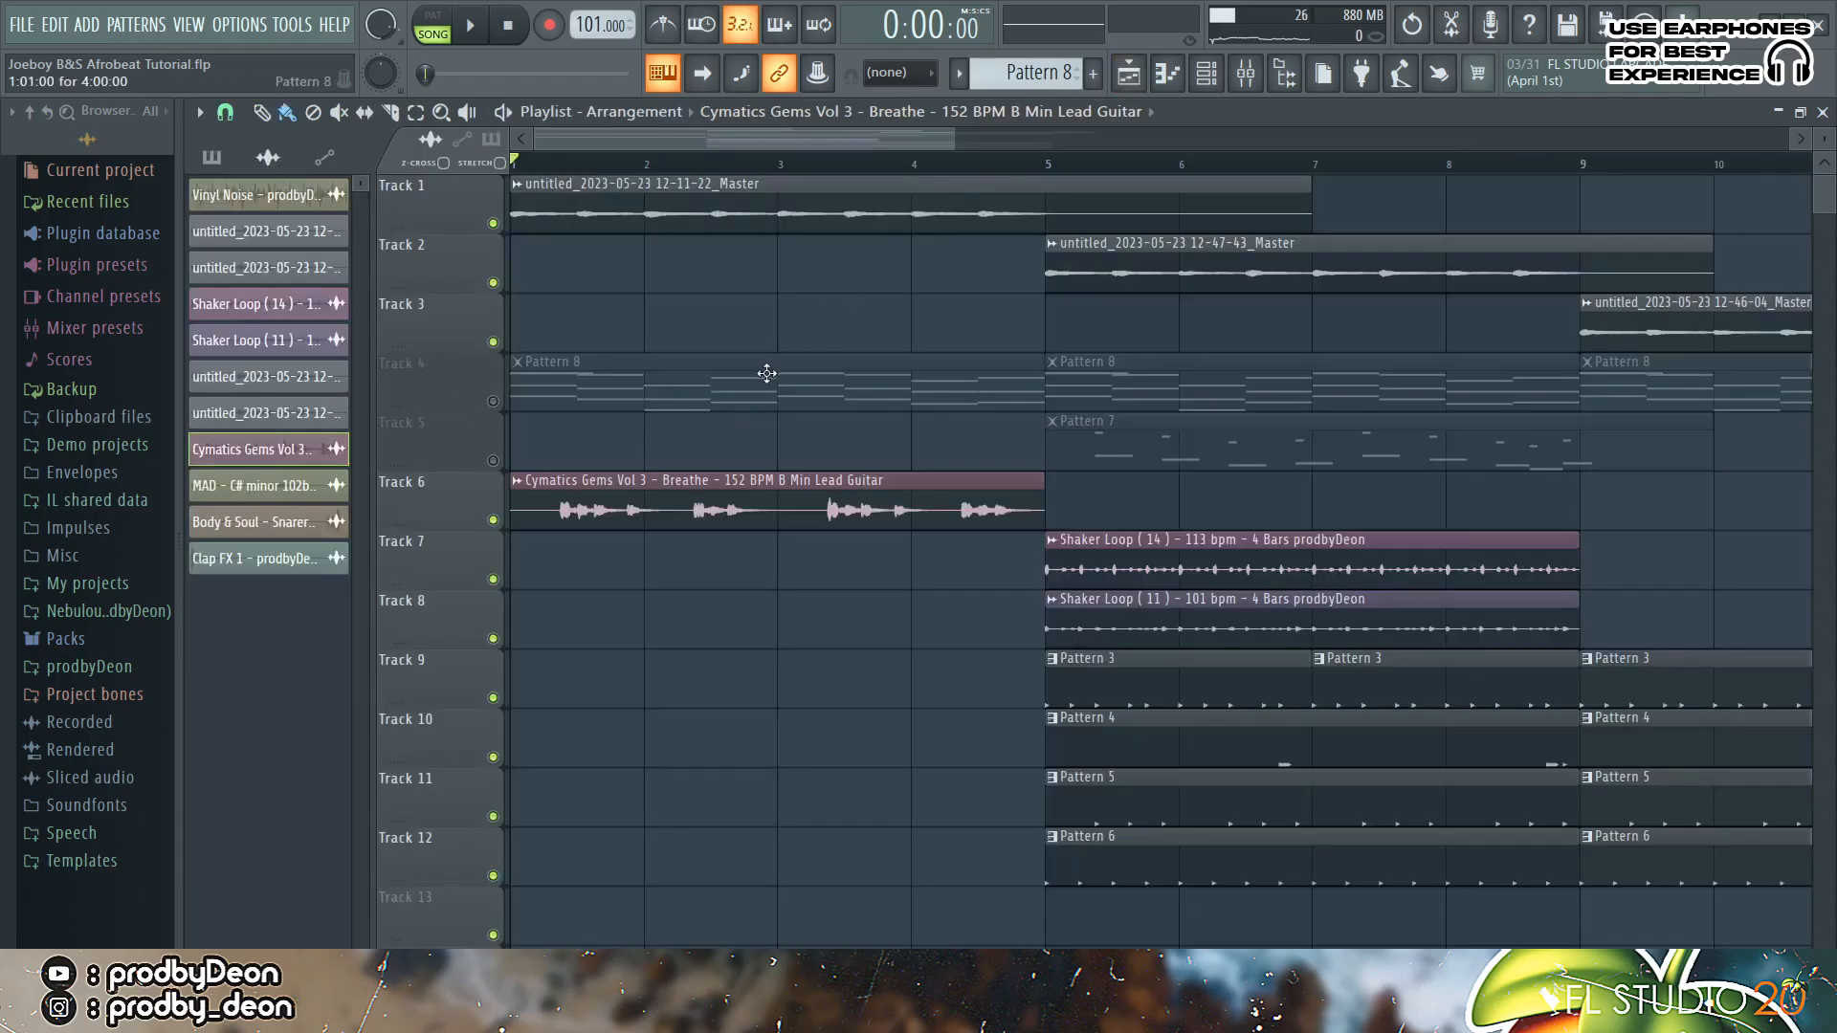
Step: Check the Cymatics guitar loop's mixer track assignment and play the arrangement from bar 1
double_click(699, 489)
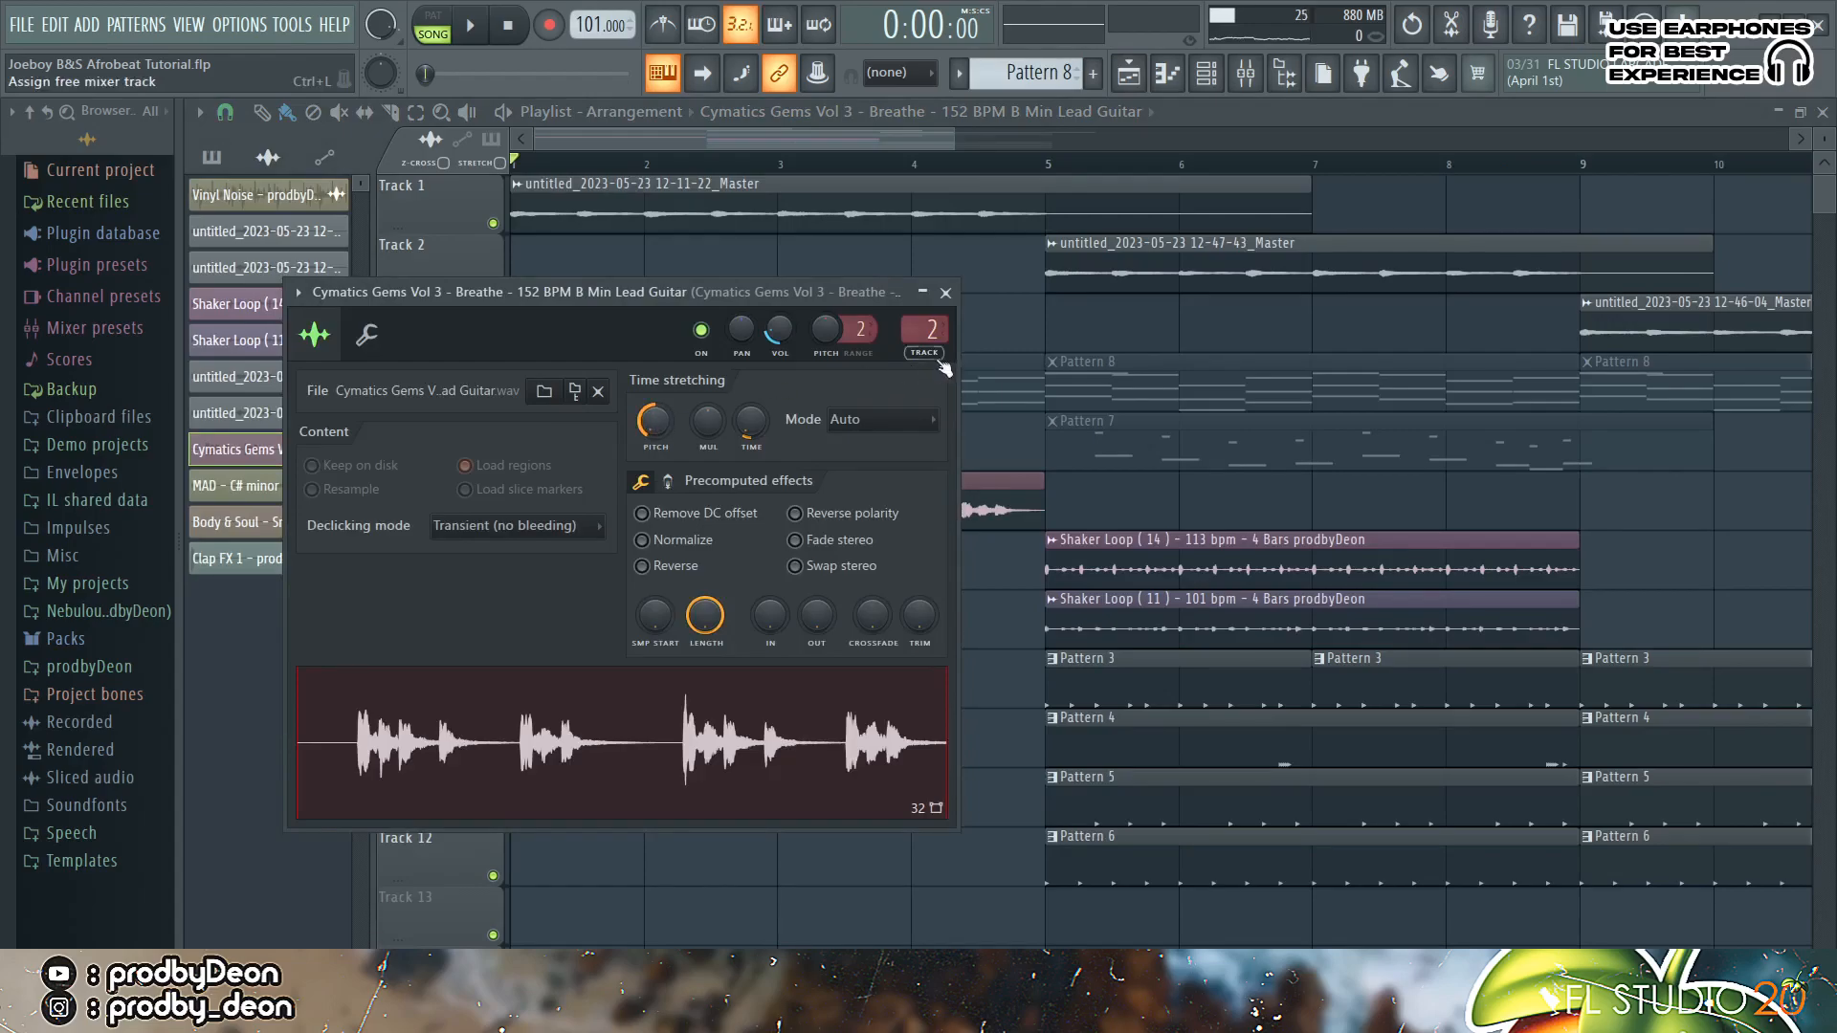
left_click(945, 294)
key("space")
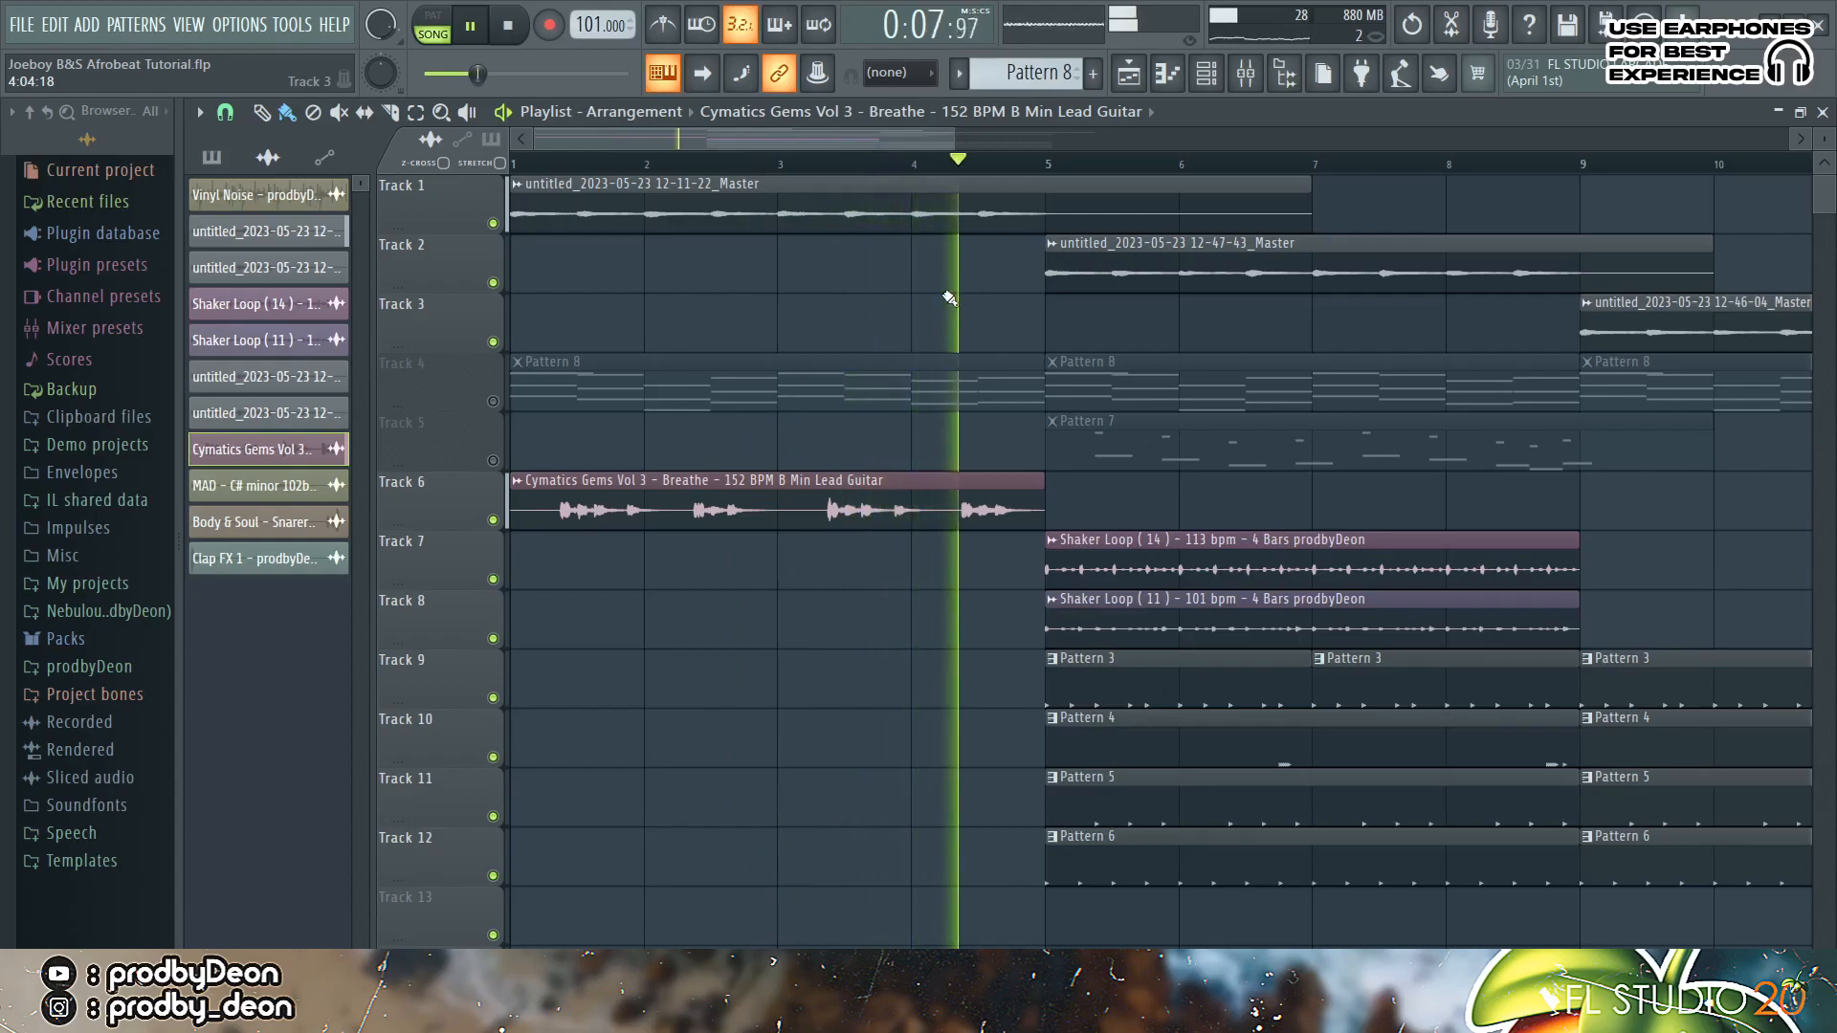
key("space")
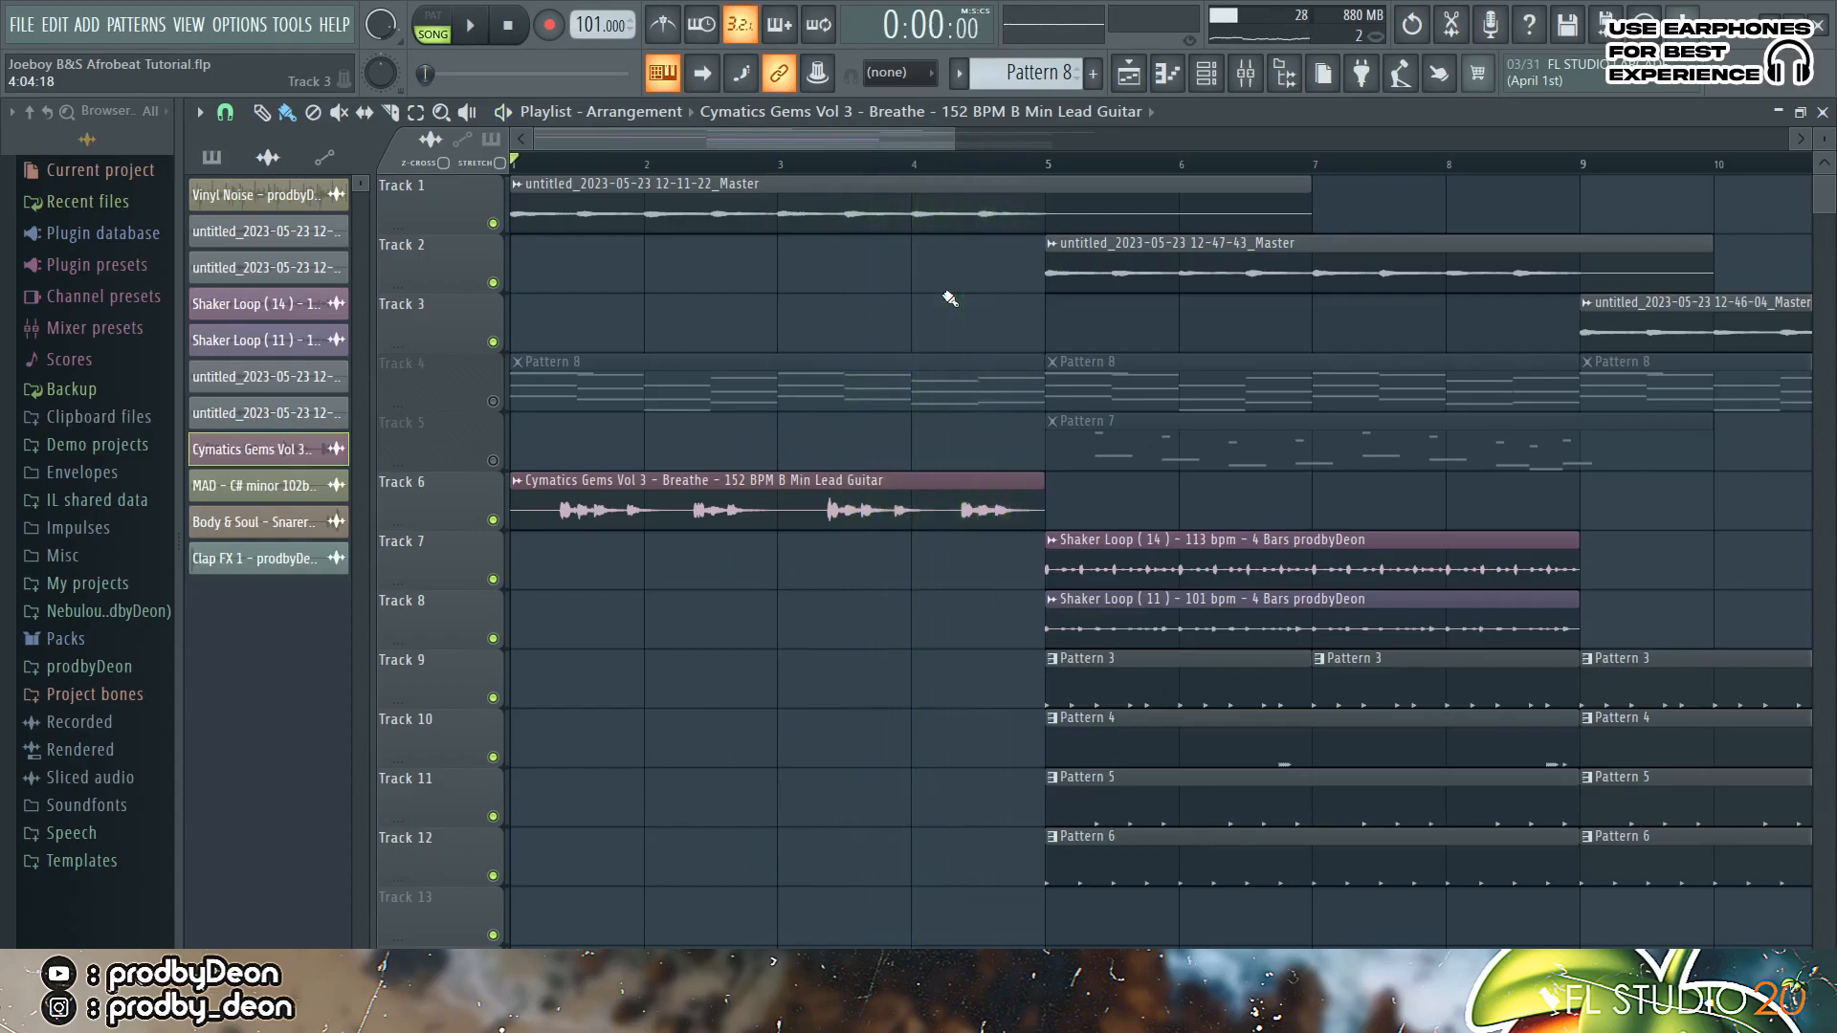
Step: Enable the effects on the guitar loop's mixer track and inspect Magic Switch, Fruity Reeverb 2 and Fruity parametric EQ 2
left_click(1252, 83)
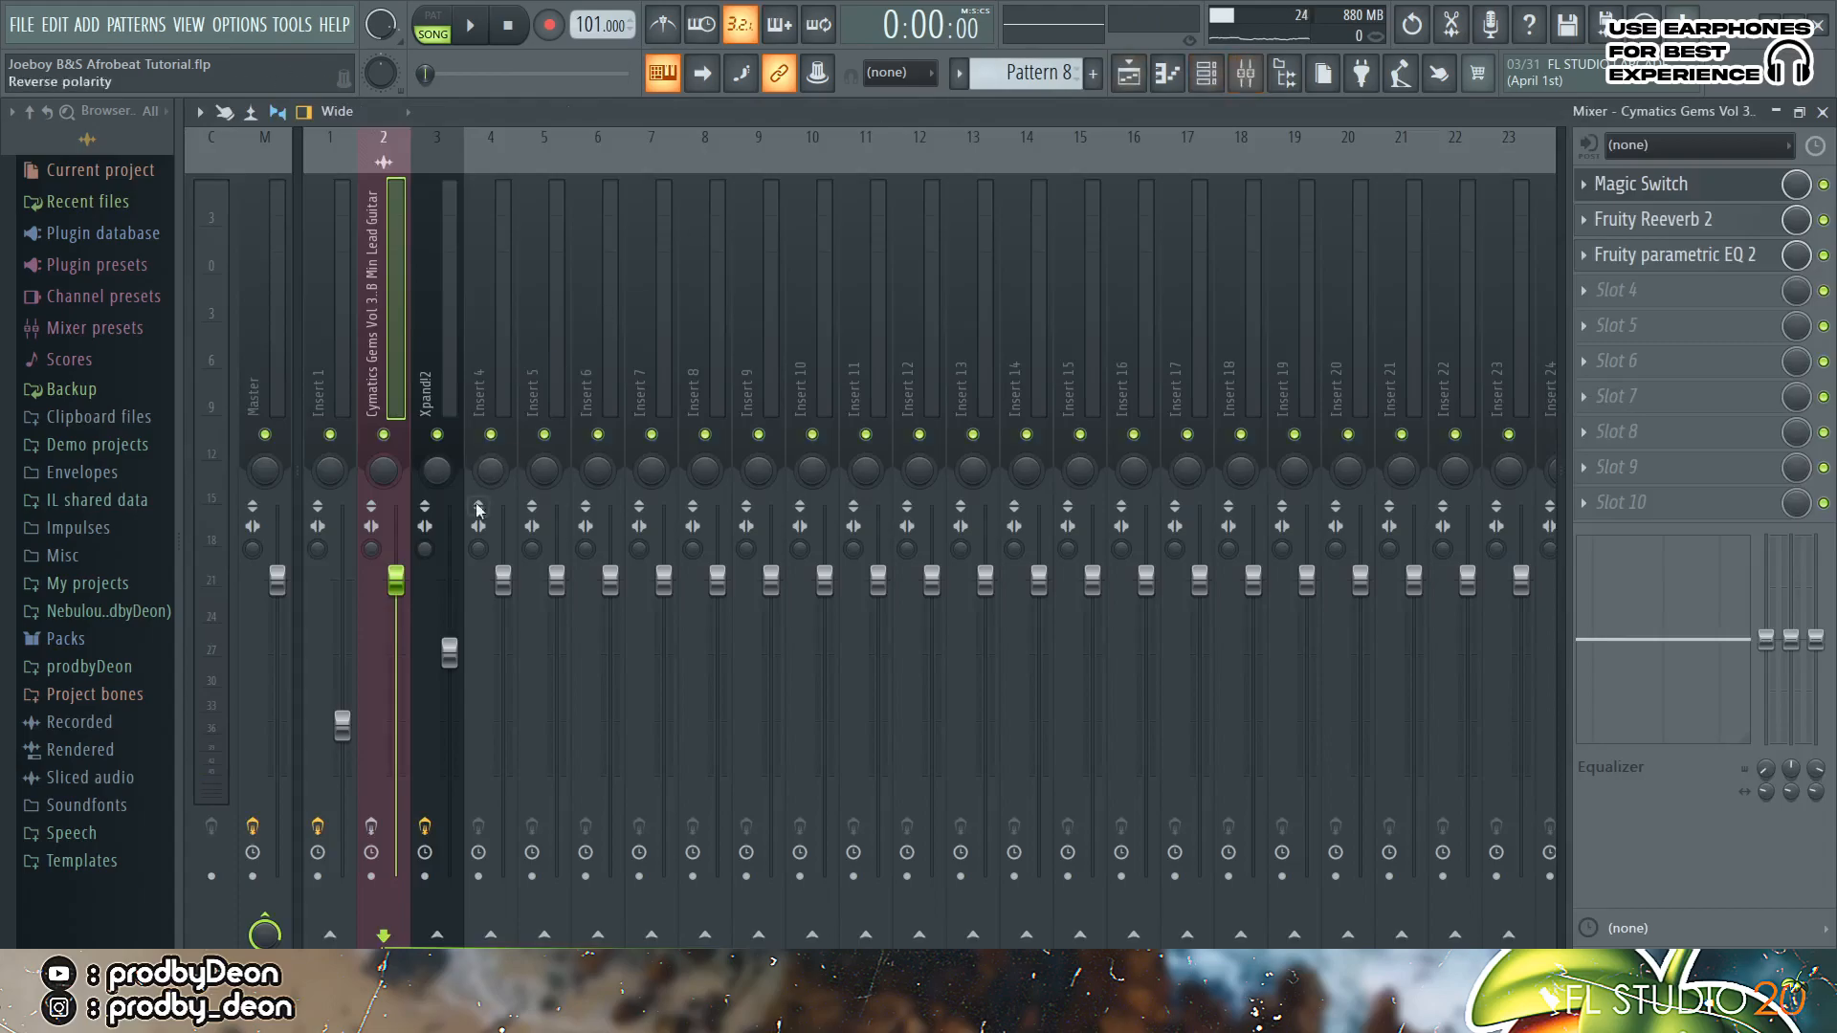
left_click(371, 825)
left_click(1642, 184)
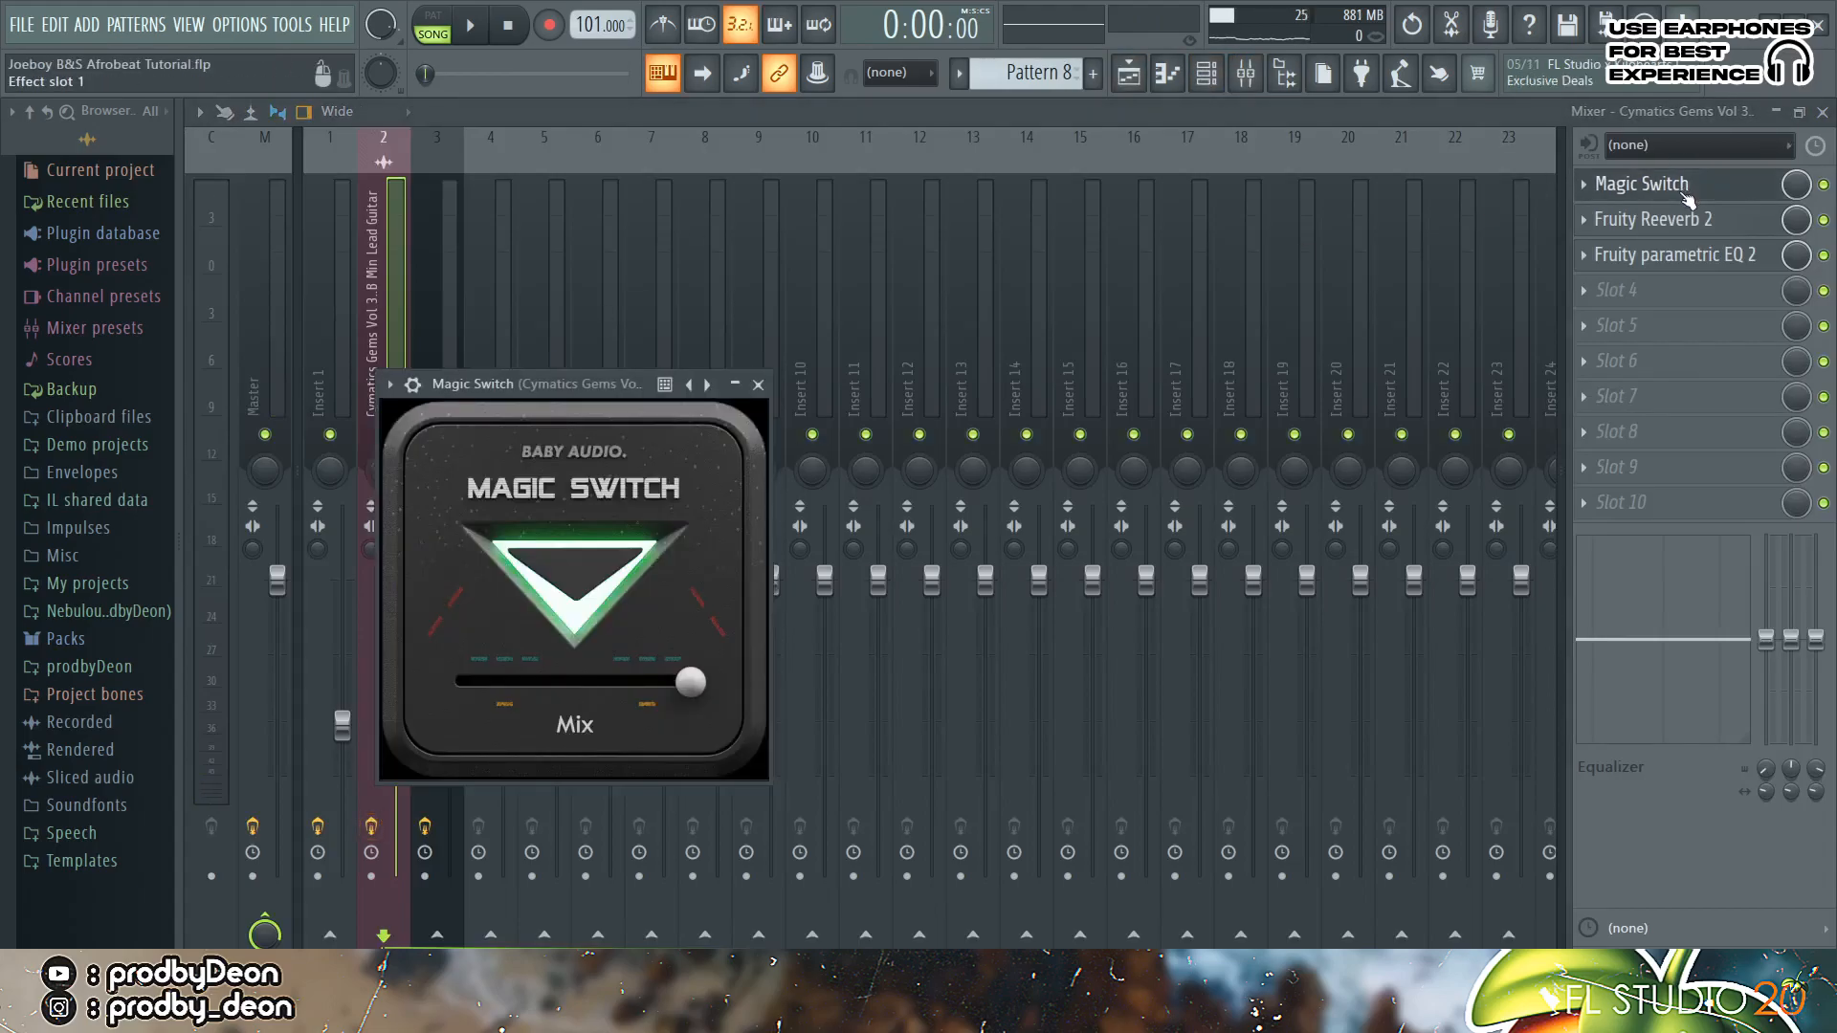
left_click(1687, 194)
left_click(1683, 224)
left_click(1685, 225)
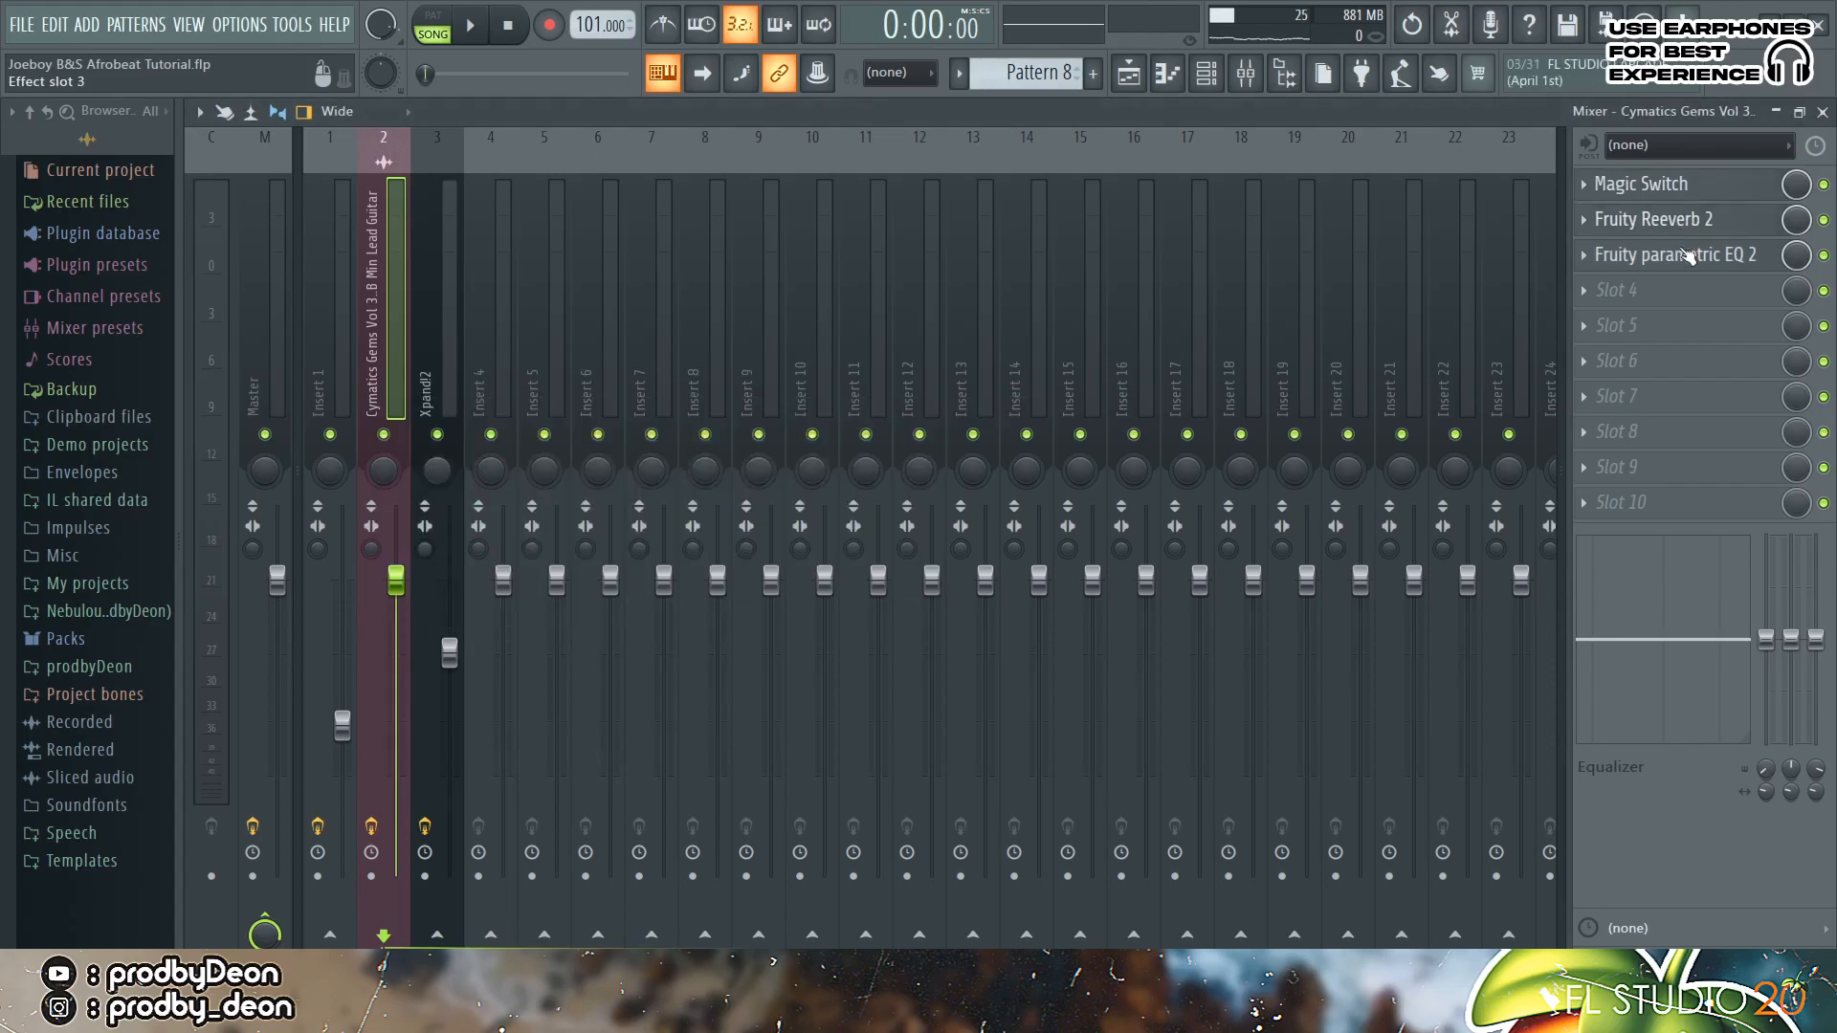
left_click(1688, 255)
left_click(1686, 257)
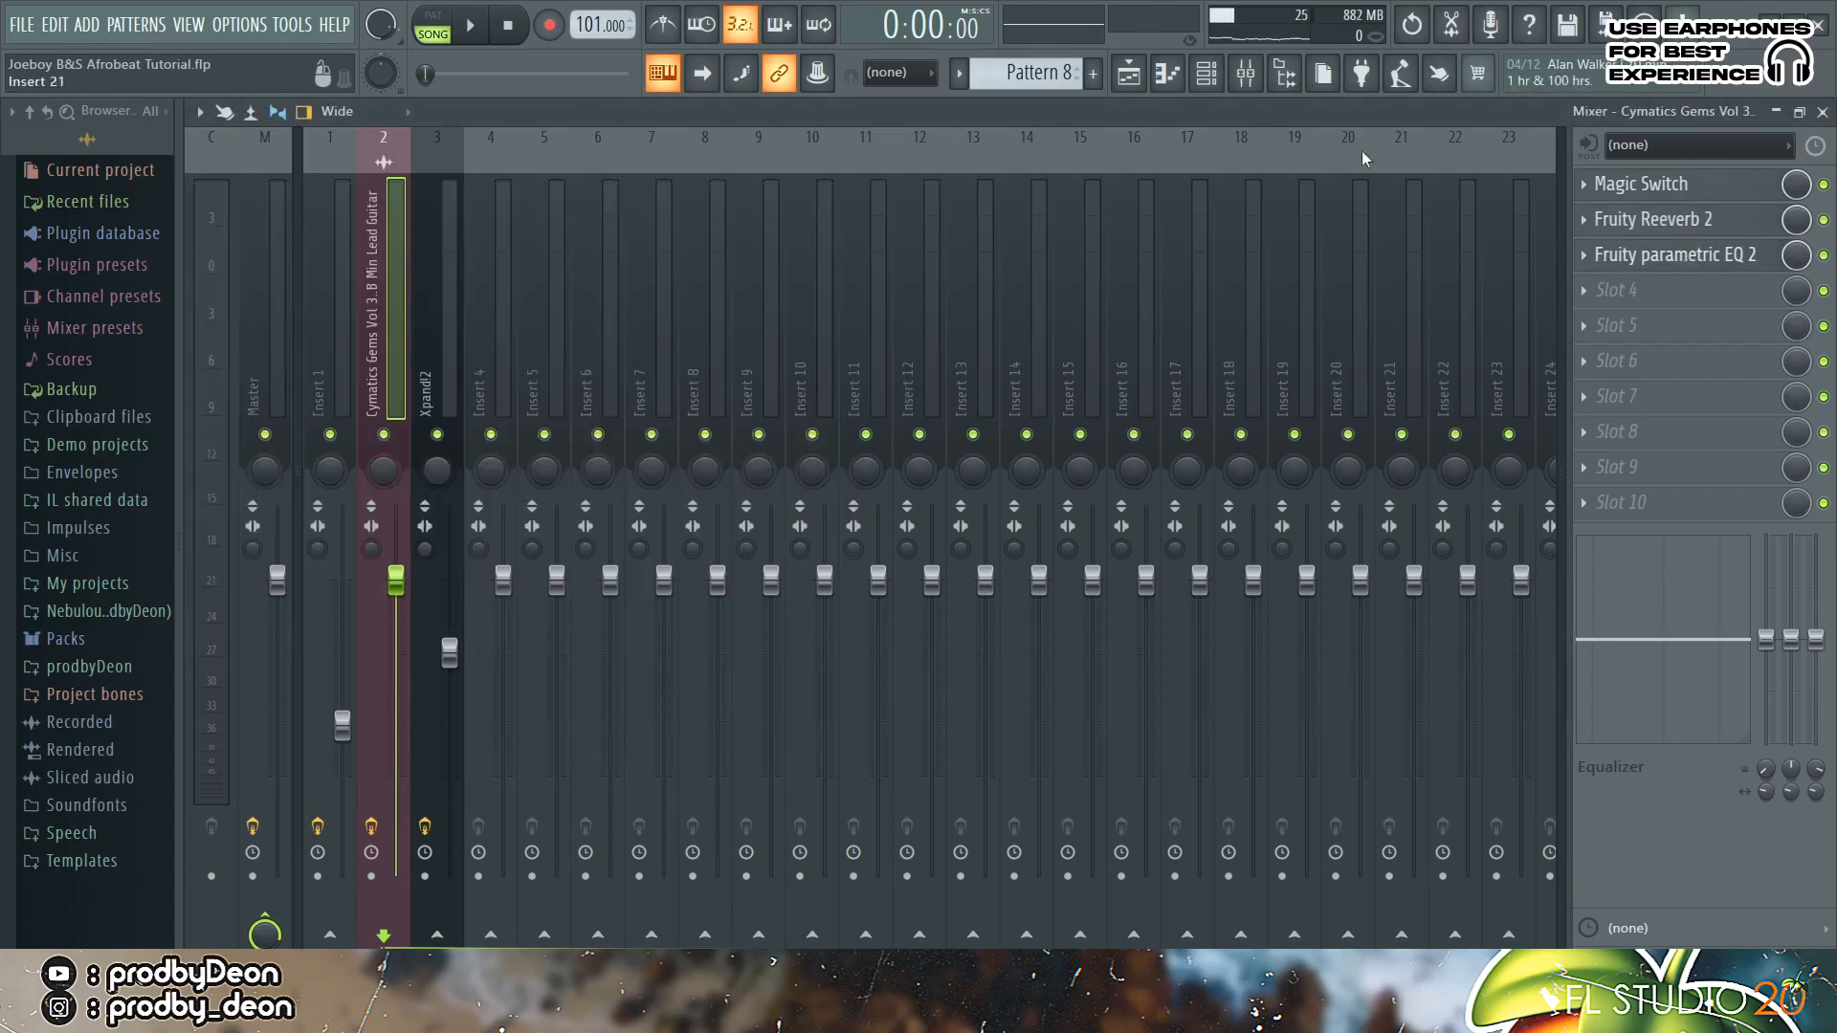
Step: Play the arrangement from bar 1 to hear the guitar loop with its effects enabled
left_click(1126, 69)
left_click(1126, 69)
key("space")
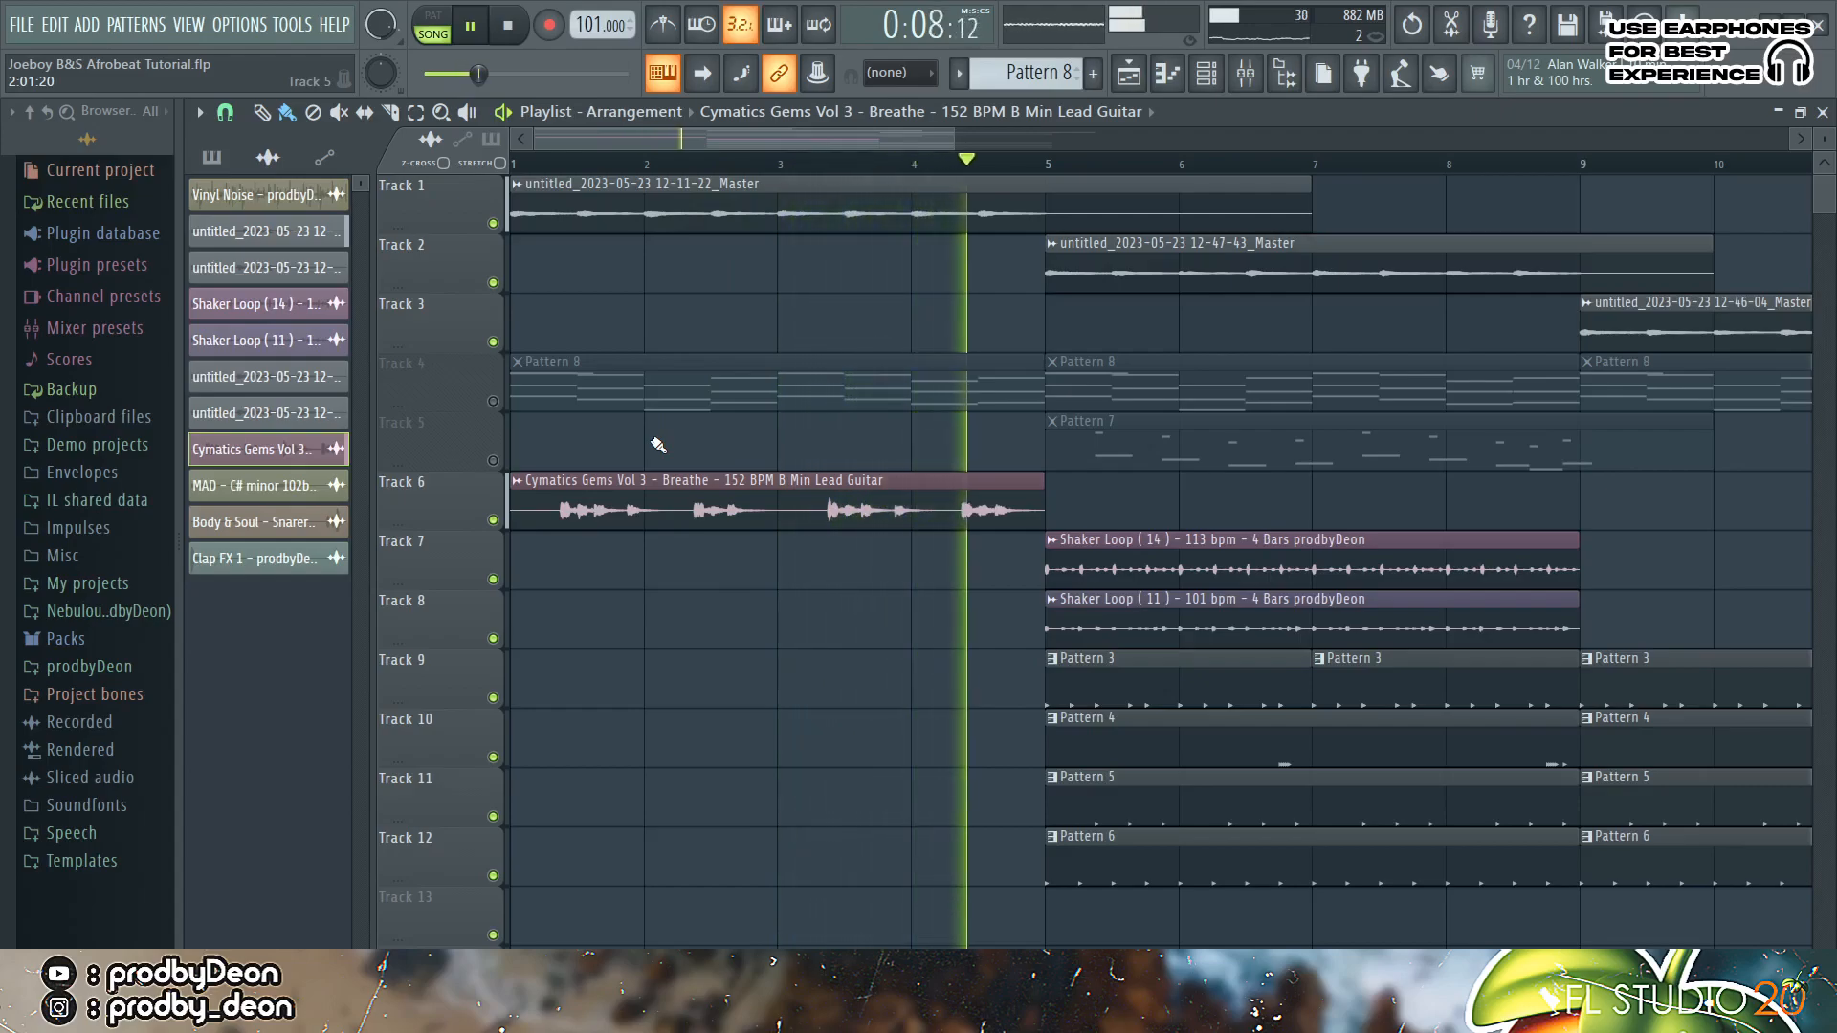
key("space")
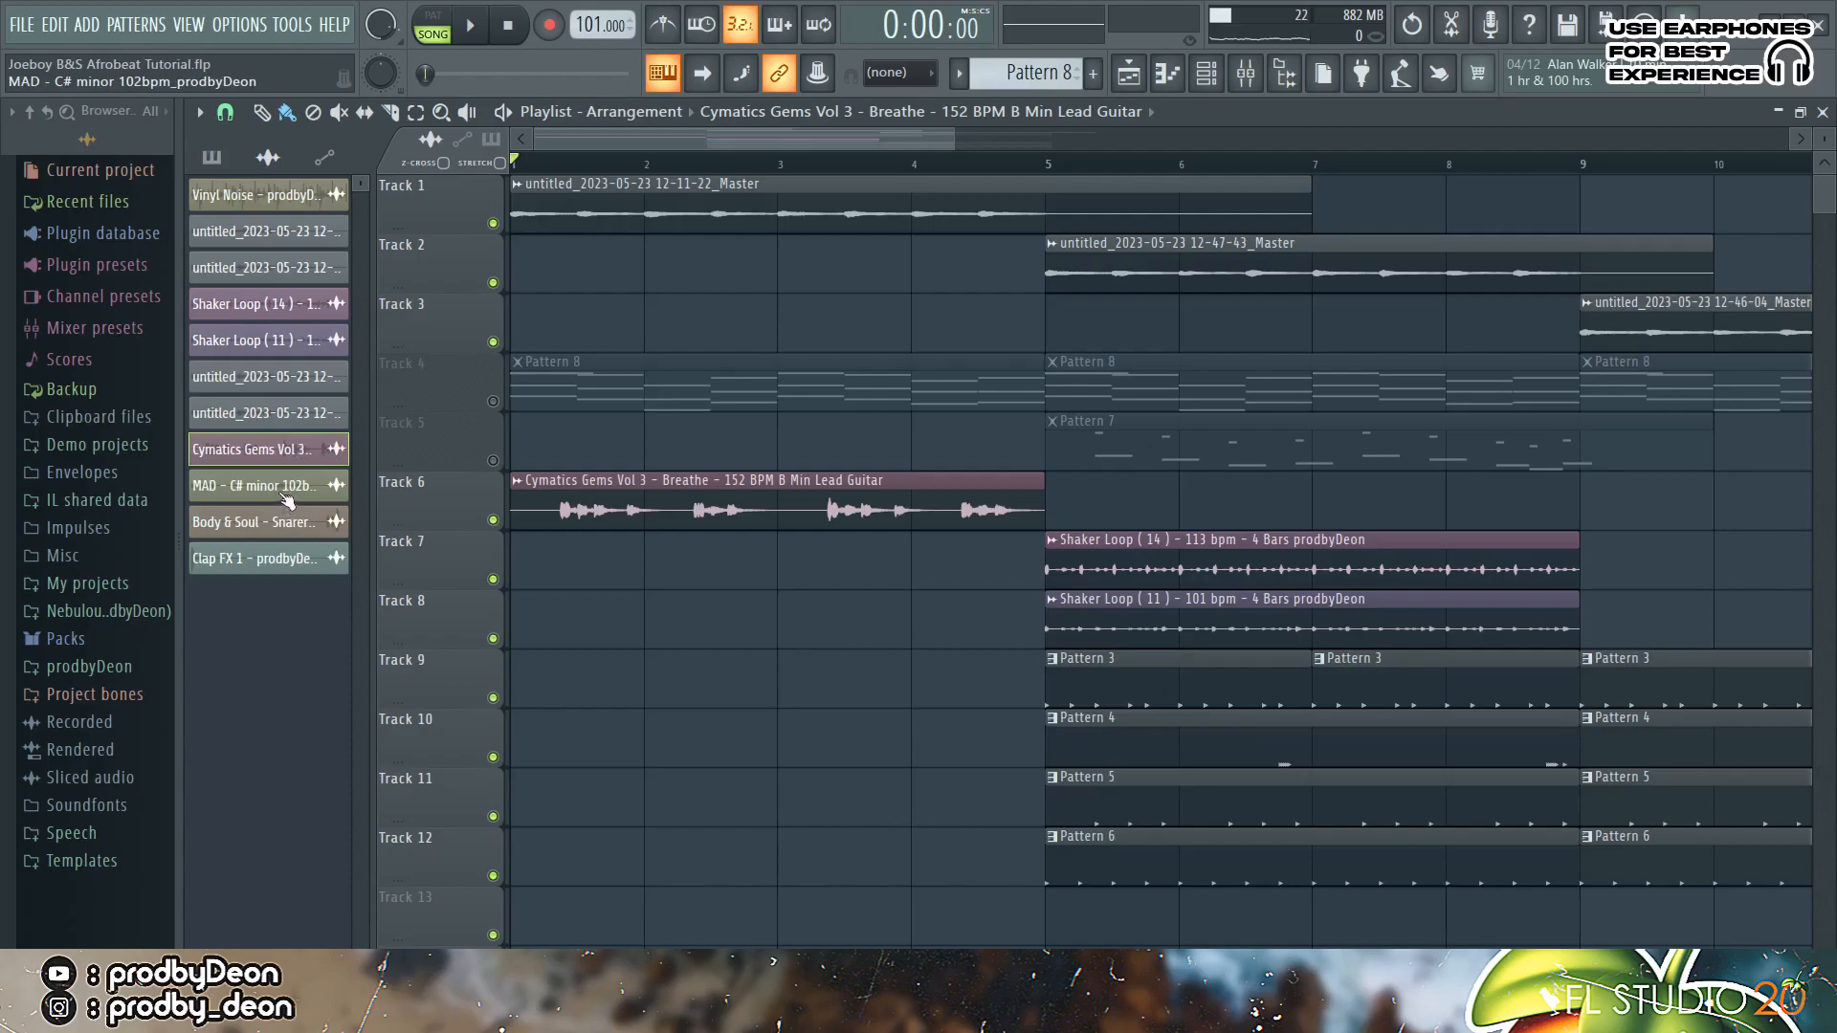
Step: Place the MAD - C# minor 102bpm loop at bar 1 on Track 8 and play it with Track 6 muted
left_click_drag(287, 497, 585, 613)
left_click(492, 520)
key("space")
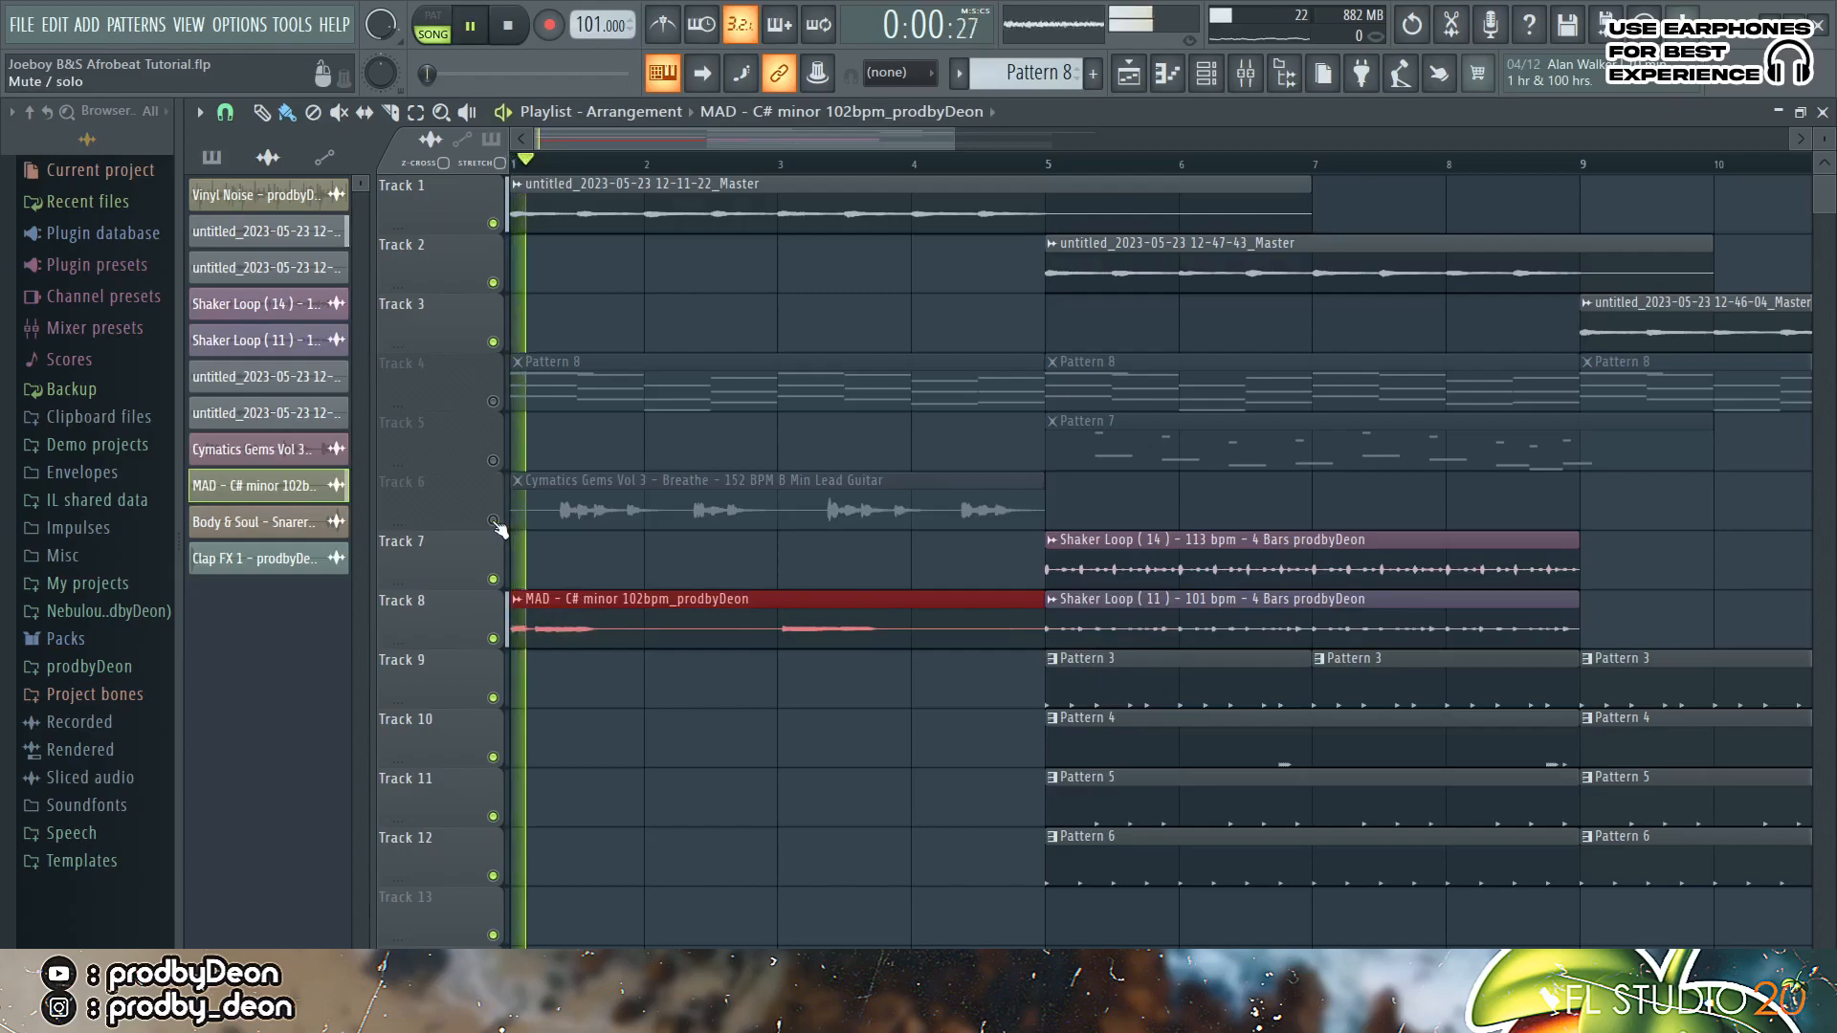
Step: Mute Track 1, play the MAD loop from bar 3 and inspect its channel settings
left_click(492, 224)
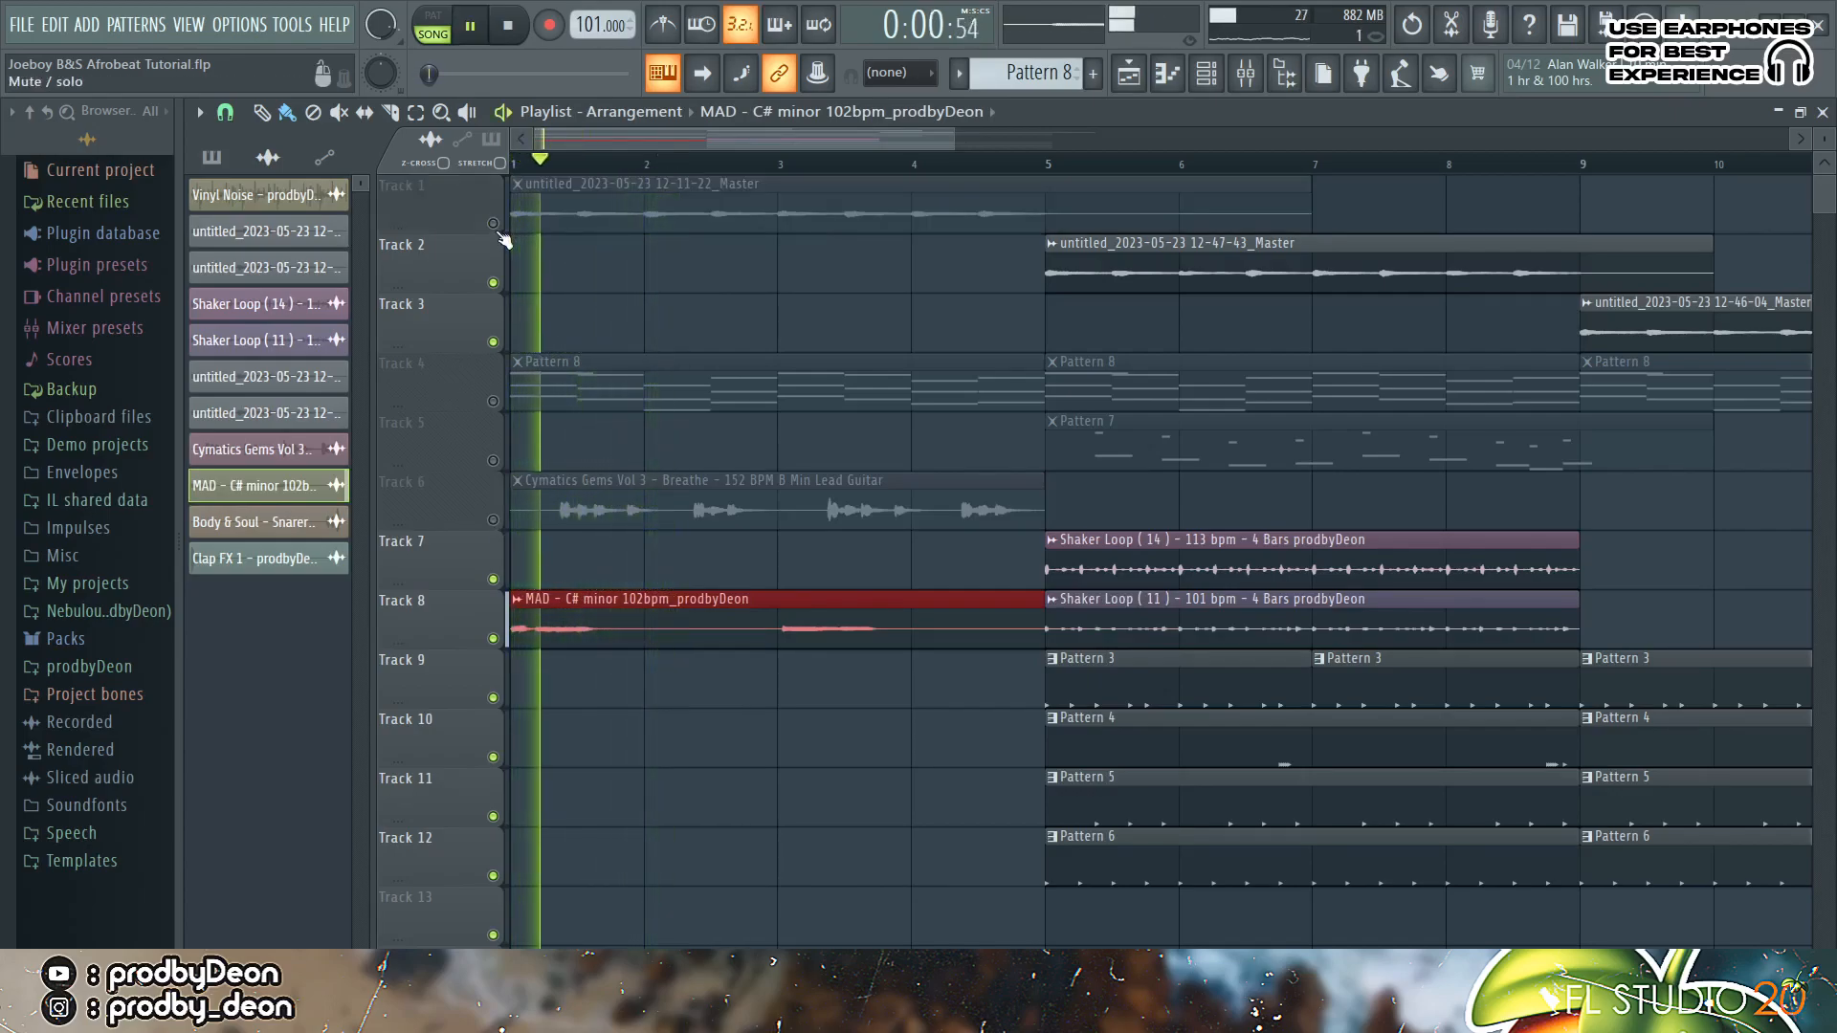
left_click(784, 167)
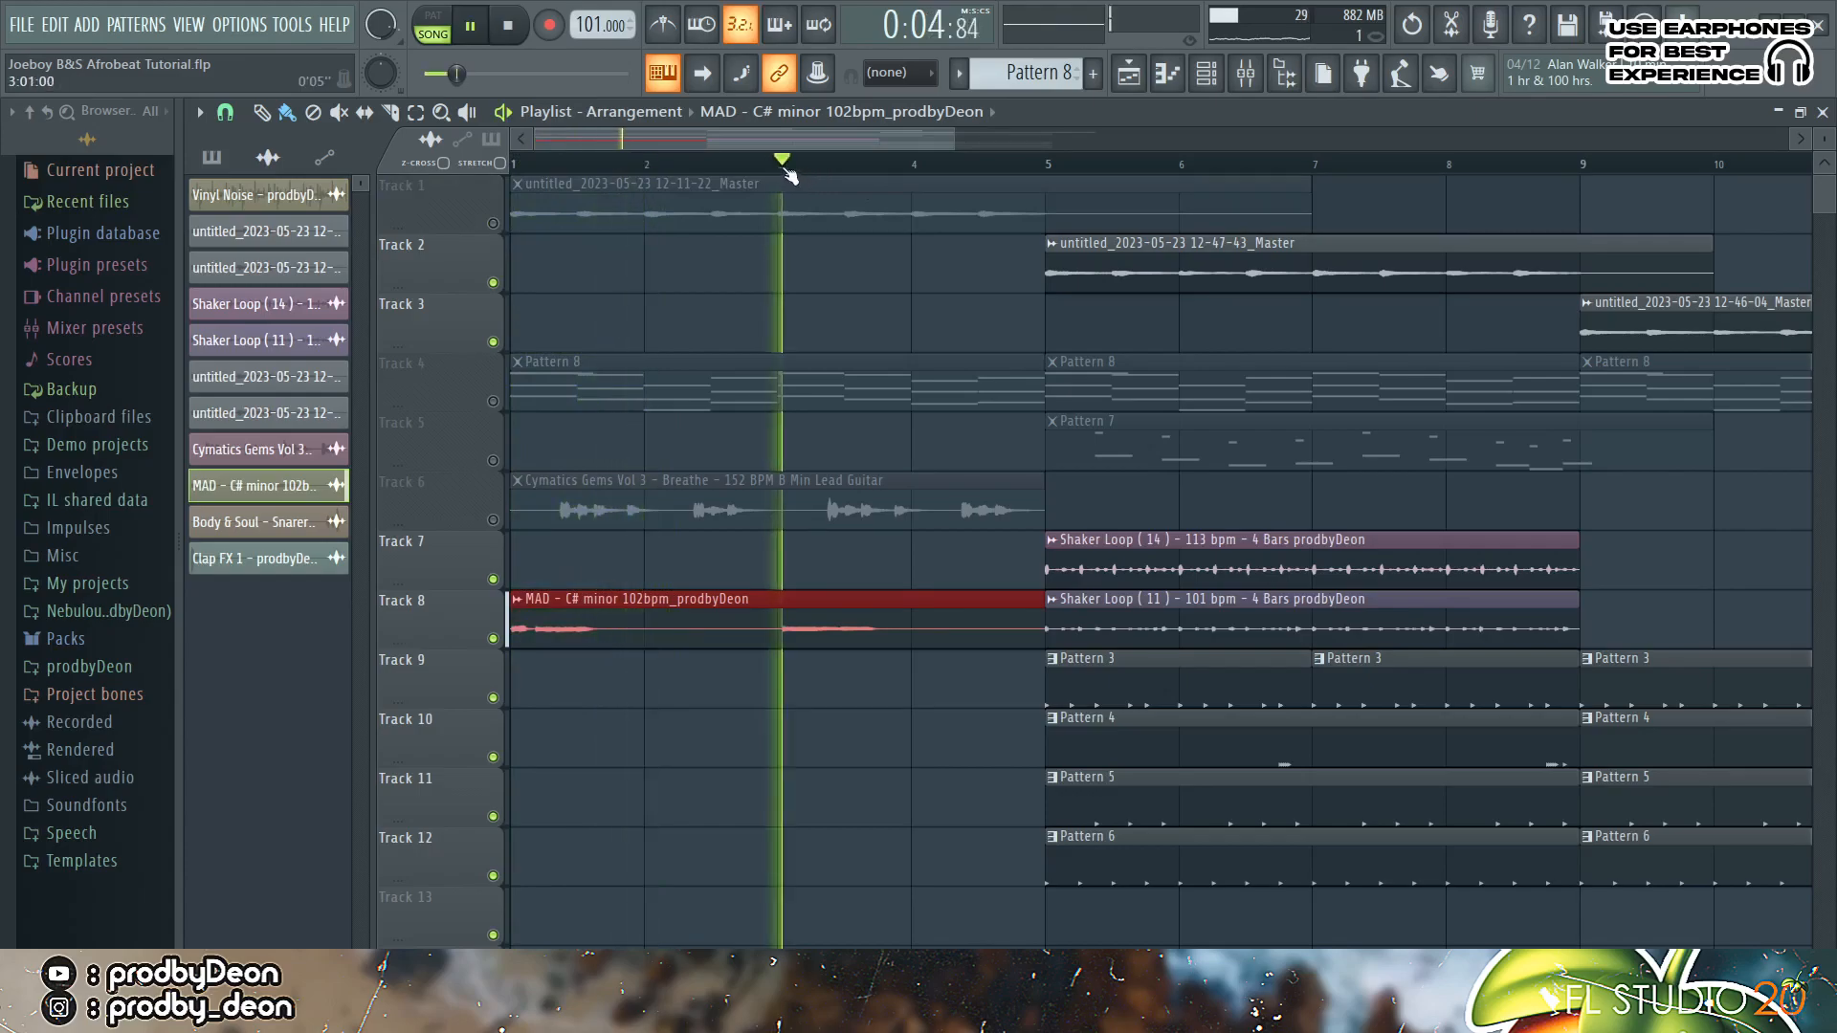
key("space")
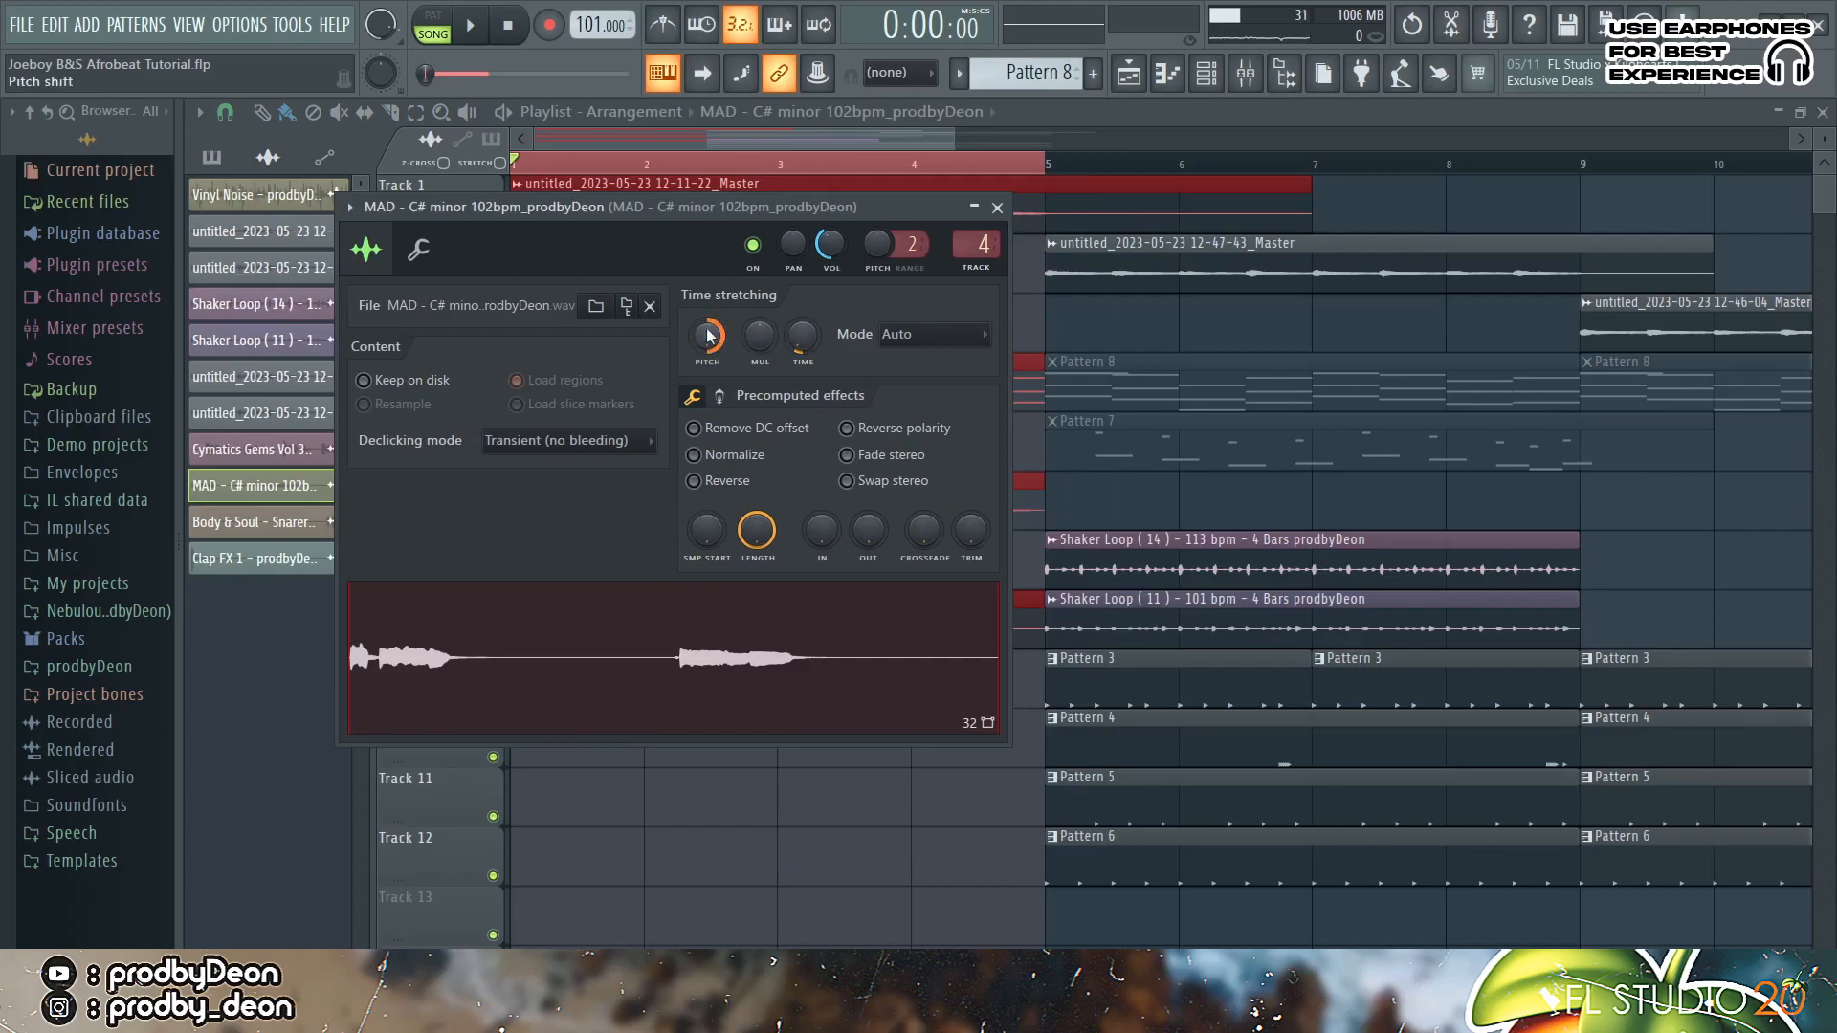
double_click(986, 233)
key("space")
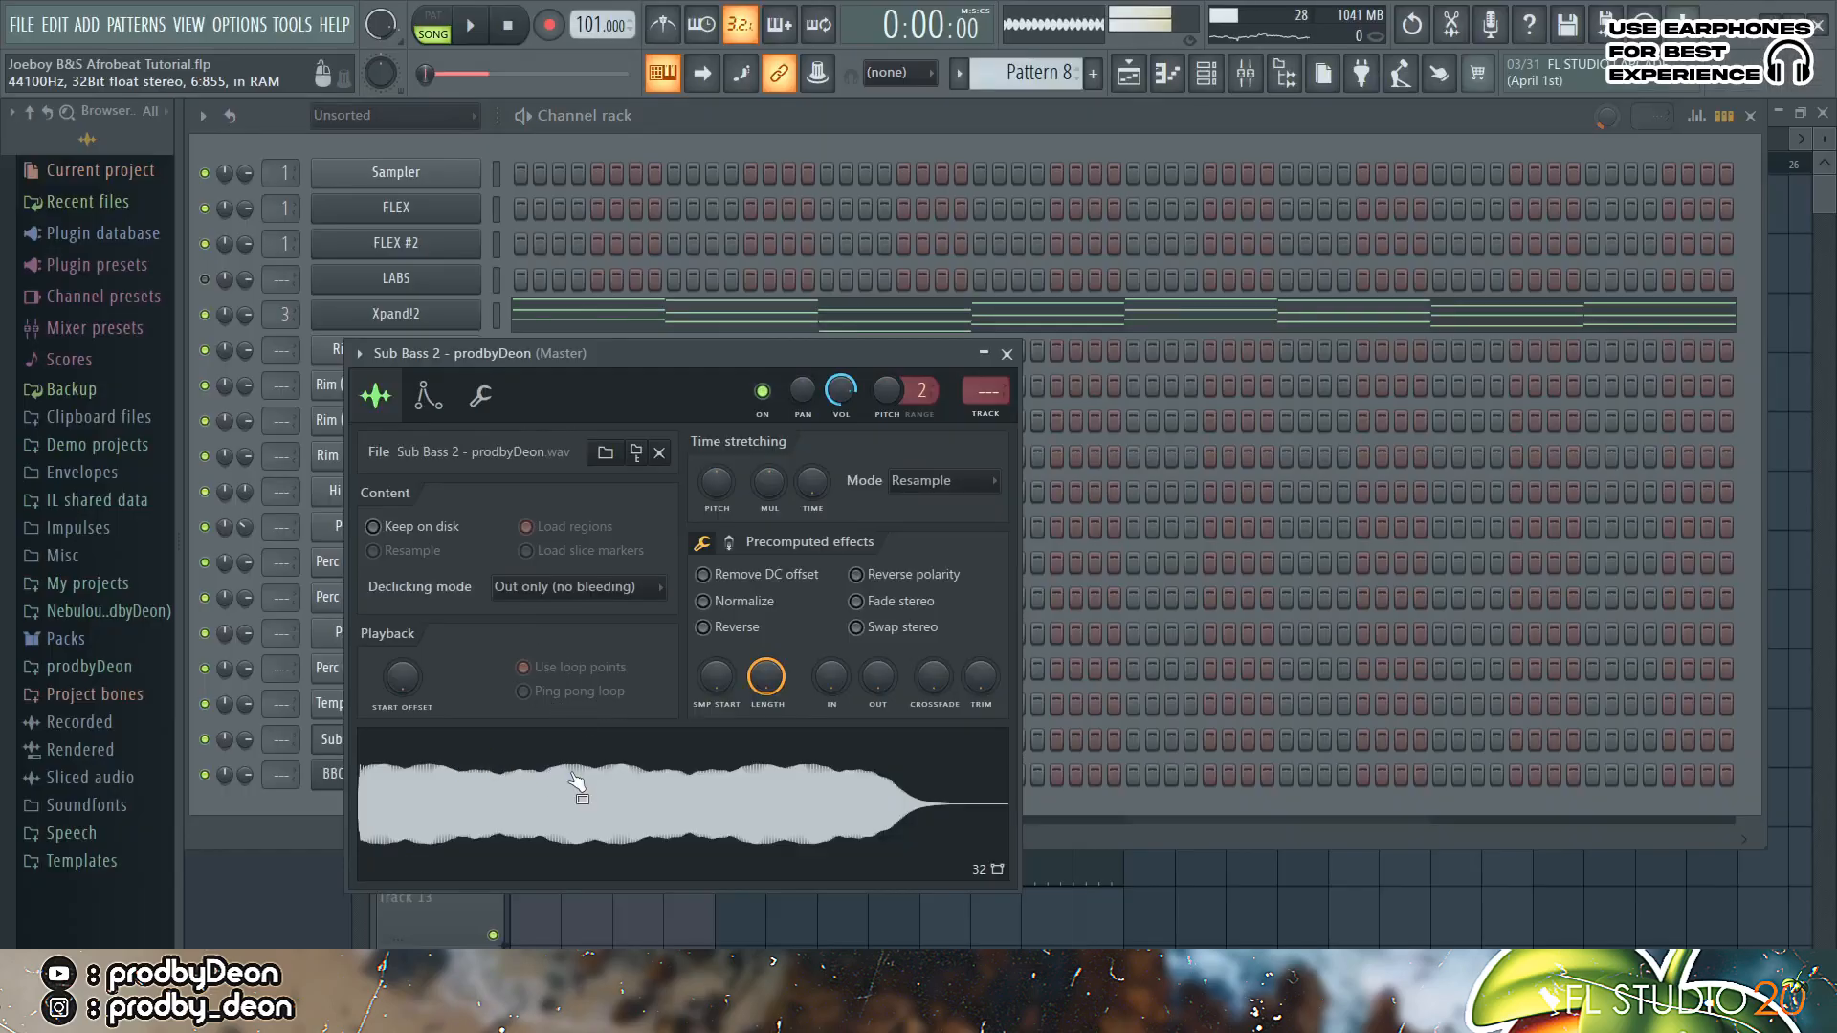
Step: Draw the Sub Bass 2 line in Pattern 8 with the half-bar notes C#5, B4, E4 and A4, repeated over four bars
left_click(1007, 354)
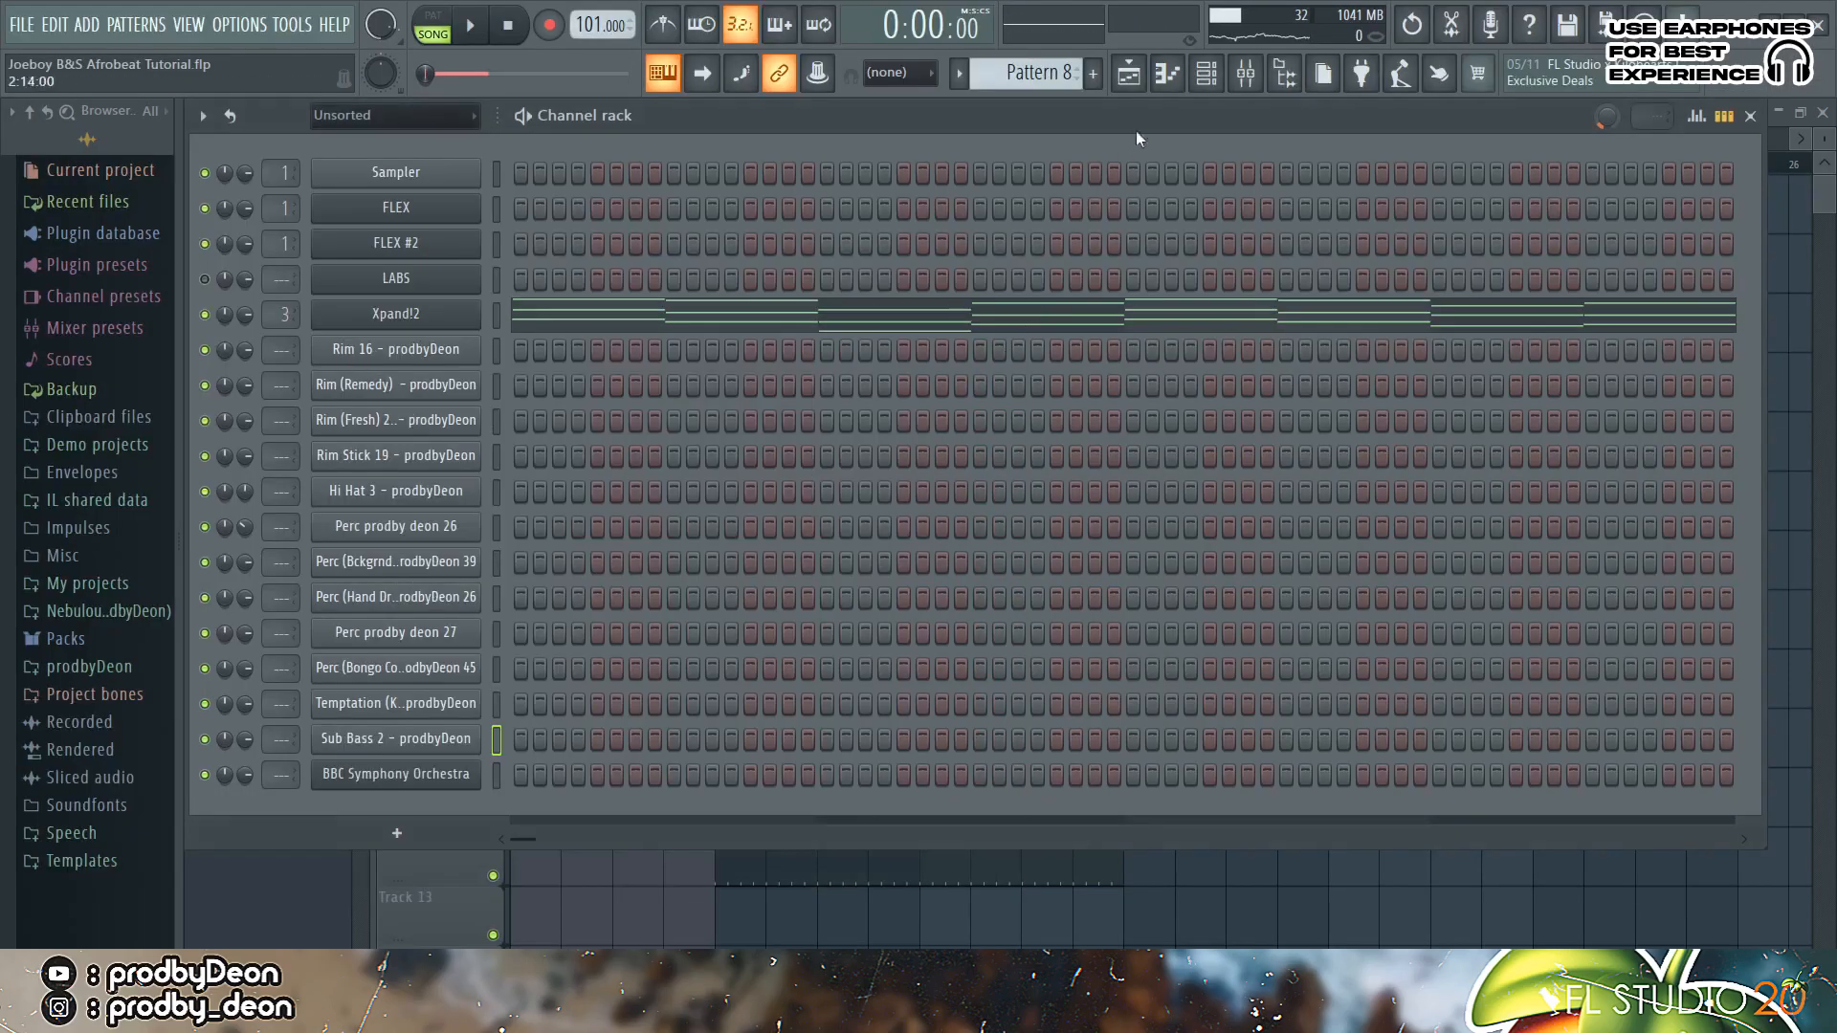
left_click(1167, 72)
left_click(370, 553)
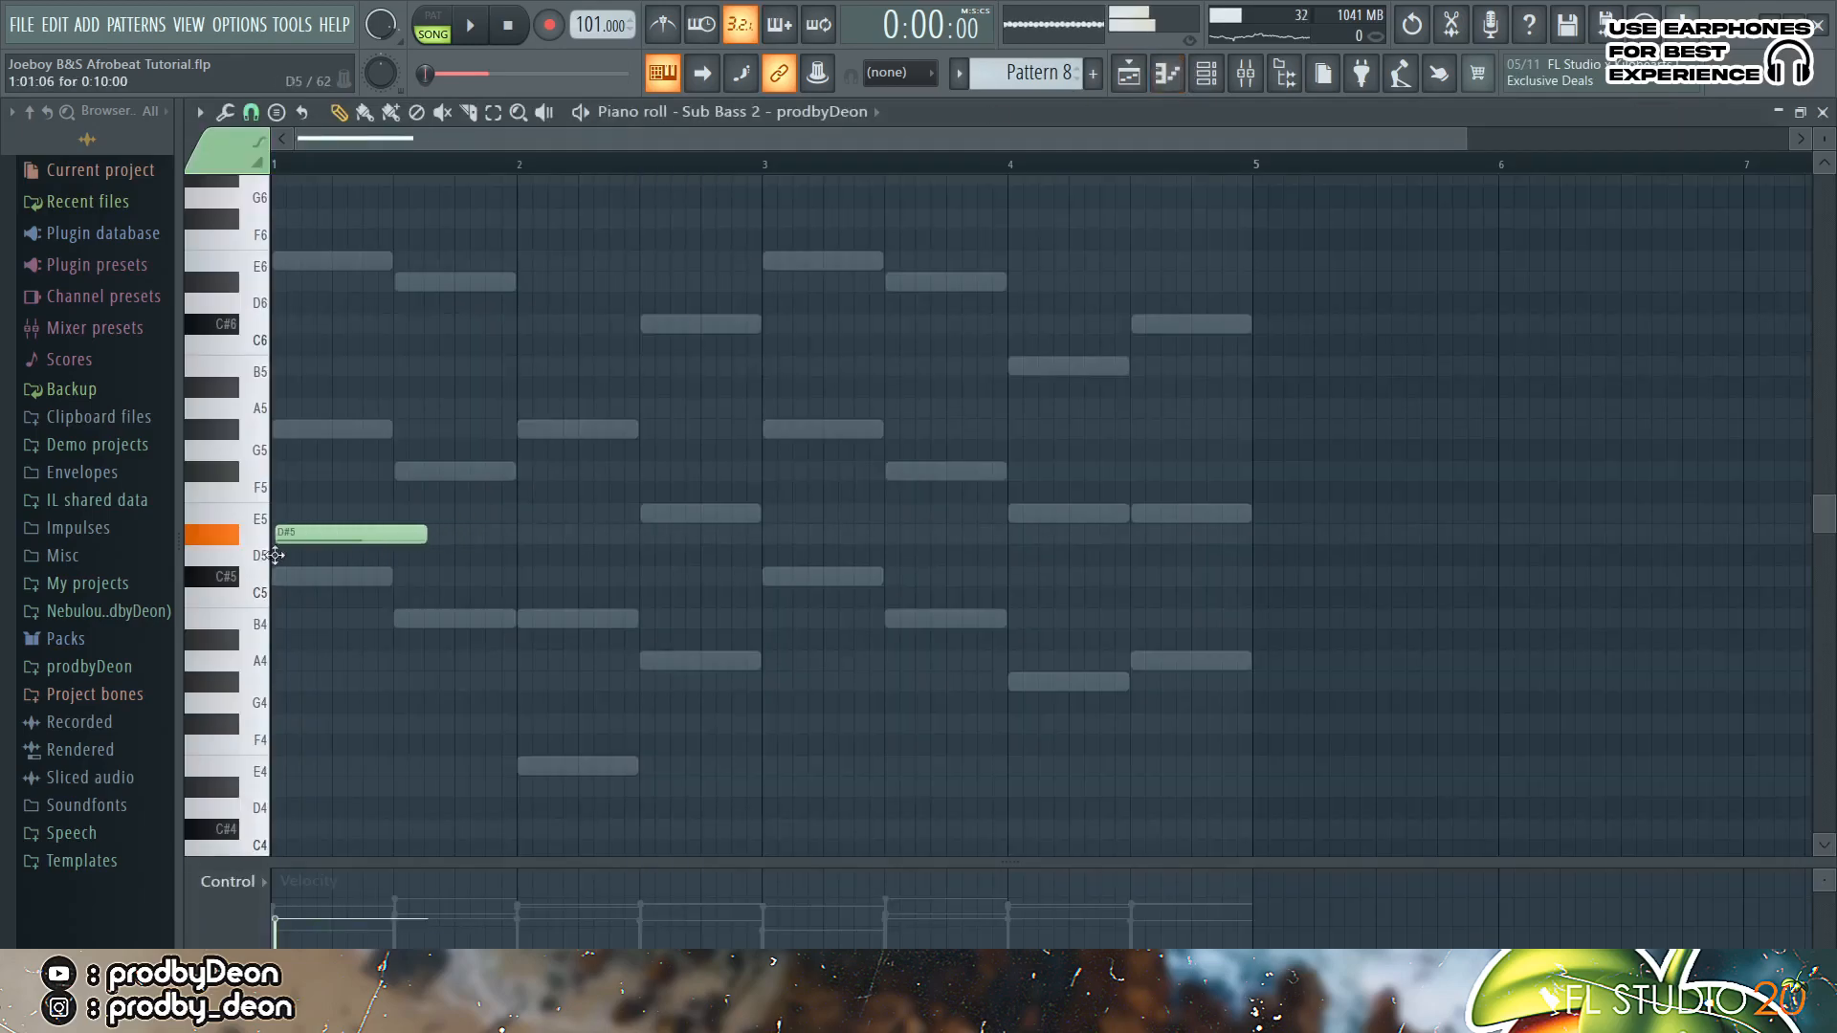
left_click_drag(297, 555, 299, 576)
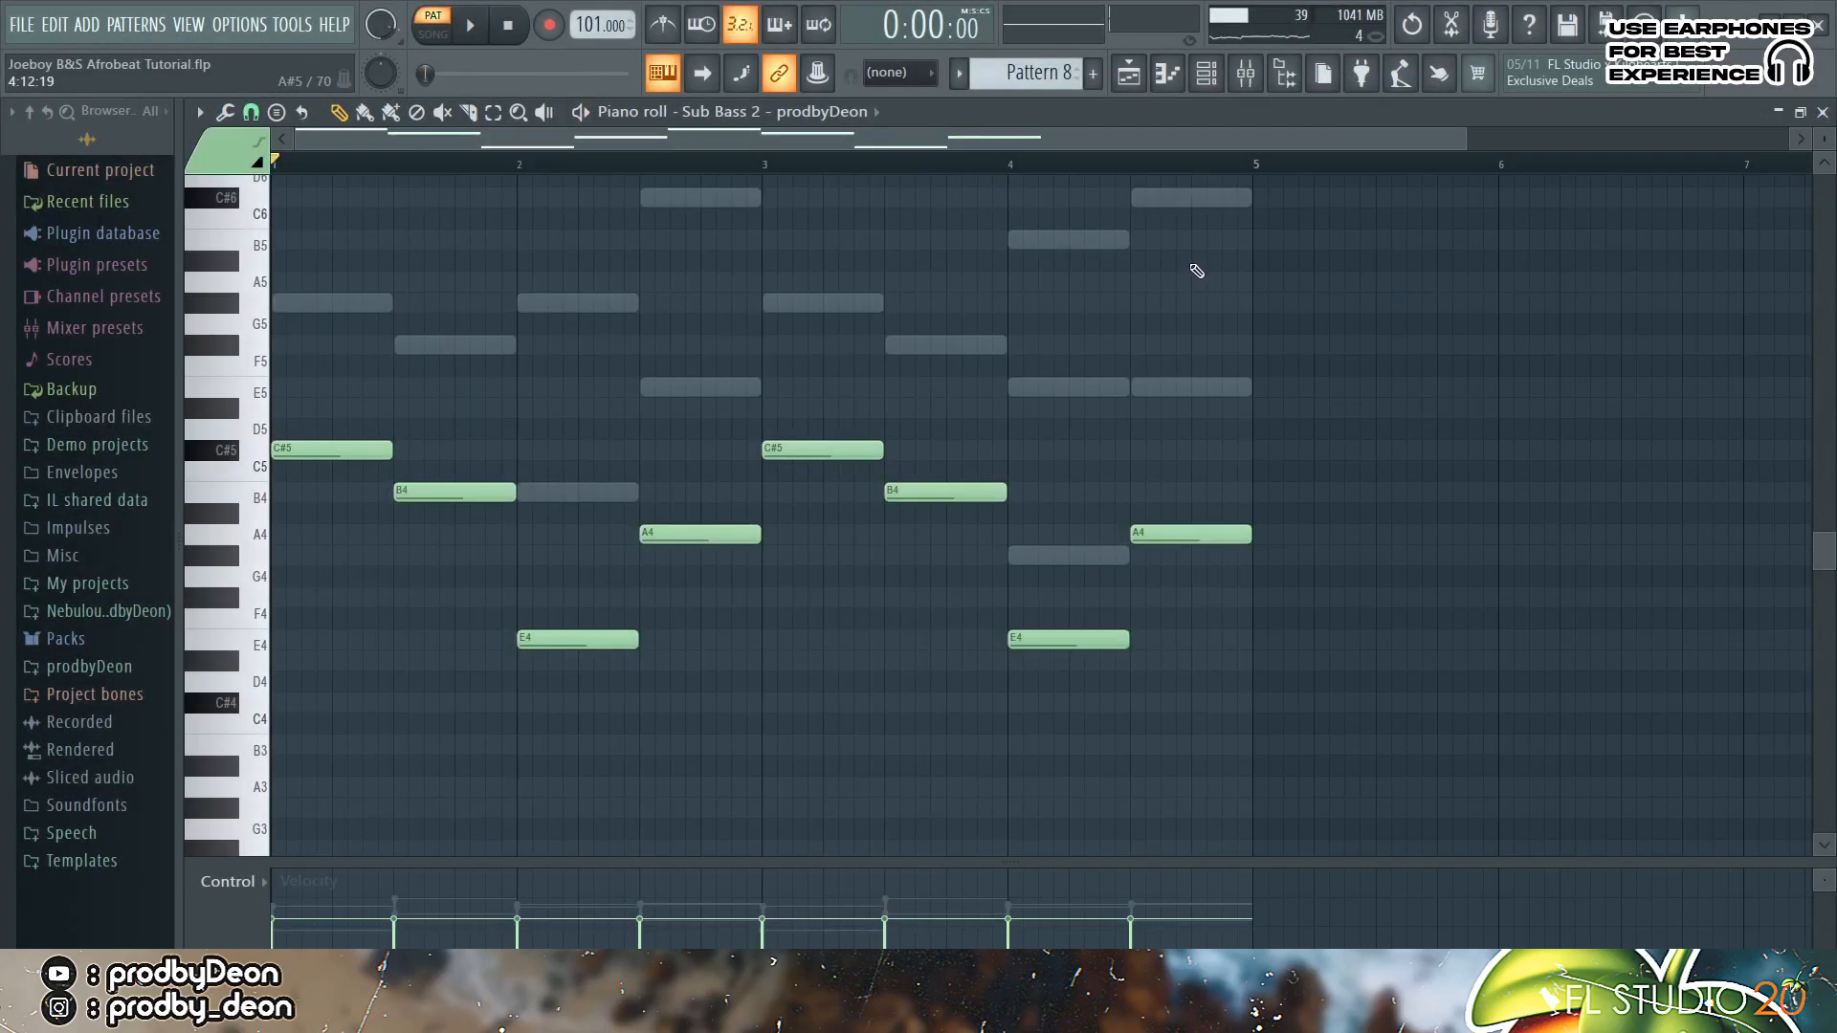
Step: Add a short E5 slide note at the end of bar 4 in the Sub Bass 2 line and play the pattern
left_click(1232, 390)
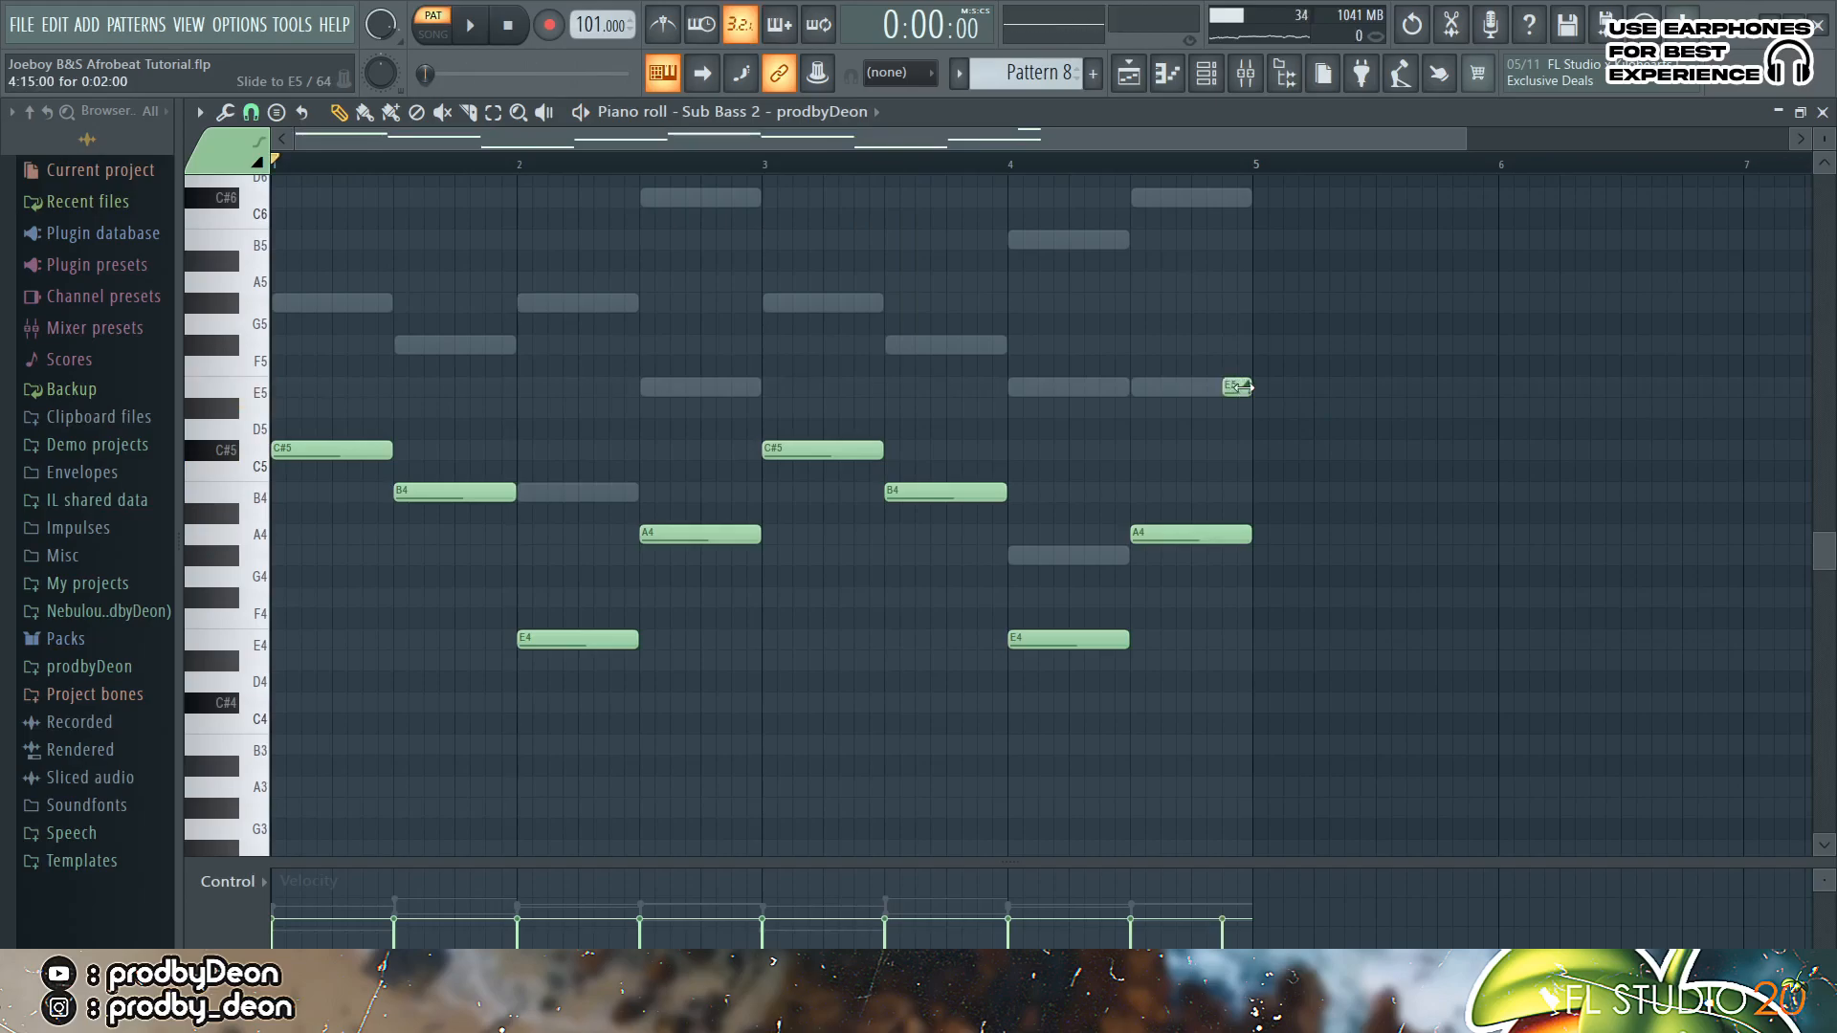
left_click_drag(1226, 392, 1231, 392)
left_click(1152, 167)
key("space")
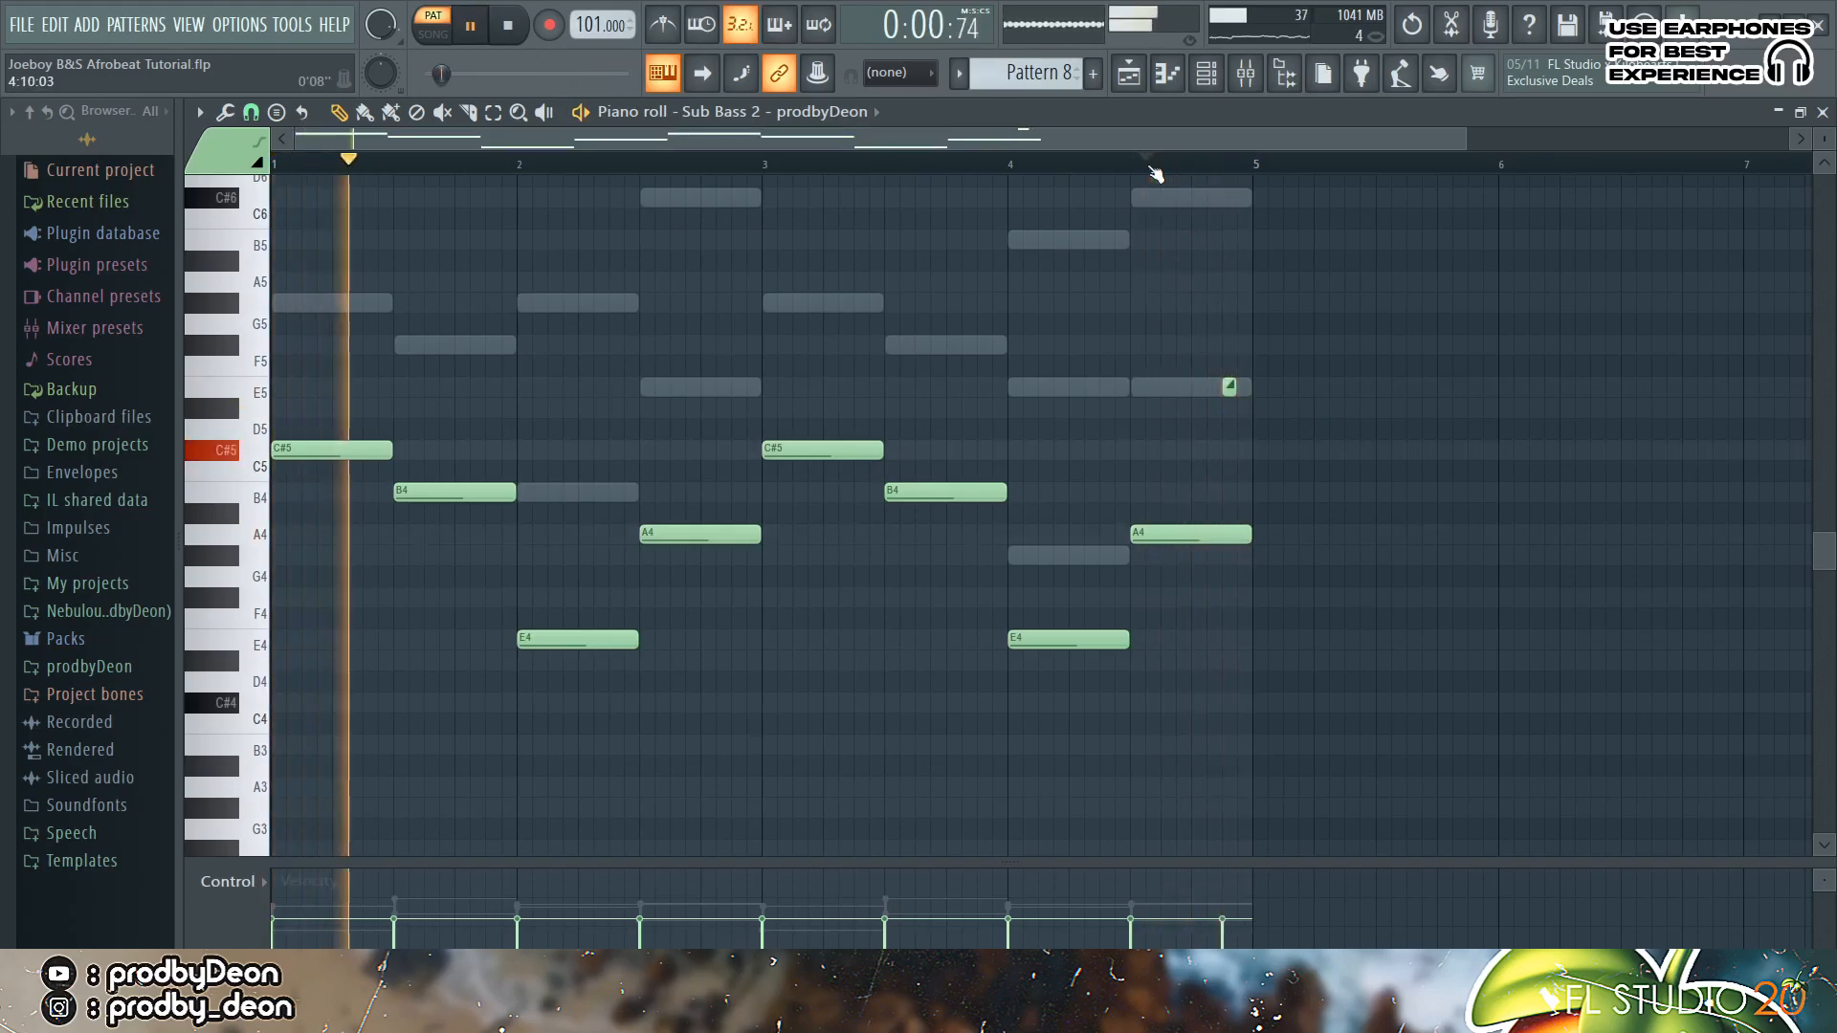
left_click(1109, 172)
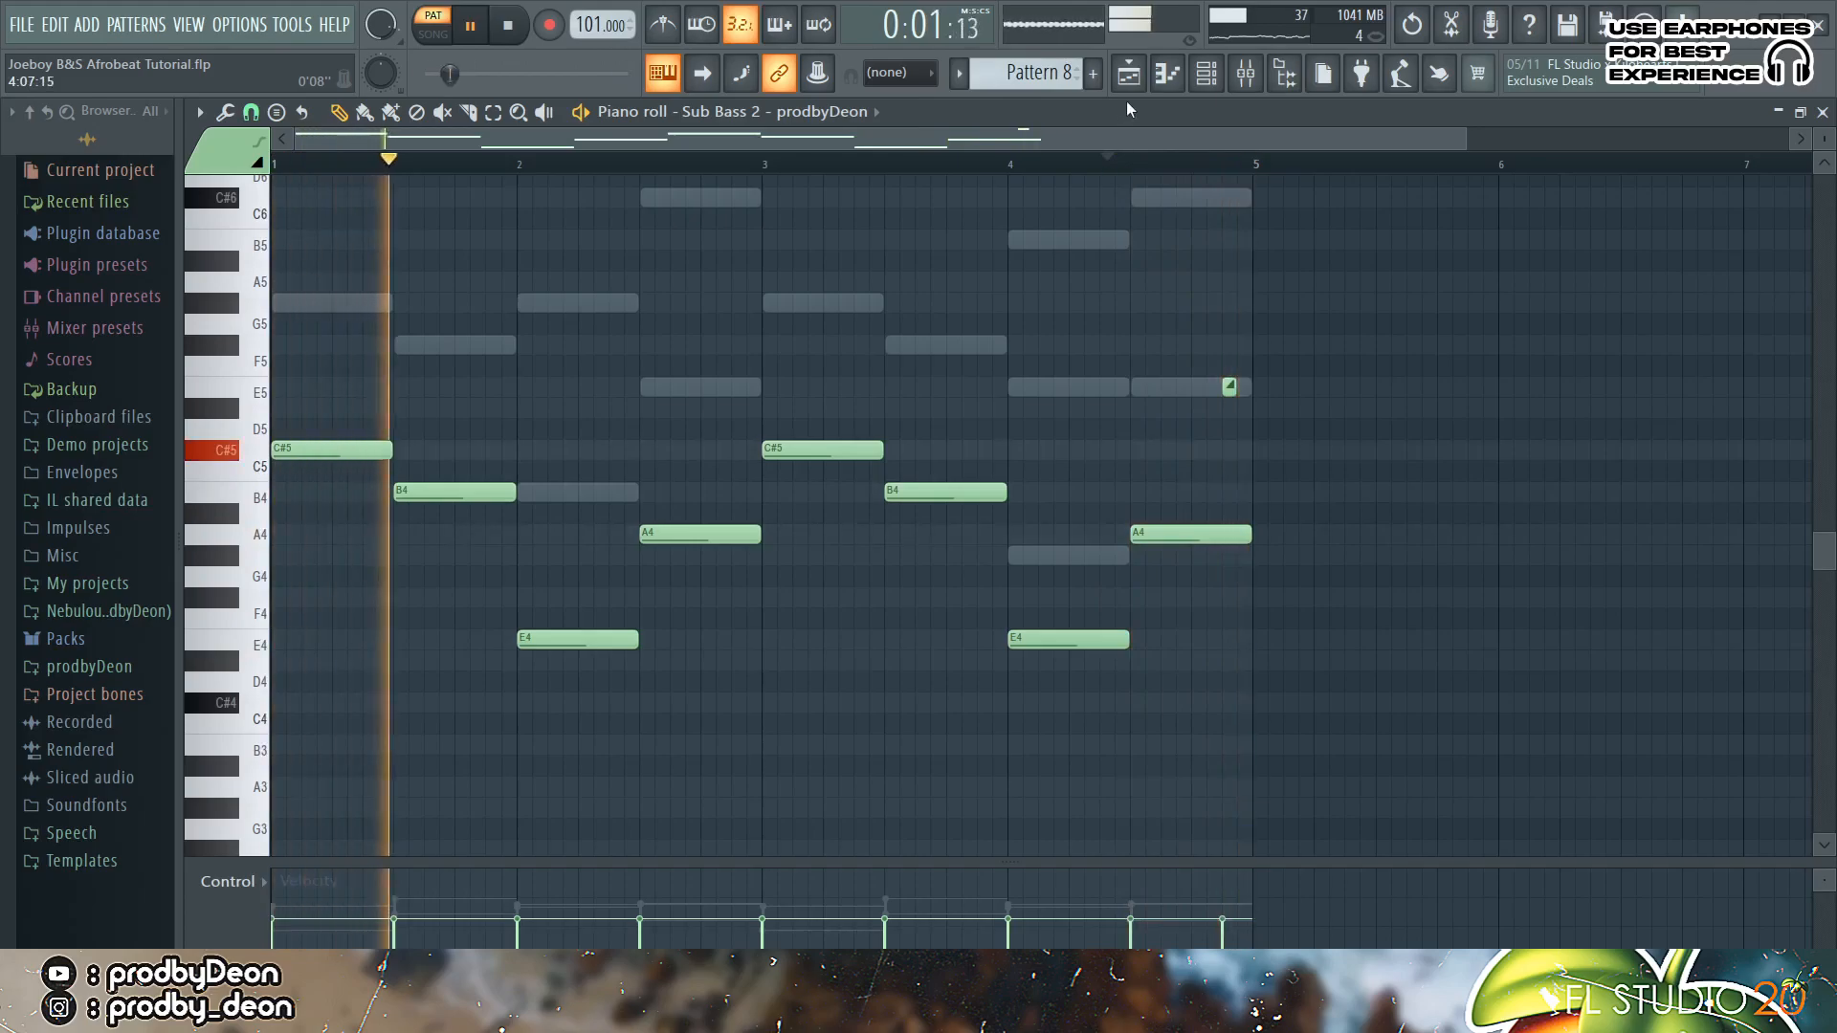
key("space")
Step: Raise the last B3 note of bar 1 in the Knocker Log 1 part by one octave and play the pattern
left_click(1205, 76)
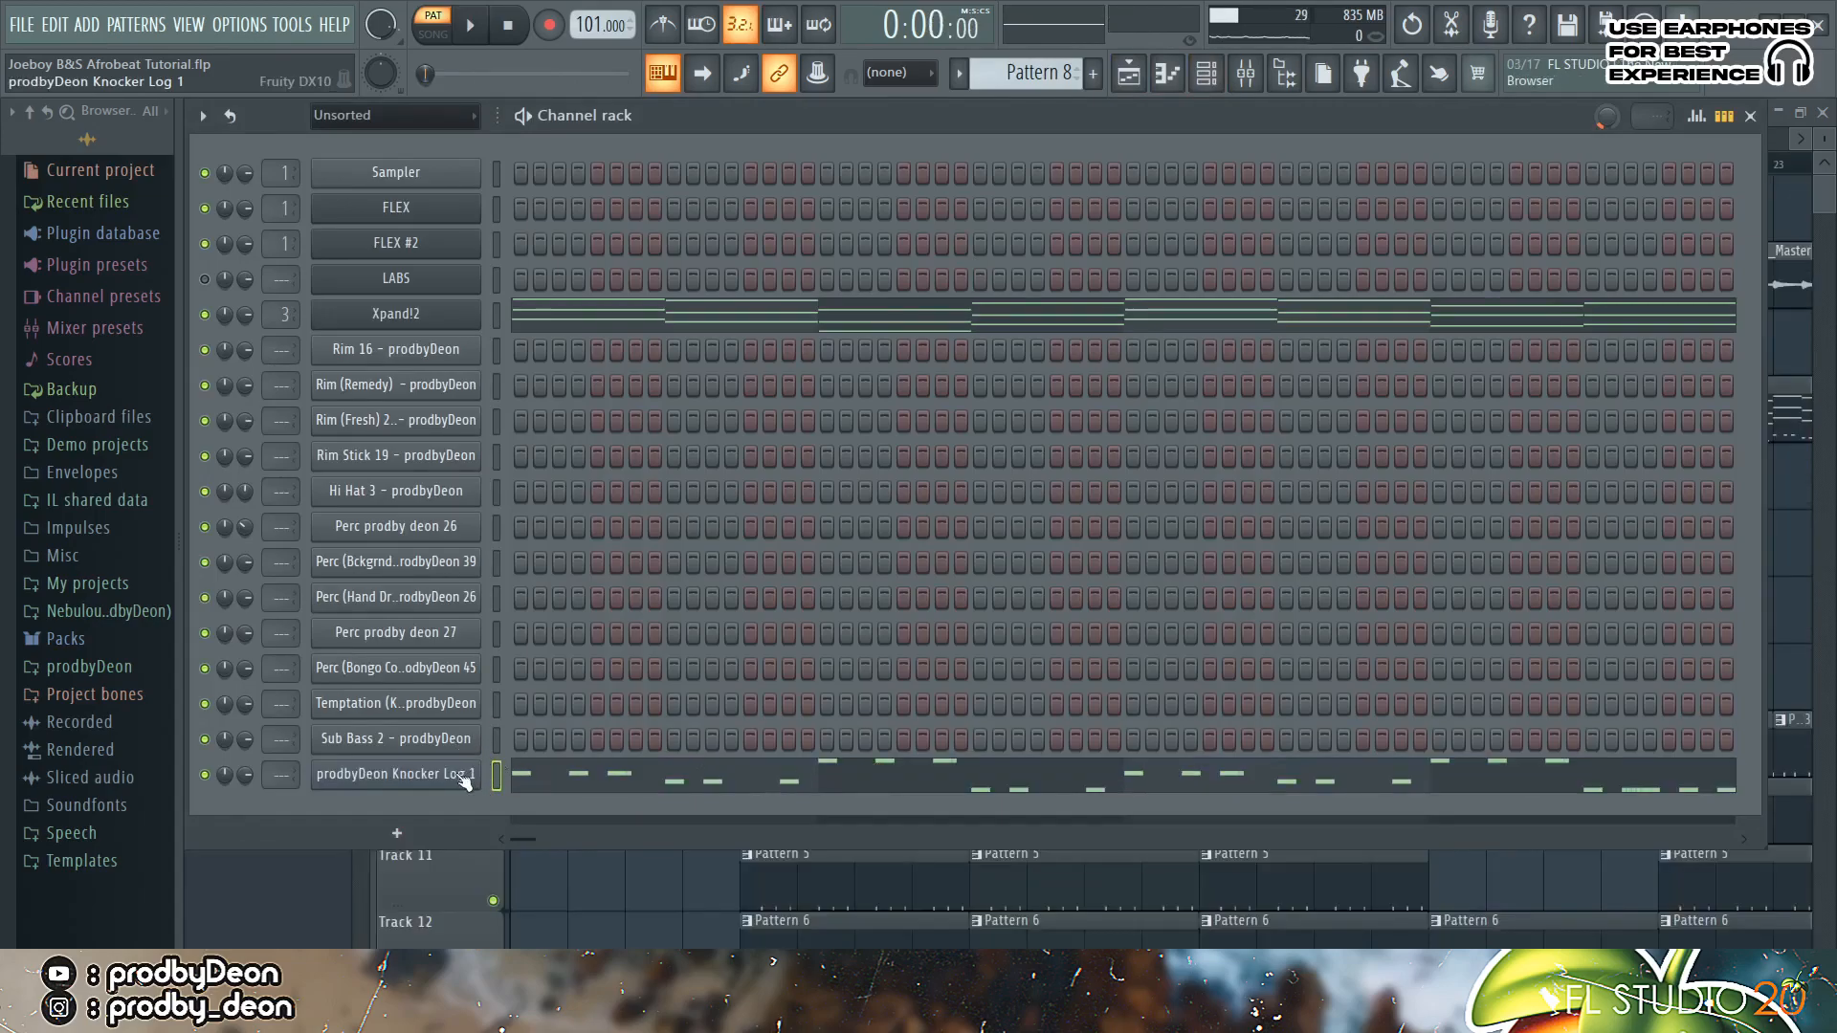
left_click(465, 783)
key("F7")
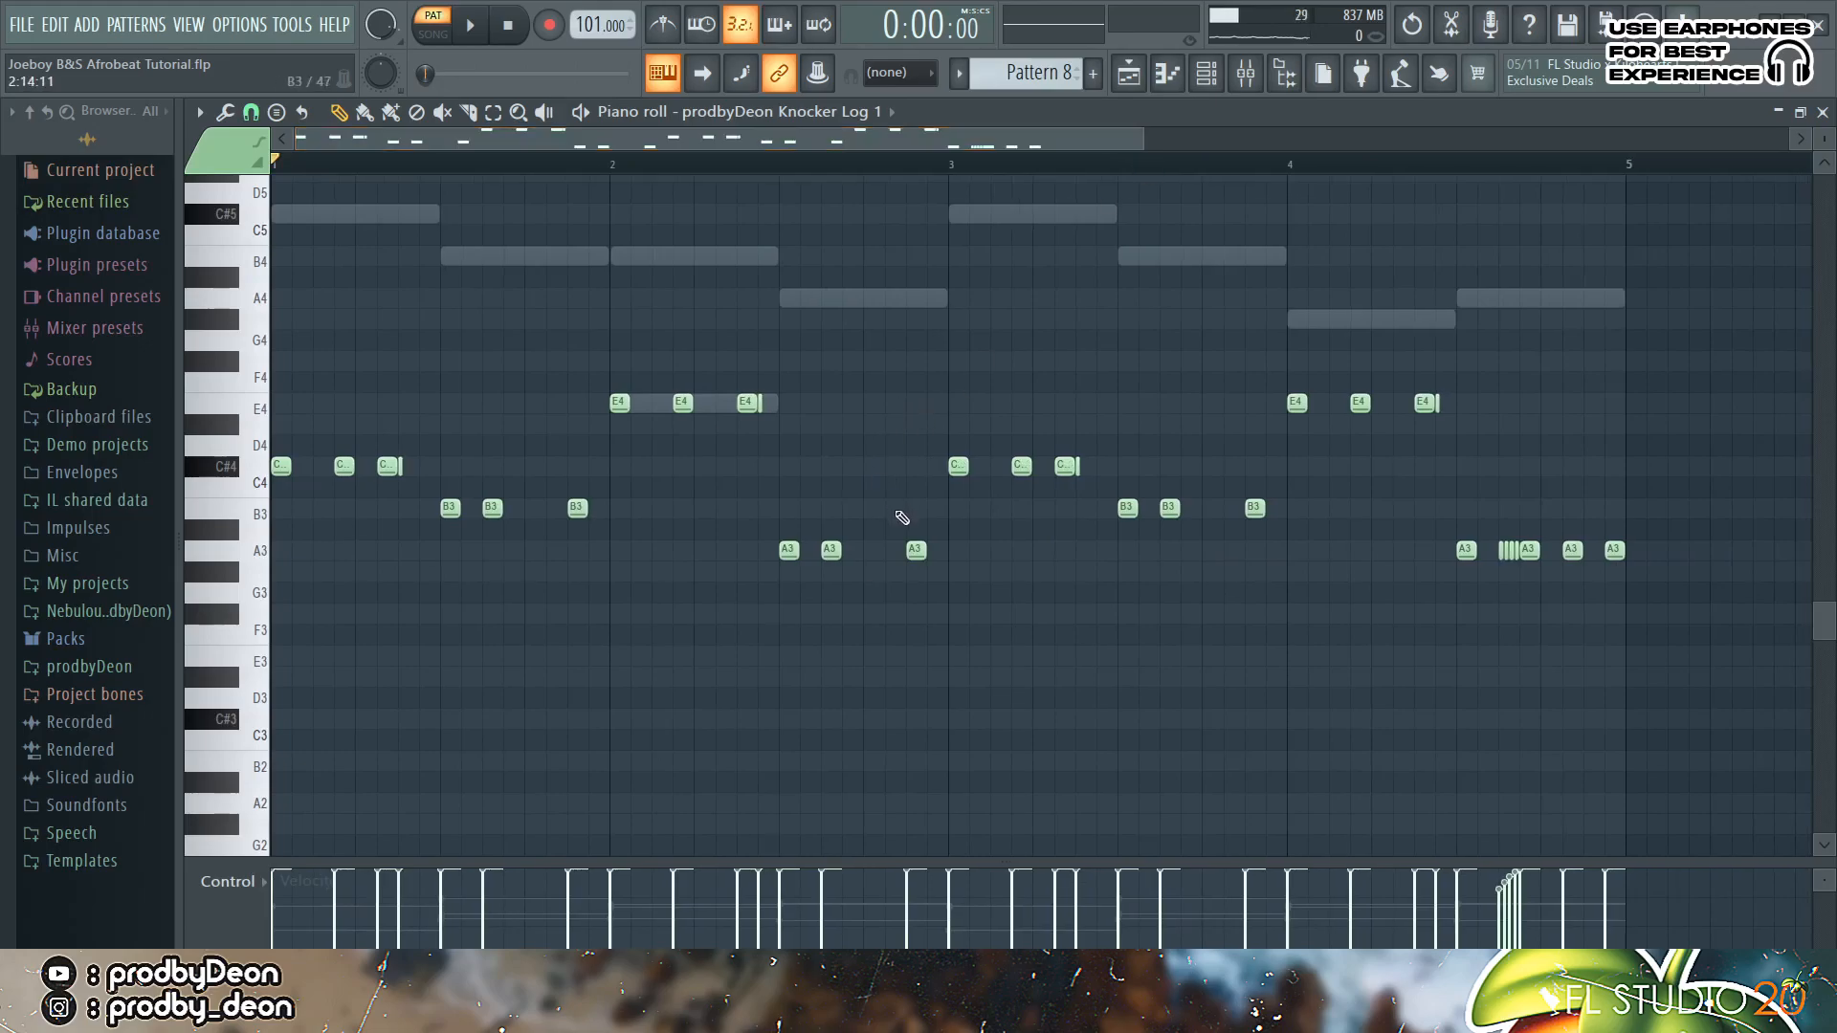
left_click(578, 508)
key("ctrl+Up")
key("space")
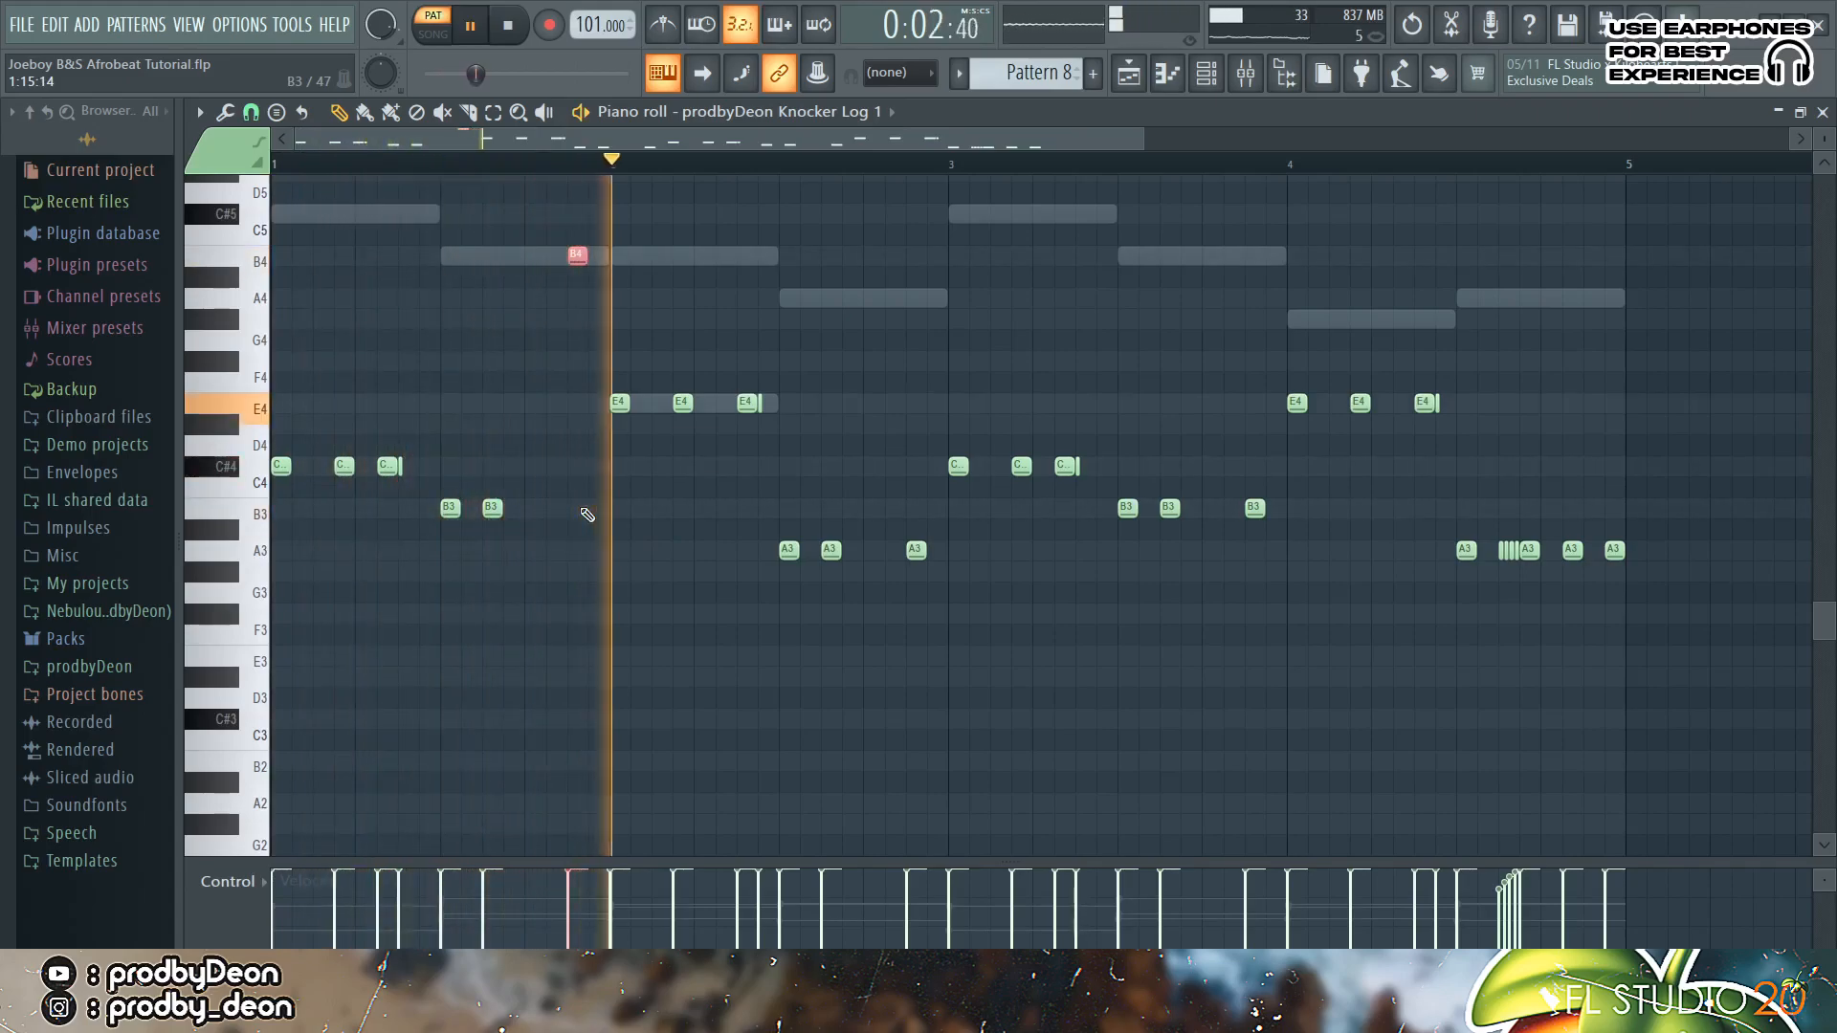
Step: Lower the last note of bar 1 in the Knocker Log 1 part by one octave, deselect it and stop playback
key("ctrl+Down")
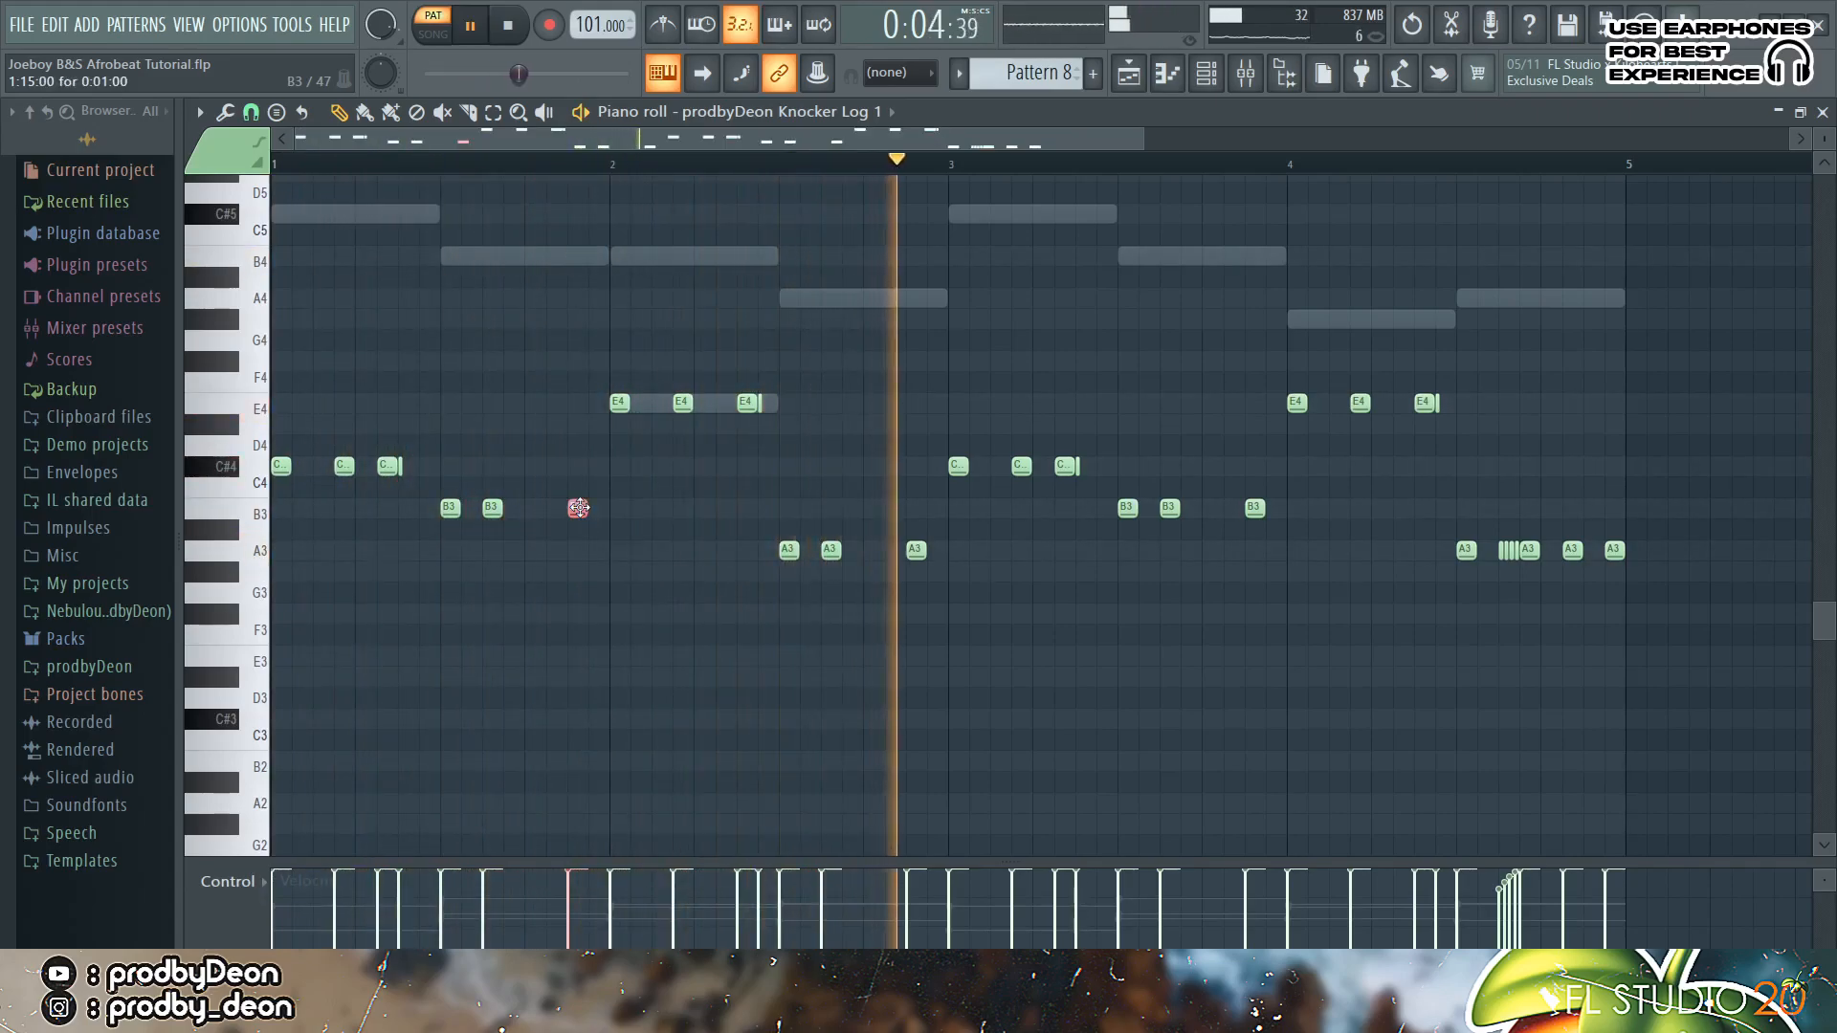
left_click(589, 571)
right_click(591, 571)
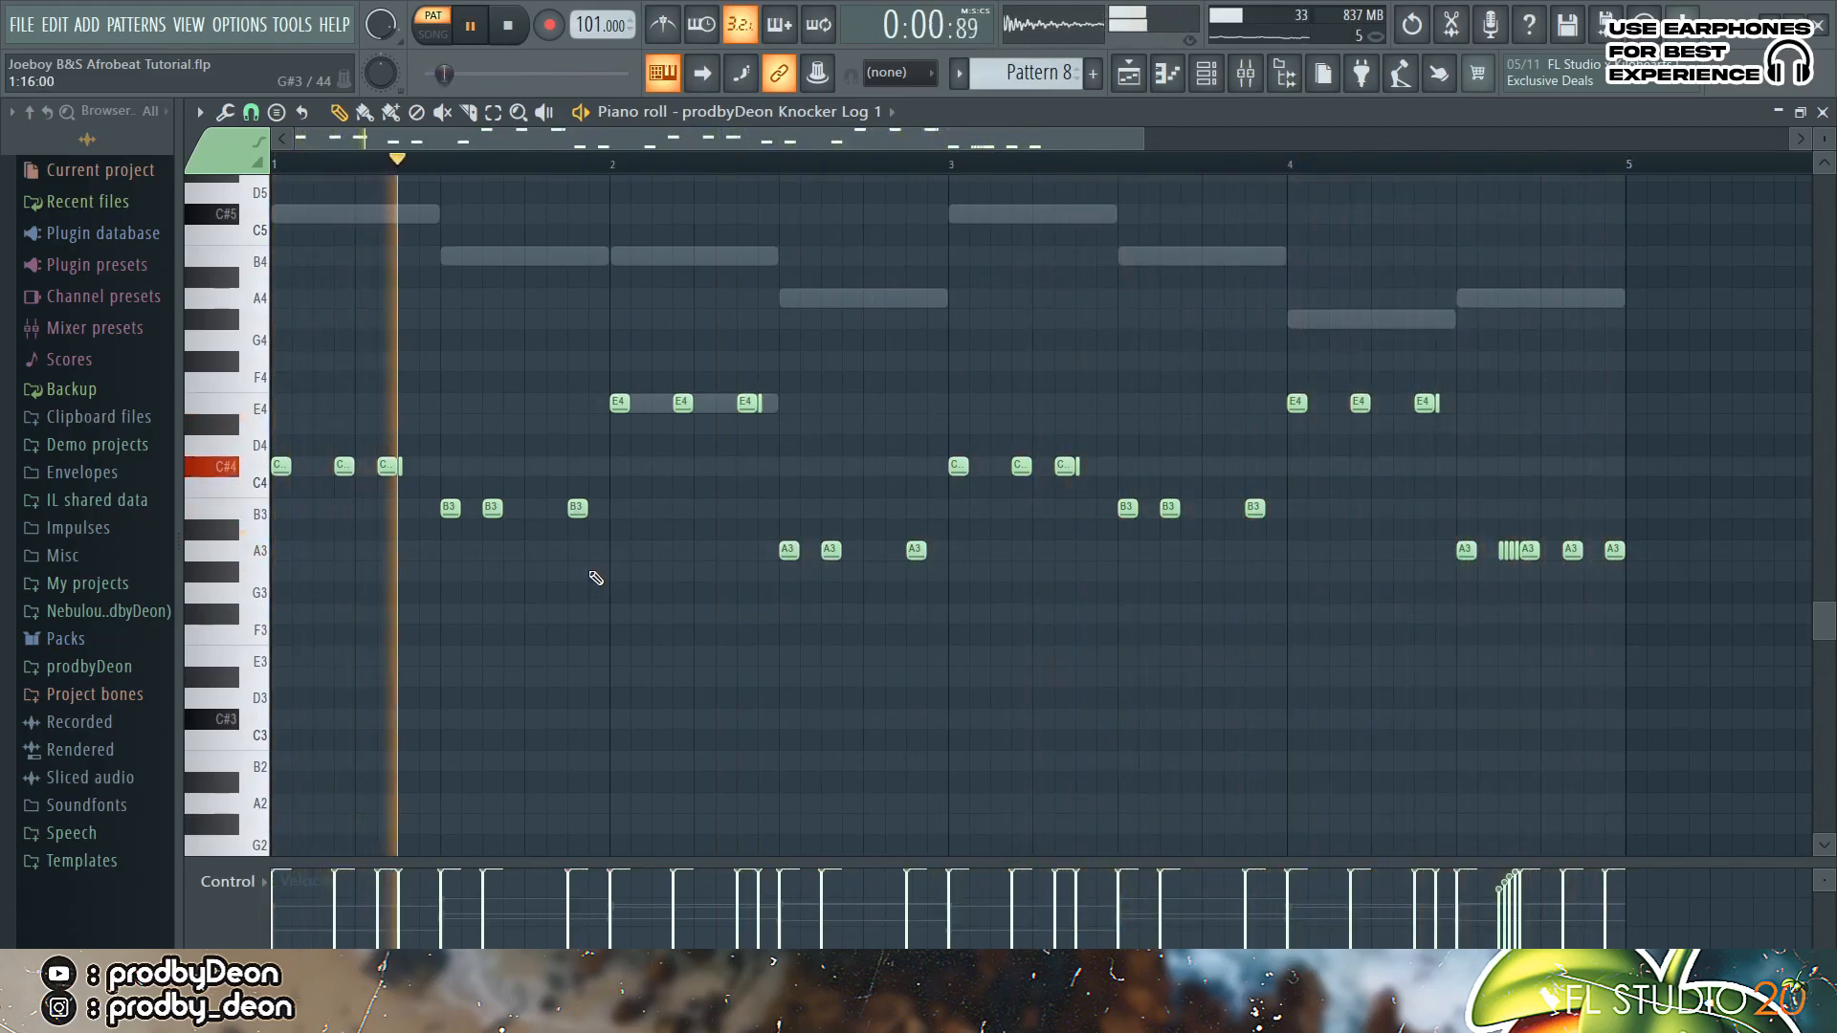
key("space")
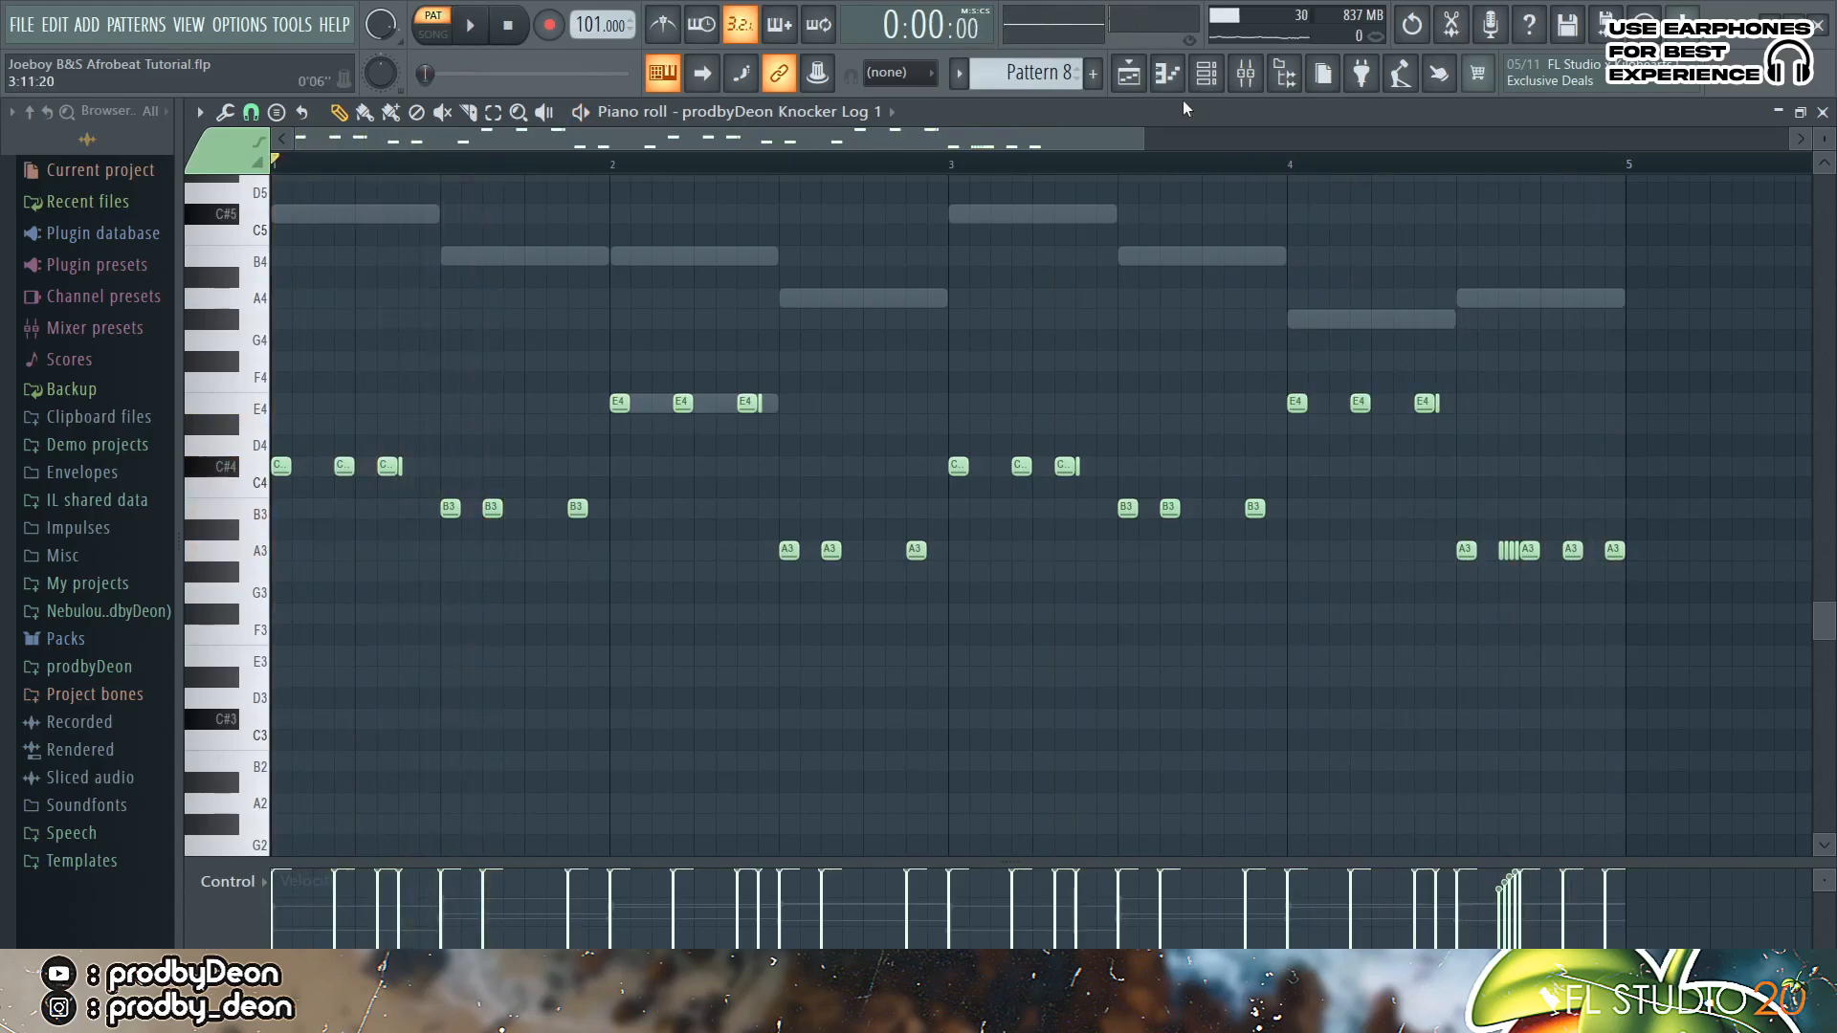
Step: Add a Fruity DX10 channel with the eFlute preset and shape its volume envelope with no attack, a short decay and no sustain
left_click(1206, 75)
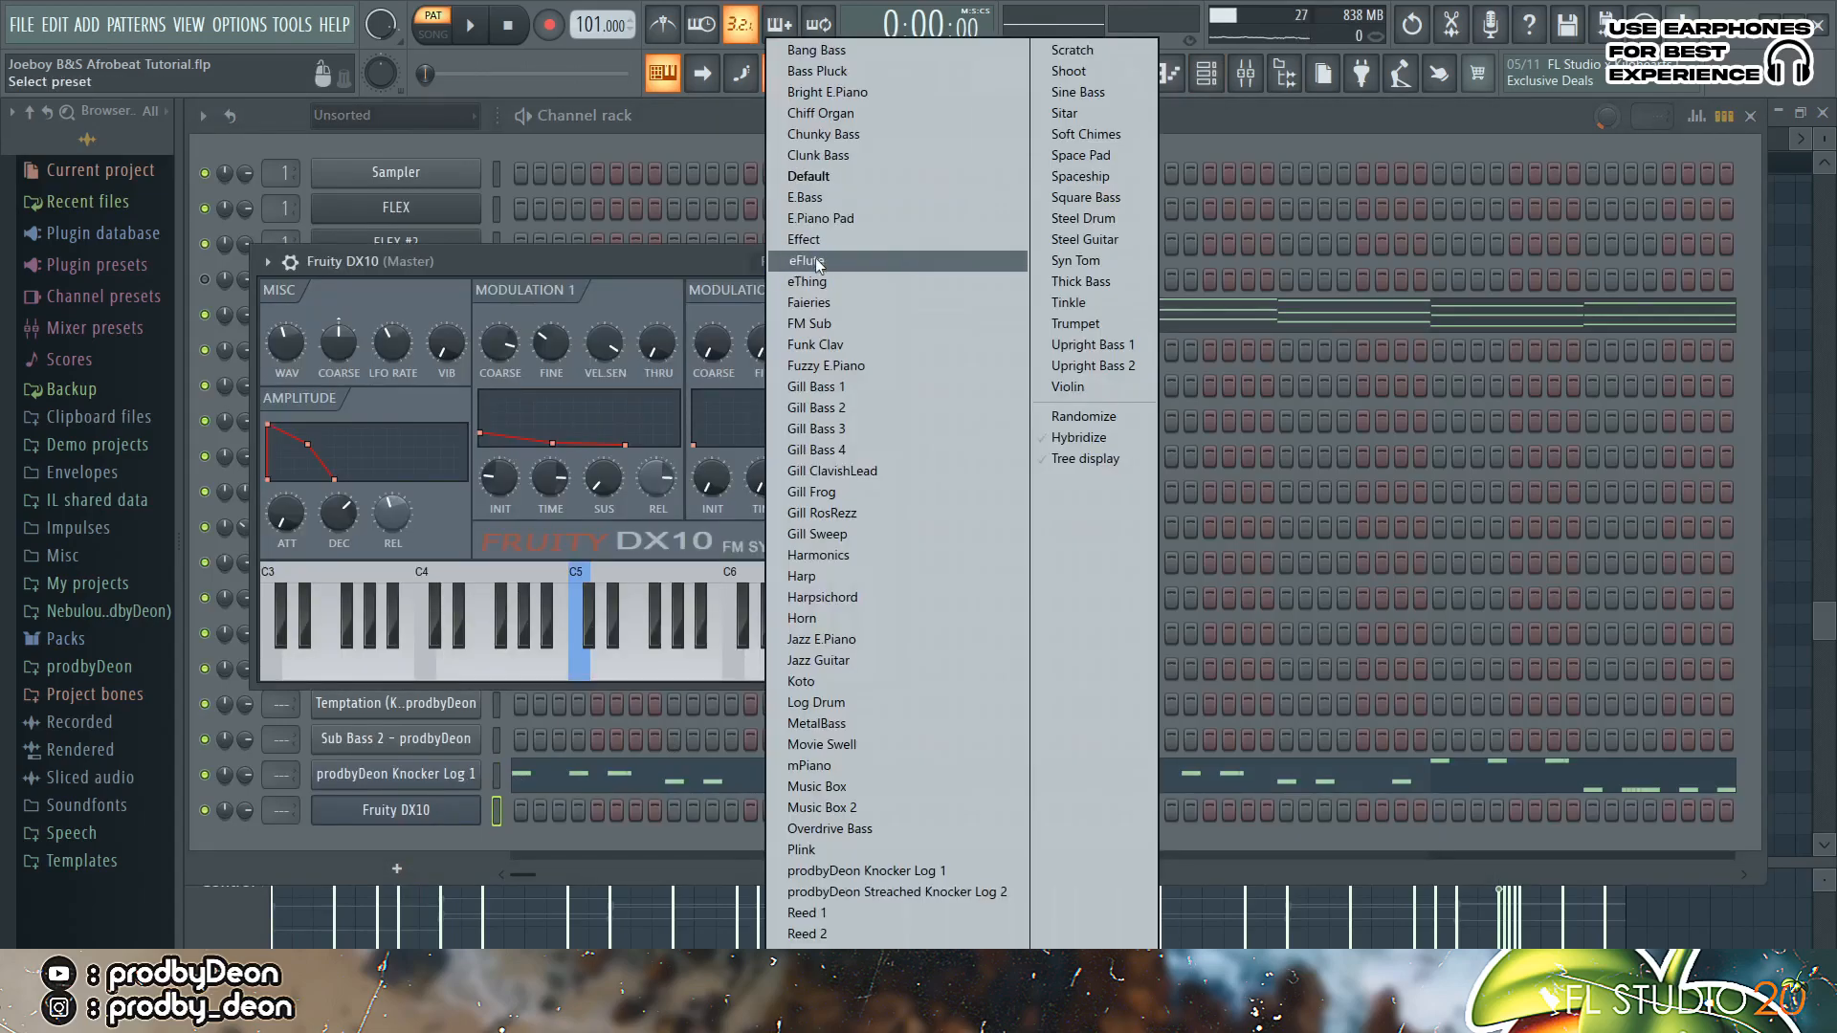
left_click(815, 258)
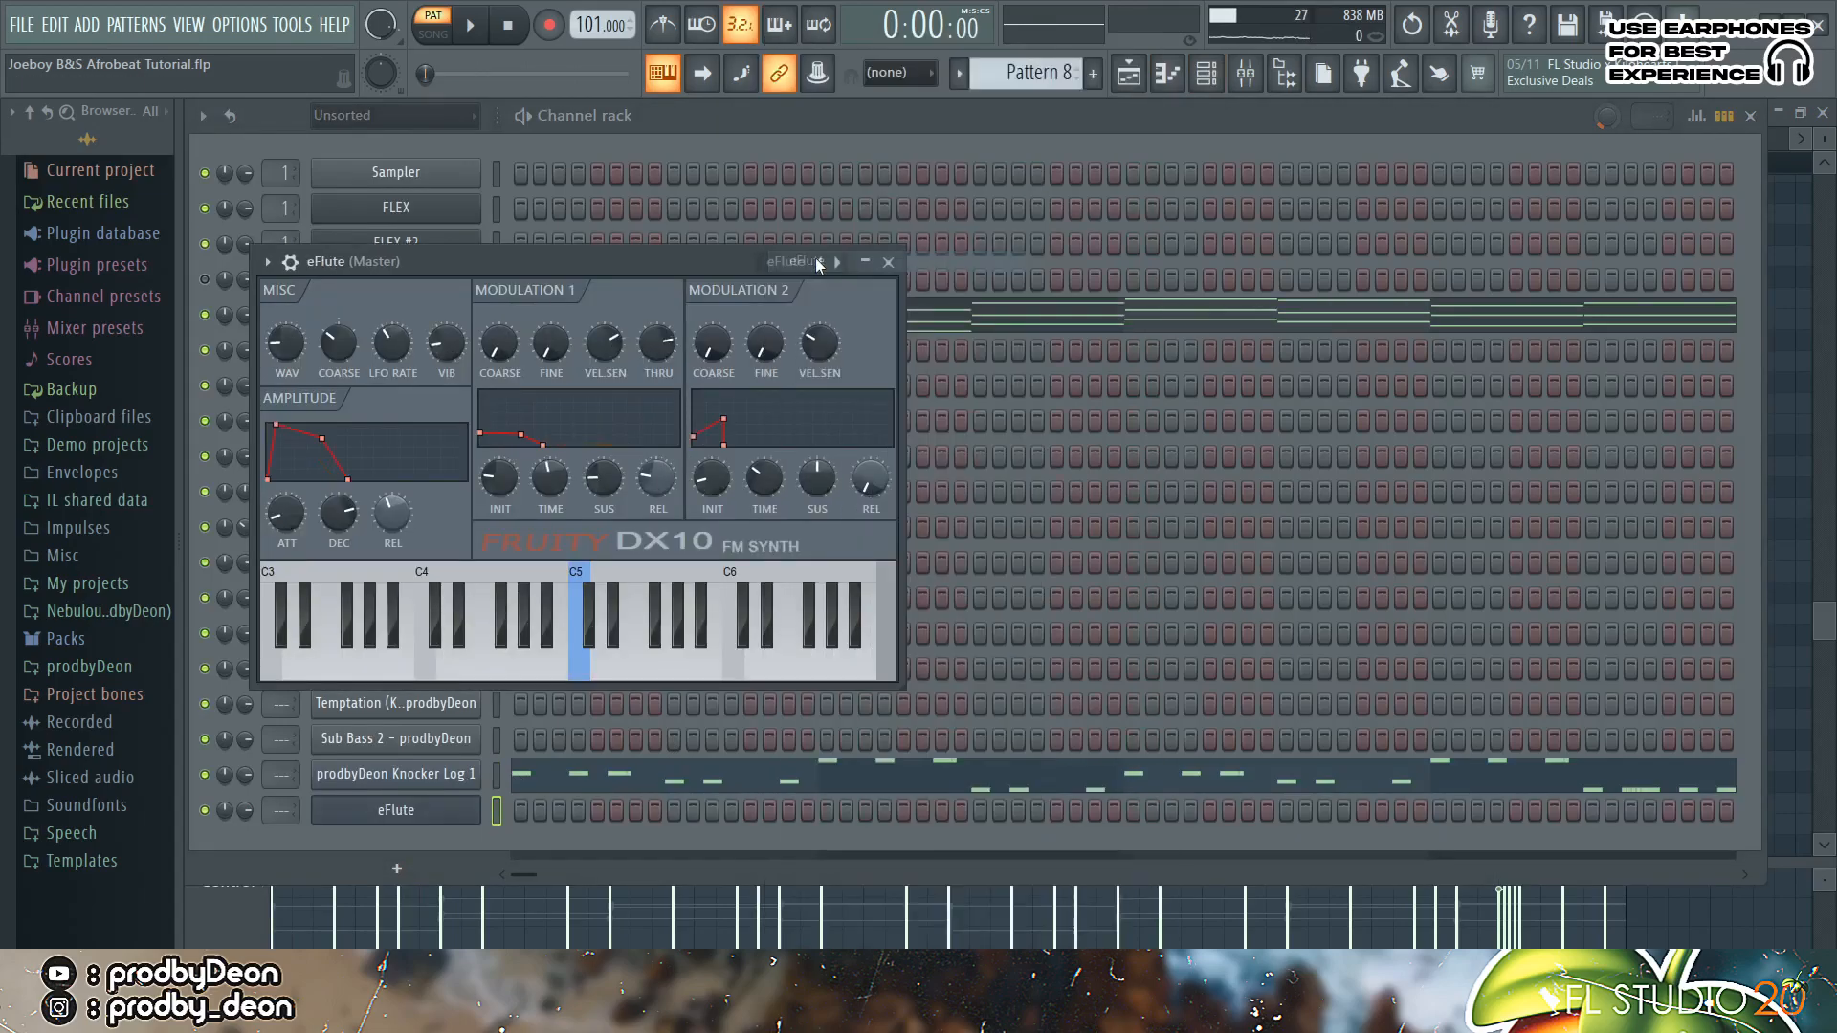
left_click(290, 262)
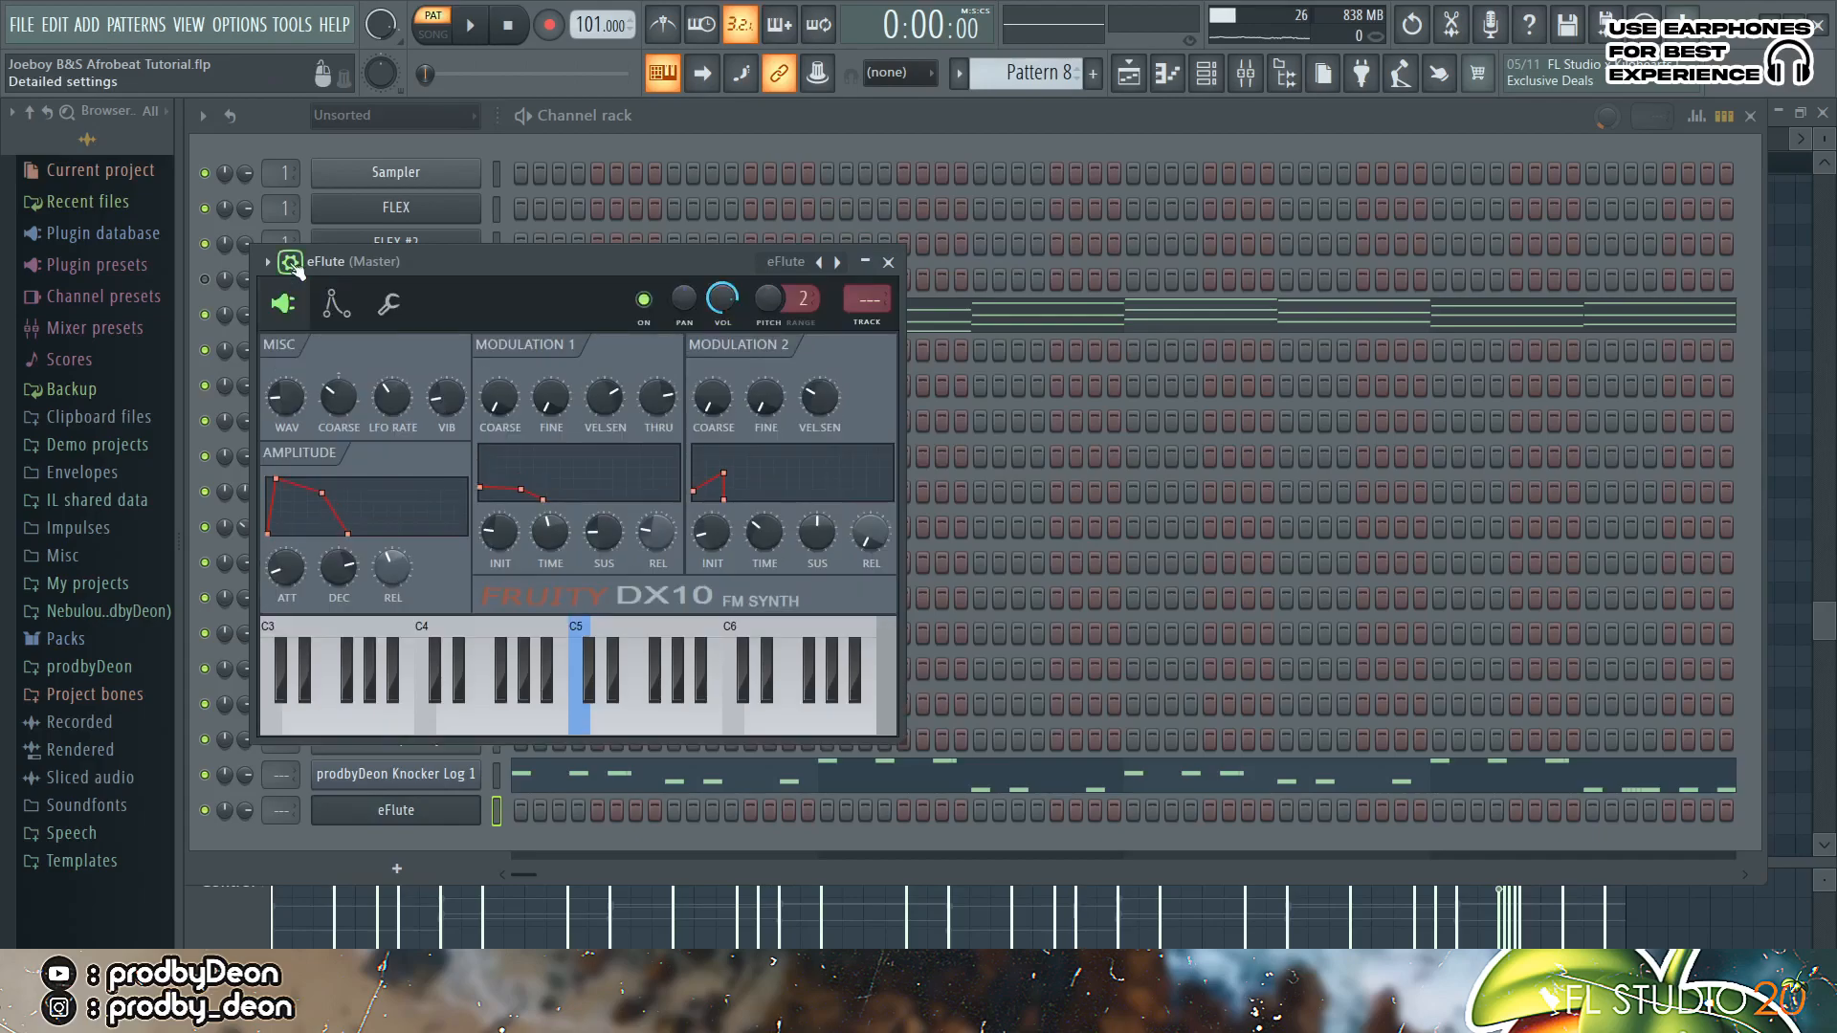
left_click(334, 304)
left_click_drag(338, 538, 338, 583)
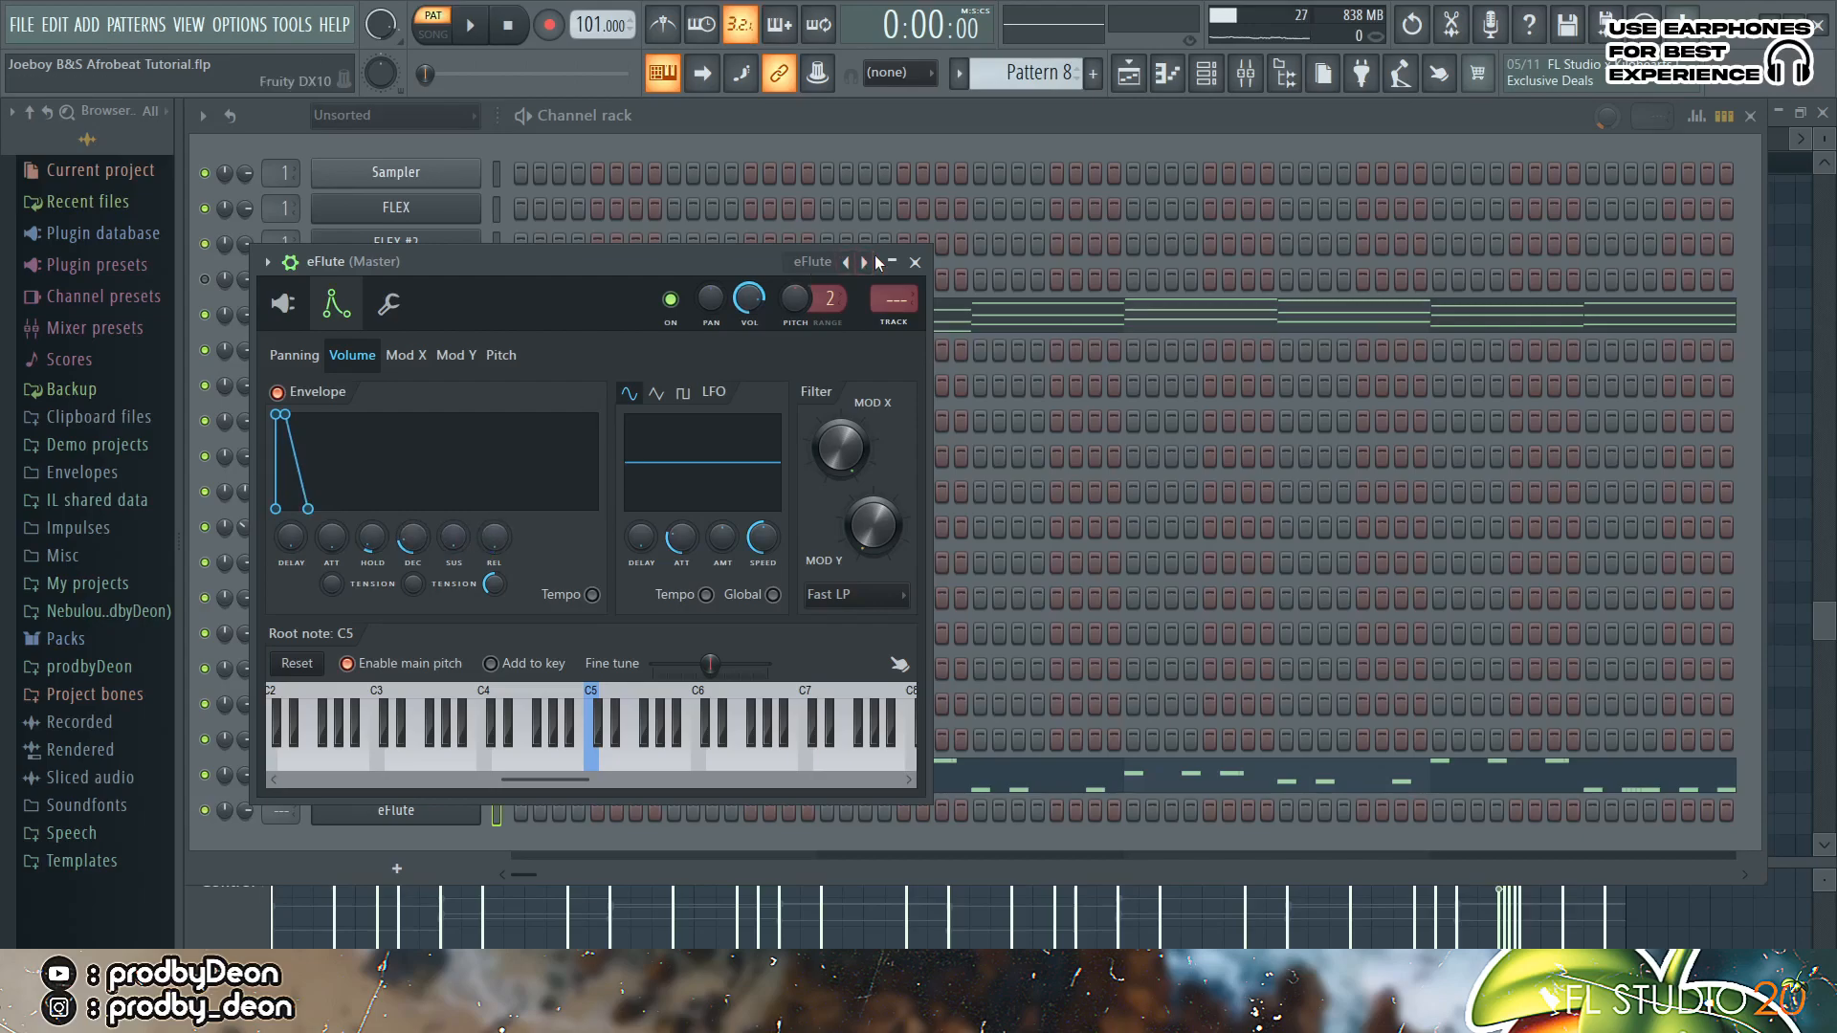
left_click(914, 261)
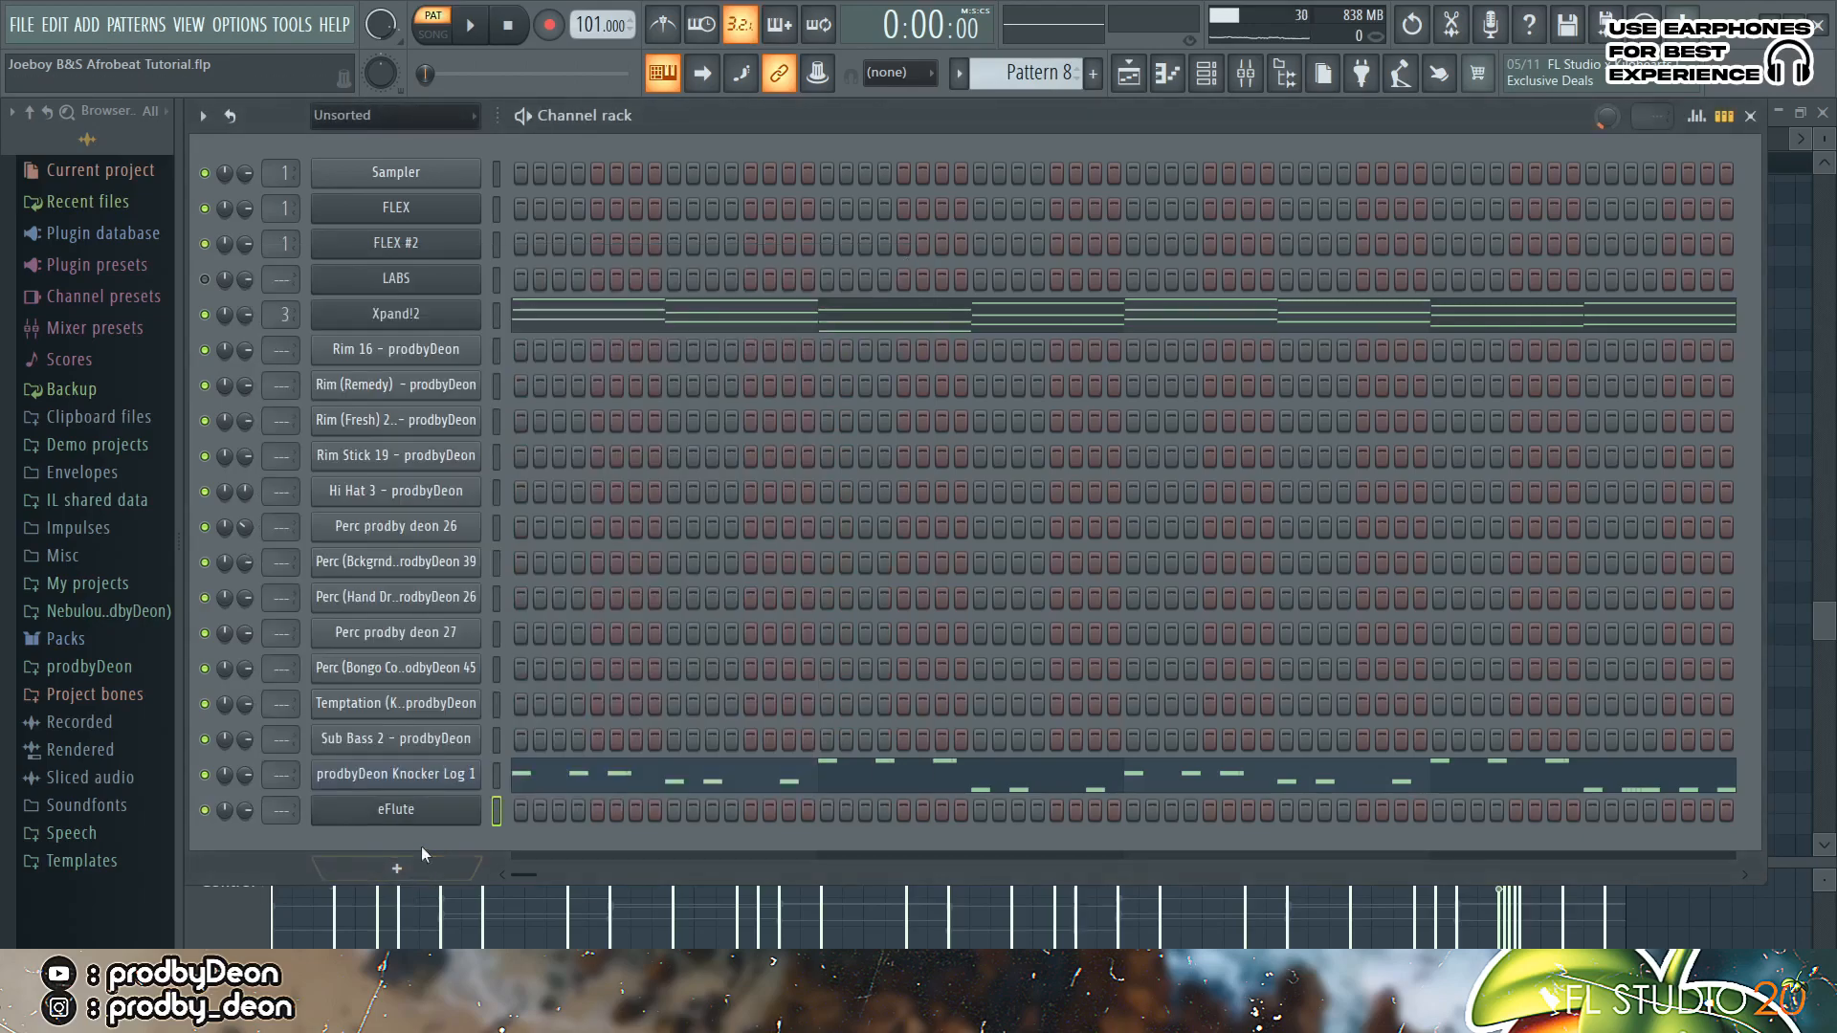
Step: Copy the notes of the prodbyDeon Knocker Log 1 channel and paste them into the eFlute channel
right_click(448, 792)
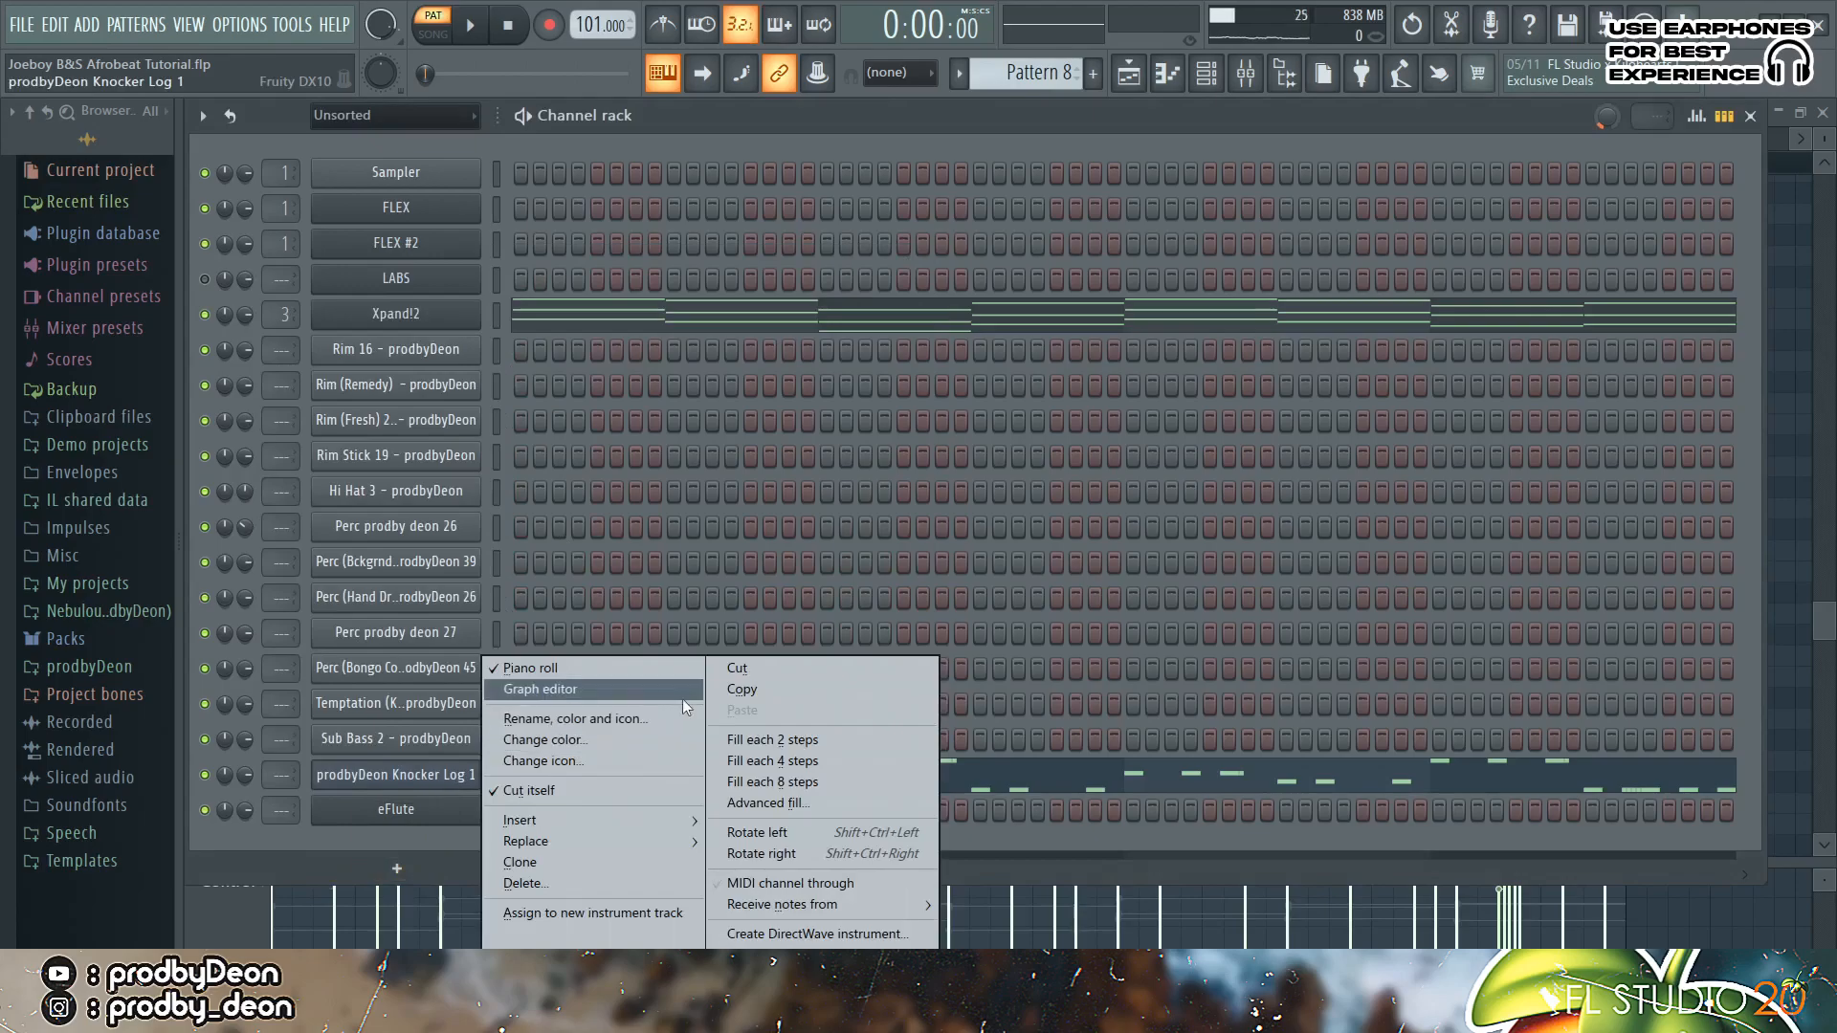
left_click(712, 691)
right_click(454, 804)
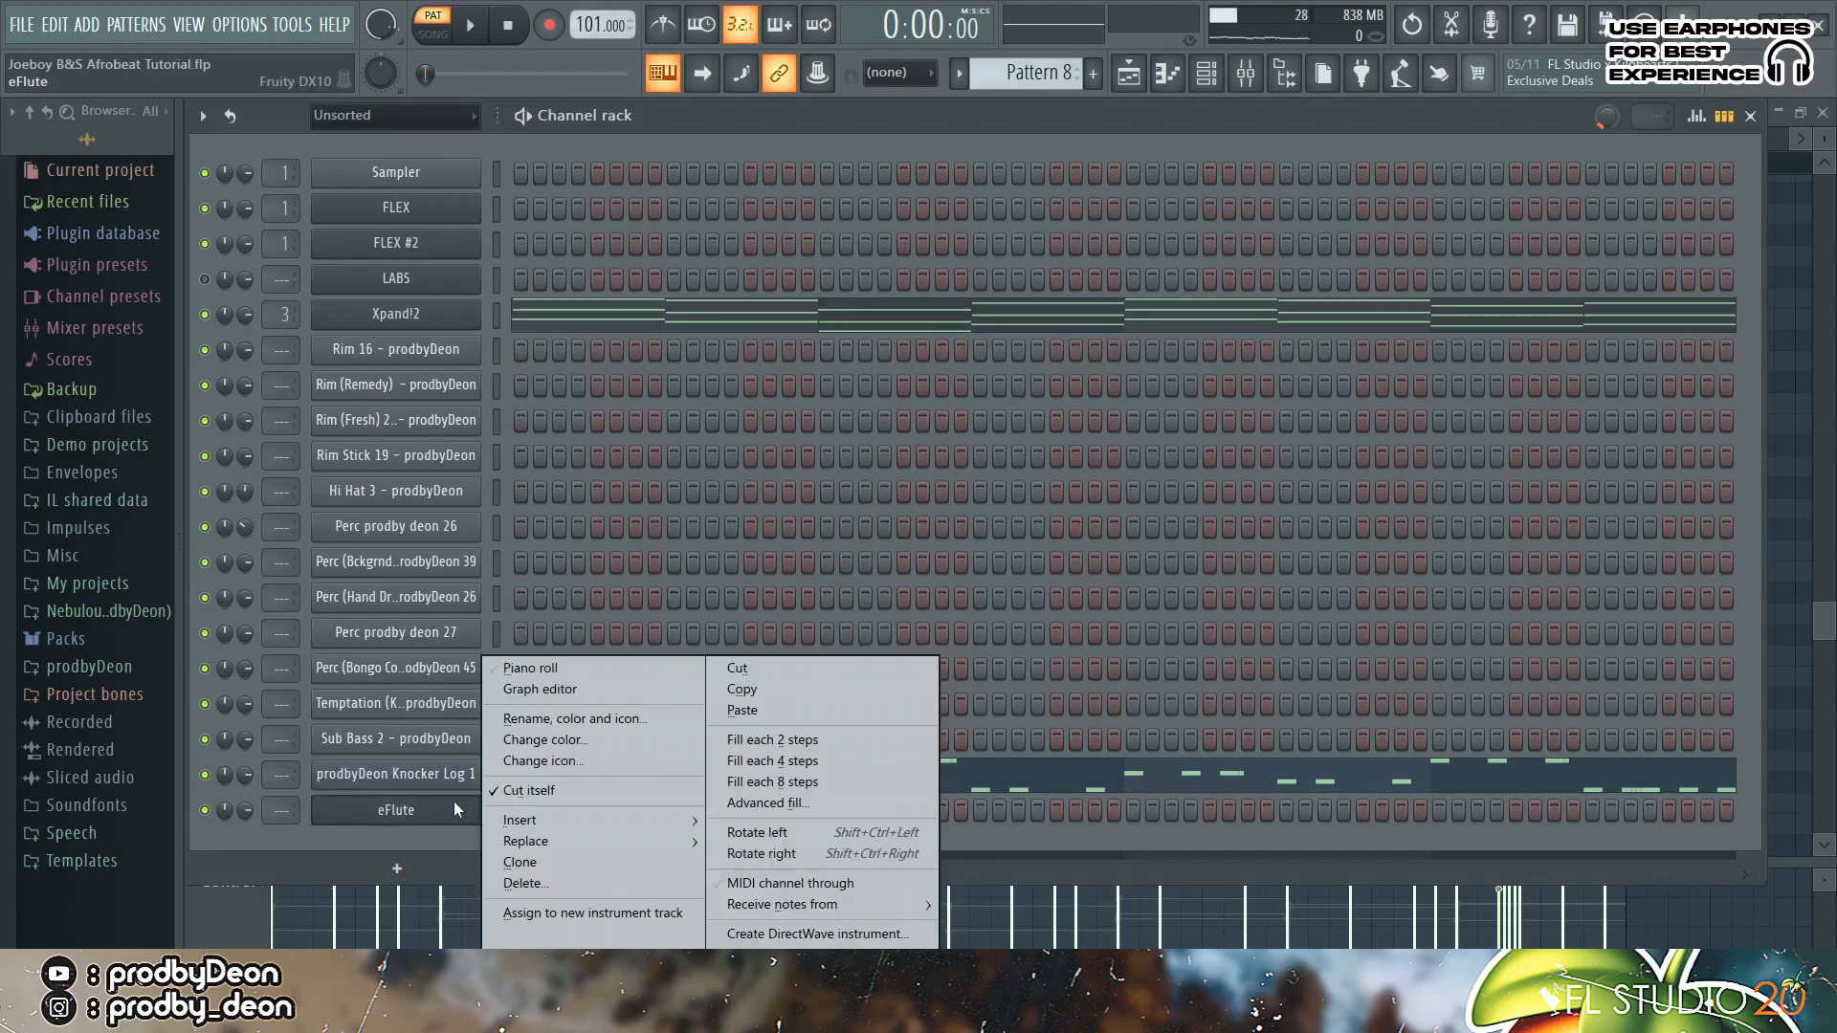
left_click(734, 711)
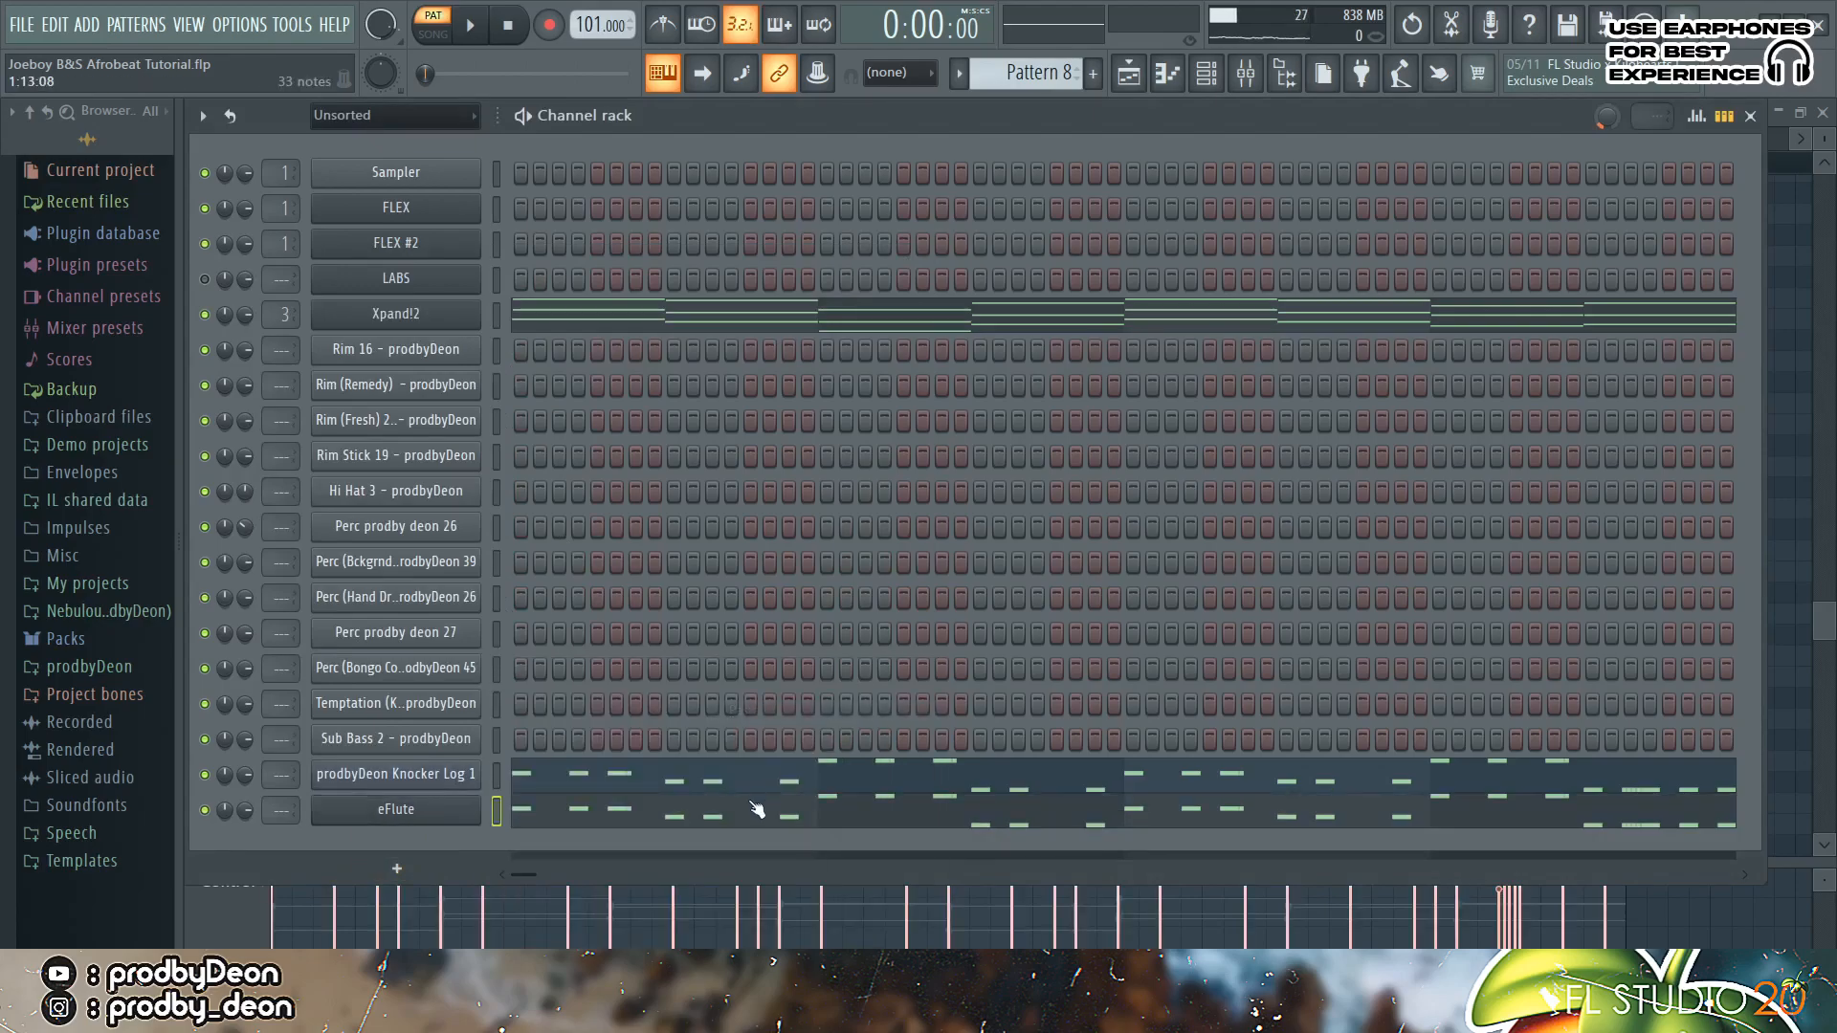
Step: Extend the eFlute notes in Pattern 8 to legato so each reaches the following one, and play the pattern
left_click(754, 811)
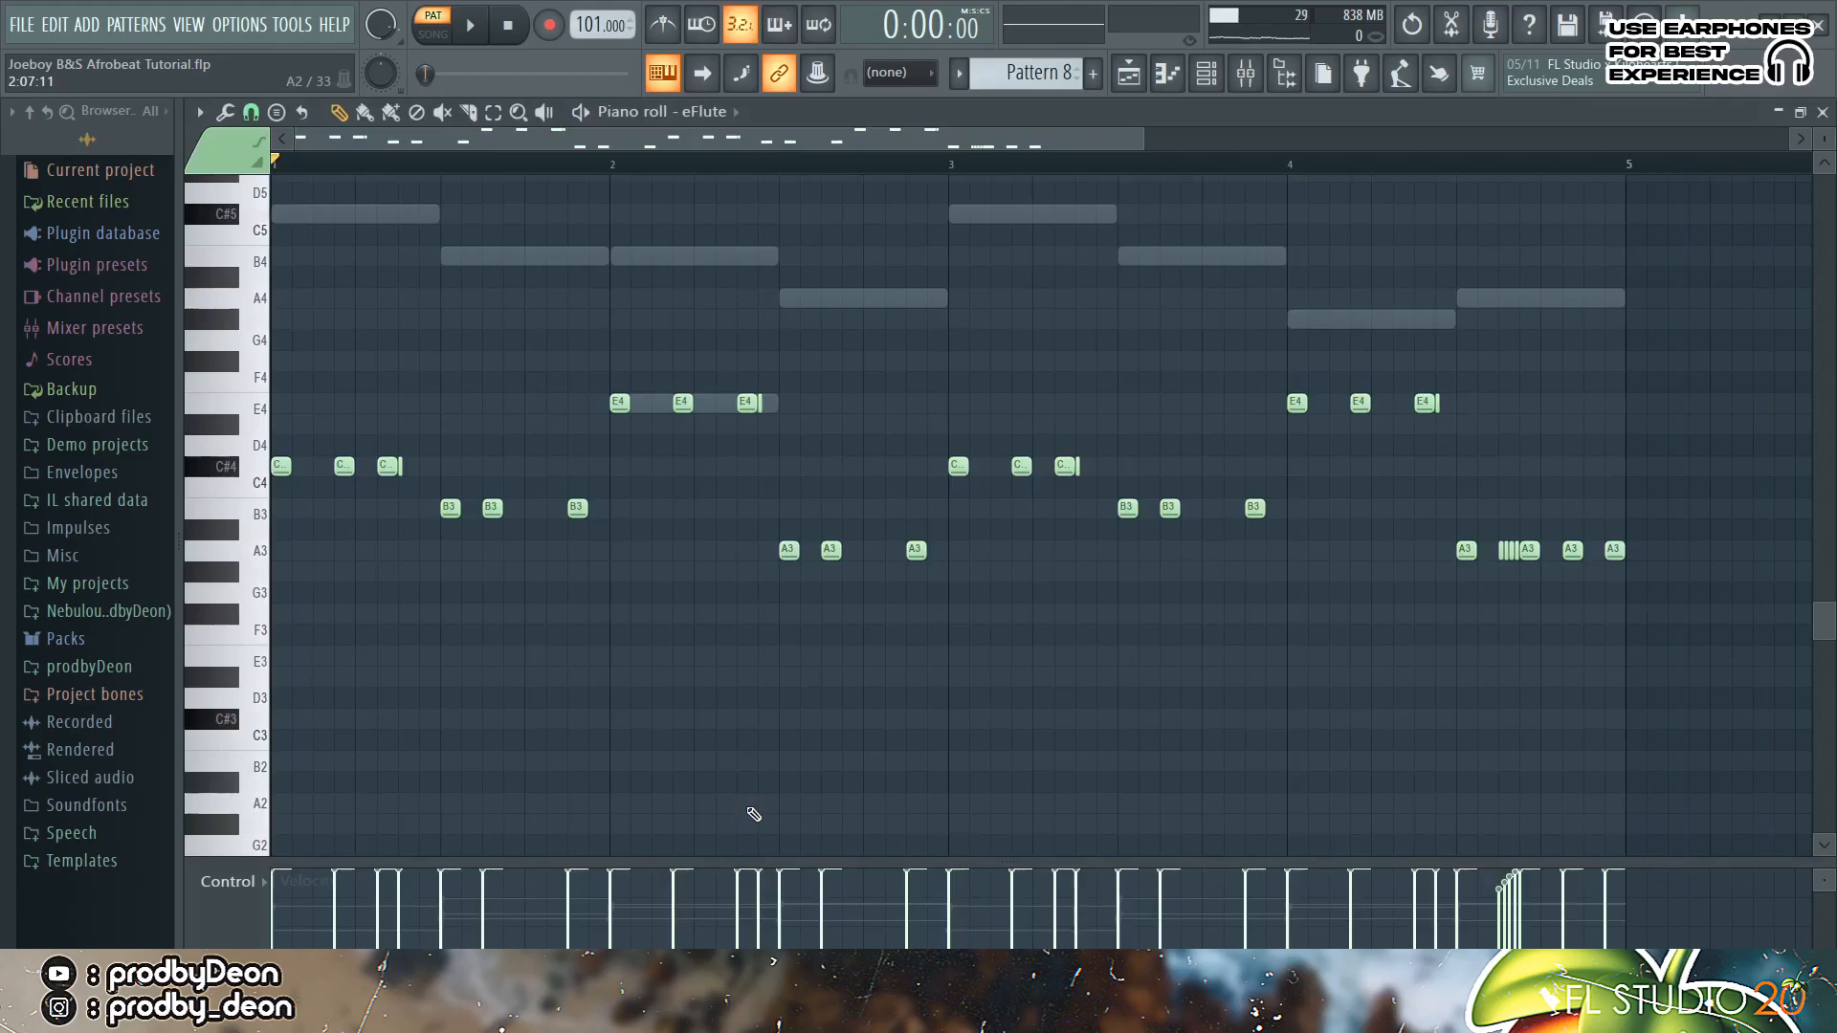
key("ctrl+l")
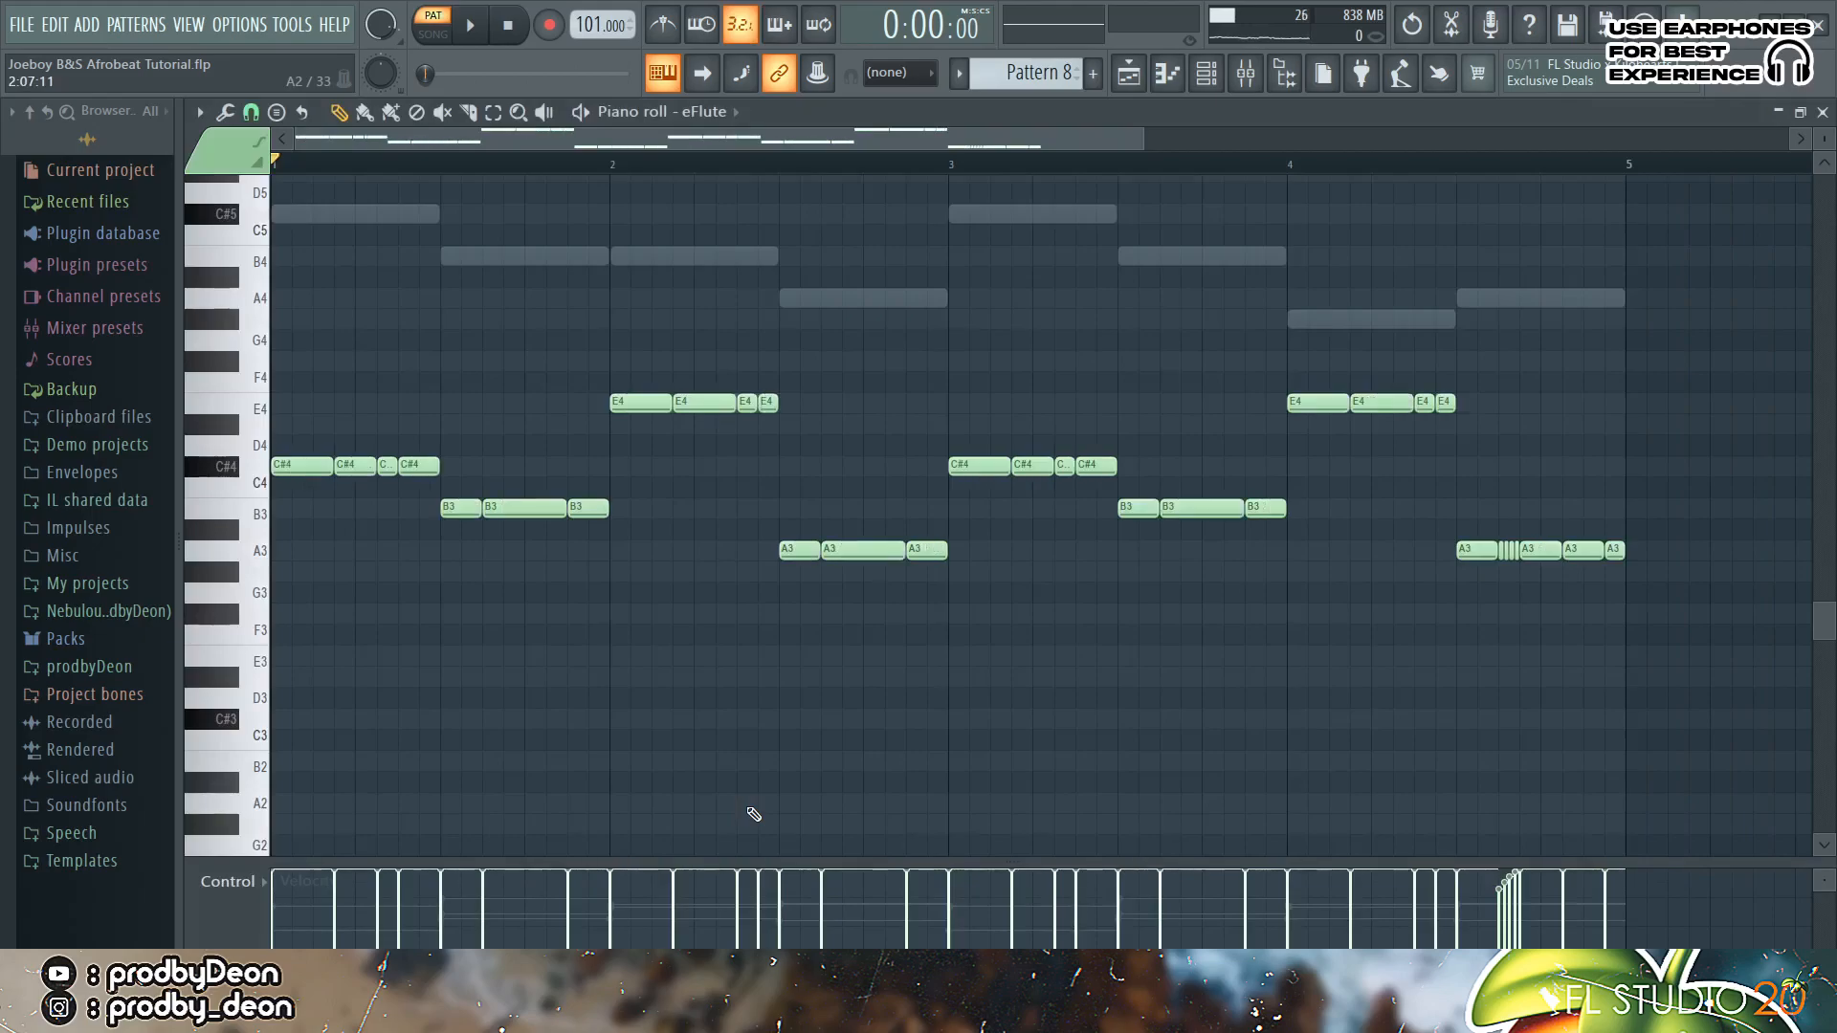
key("space")
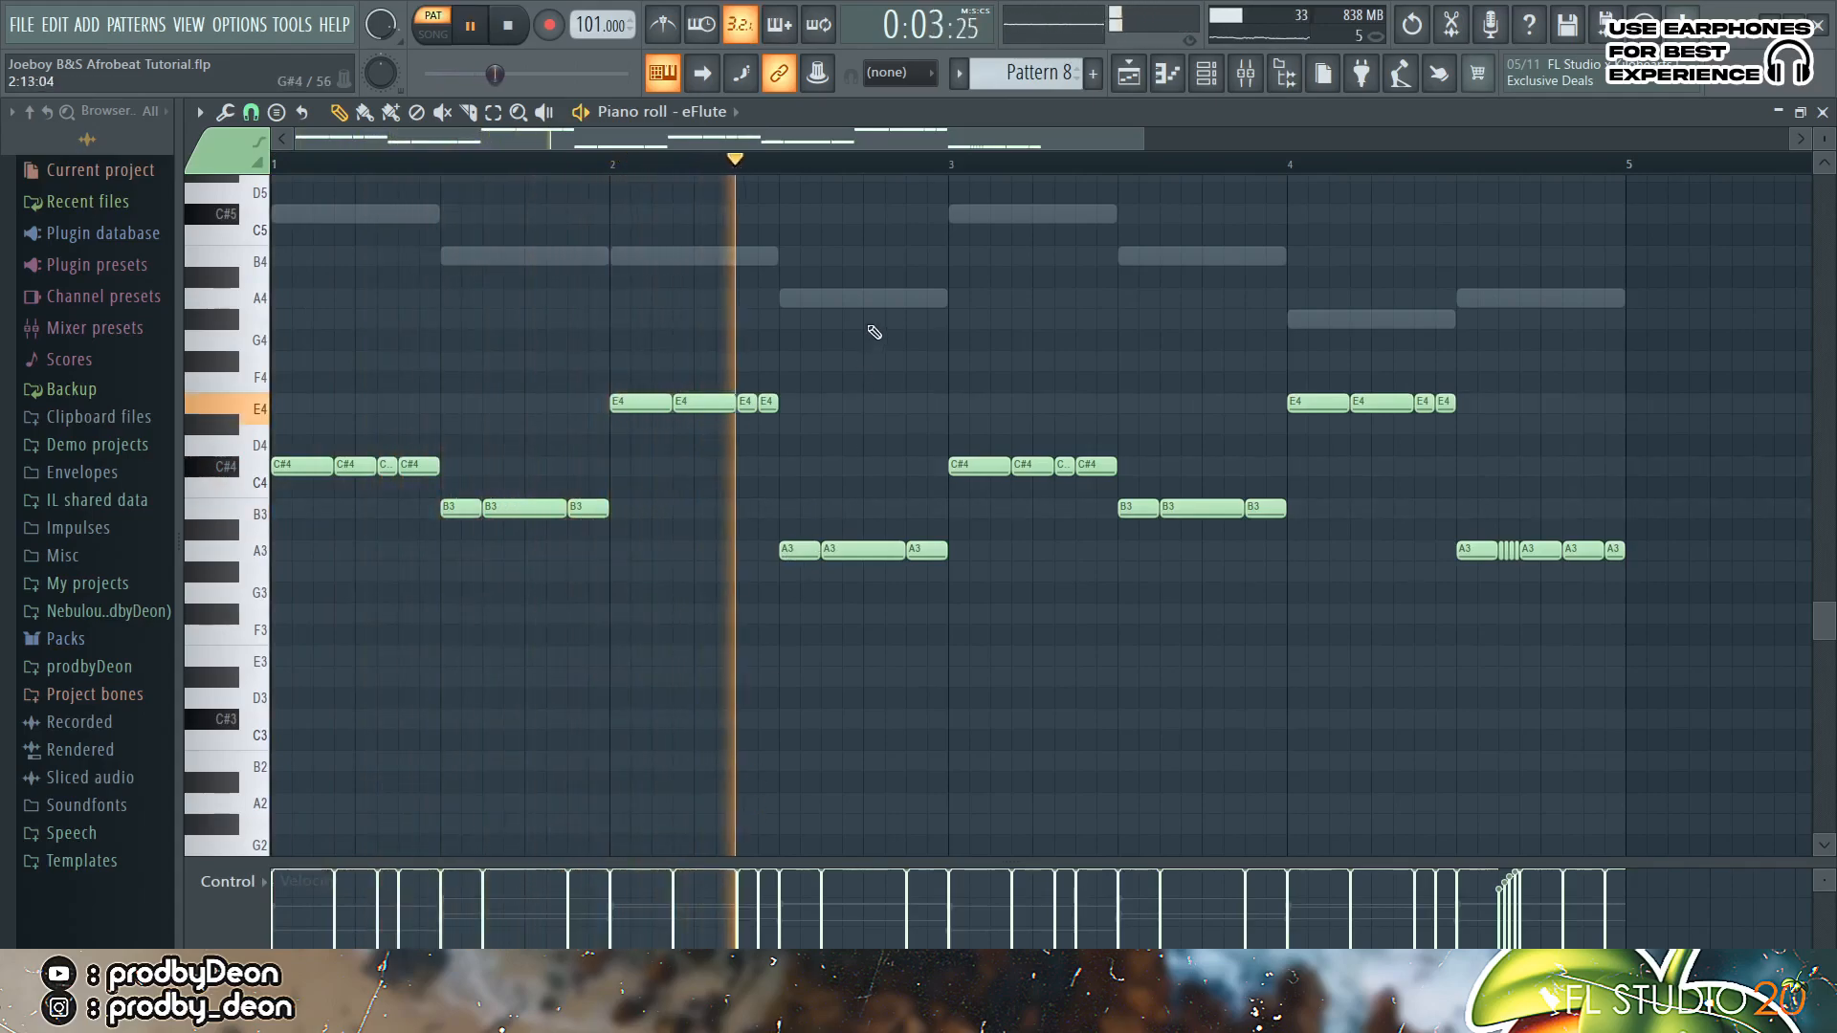
Step: Lower all the eFlute notes in Pattern 8 by one octave, display the channel rack and stop playback
key("ctrl+Down")
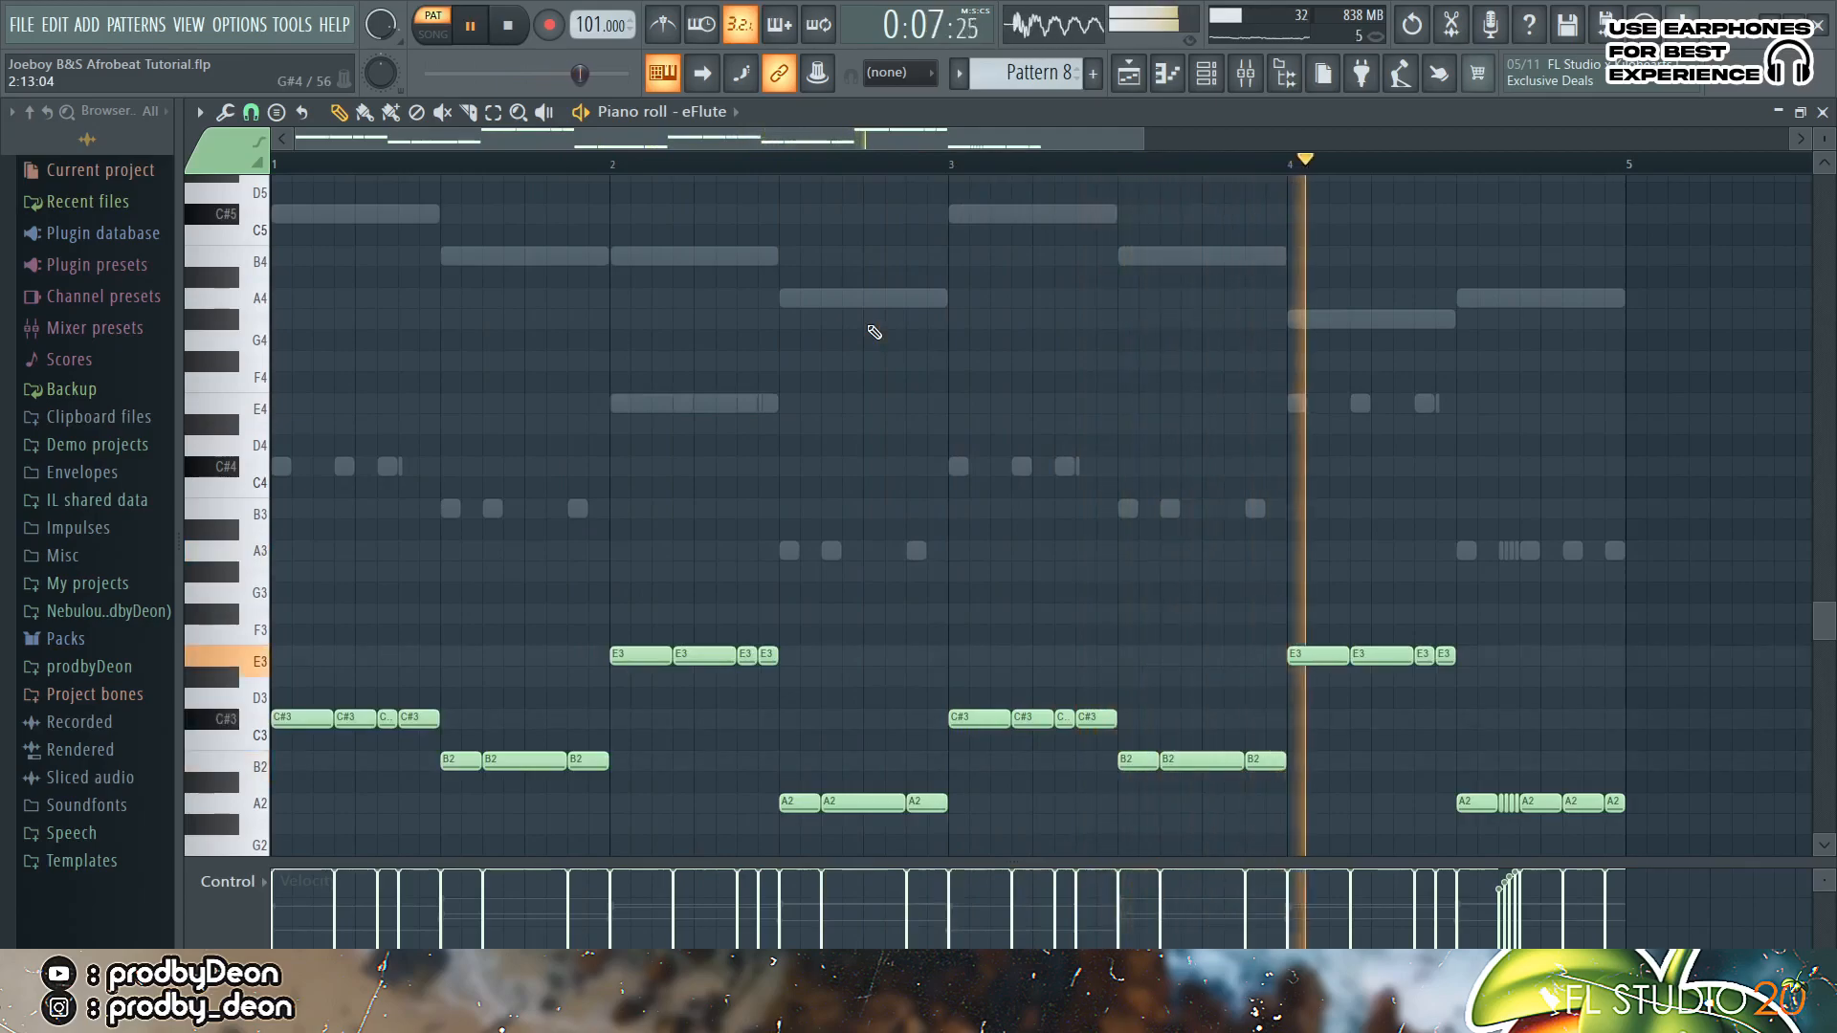
scroll(874, 332, "down", 3)
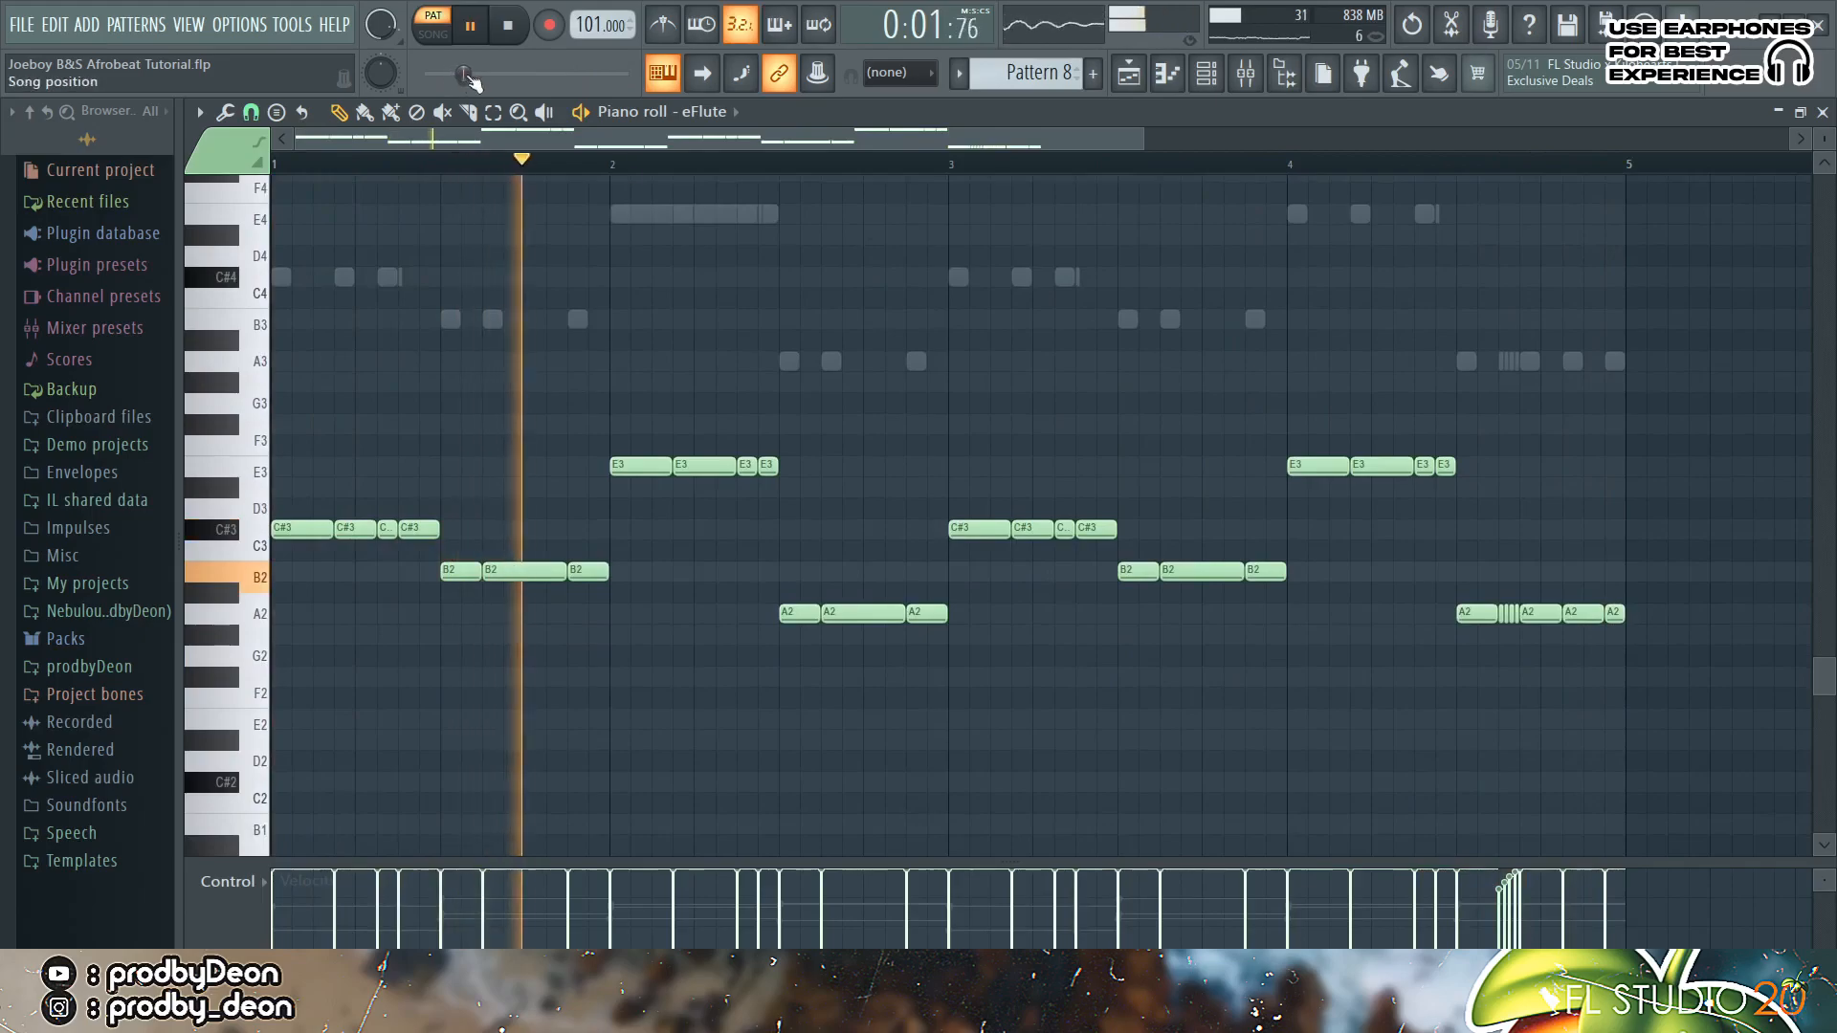
left_click(1207, 77)
key("space")
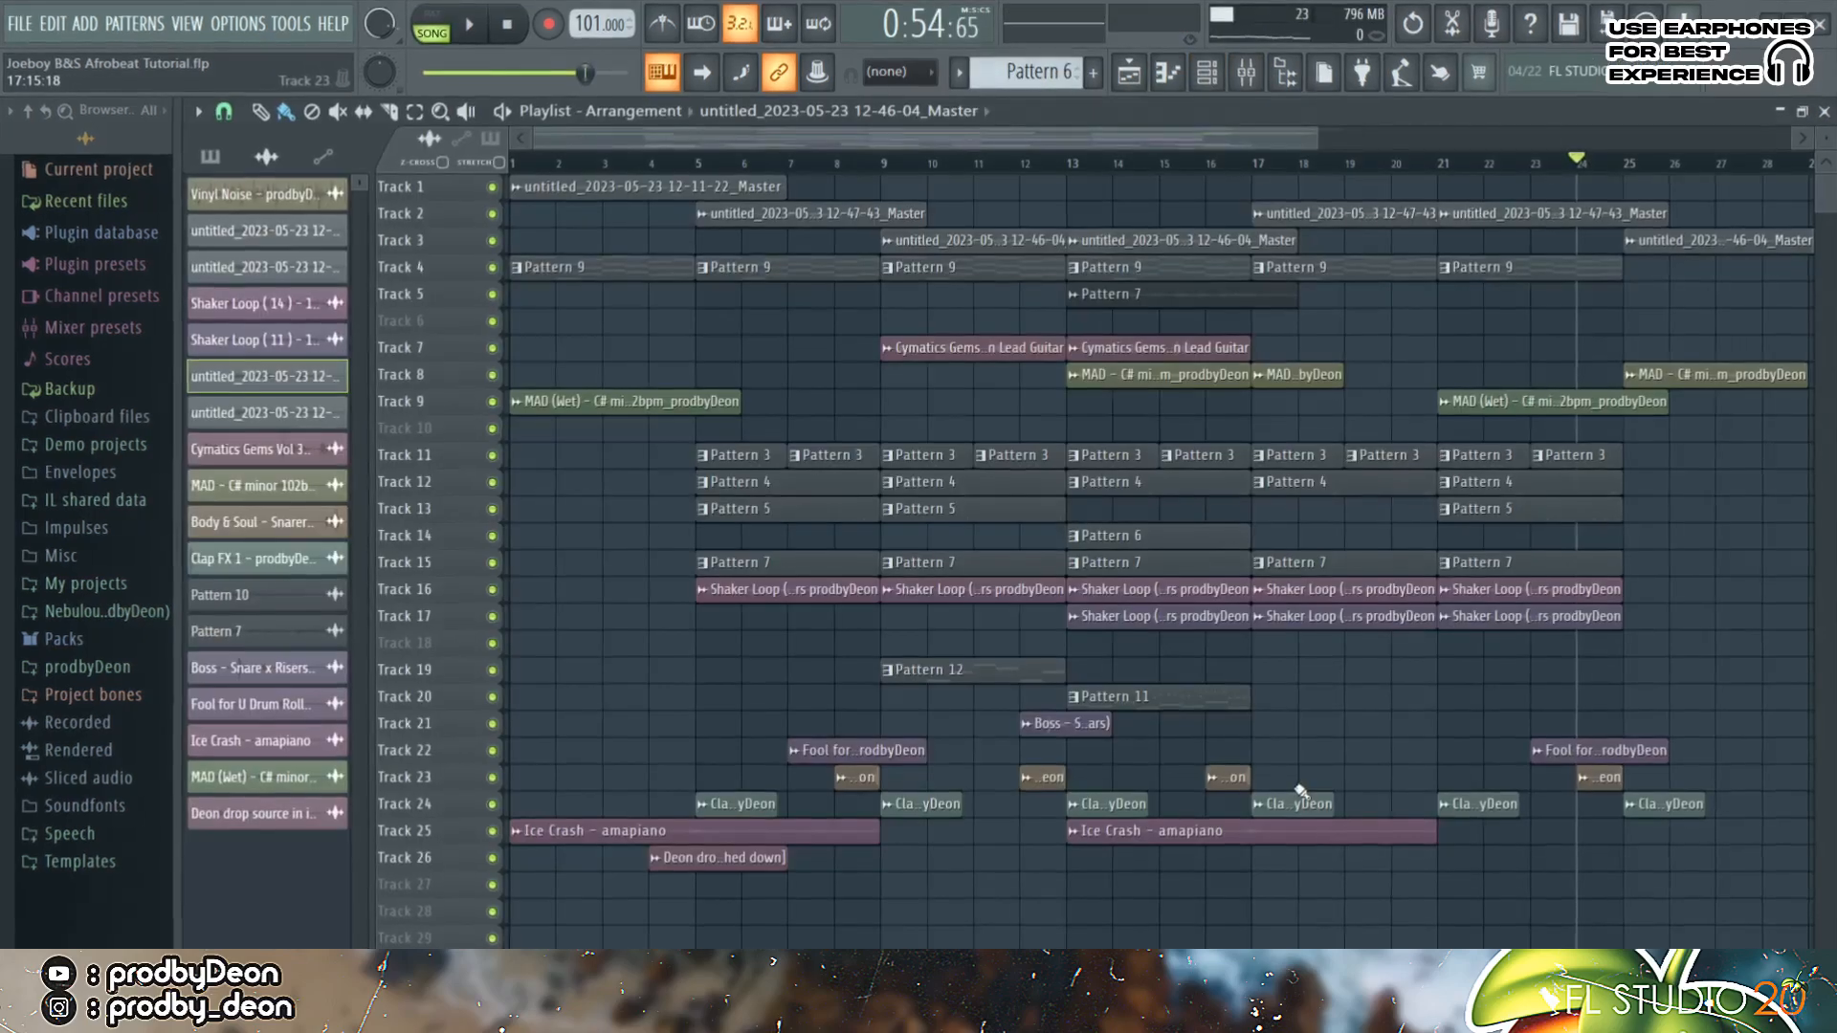